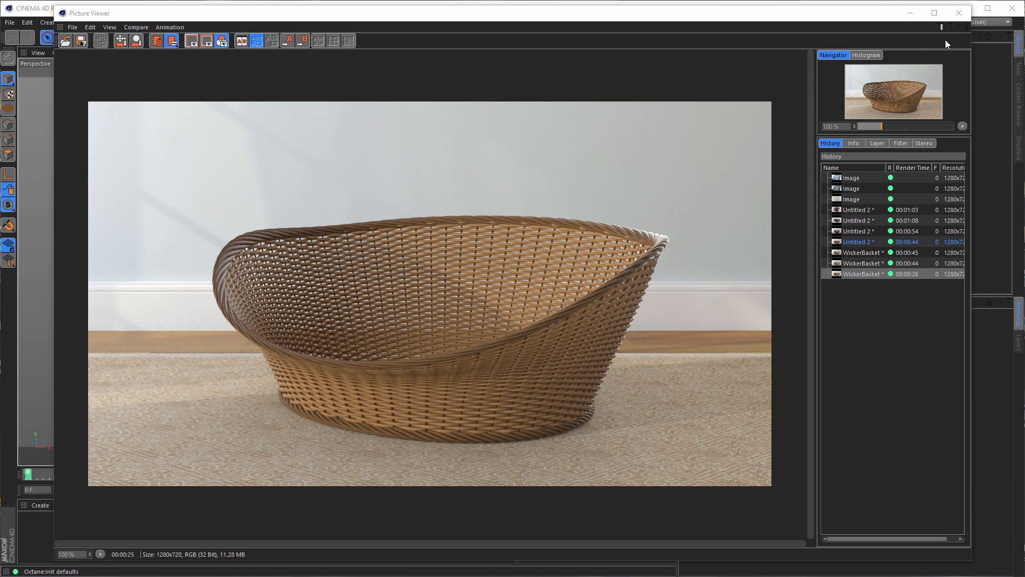
Close the render viewer and add a Star spline, framed in the Top view
click(959, 15)
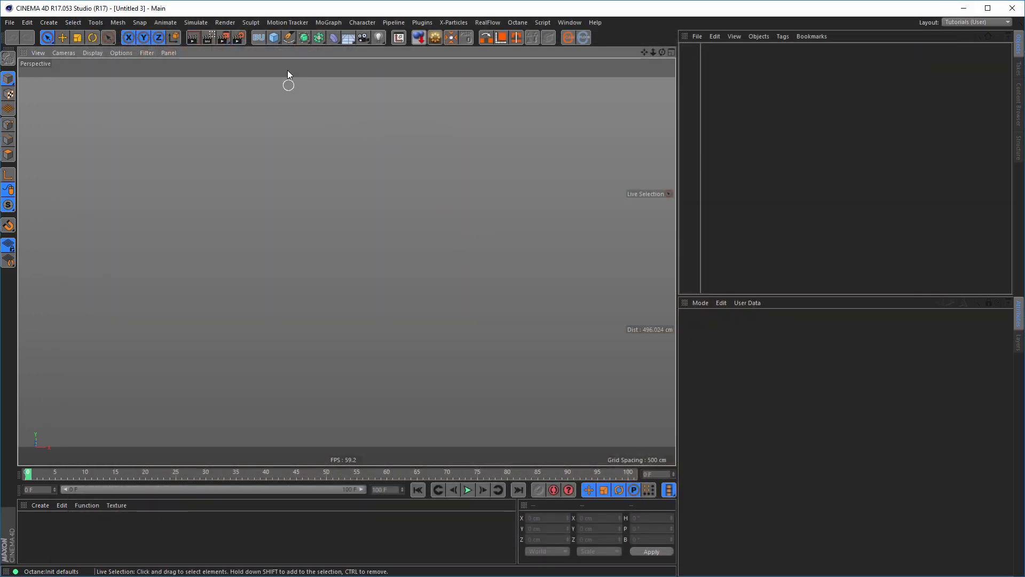
middle_click(319, 212)
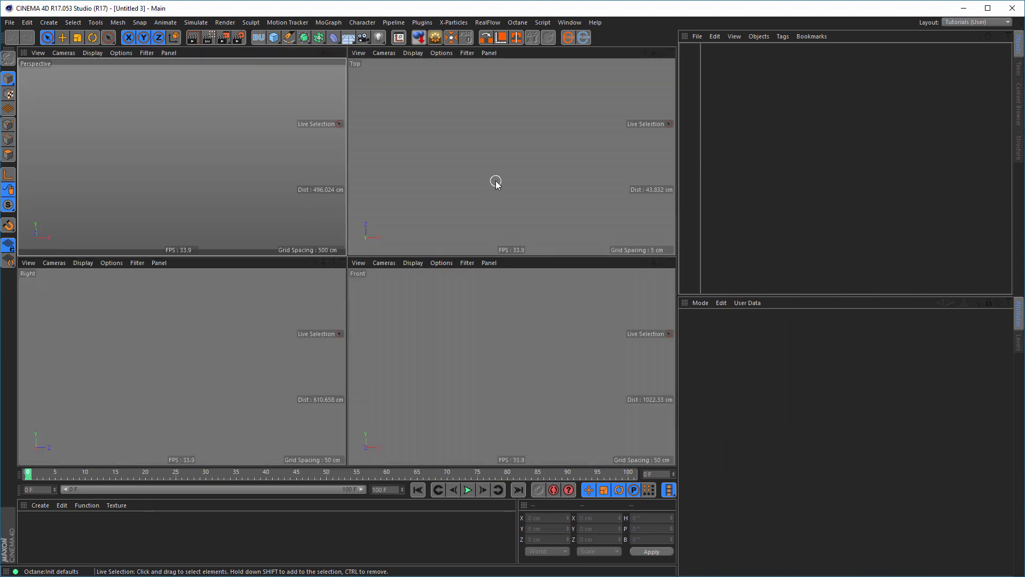
middle_click(495, 181)
click(288, 37)
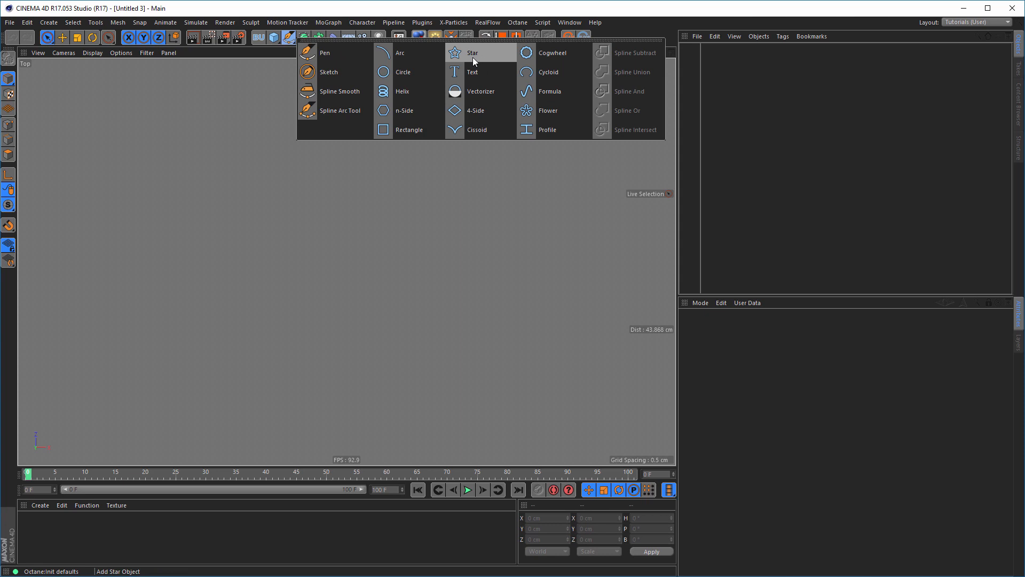
click(472, 56)
alt+right_drag(431, 279, 266, 303)
alt+middle_drag(377, 314, 322, 282)
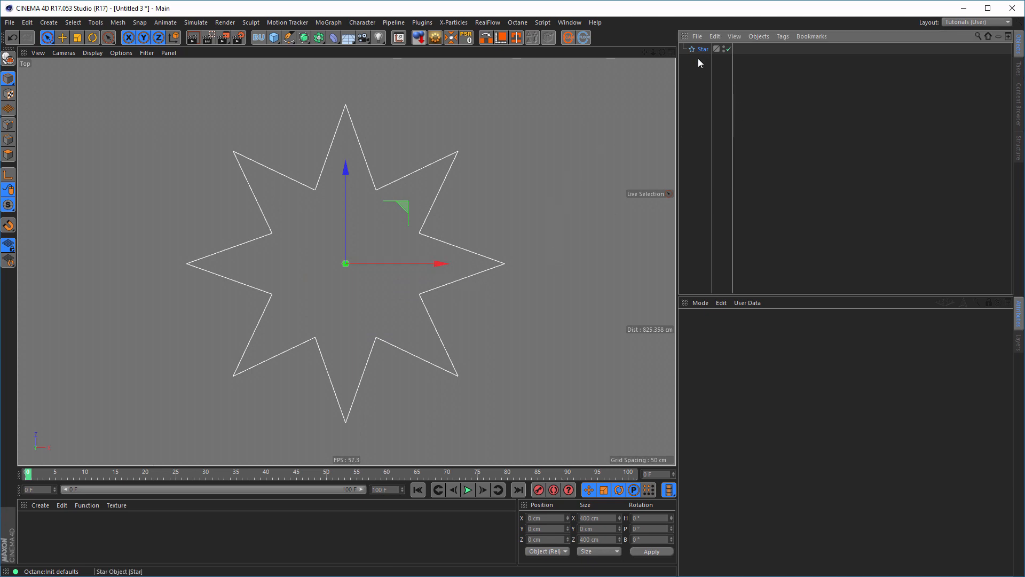
Set the star's inner radius to 190 cm and its number of points to 36
click(988, 305)
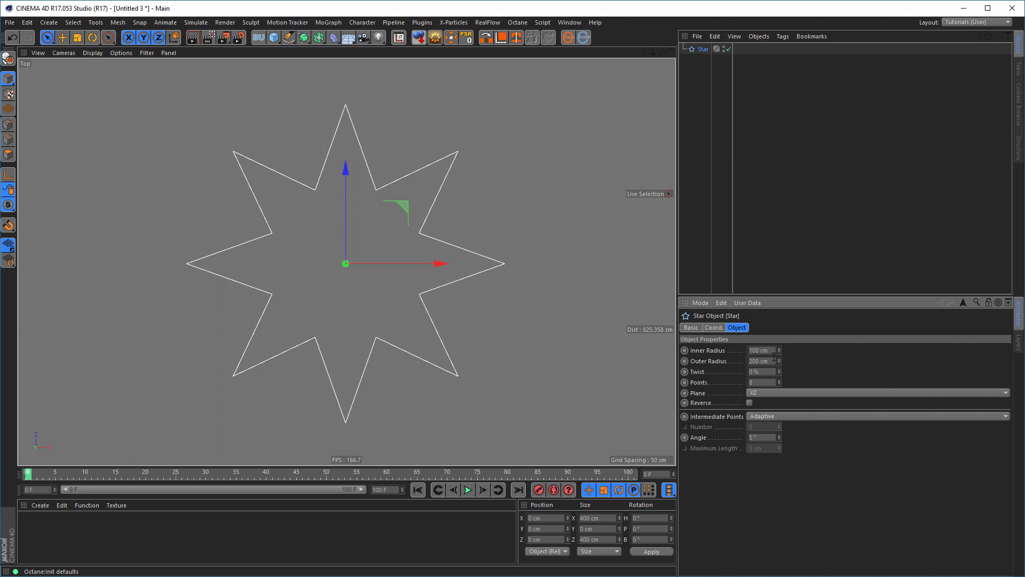
drag(772, 350, 714, 374)
text(190)
key(Return)
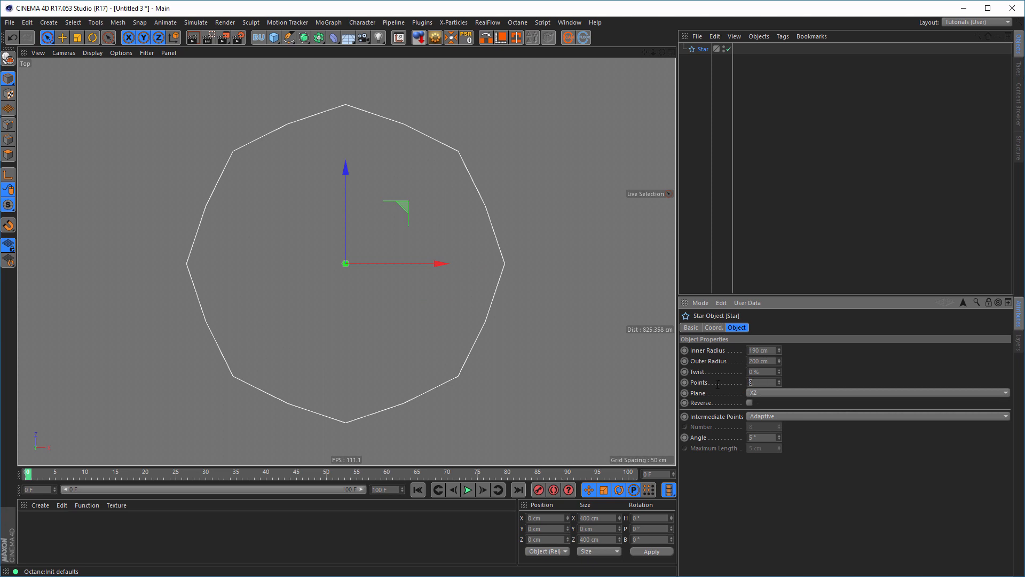
text(36)
key(Return)
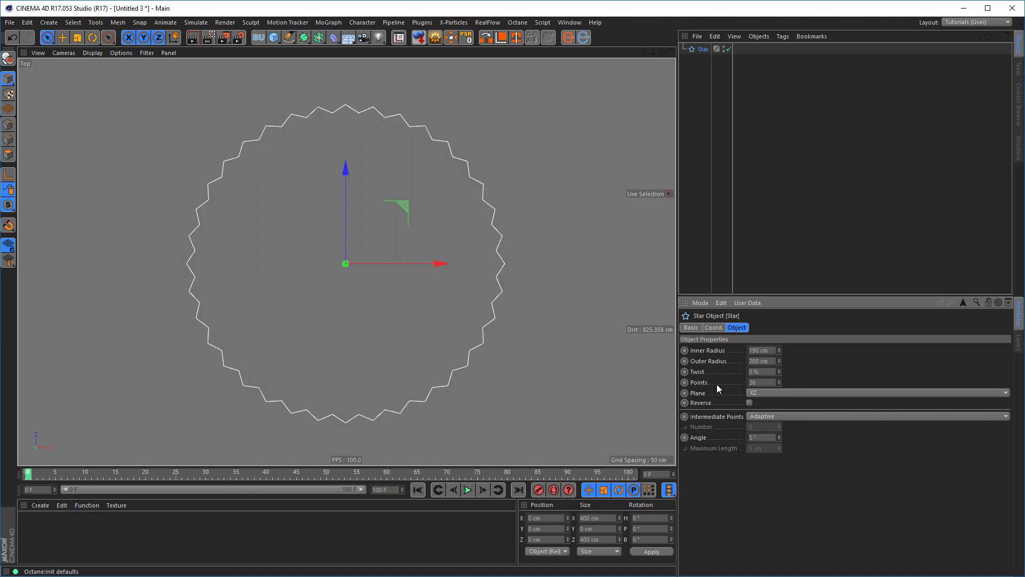
Create a hidden null named Backup and store a copy of the star spline inside it
middle_click(561, 342)
middle_click(264, 202)
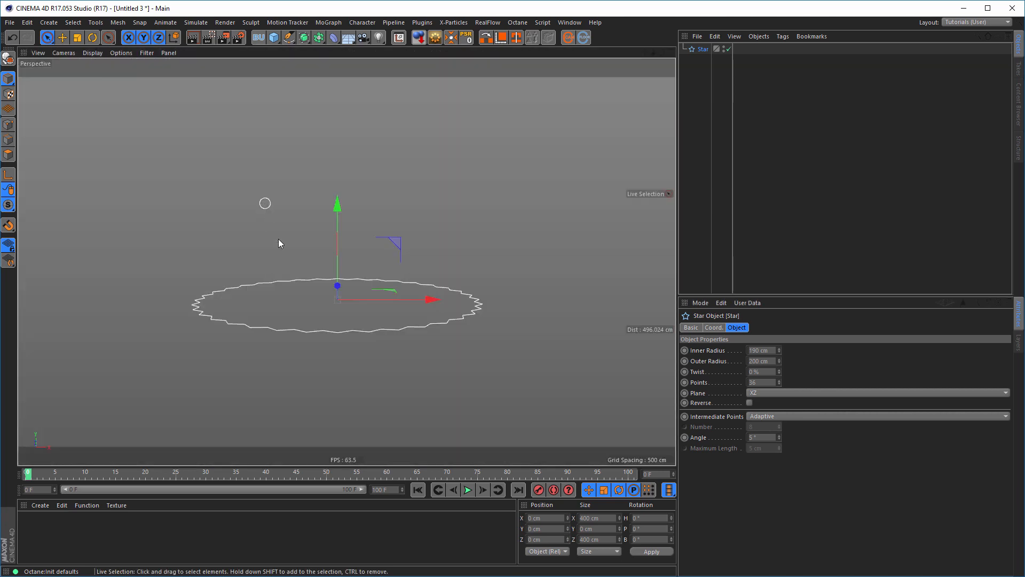
middle_click(331, 278)
middle_click(511, 219)
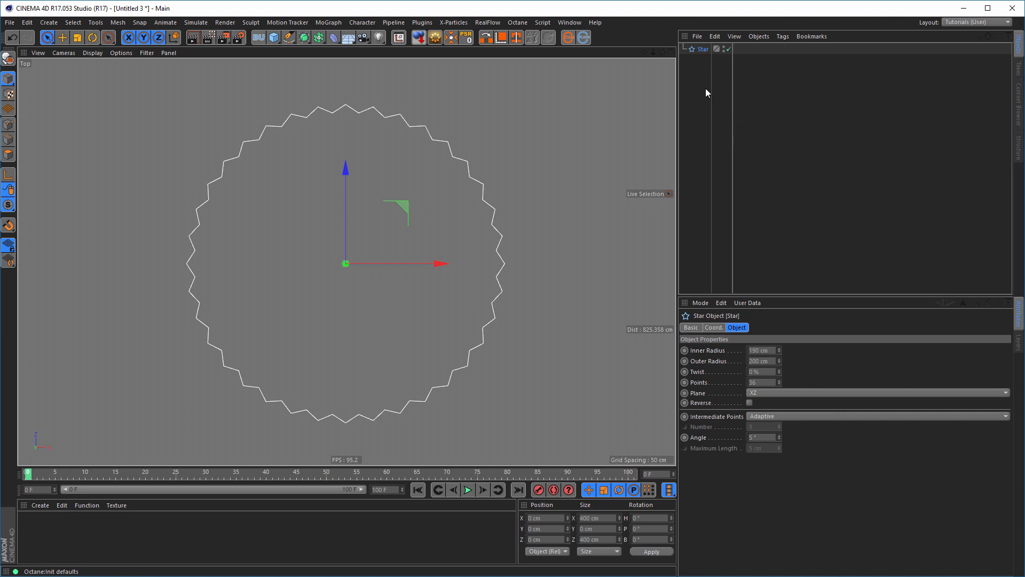
click(259, 37)
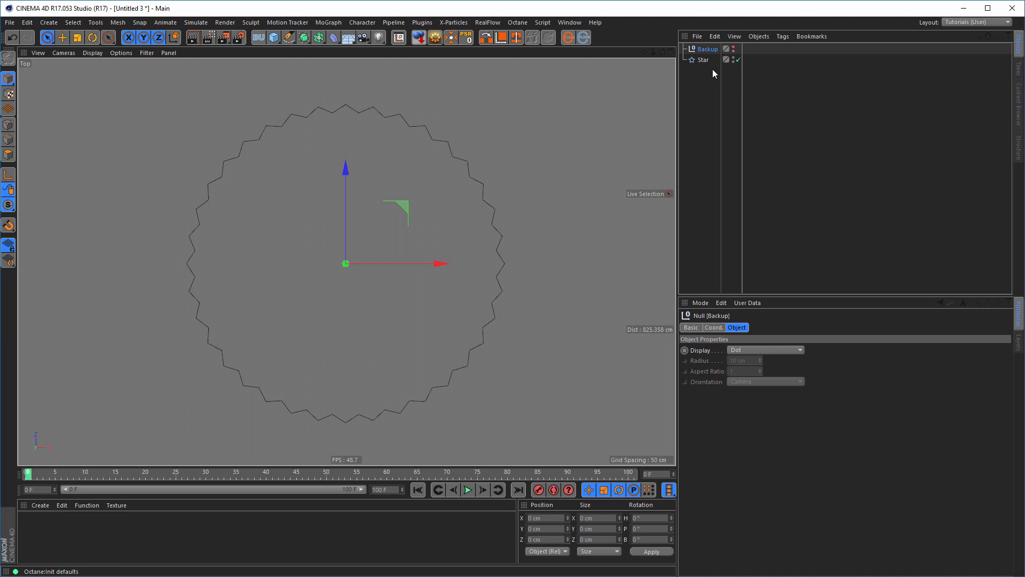
click(702, 59)
drag(703, 61, 707, 51)
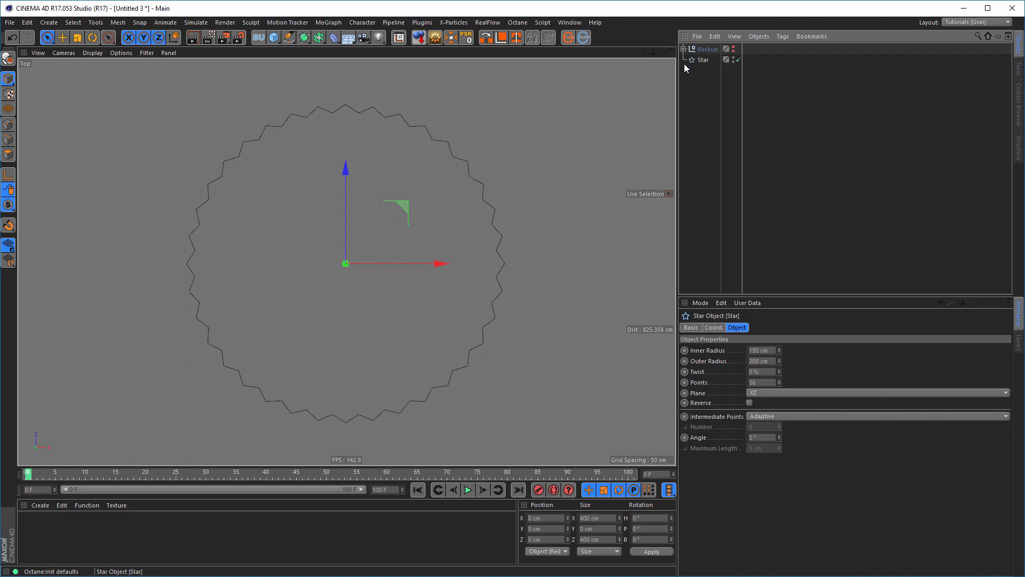
click(683, 48)
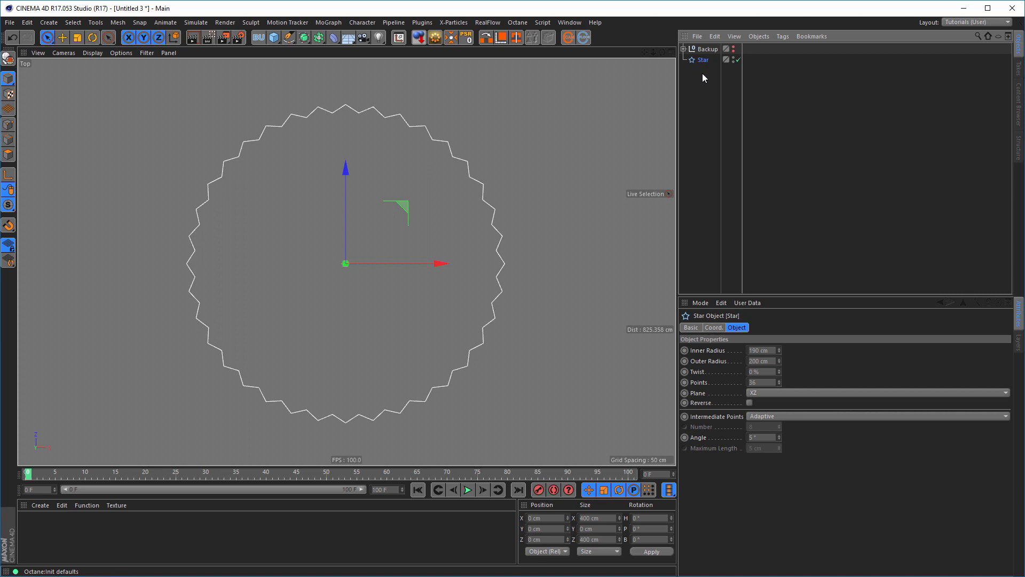
Make the star outside the Backup null editable, with spline type B-Spline and an intermediate point angle of 15°
key(c)
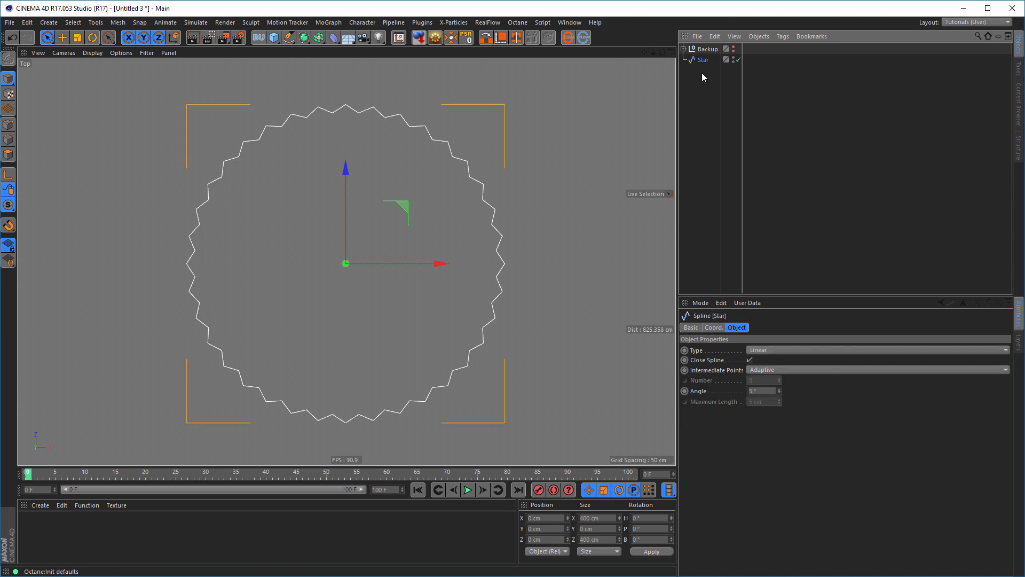
click(754, 349)
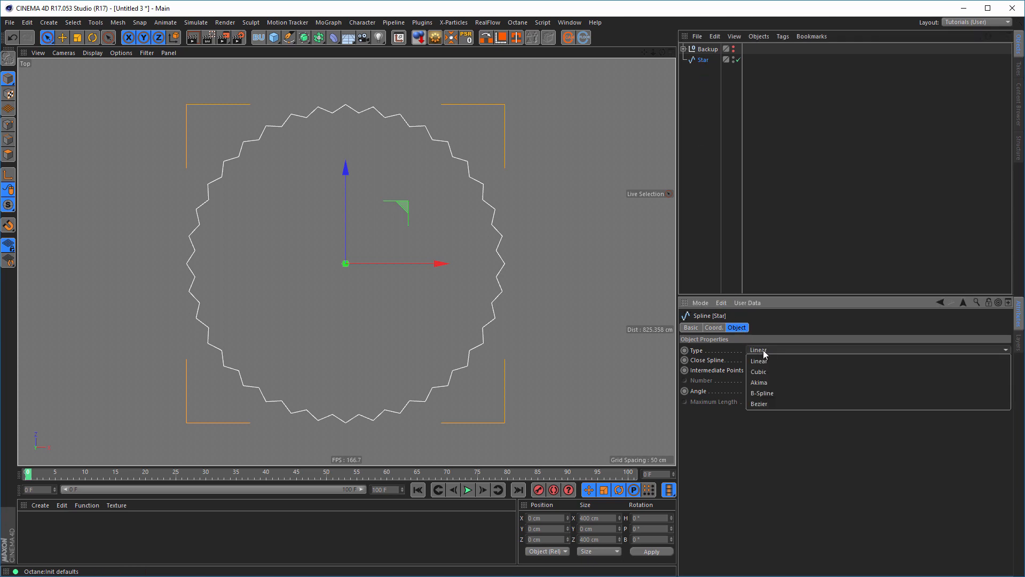
click(778, 397)
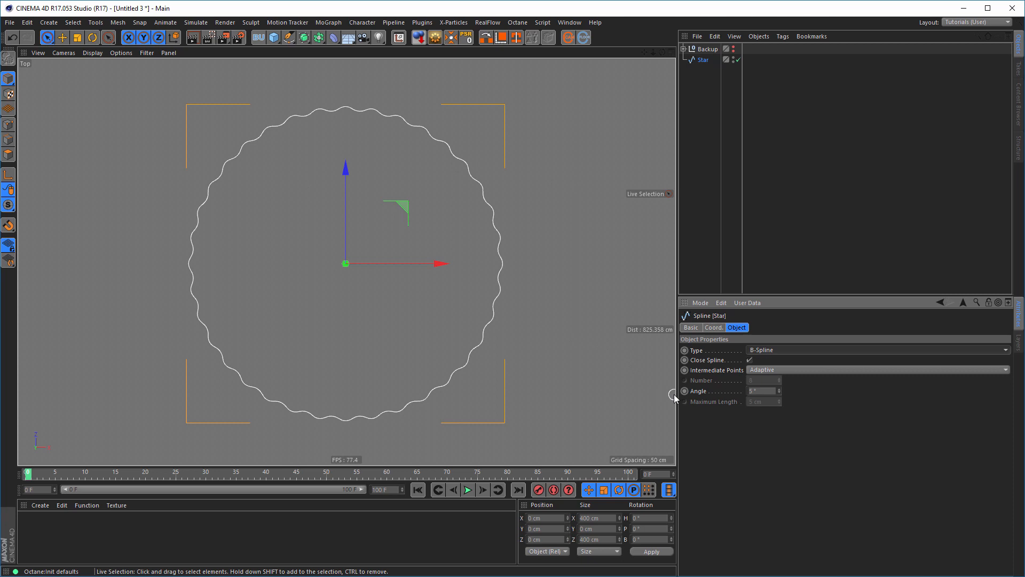
double_click(756, 393)
text(15)
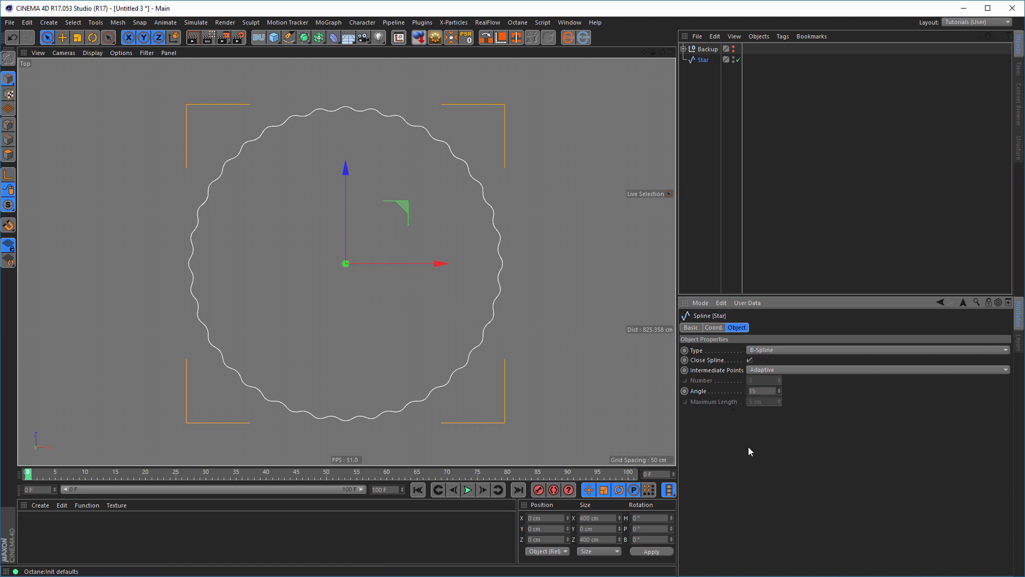
Duplicate the editable star spline at the top level of the object hierarchy, working in the Perspective view
middle_click(594, 251)
middle_click(299, 243)
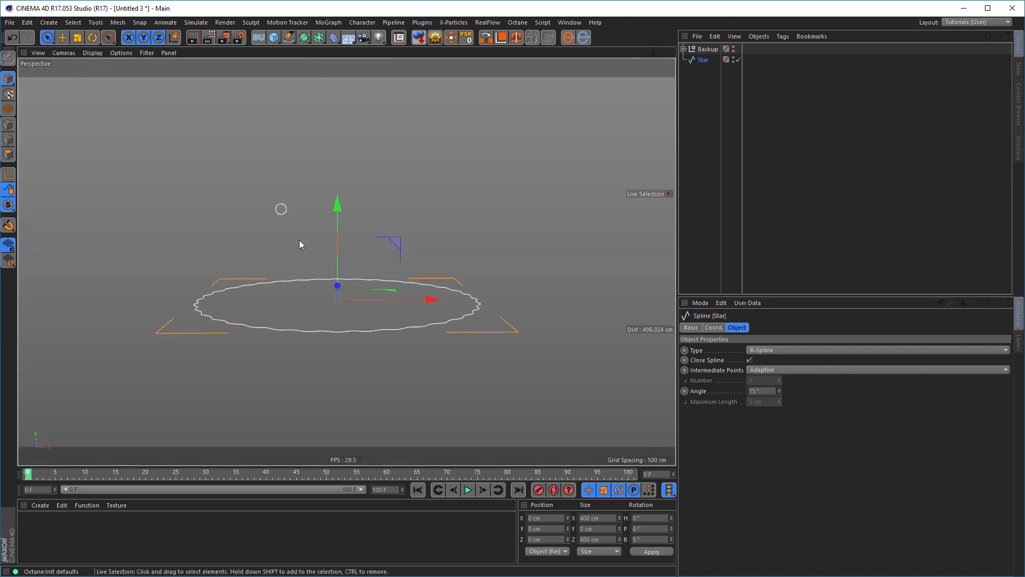
alt+drag(389, 336, 416, 307)
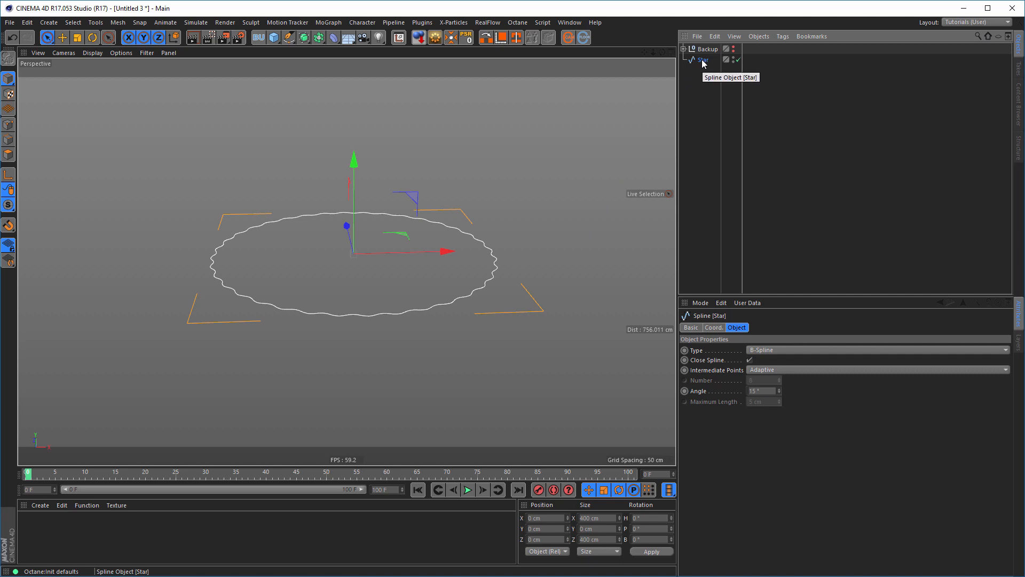
drag(703, 63, 702, 87)
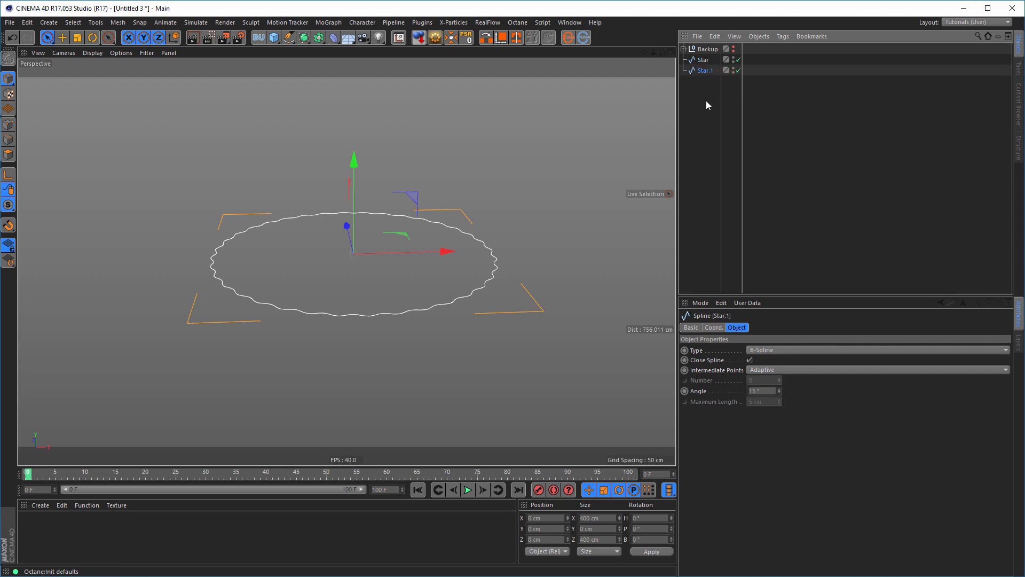
Rename the original star spline Star 1 and its duplicate Star 2
click(704, 61)
double_click(705, 60)
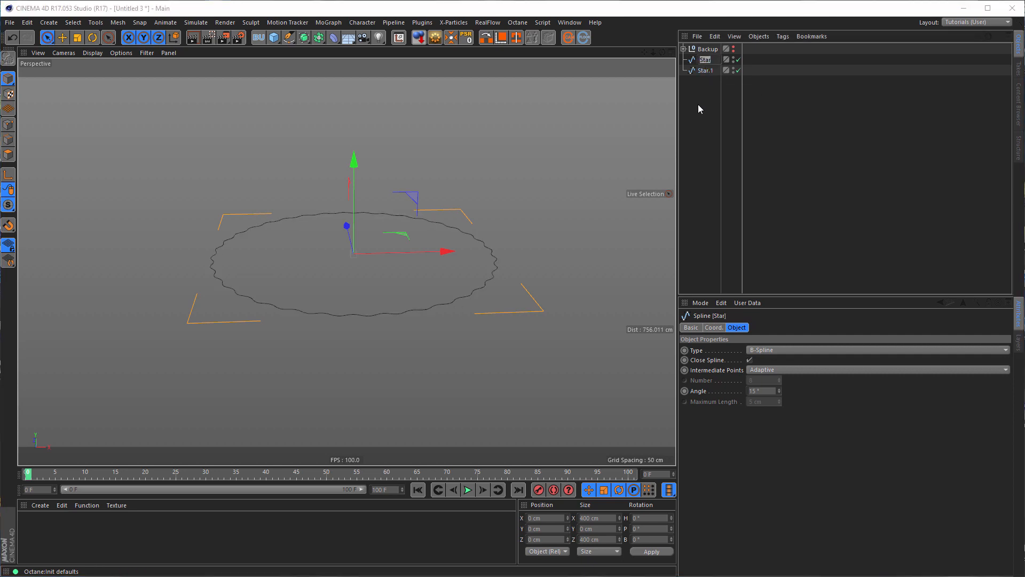
key(Right)
text(1)
key(Return)
key(Down)
key(Return)
key(Right)
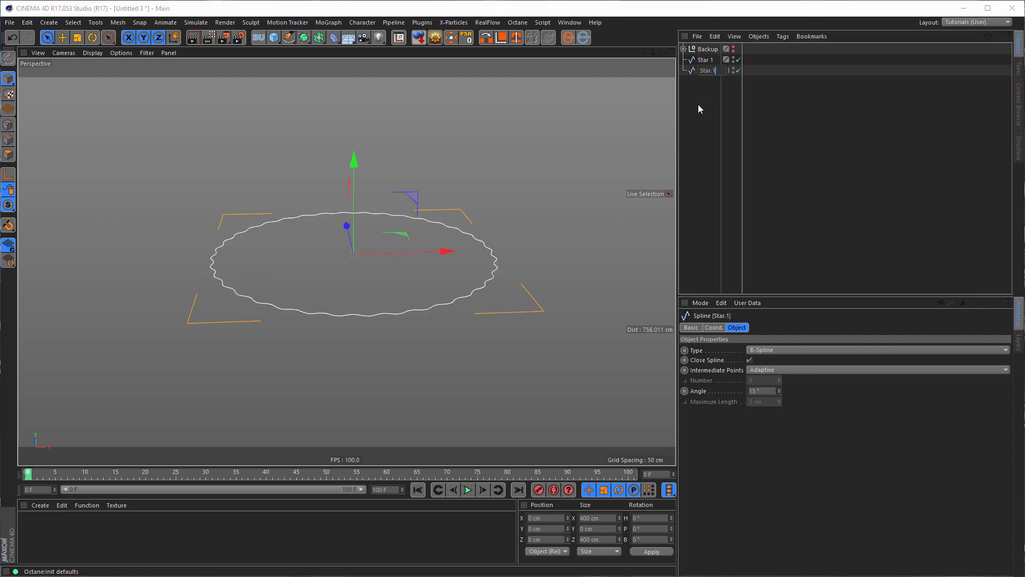
key(shift+Left)
key(shift+Left)
text(2)
key(Return)
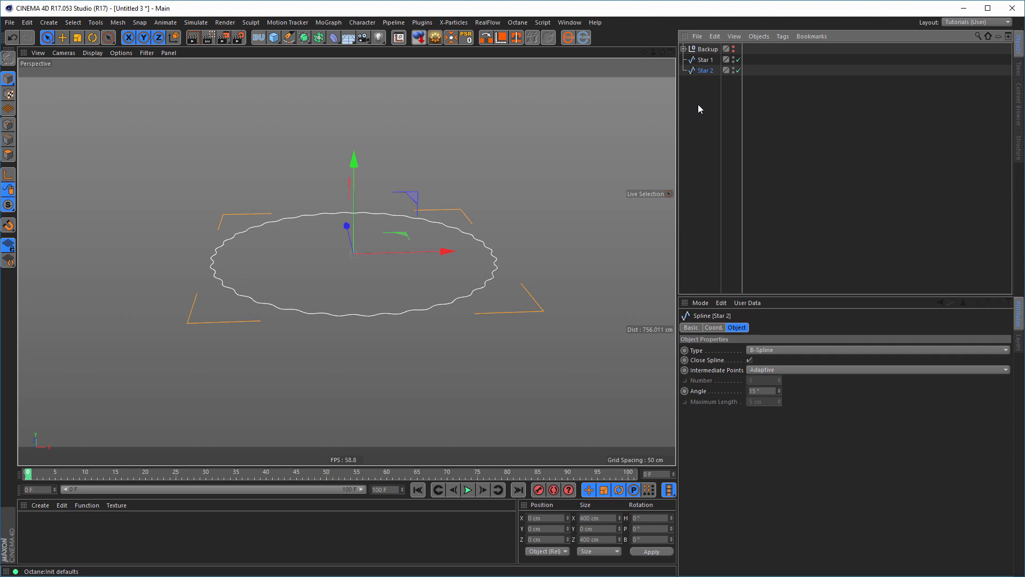
Add a MoGraph Cloner as the parent of Star 1 and place Star 2 inside it below Star 1
click(704, 60)
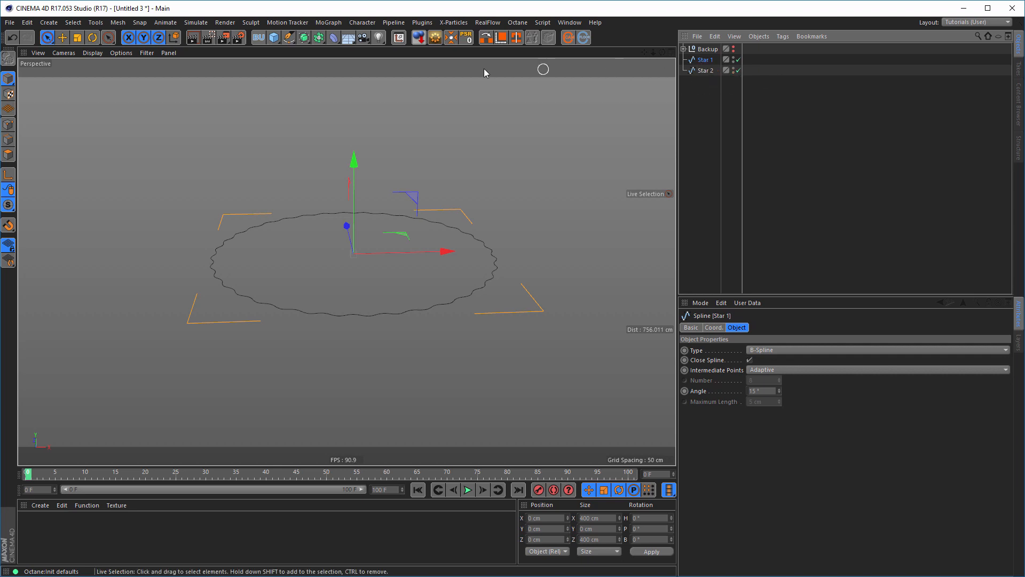
click(329, 23)
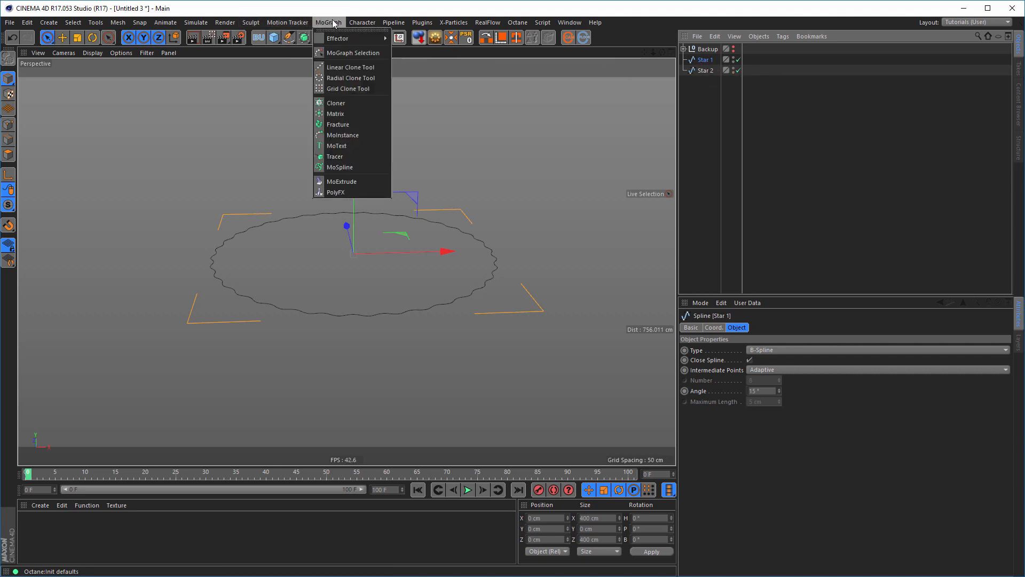
alt+click(340, 103)
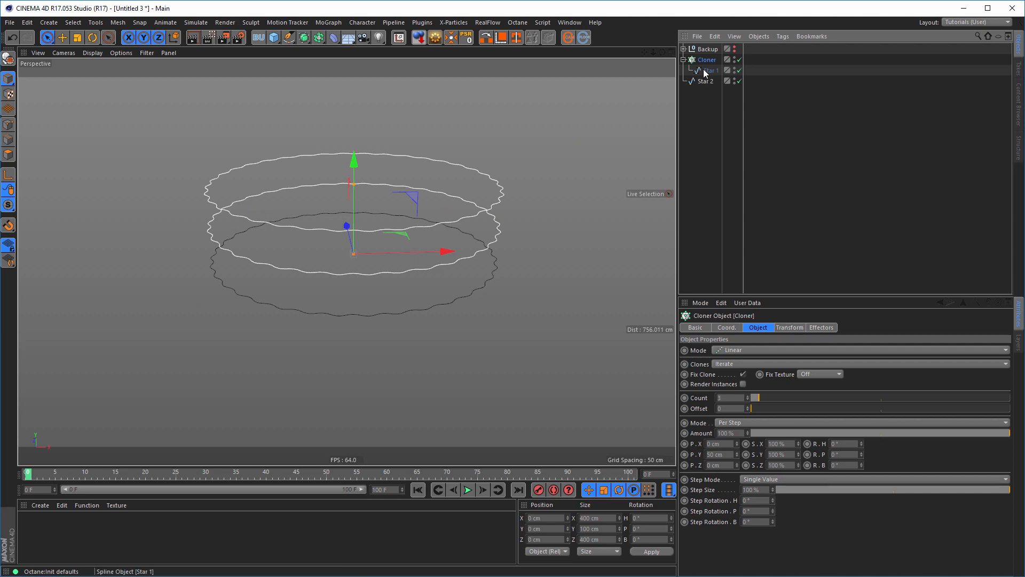
drag(703, 82, 715, 78)
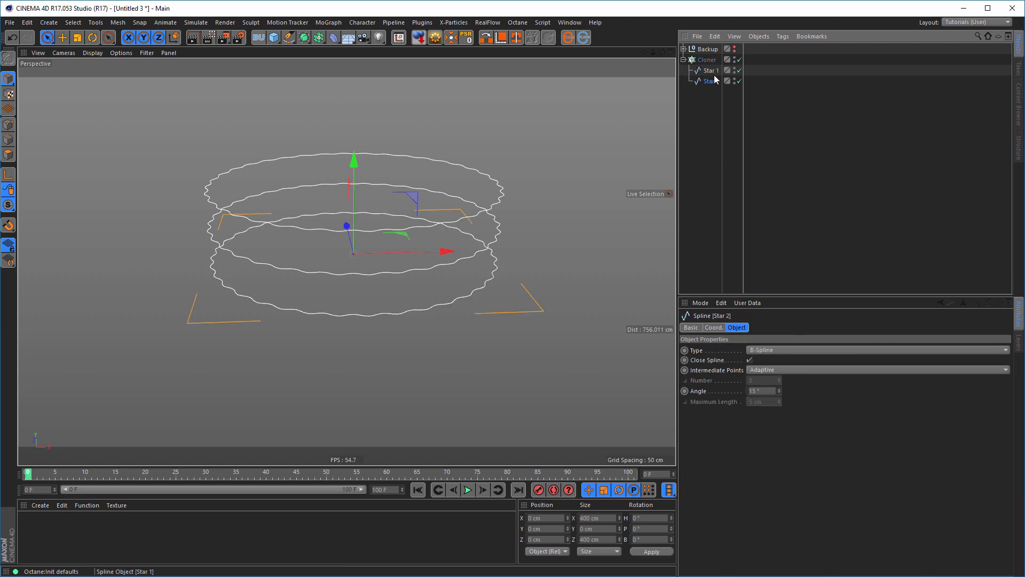
Set the Cloner's clone distribution to Blend
click(706, 59)
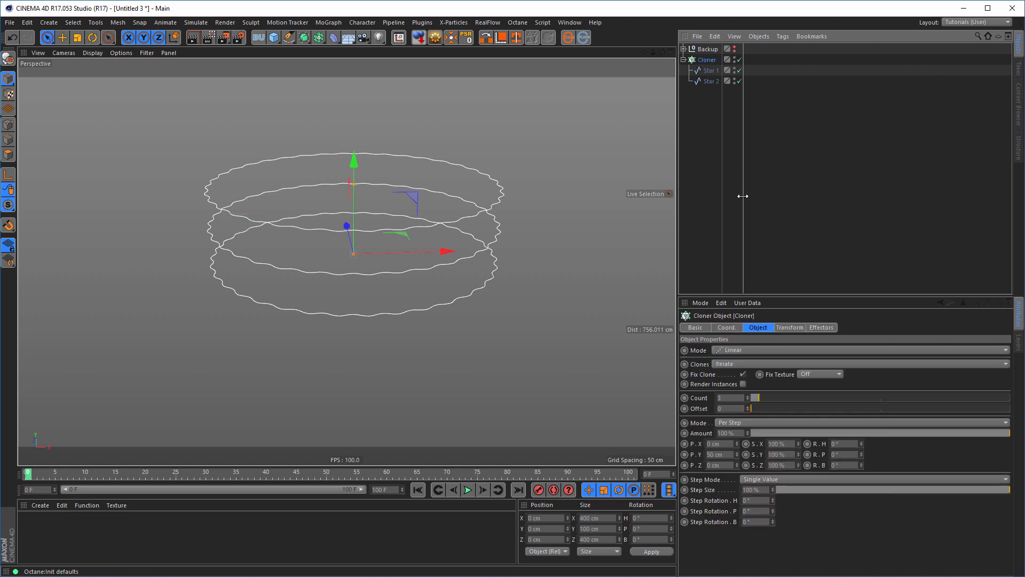
click(729, 363)
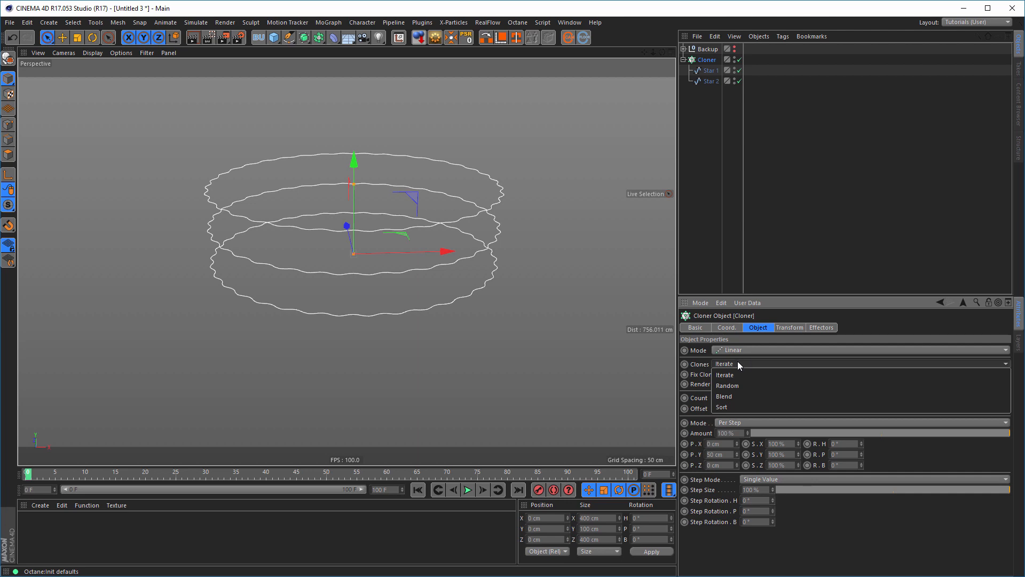
click(730, 395)
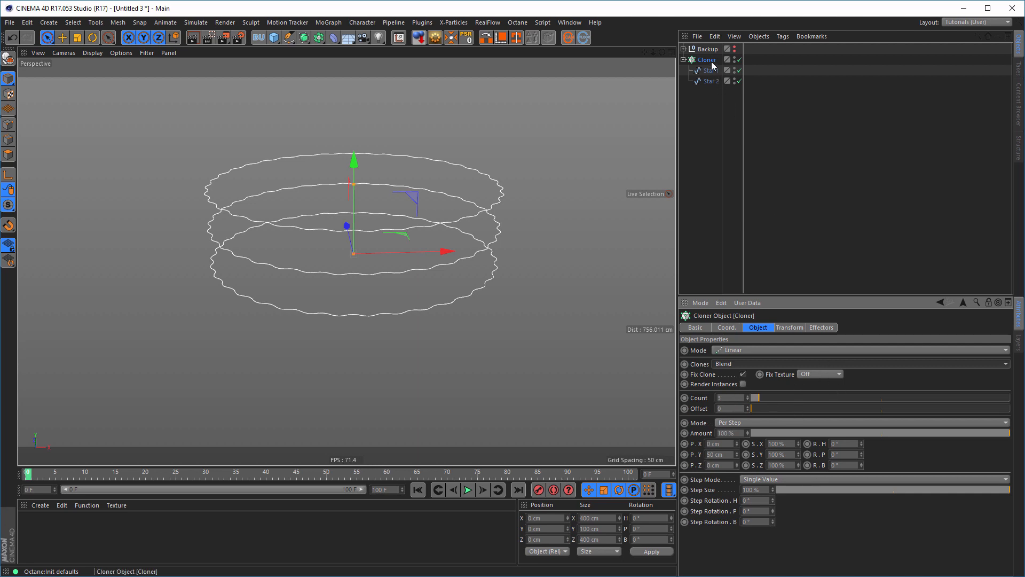
Scale Star 2 down uniformly to 280 cm with the Cloner temporarily disabled, and reselect the Cloner once it is re-enabled
click(739, 60)
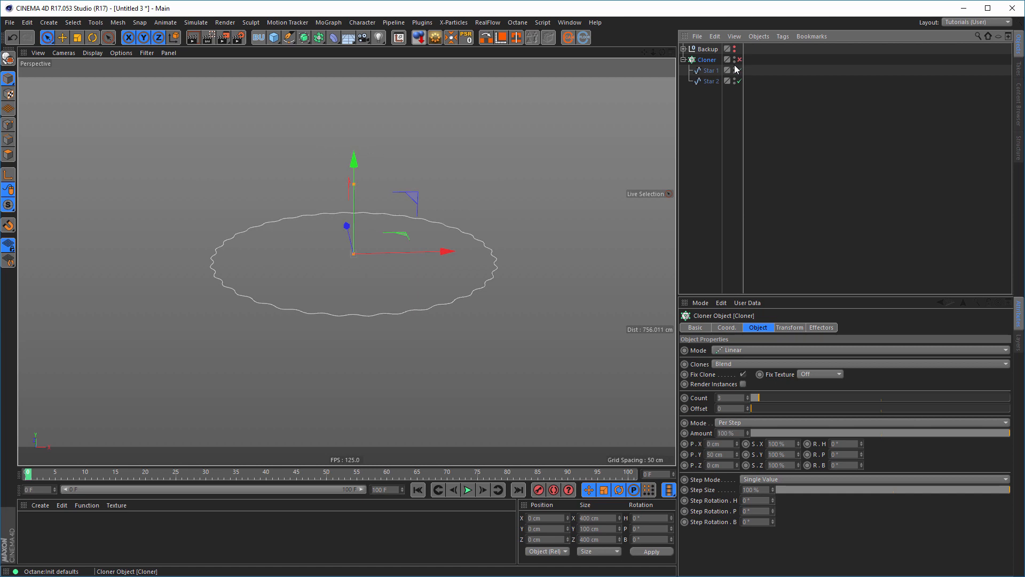
click(710, 81)
key(t)
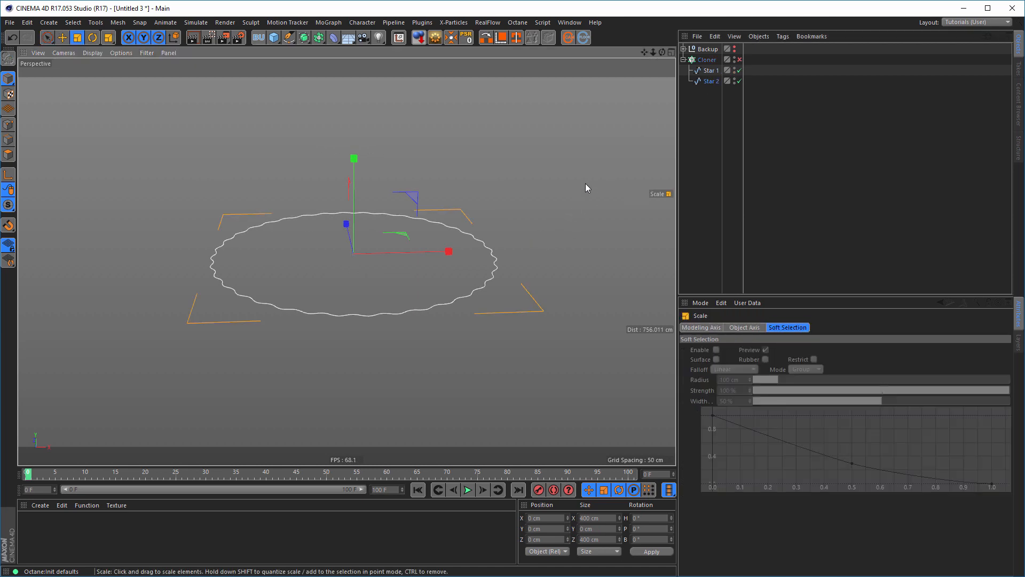
drag(582, 180, 484, 236)
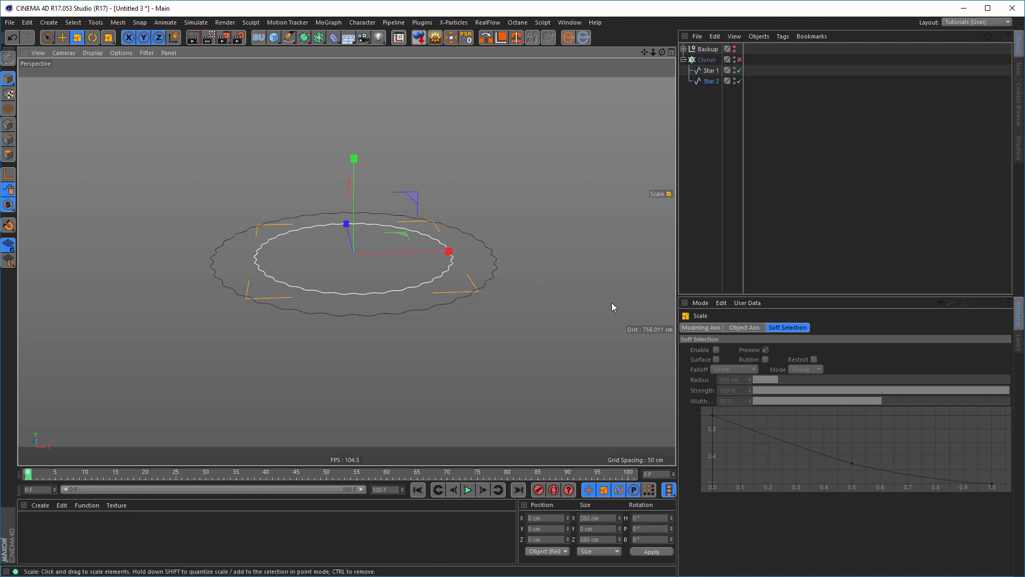
scroll(455, 269, up, 2)
alt+drag(479, 290, 581, 238)
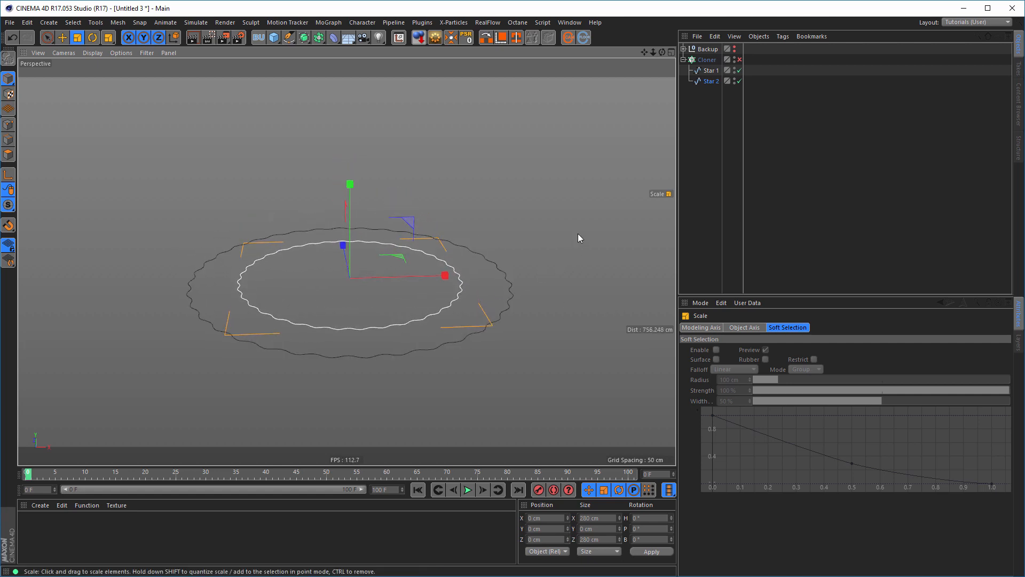
click(739, 60)
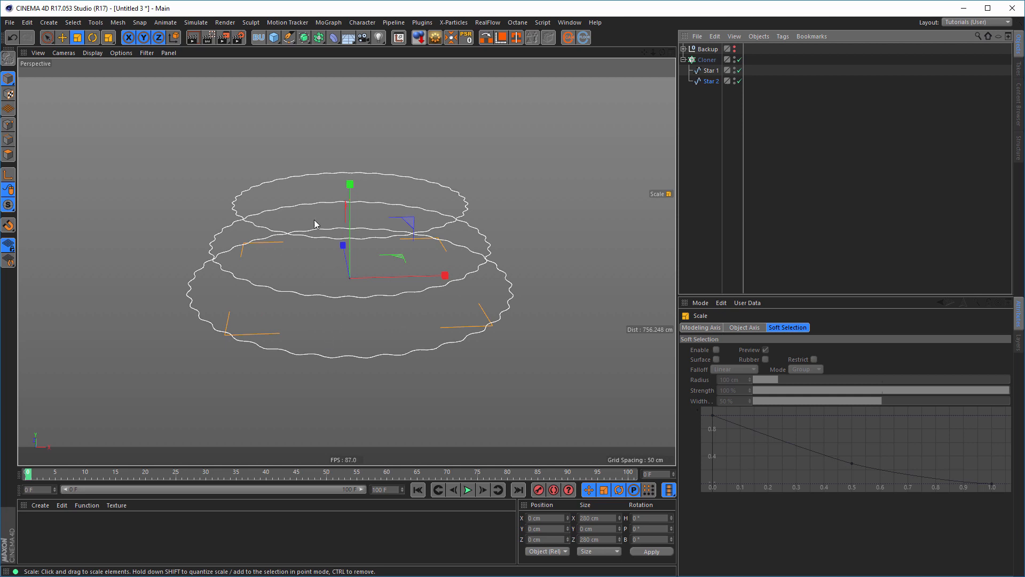
click(707, 59)
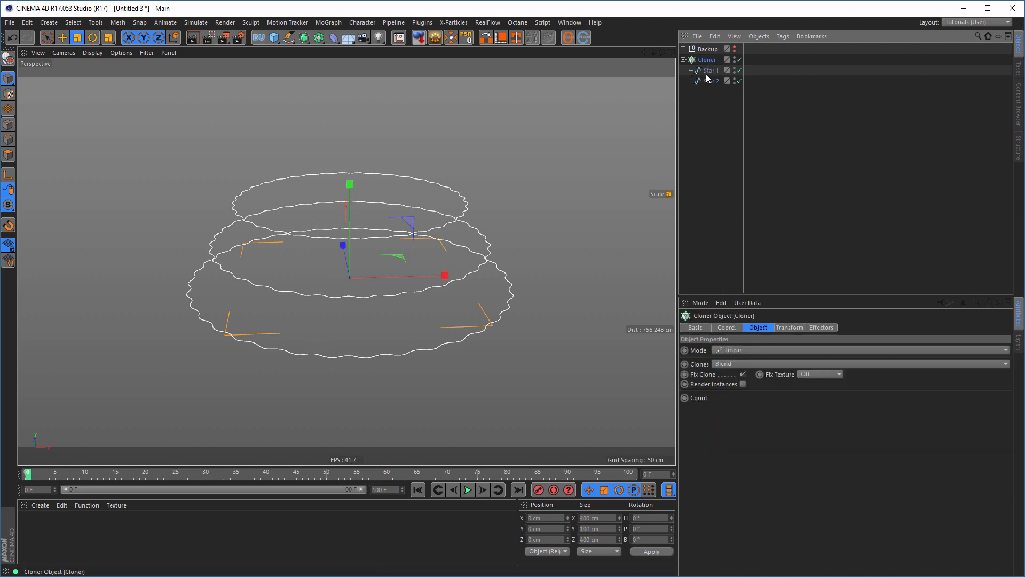
Move Star 2 above Star 1 inside the Cloner so the blend runs from the small spline to the large one
click(758, 327)
click(710, 81)
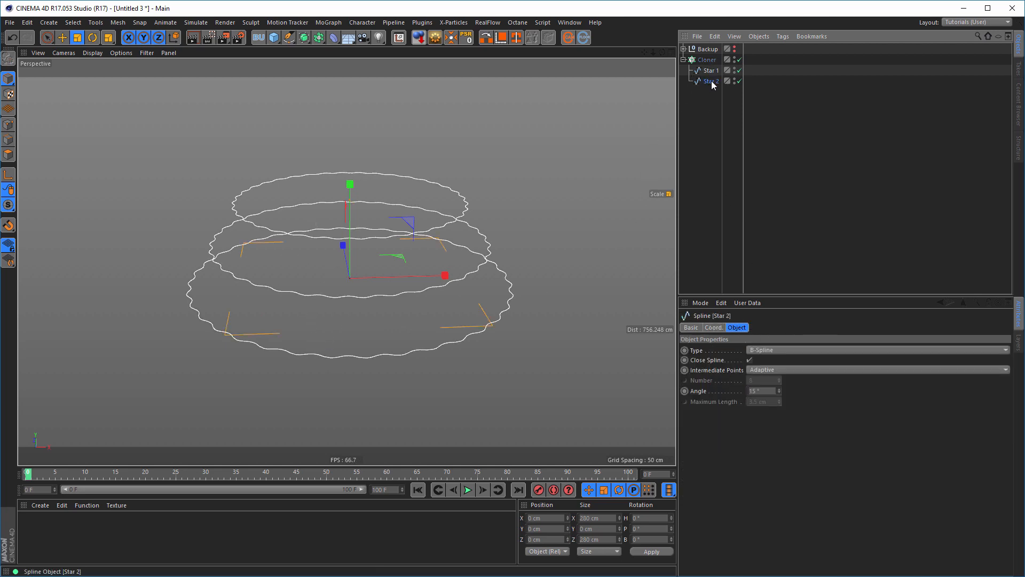
drag(712, 83, 714, 68)
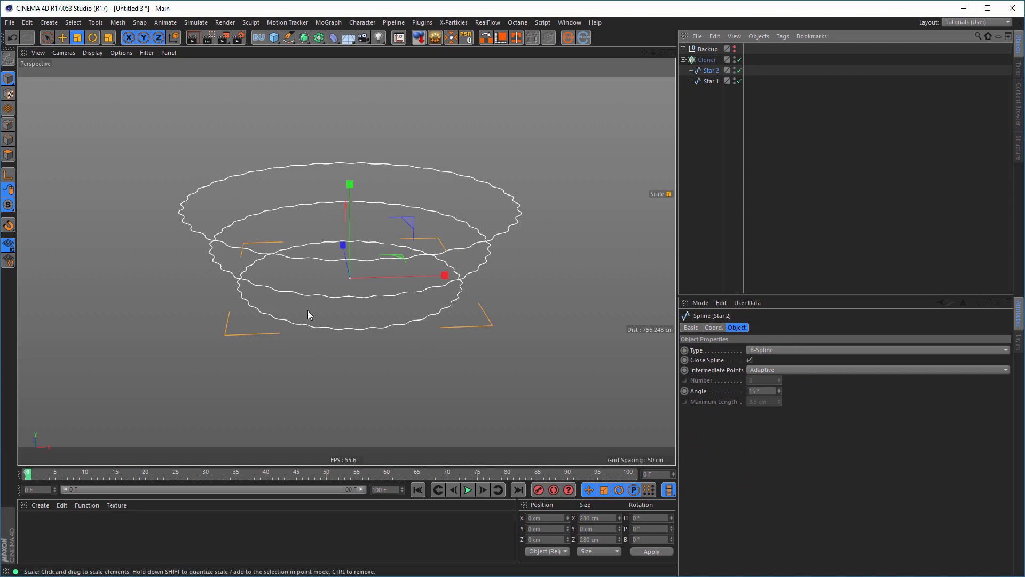
Set the Cloner's count to 50 and its per-step Y position to 4 cm
click(708, 60)
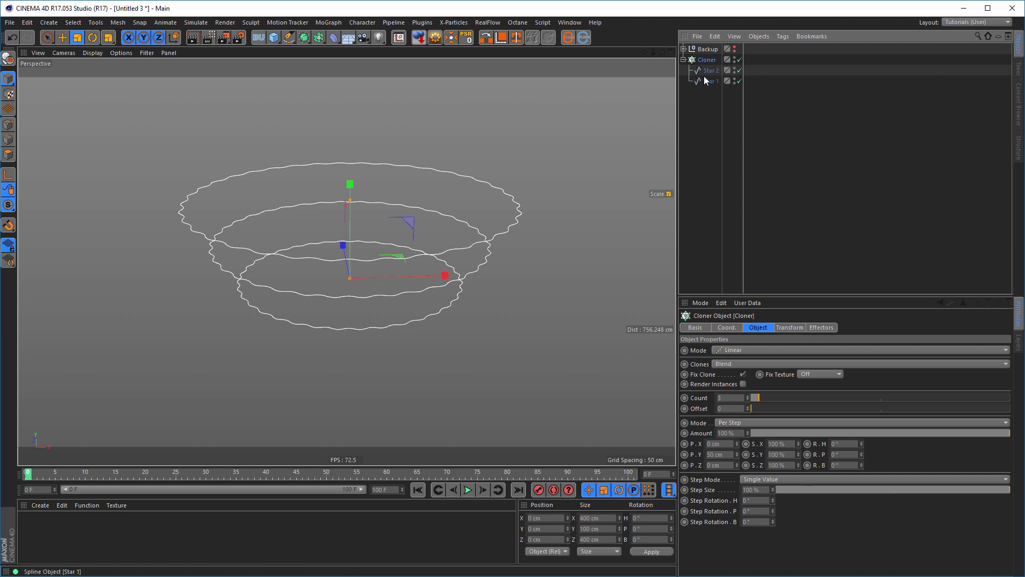
click(732, 398)
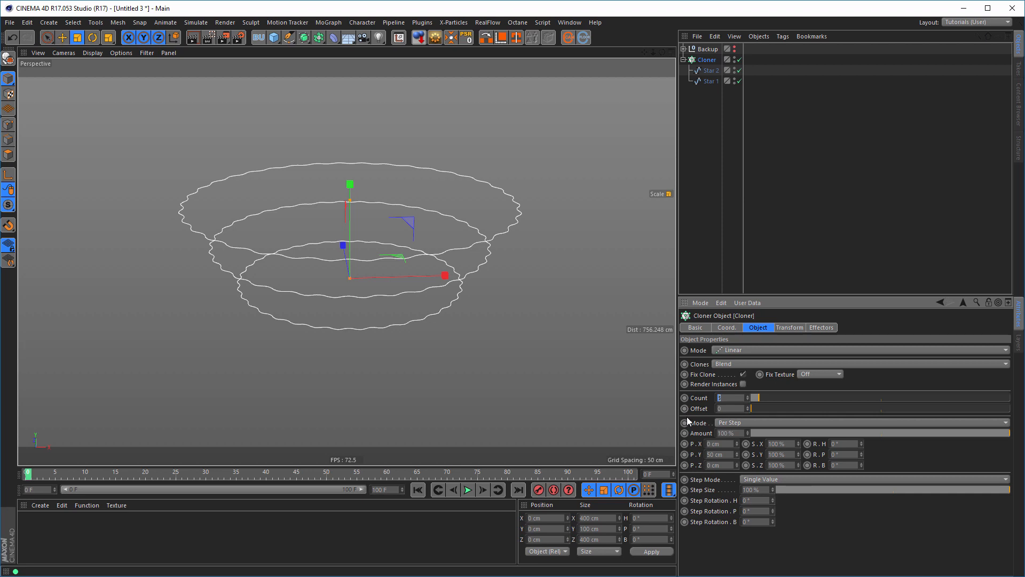
key(Return)
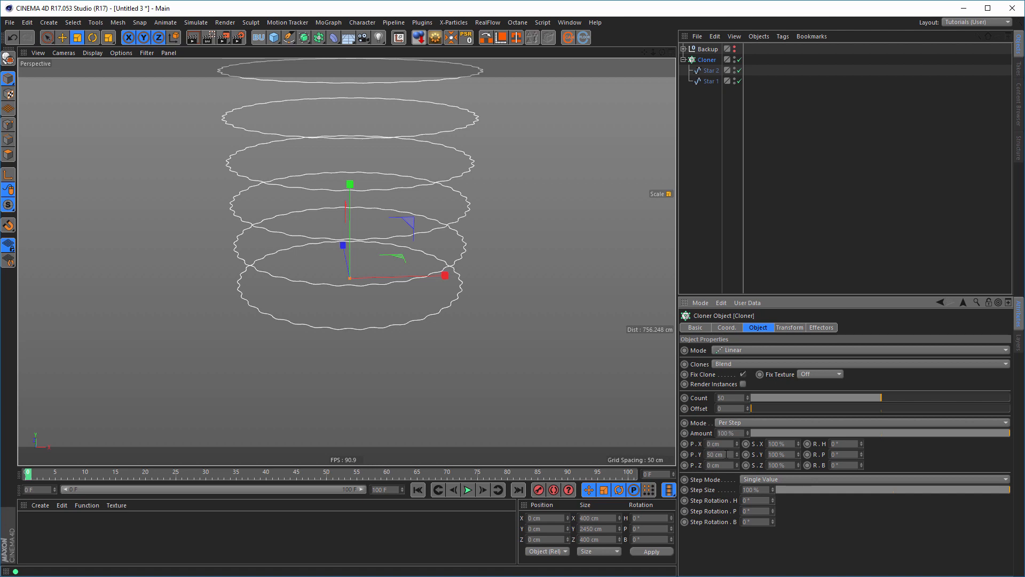
click(727, 454)
text(4)
key(Return)
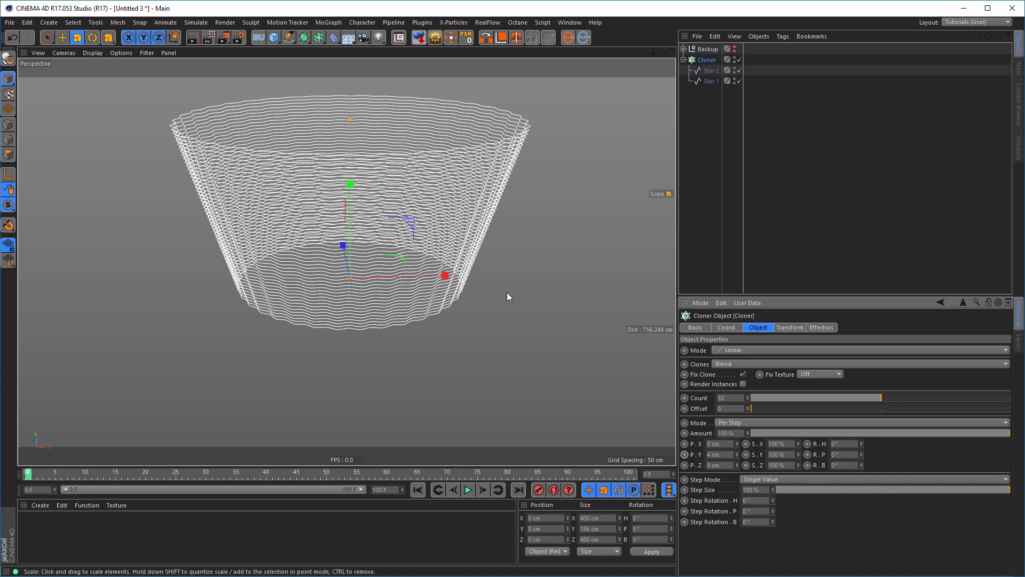
Set the Cloner's per-step heading rotation (R.H) to 5° while checking the wave offset in the Top view
alt+middle_drag(411, 229, 413, 274)
alt+drag(412, 276, 412, 278)
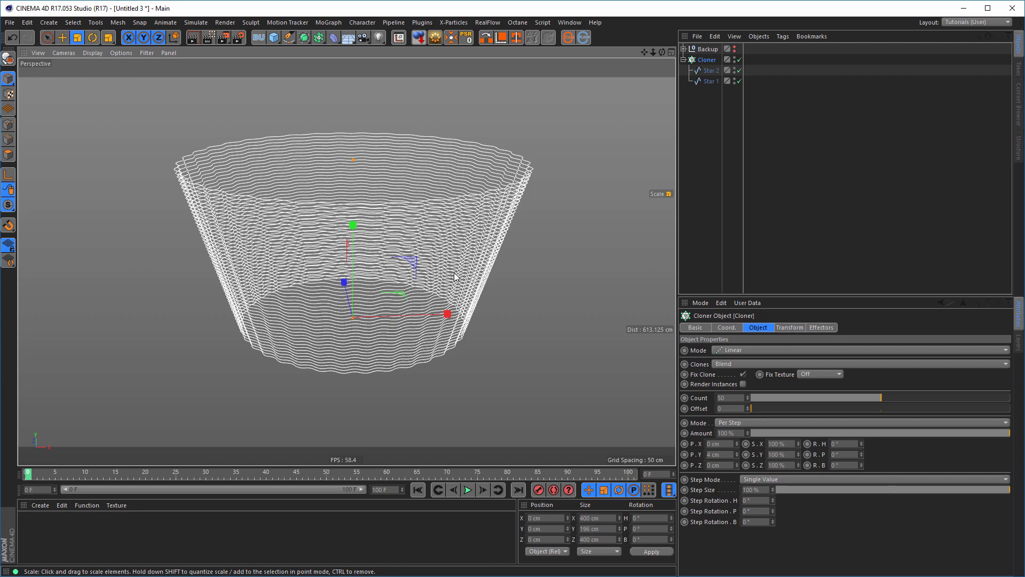
middle_click(454, 276)
middle_click(351, 62)
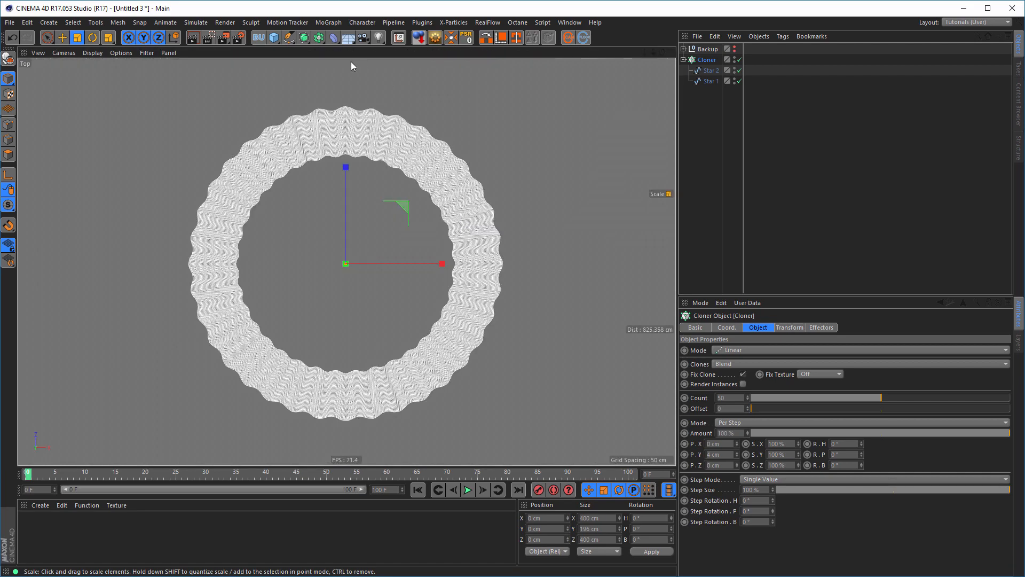
scroll(350, 94, up, 8)
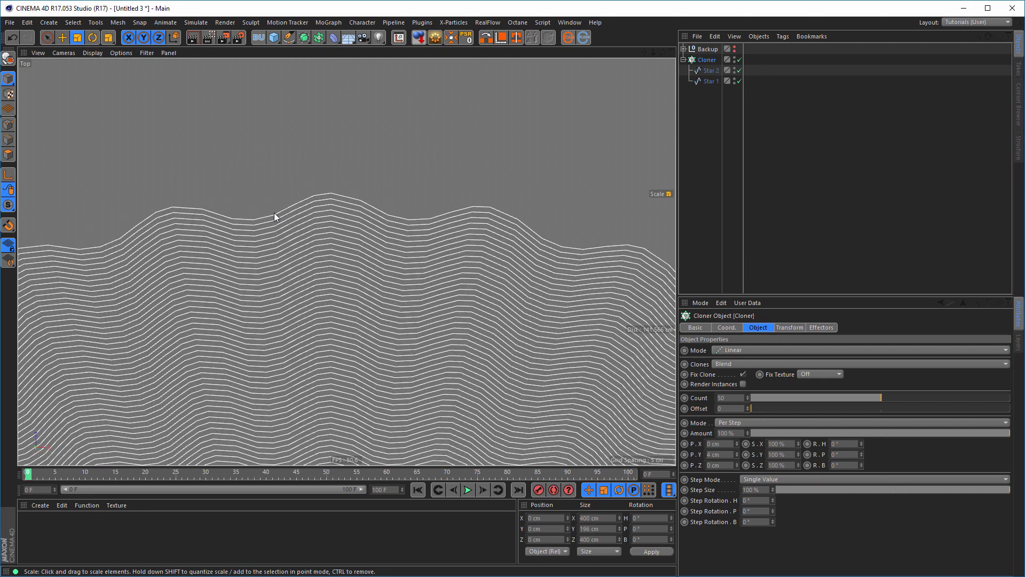
scroll(373, 249, down, 3)
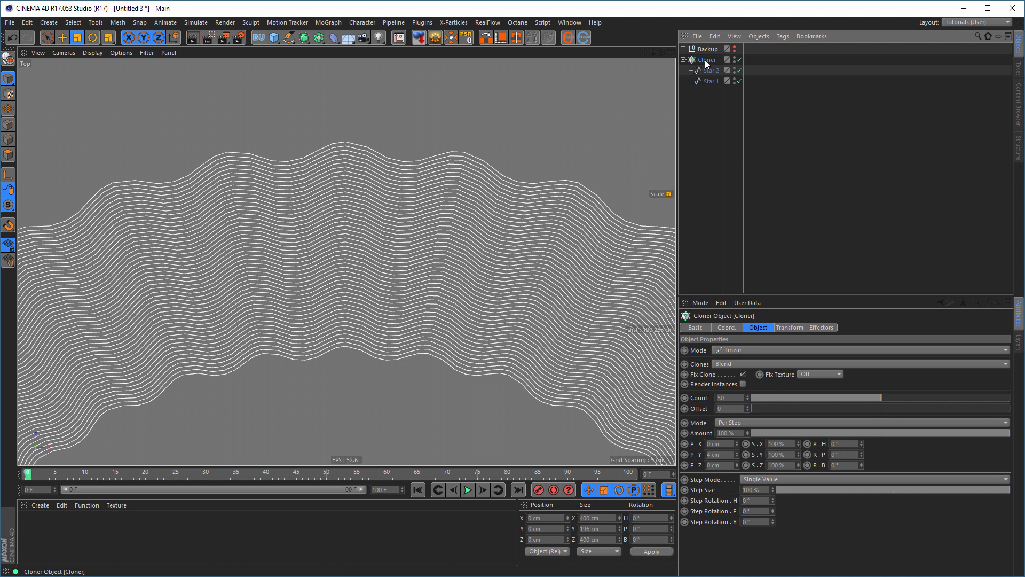
click(861, 442)
click(861, 442)
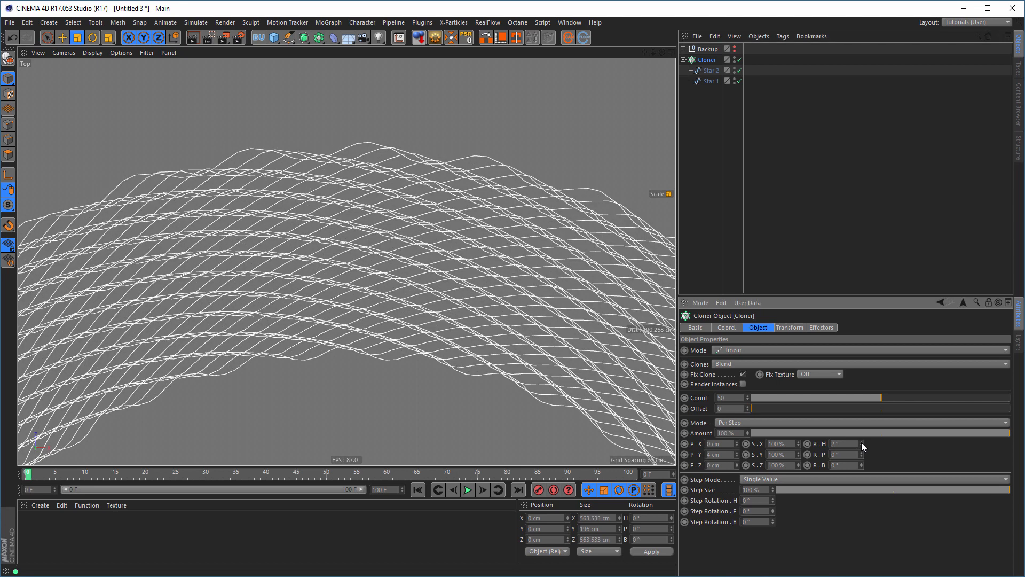
click(860, 442)
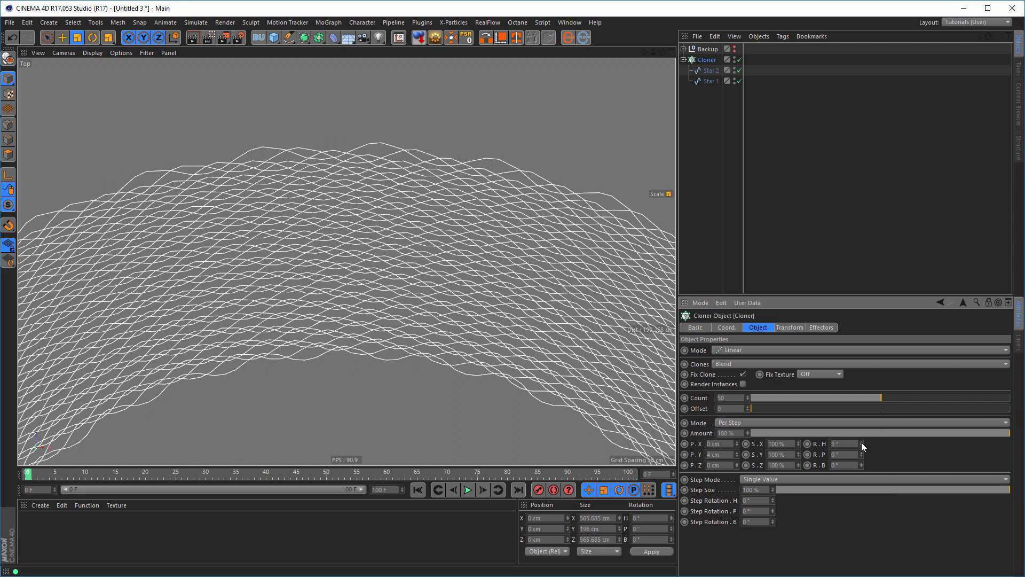
click(861, 442)
click(861, 442)
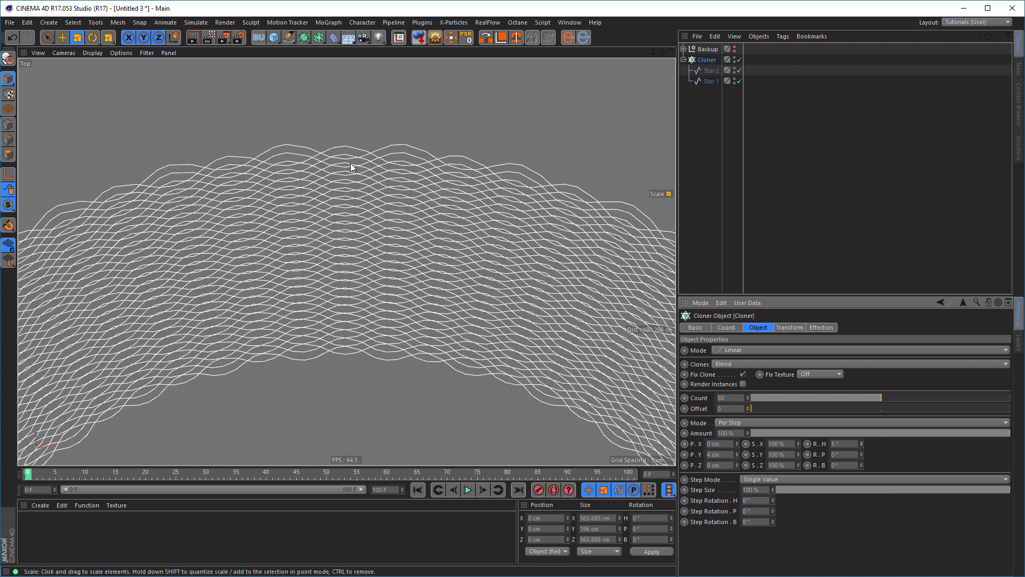
Return to the Perspective view, collapse the Cloner's hierarchy and add an n-Side spline
middle_click(402, 347)
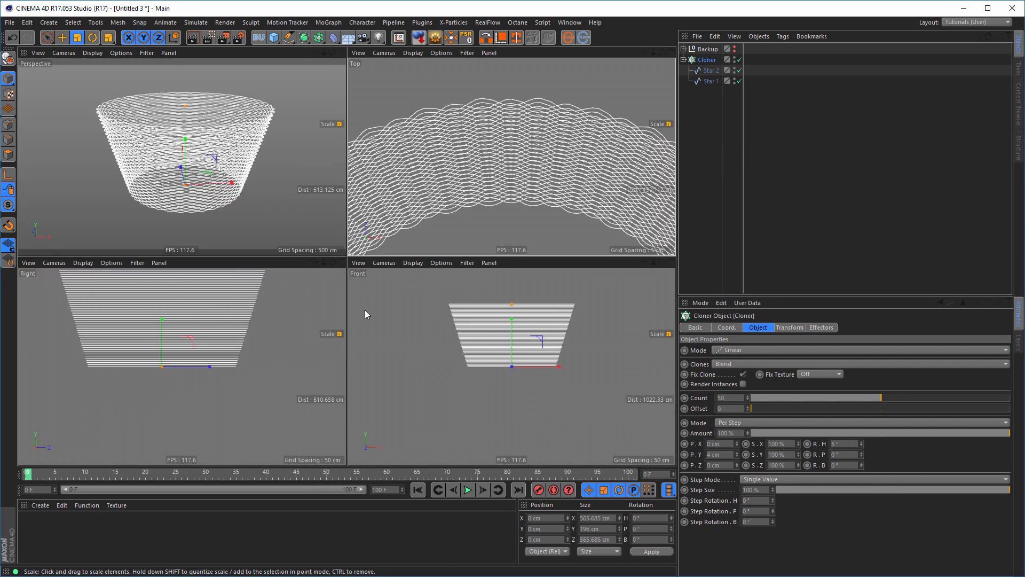
middle_click(236, 160)
scroll(380, 239, up, 5)
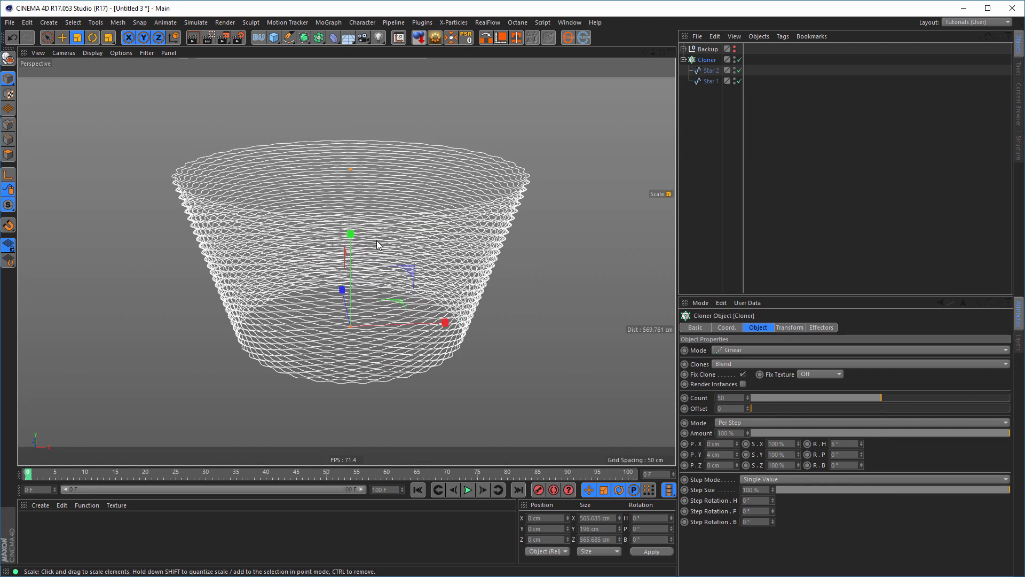
scroll(405, 226, up, 4)
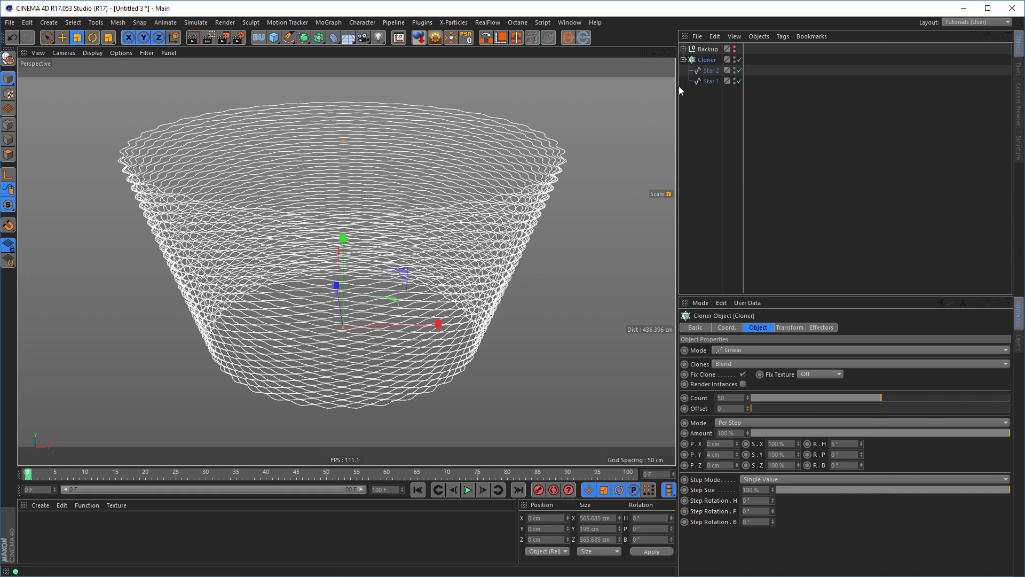
click(683, 60)
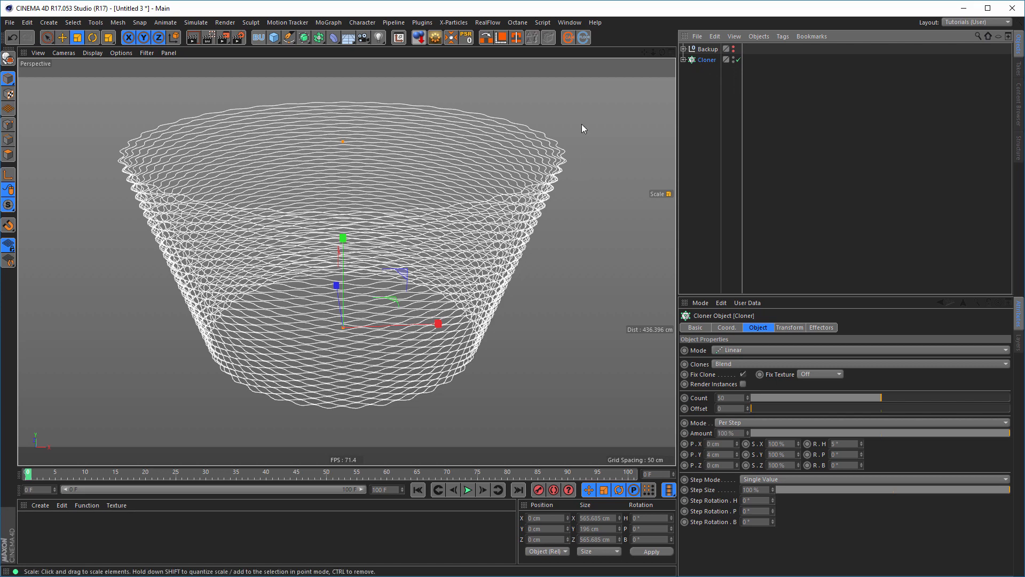
click(288, 37)
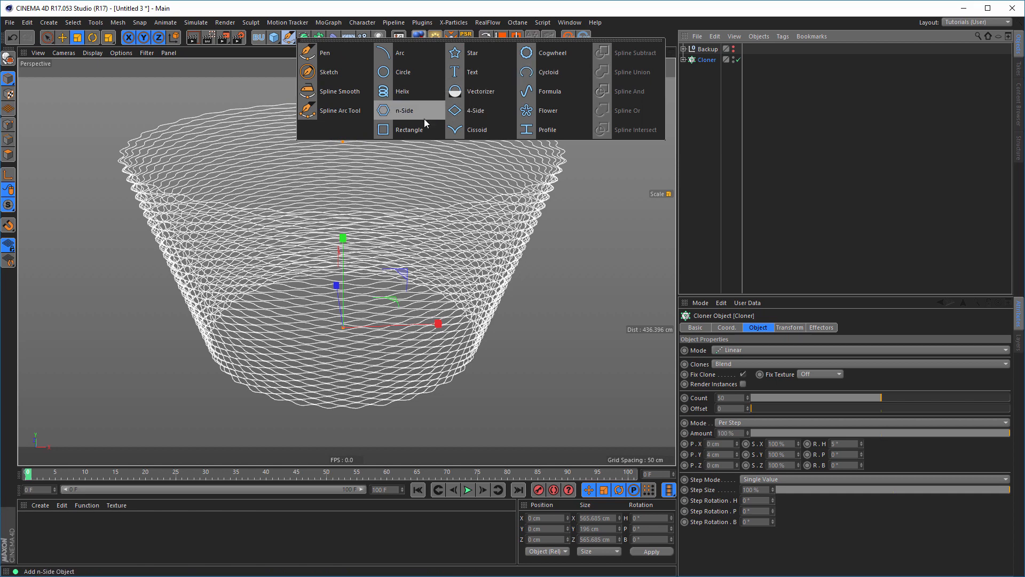
click(386, 113)
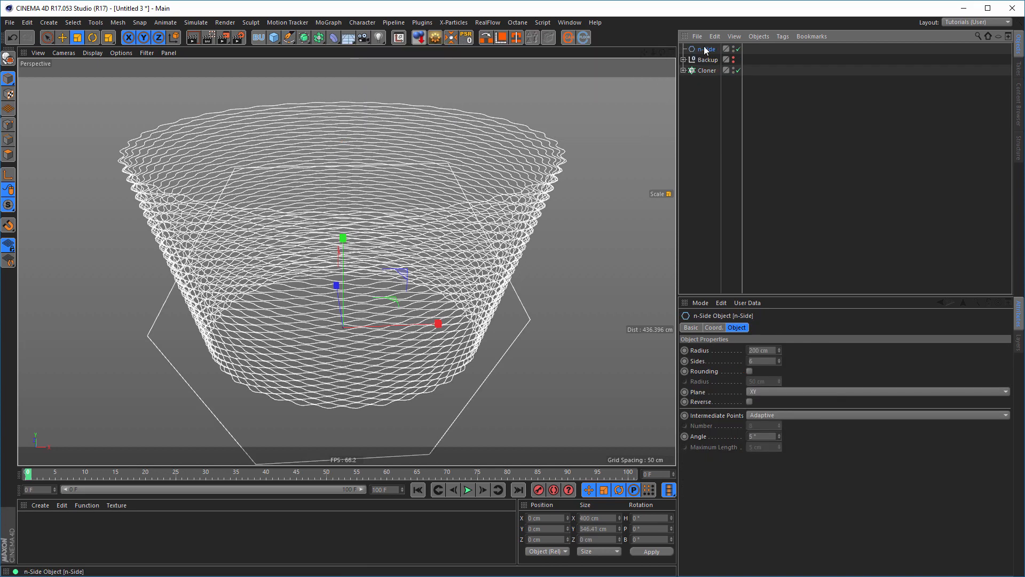
Give the n-Side spline 12 sides and a radius of 2 cm
click(764, 361)
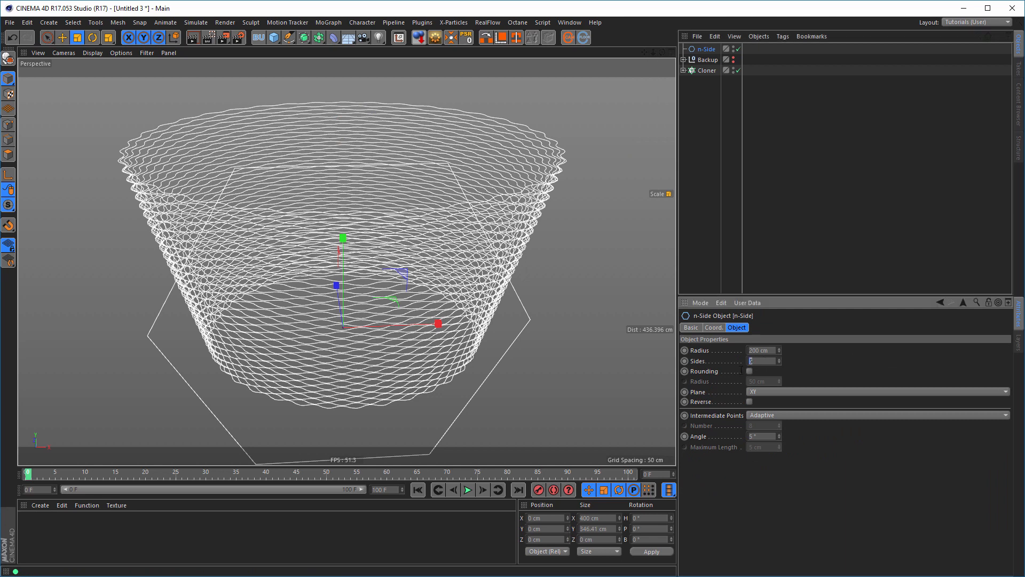
text(12)
key(Return)
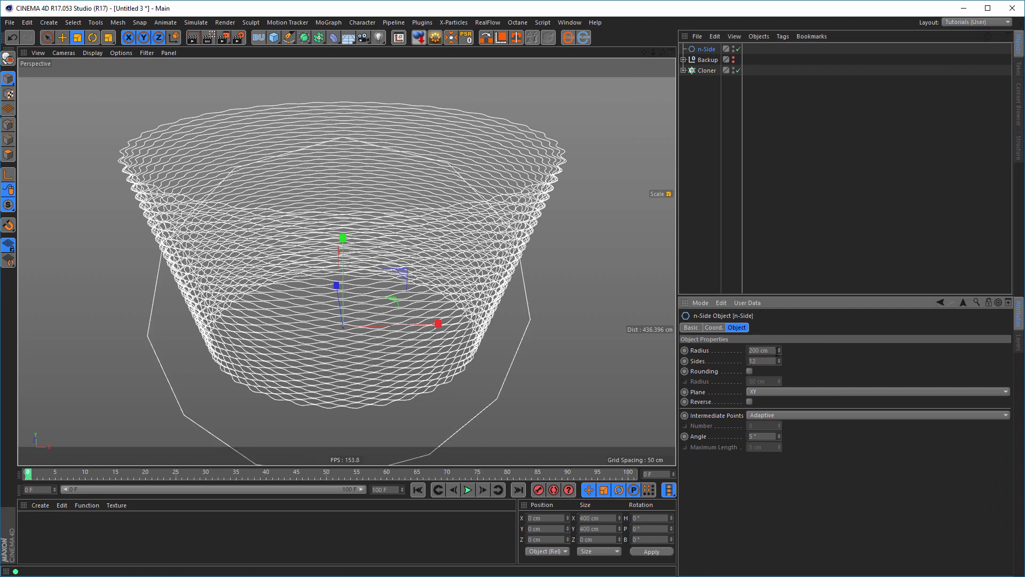
click(770, 352)
text(2)
key(Return)
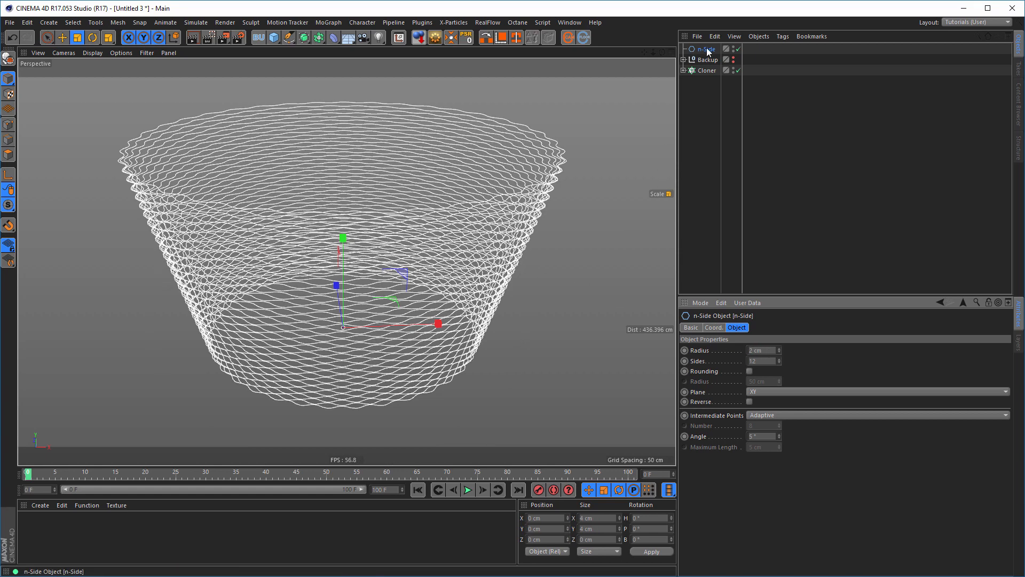
Move the n-Side spline below the Cloner in the hierarchy and add a Sweep generator as its parent
drag(708, 52, 707, 77)
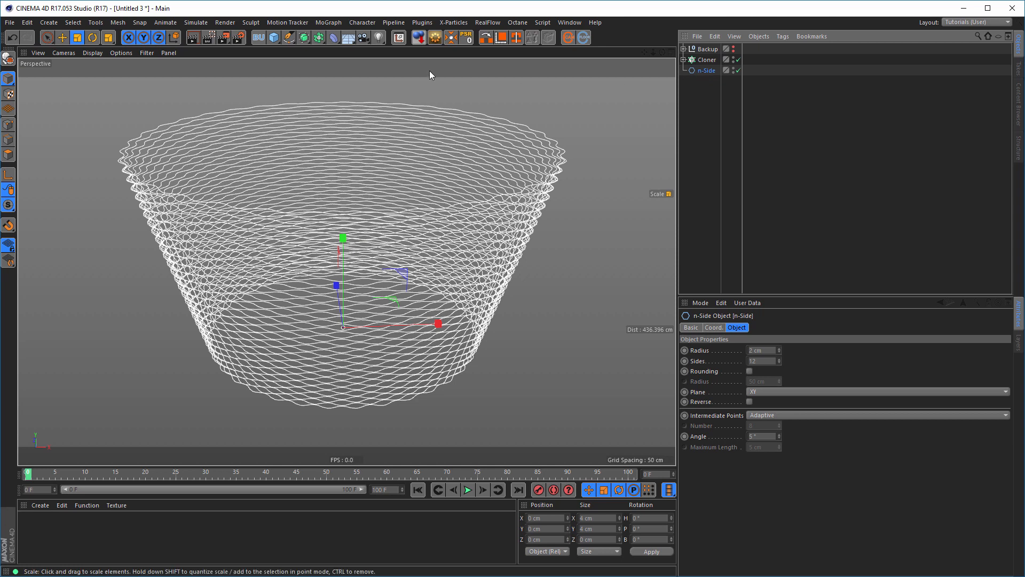
click(304, 38)
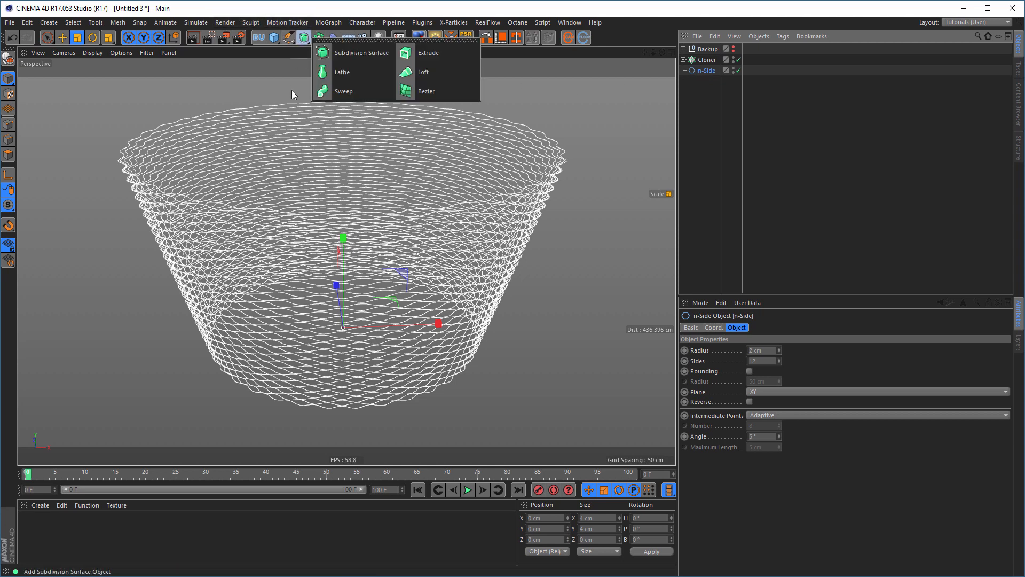
alt+click(343, 92)
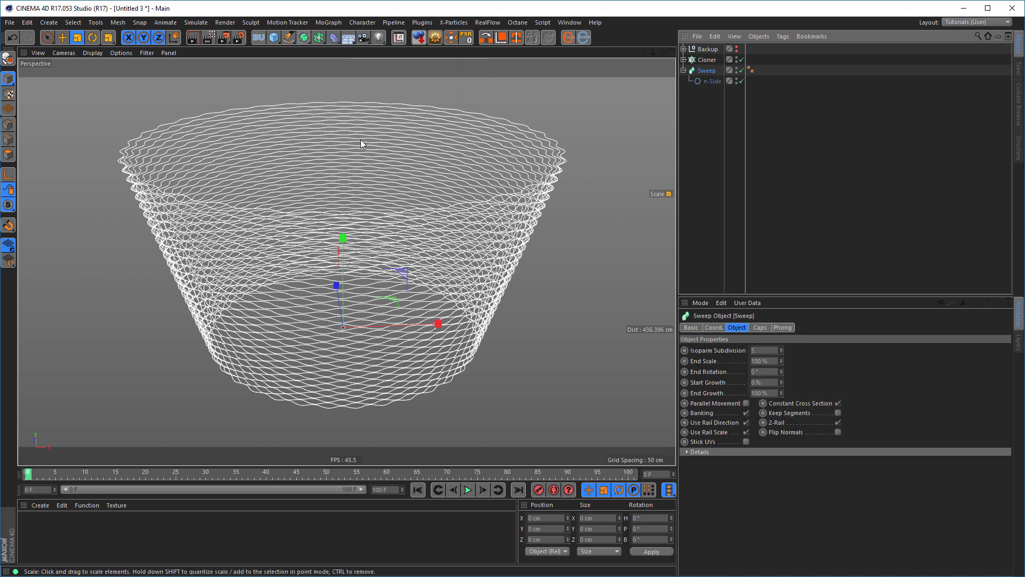
Place the Cloner inside the Sweep, below the n-Side profile, as the sweep path
click(708, 82)
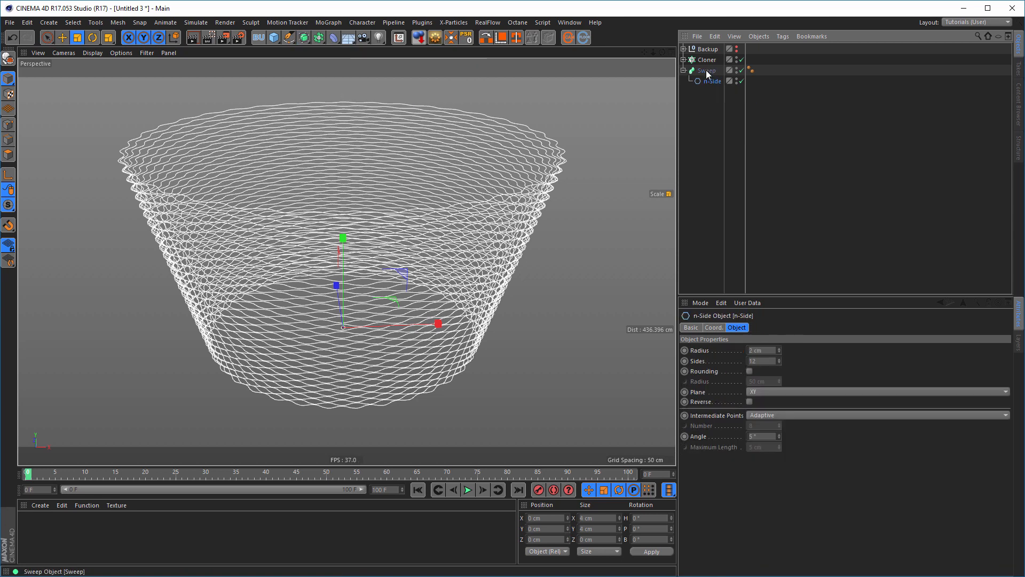
click(701, 61)
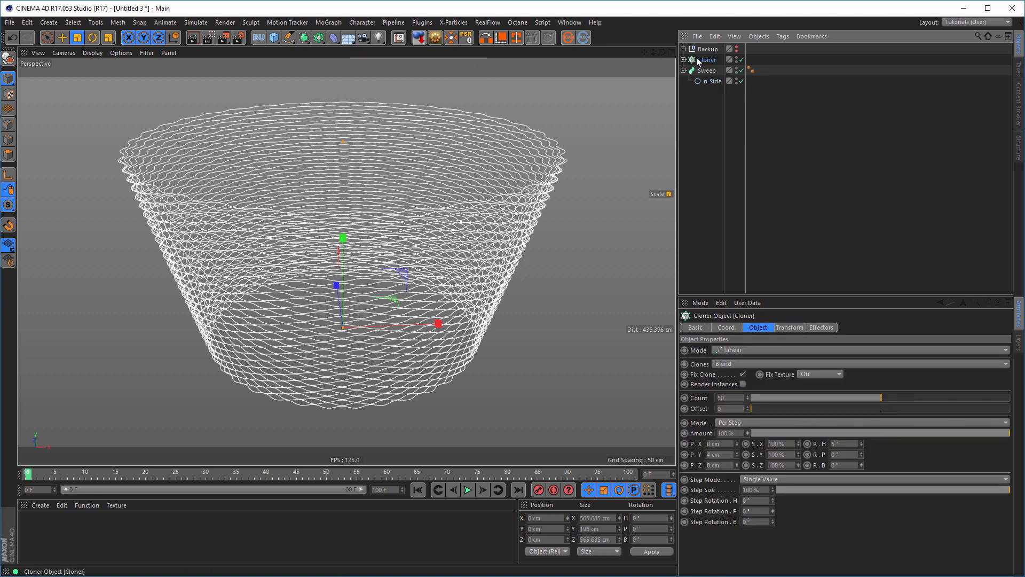
drag(698, 62, 712, 85)
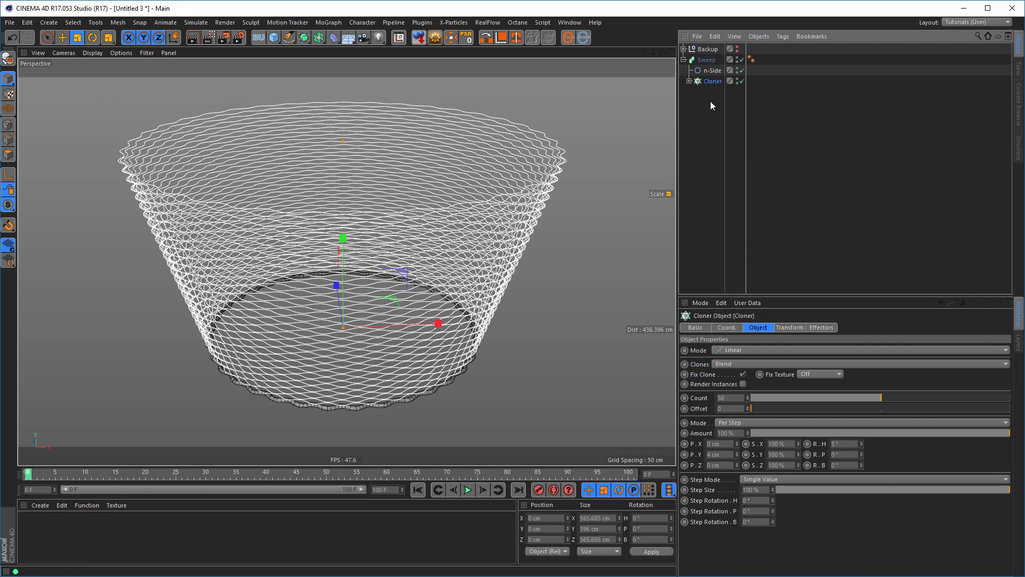
Add a Connect object as the parent of the Cloner inside the Sweep
alt+middle_drag(458, 298, 456, 276)
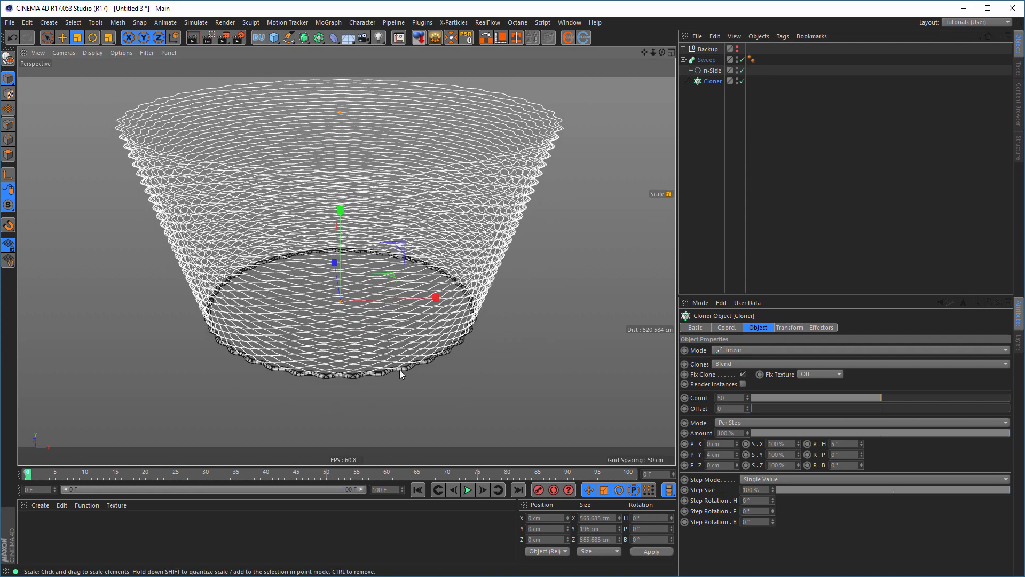
scroll(400, 371, up, 6)
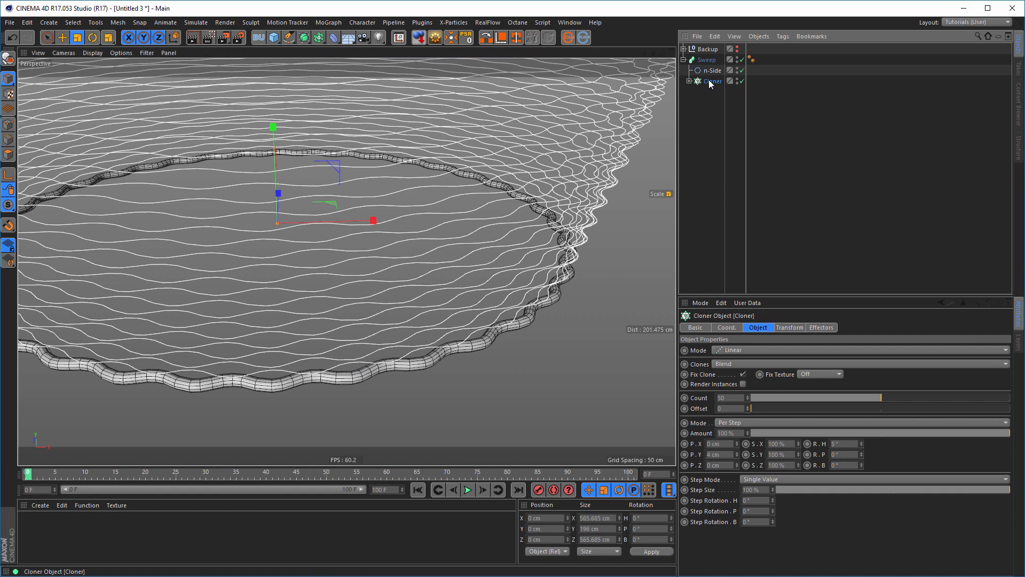
click(318, 38)
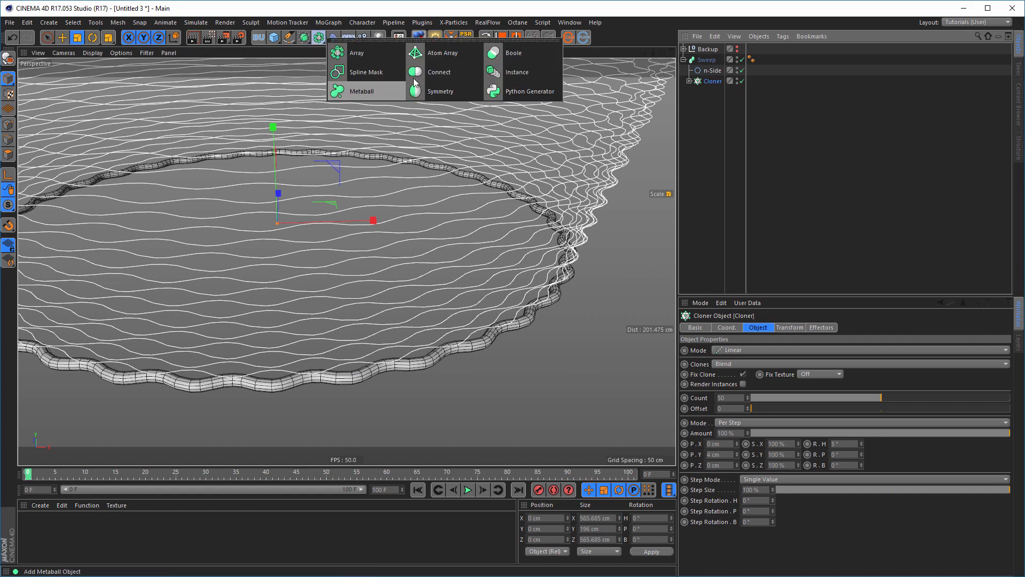
alt+click(439, 72)
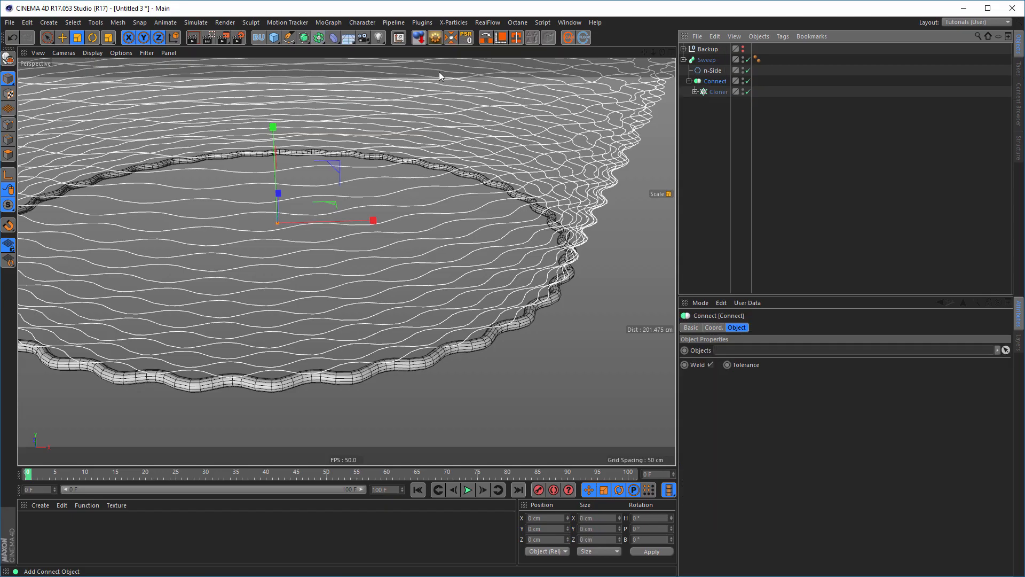
Examine the swept basket as a whole and the woven strands of its wall up close
scroll(357, 158, down, 3)
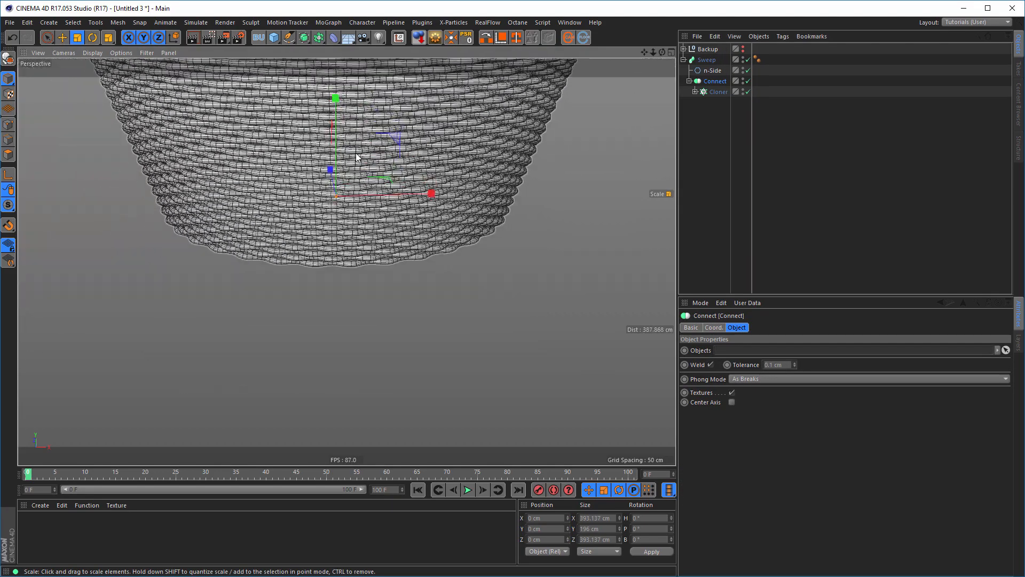
alt+middle_drag(356, 154, 340, 275)
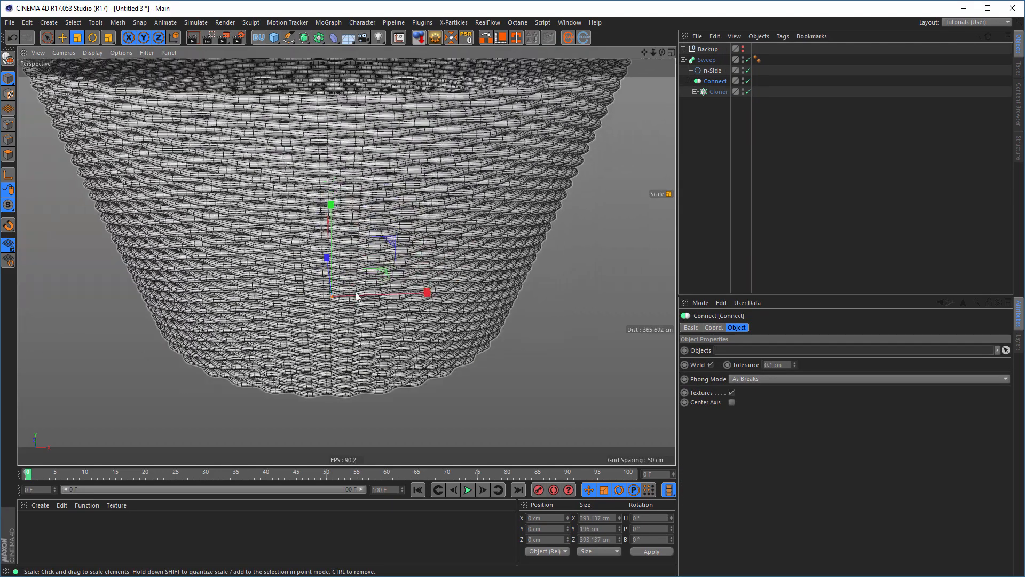
scroll(340, 275, down, 3)
alt+drag(336, 216, 385, 175)
alt+right_drag(385, 175, 424, 163)
alt+drag(462, 160, 433, 167)
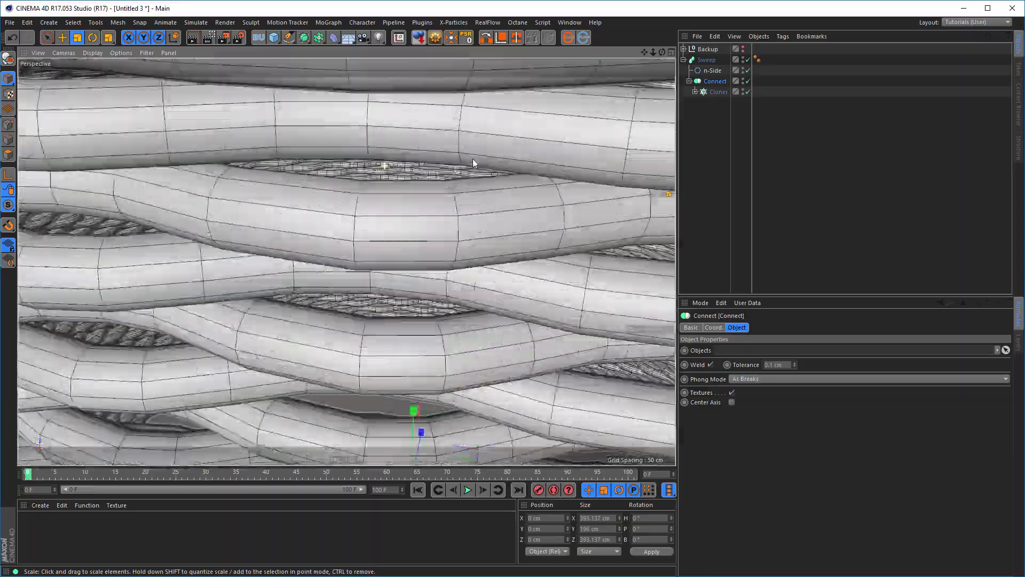
Inspect the basket's rim, weave and overall shape from several angles, both close up and at full size
alt+right_drag(380, 195, 485, 152)
alt+drag(466, 159, 499, 192)
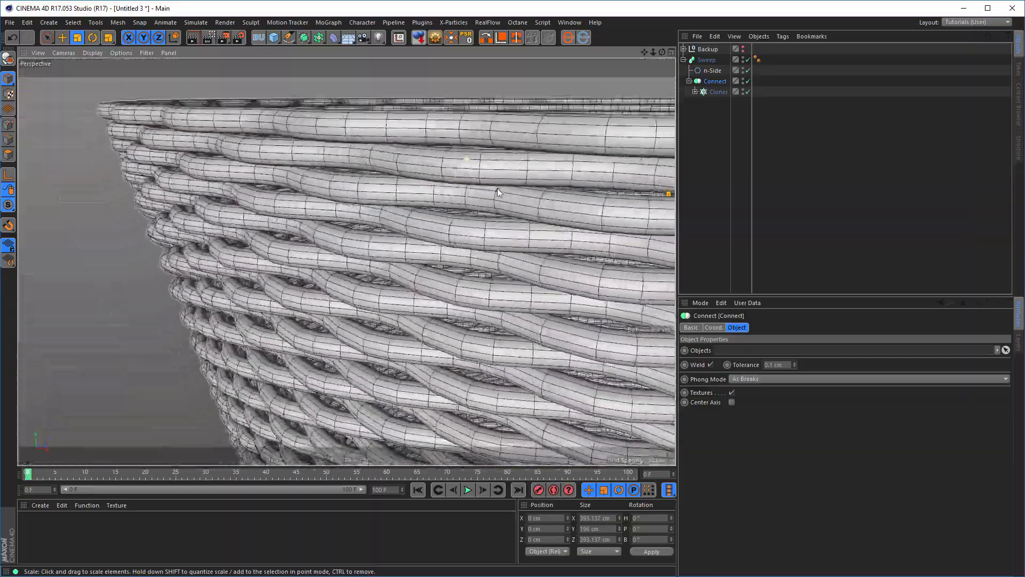
alt+right_drag(499, 192, 369, 209)
alt+right_drag(484, 221, 354, 239)
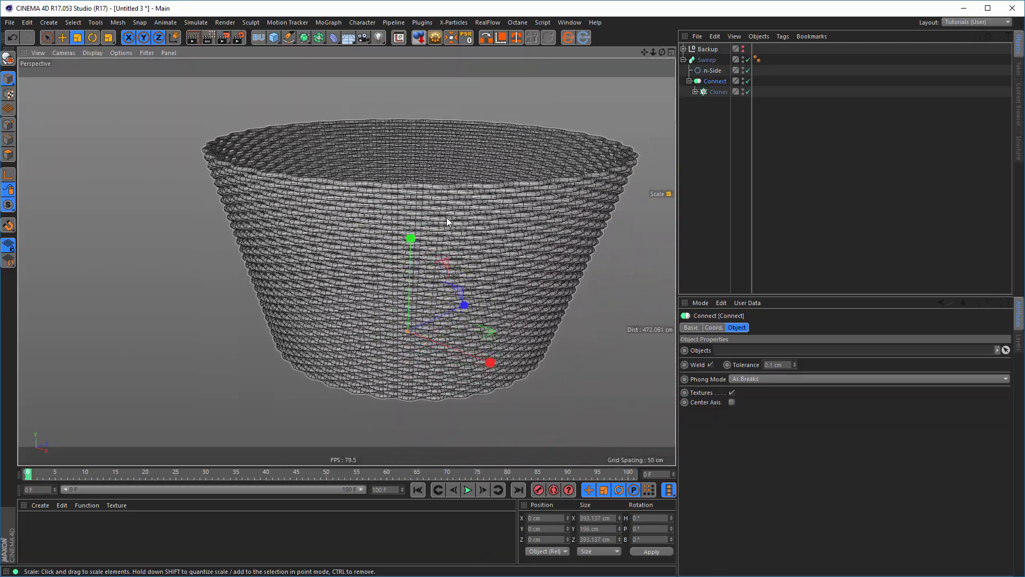
alt+drag(447, 218, 455, 198)
alt+right_drag(458, 193, 475, 196)
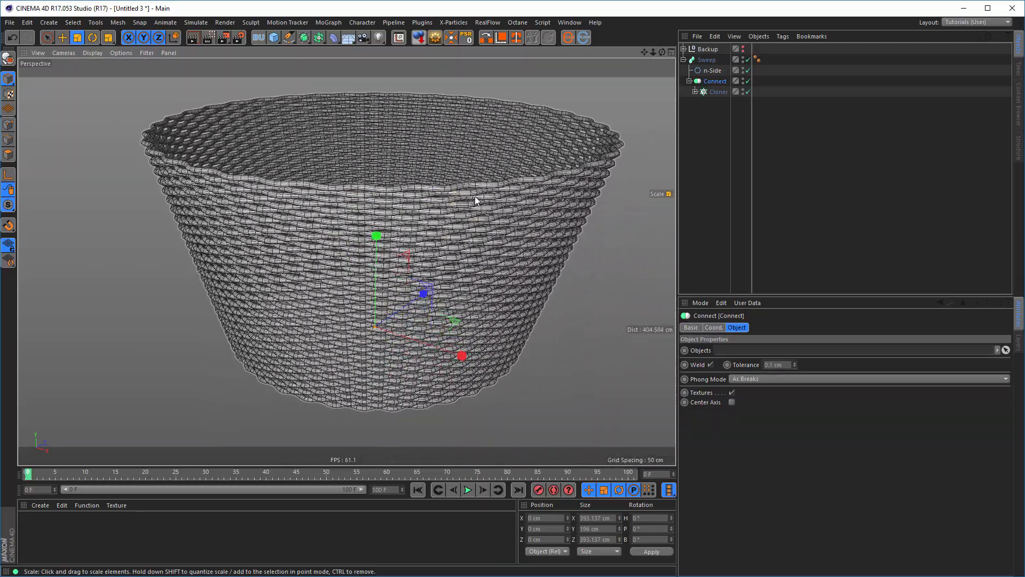
alt+drag(508, 206, 497, 201)
alt+middle_drag(495, 211, 444, 220)
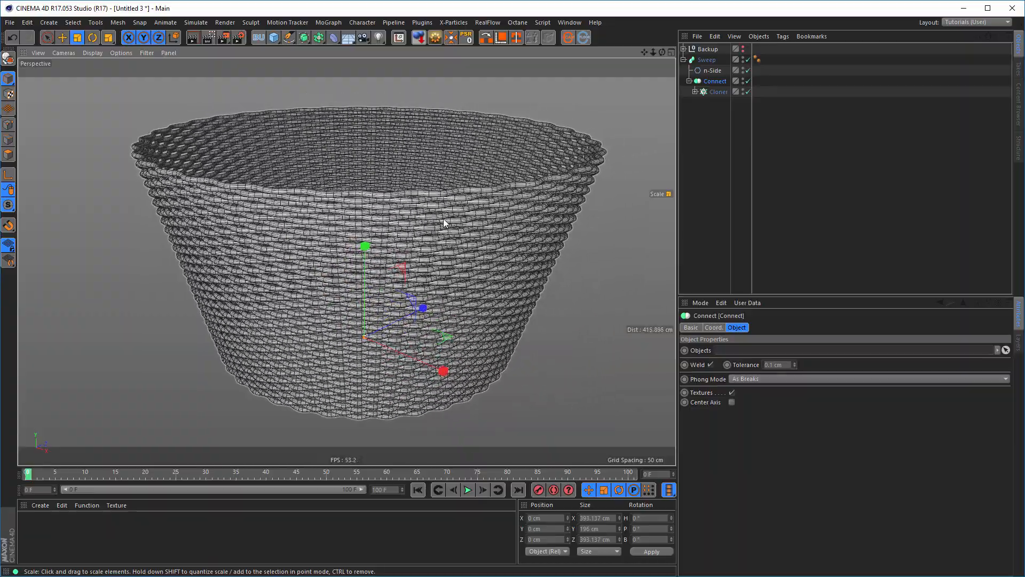
scroll(432, 220, up, 5)
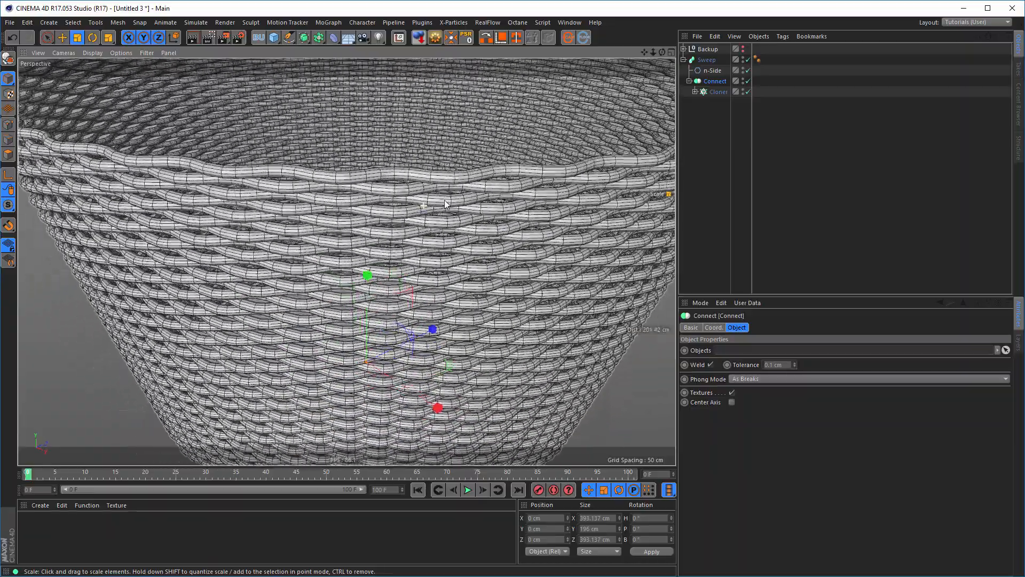
alt+drag(447, 205, 410, 202)
scroll(414, 193, up, 6)
scroll(408, 202, down, 2)
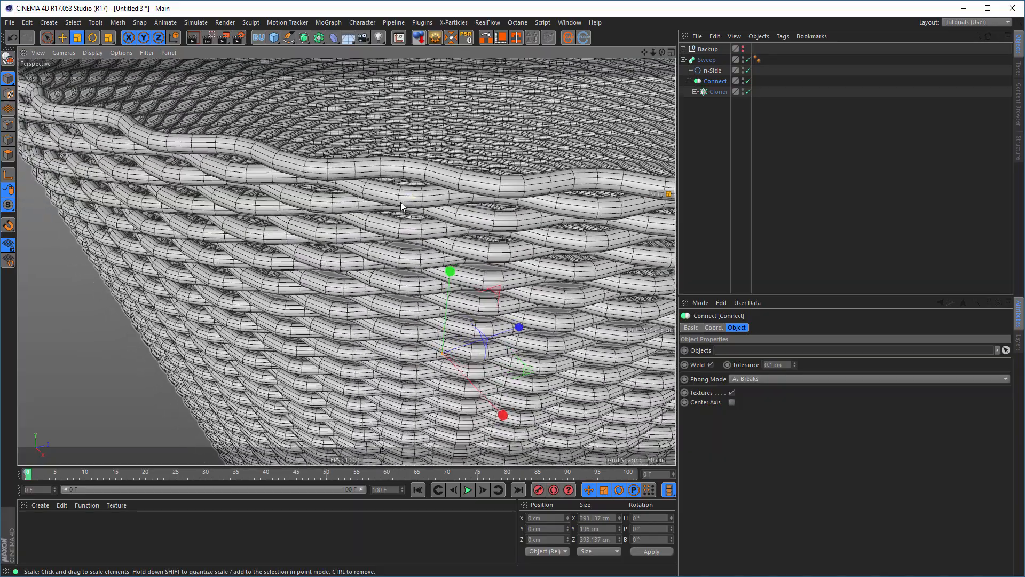
scroll(402, 207, down, 9)
alt+middle_drag(387, 226, 367, 251)
scroll(363, 257, down, 2)
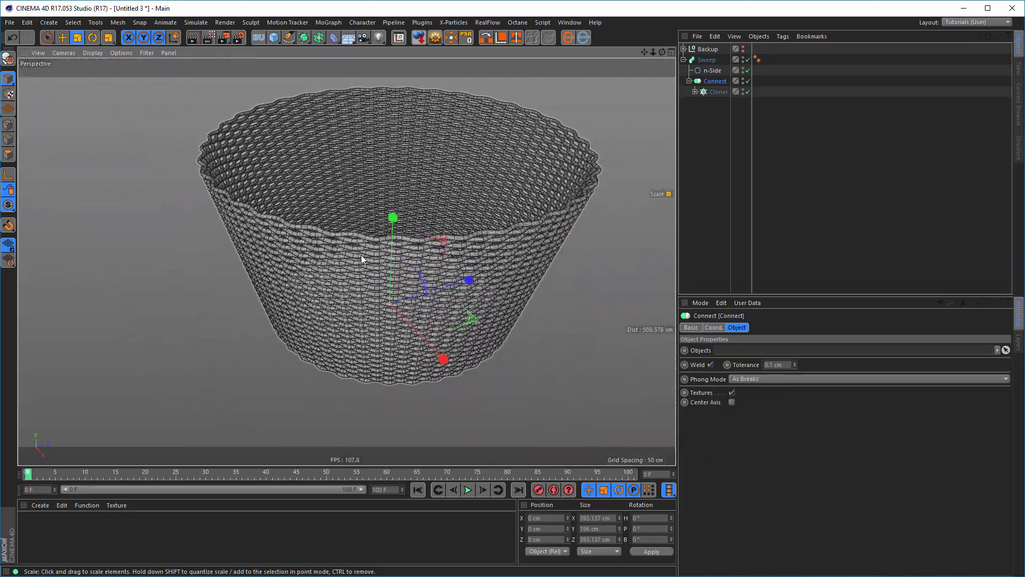
alt+drag(362, 256, 358, 271)
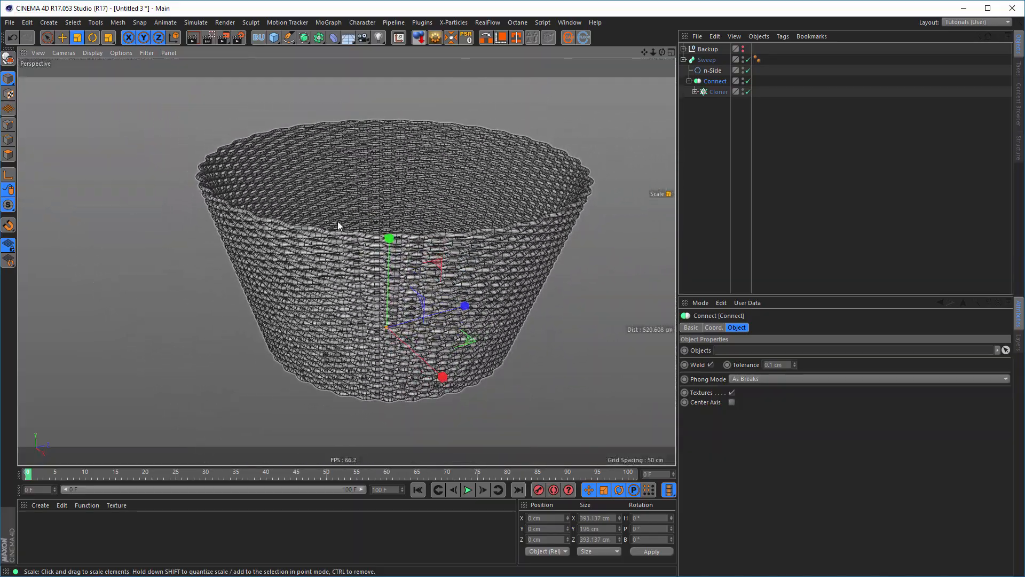
Review the finished wicker basket render in the Picture Viewer as a reference, and return to the model
key(shift+F6)
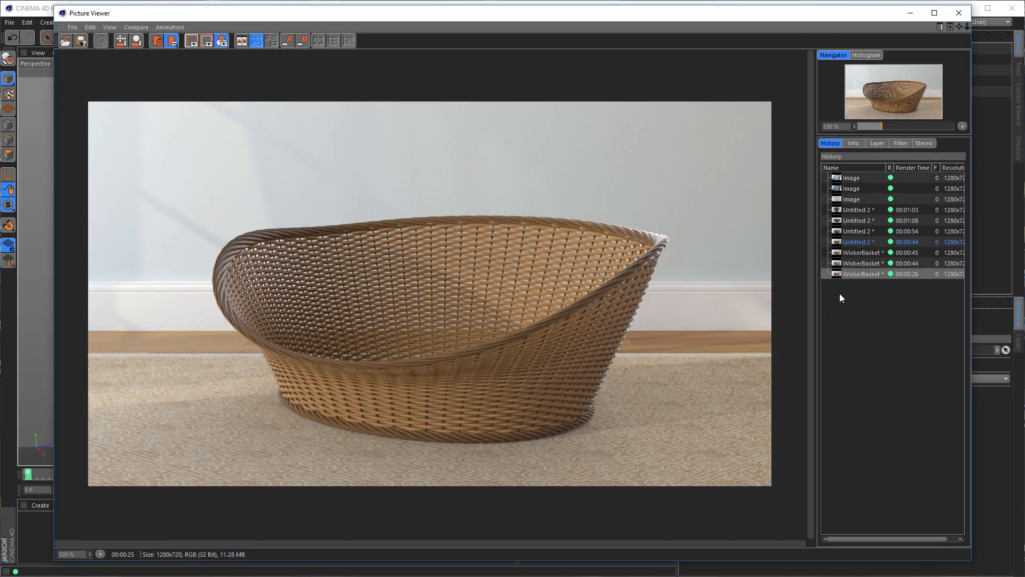
click(963, 17)
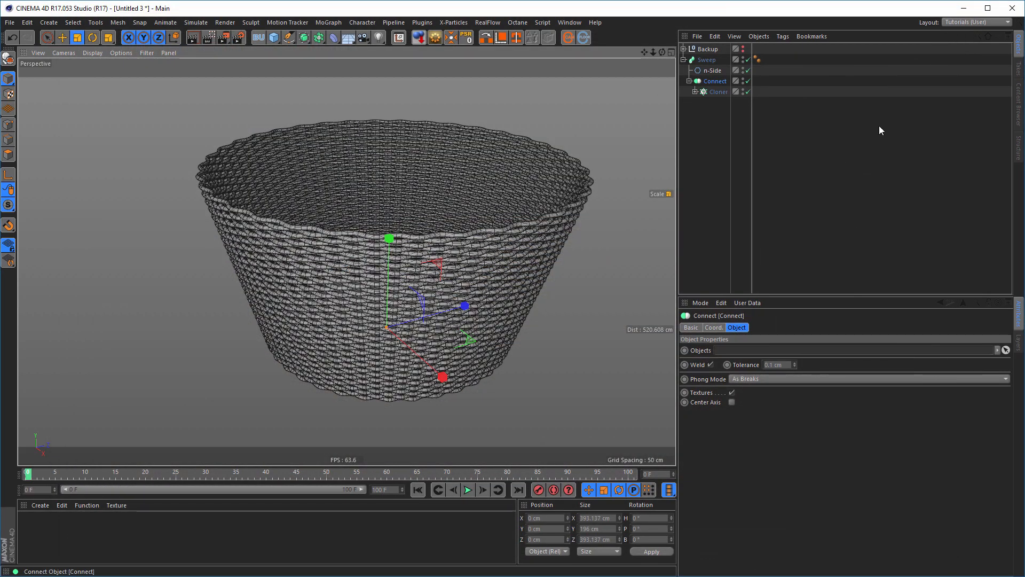
alt+drag(403, 204, 402, 204)
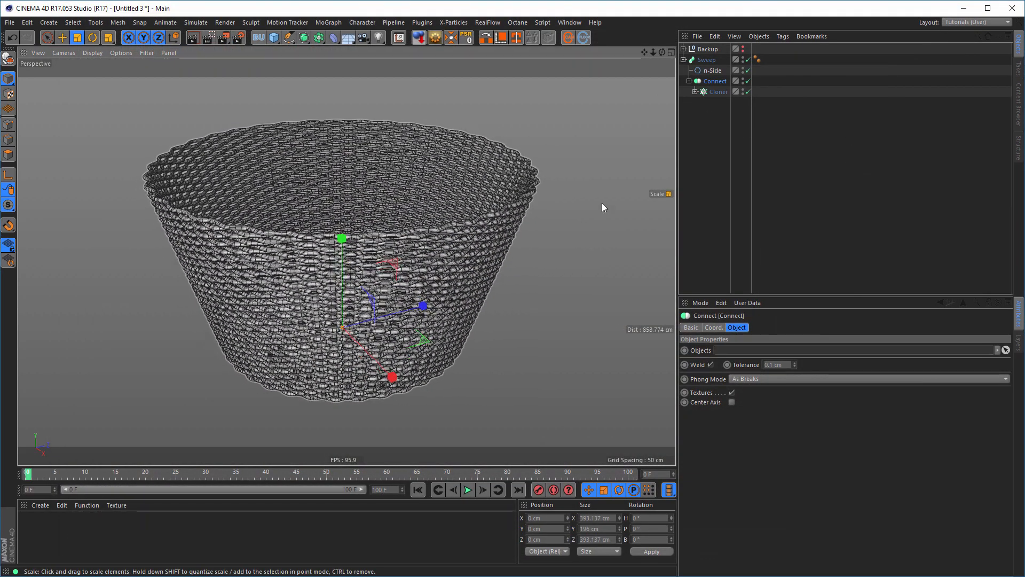
click(712, 71)
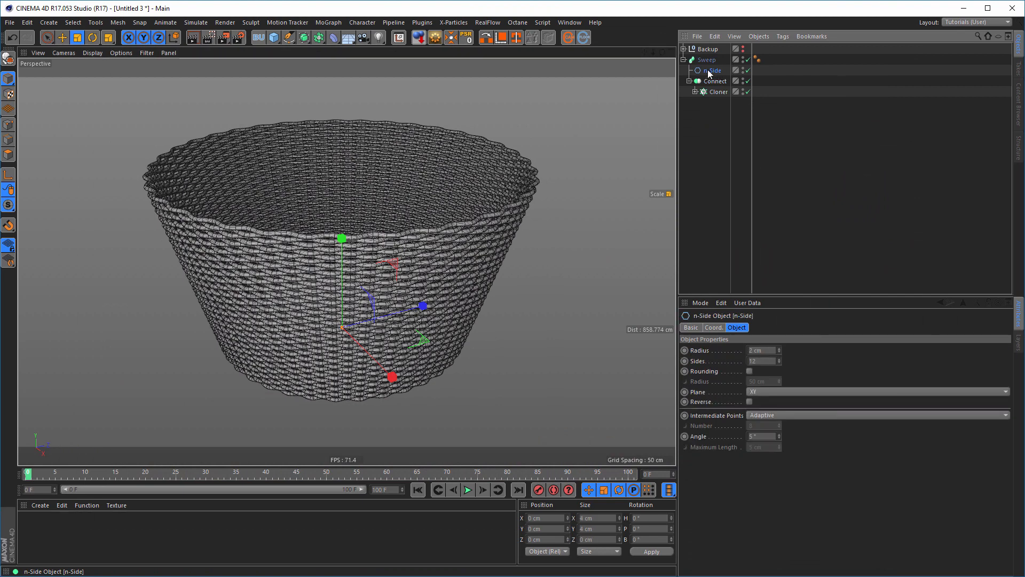
ctrl+drag(712, 71, 716, 154)
click(683, 60)
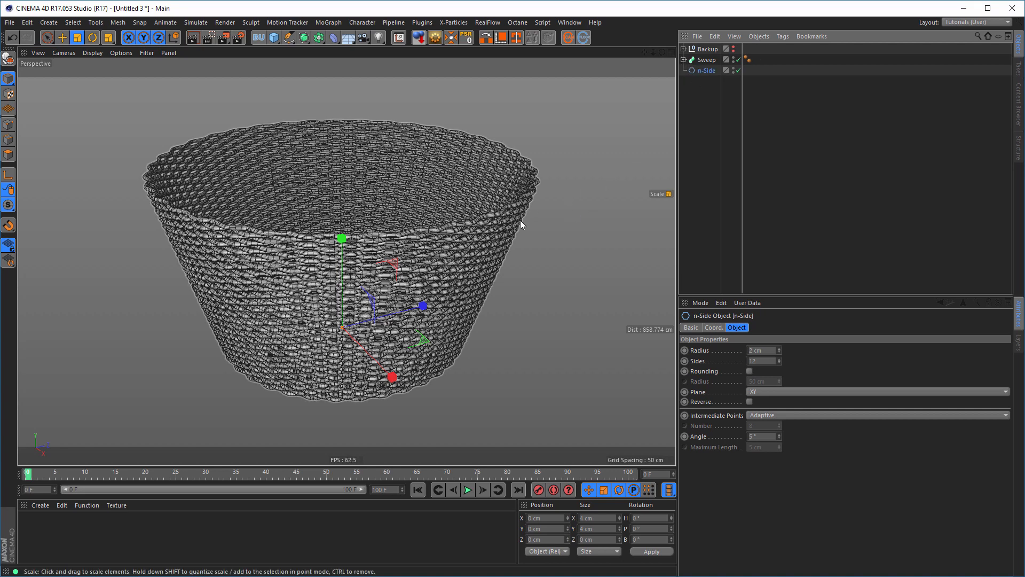
click(733, 59)
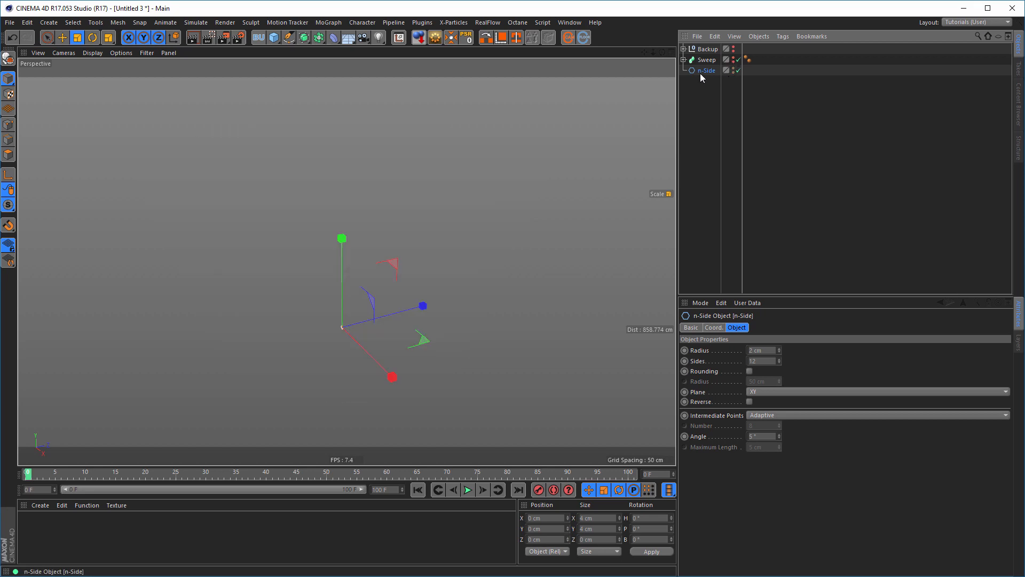
click(47, 37)
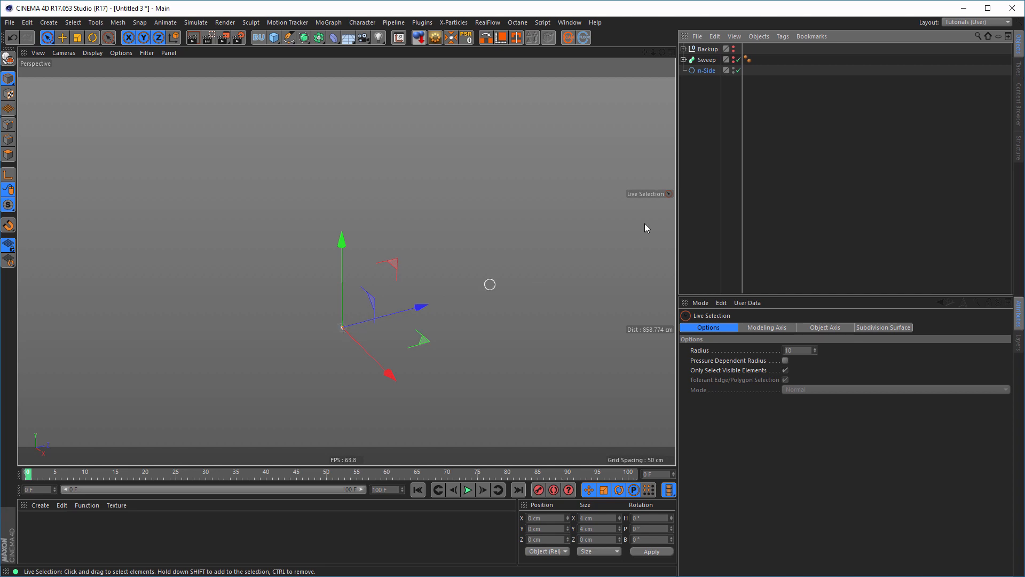
click(705, 71)
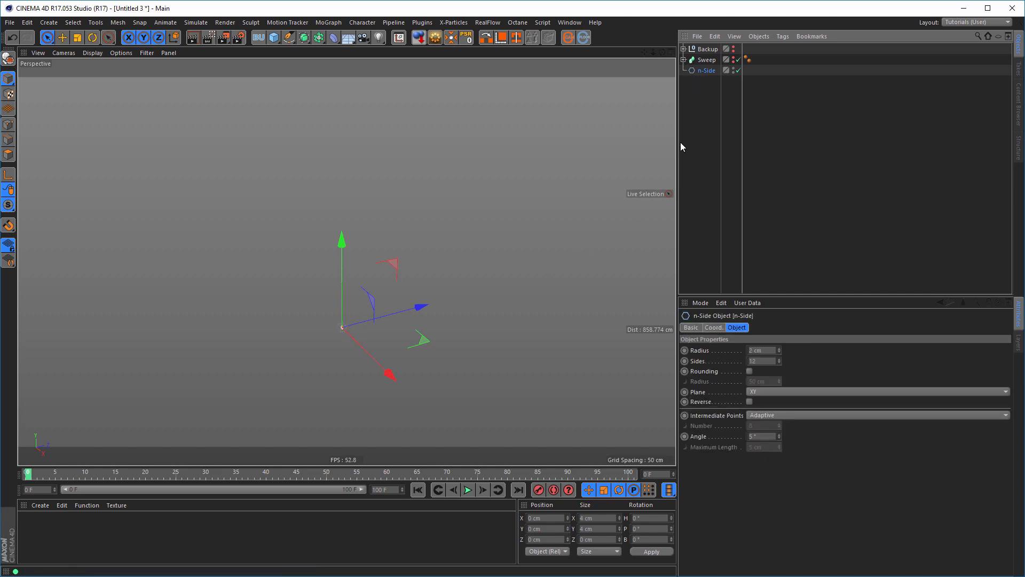
key(Delete)
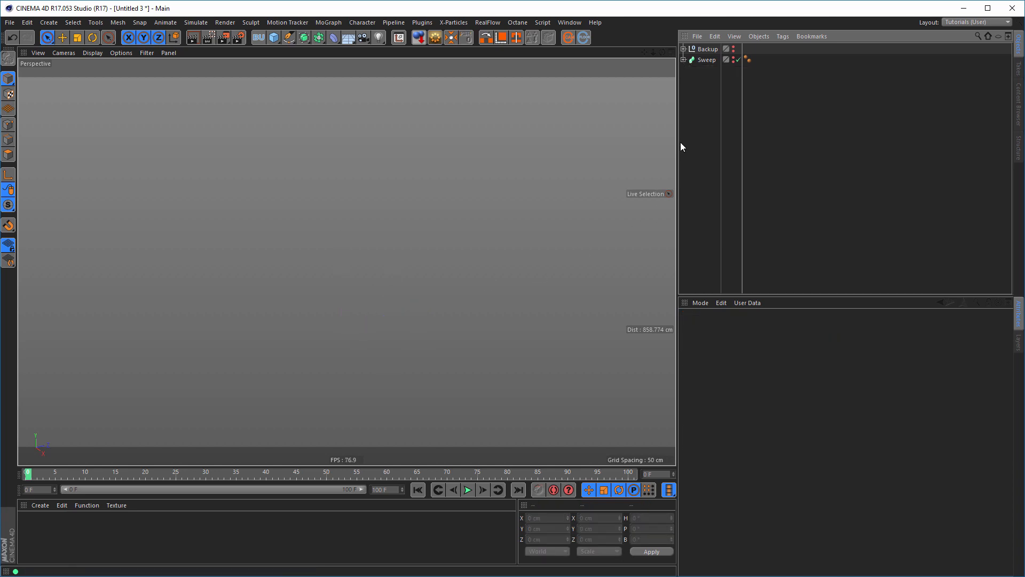
Copy the Star 1 spline out of the Cloner to the top level of the hierarchy and collapse the Sweep
click(682, 60)
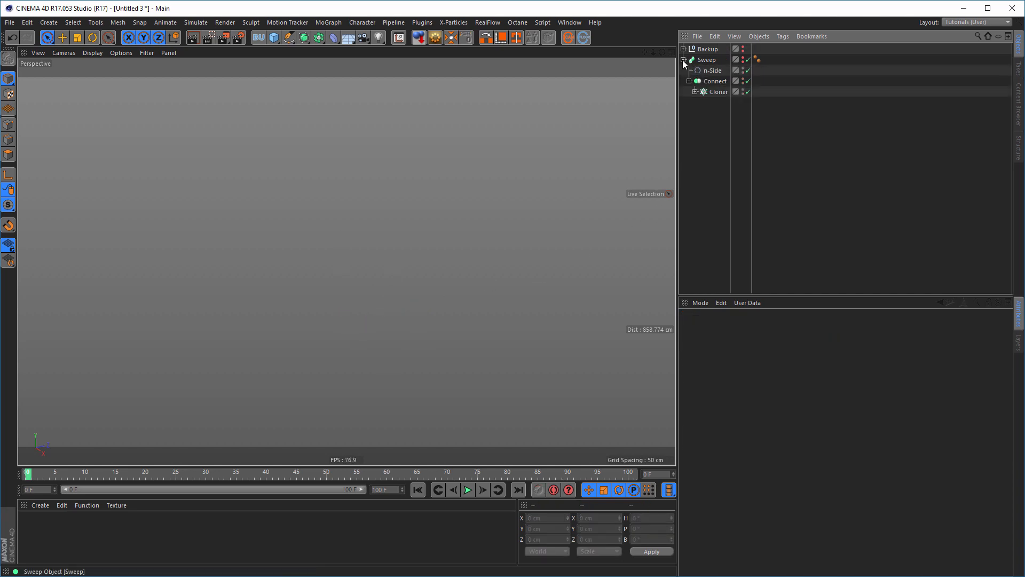
click(695, 92)
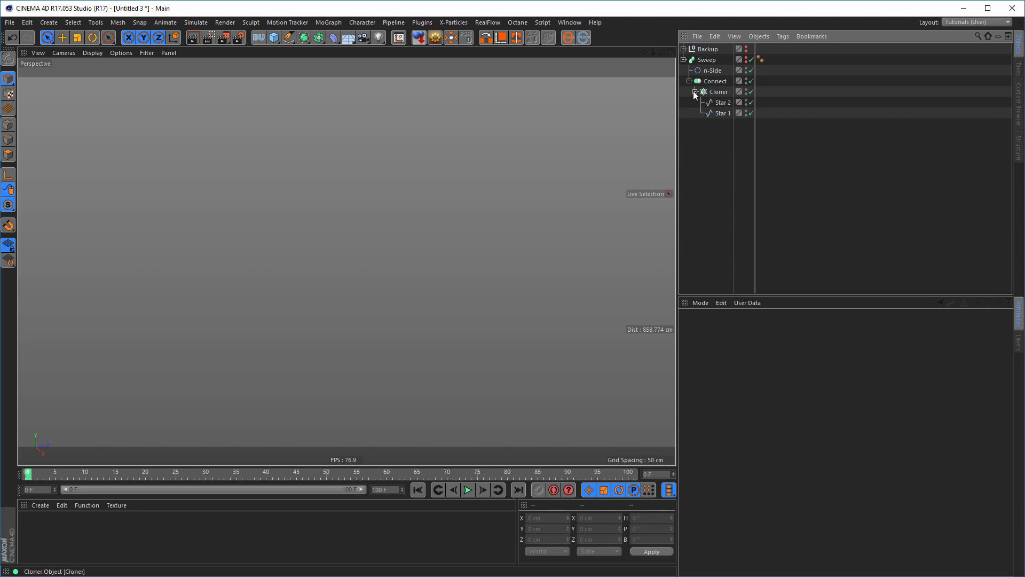
click(719, 115)
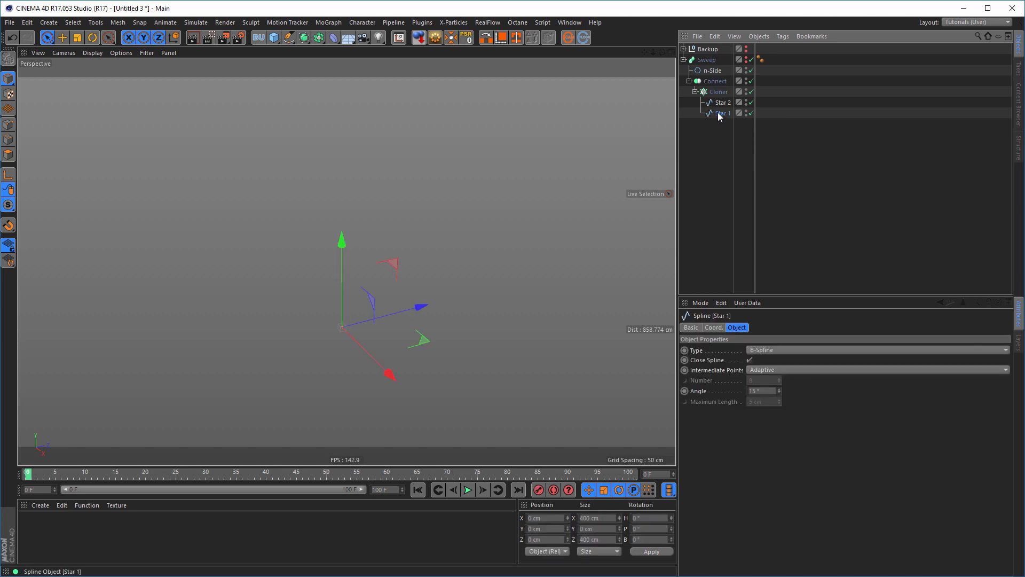
drag(718, 114, 708, 196)
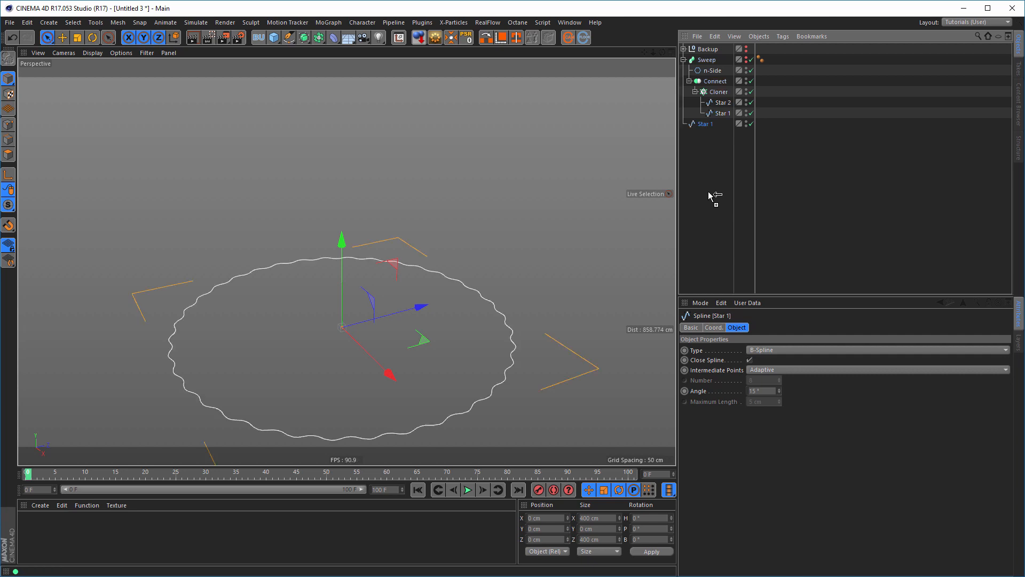
click(683, 60)
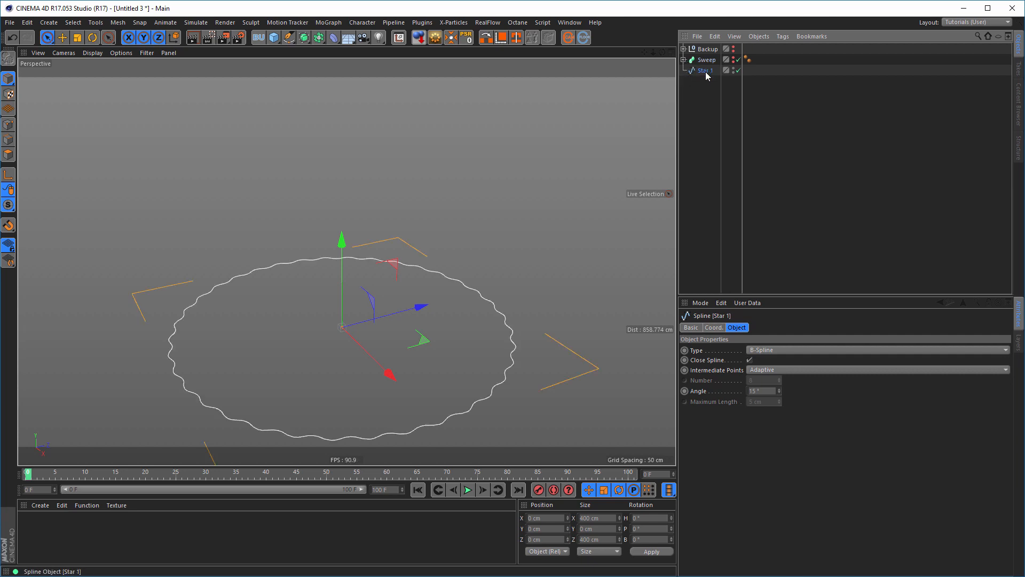
Show the Sweep and raise the Star 1 copy to Y 198 cm, level with the basket's rim
alt+click(733, 61)
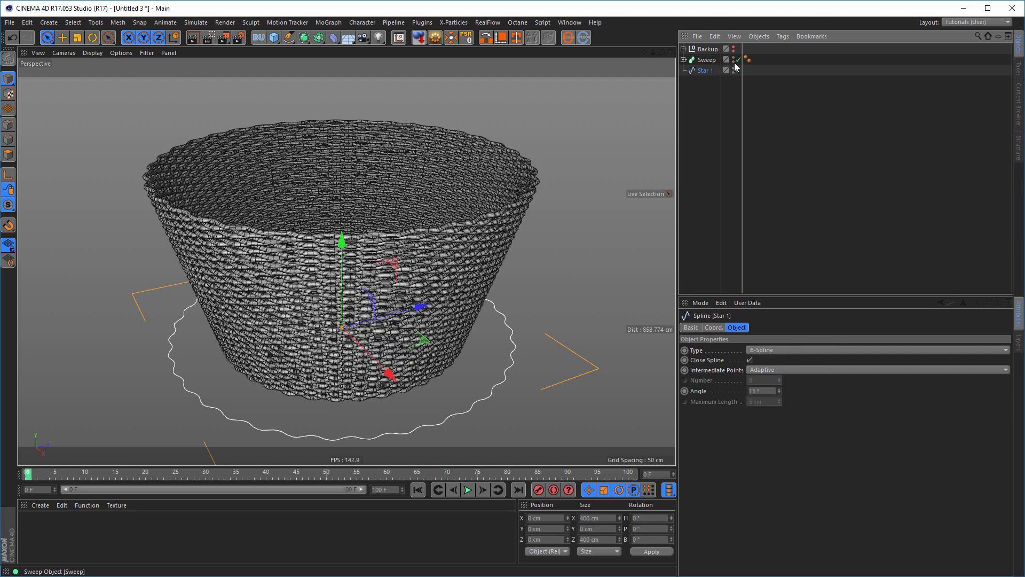
middle_click(449, 336)
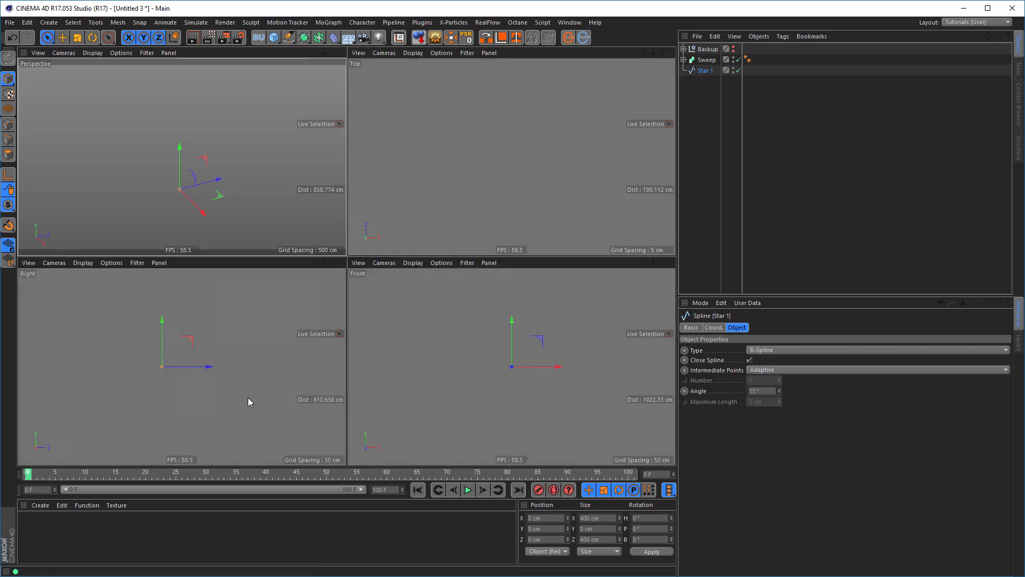
middle_click(248, 397)
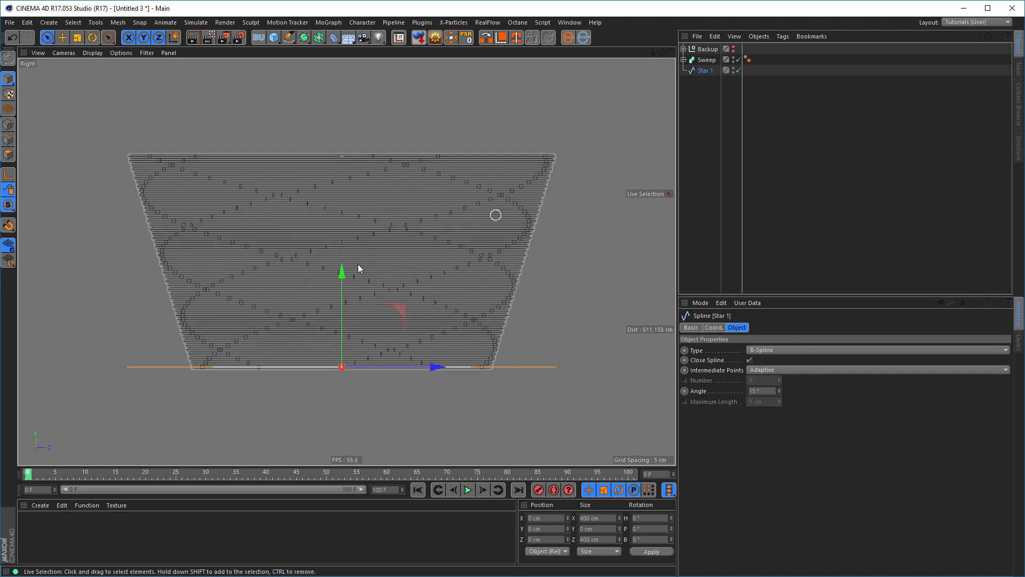
click(67, 38)
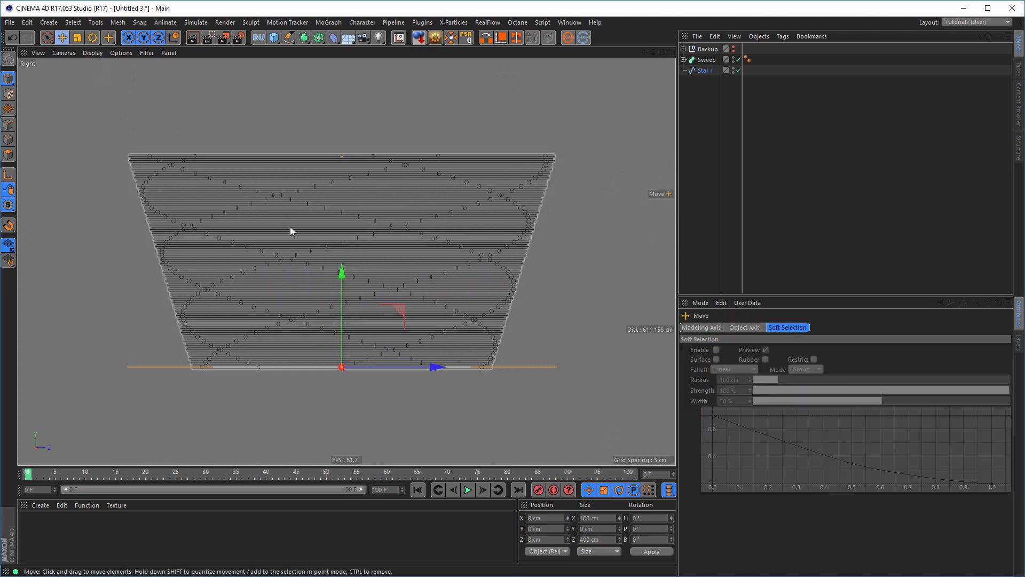
drag(340, 268, 358, 59)
scroll(396, 149, up, 8)
scroll(483, 160, up, 3)
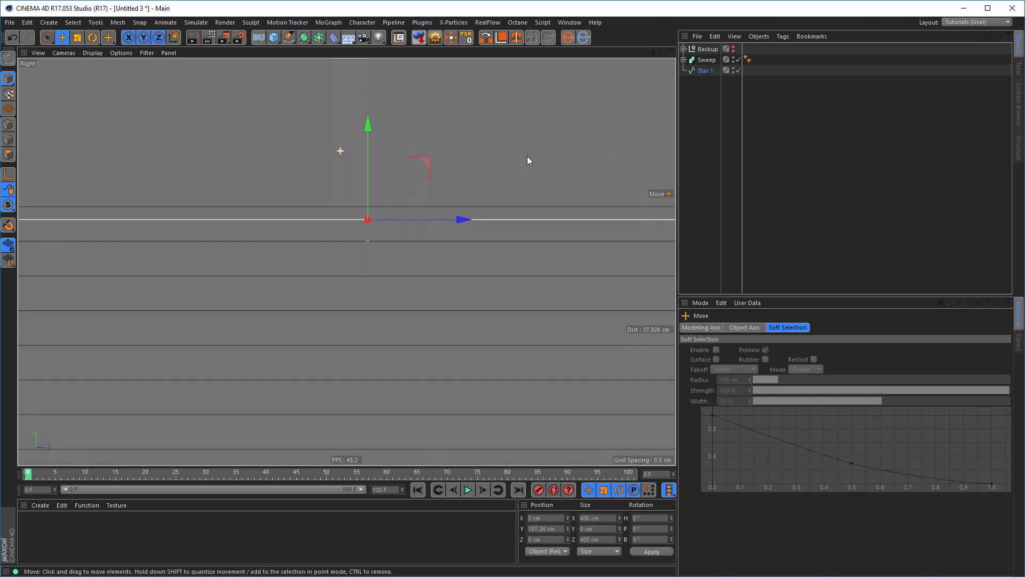
drag(369, 125, 373, 113)
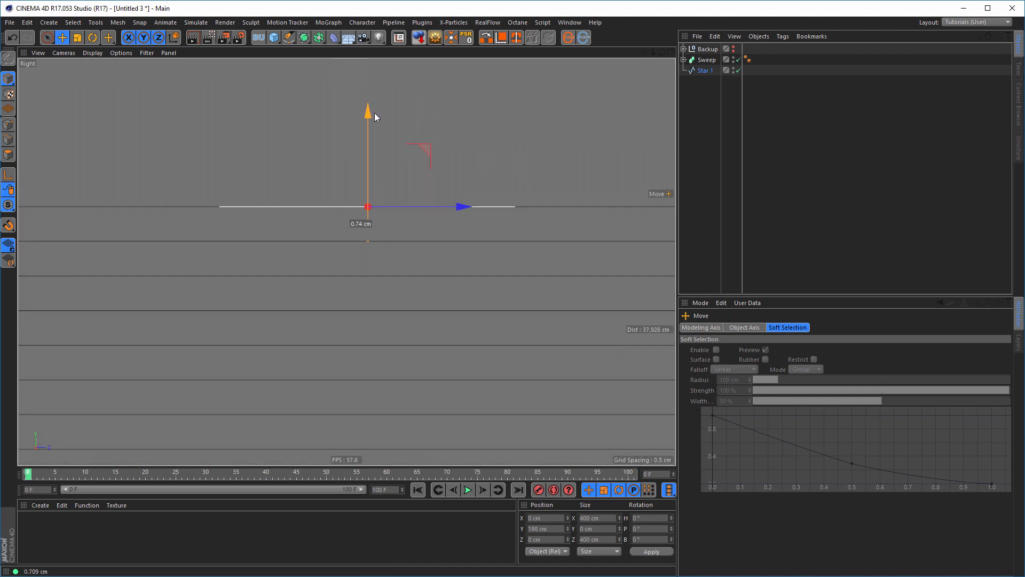
scroll(238, 288, down, 10)
middle_click(375, 309)
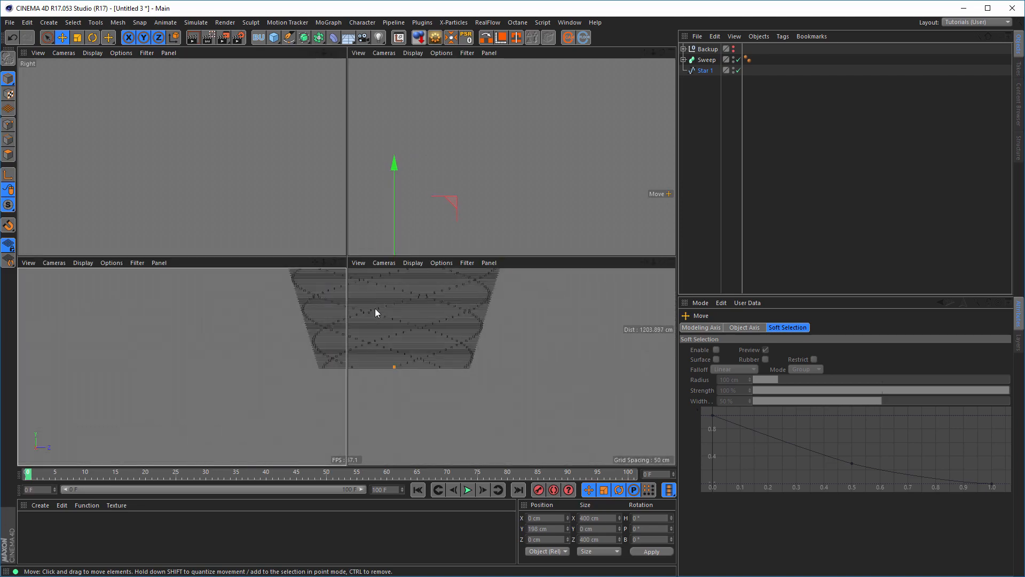
middle_click(235, 166)
scroll(428, 229, up, 6)
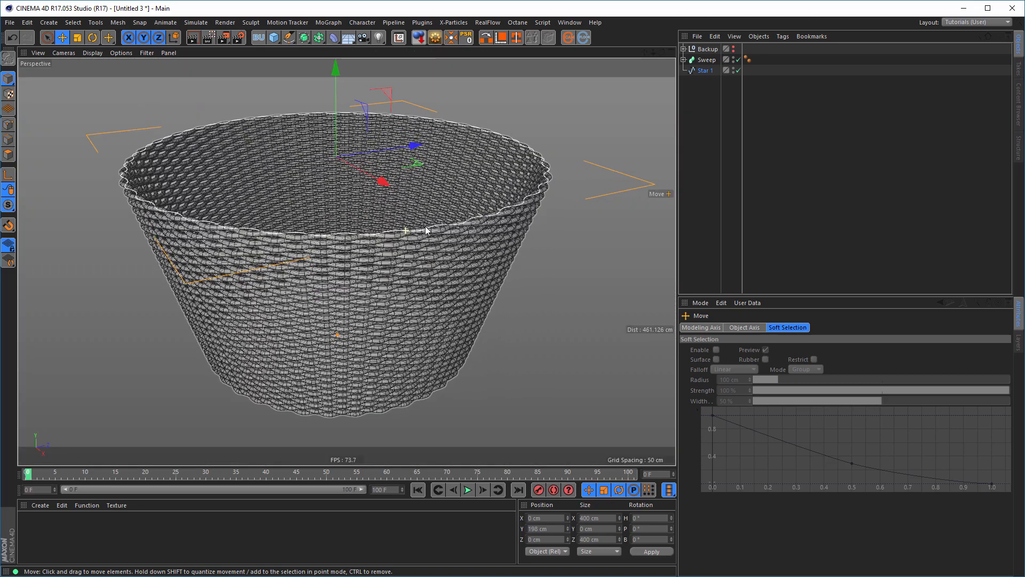
scroll(462, 227, down, 5)
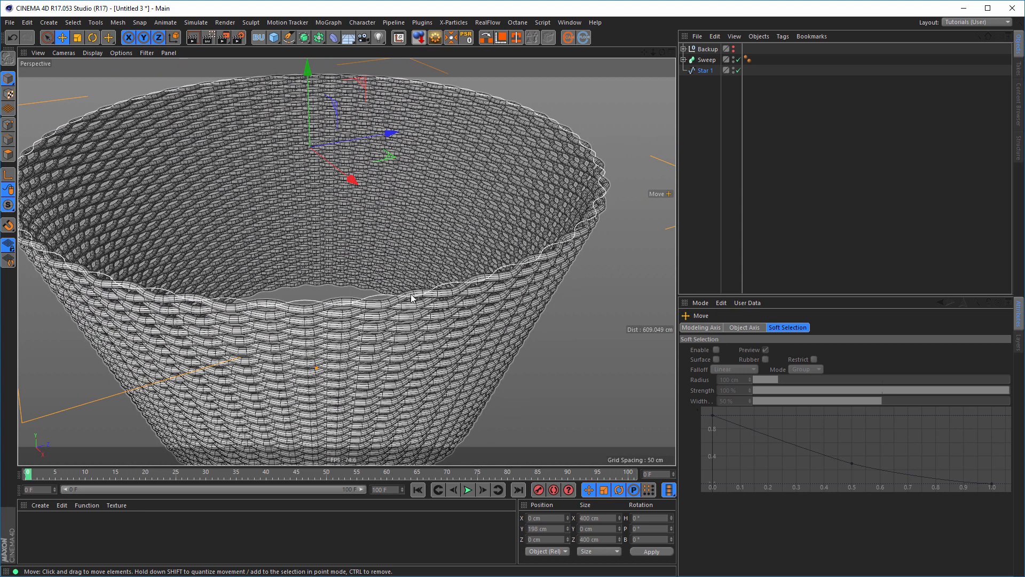
Hide the Sweep in the viewport and delete the top-level Star 1 copy
click(734, 59)
click(705, 71)
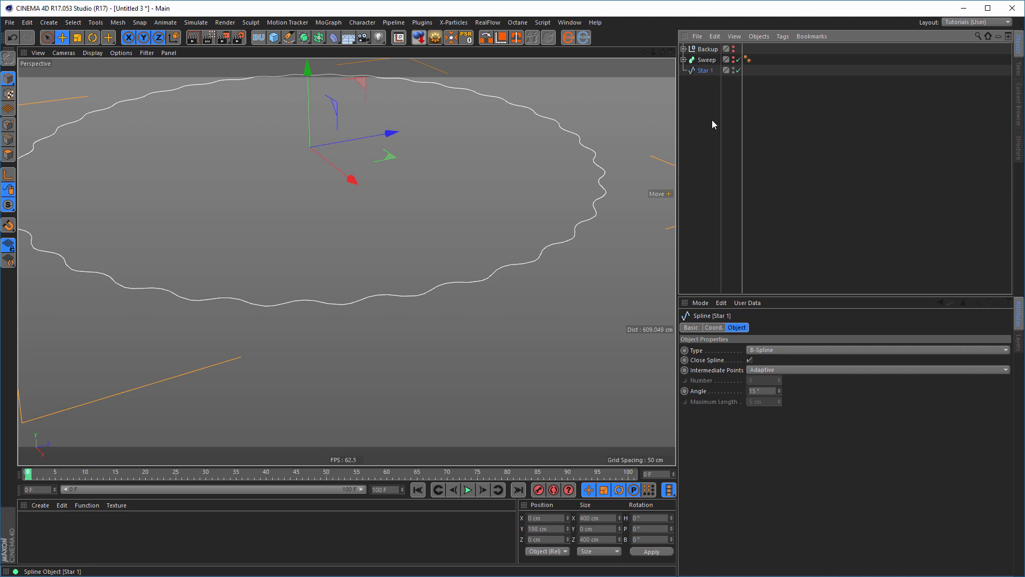
key(Delete)
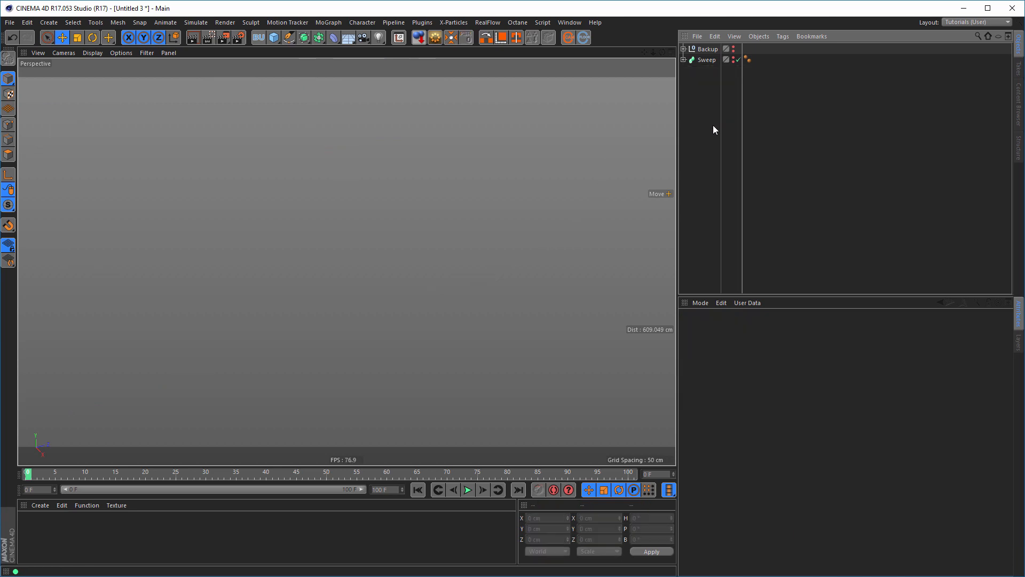
Copy the original Star spline from the Backup group to the top level of the hierarchy
click(683, 50)
click(708, 60)
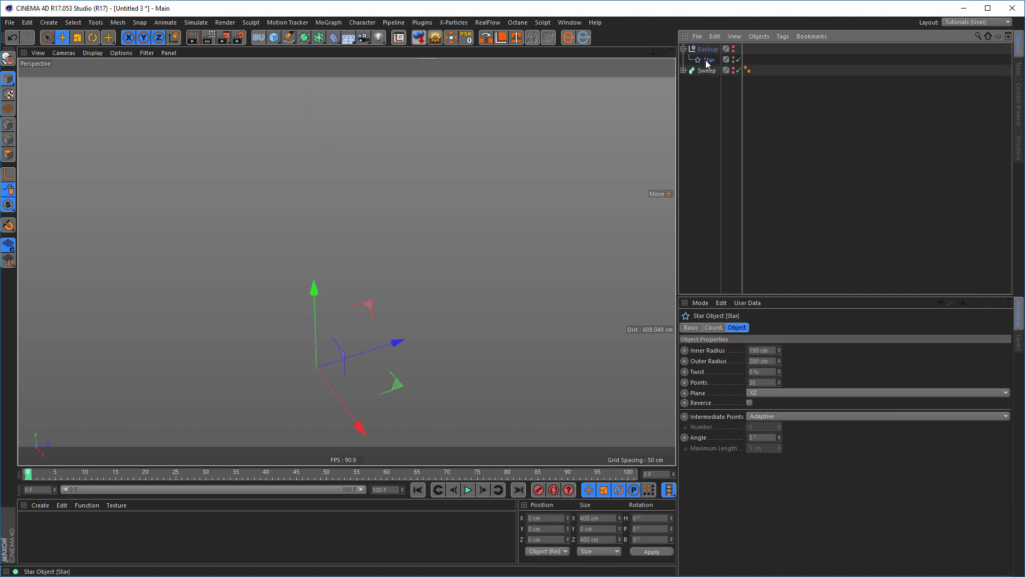
ctrl+drag(708, 60, 696, 137)
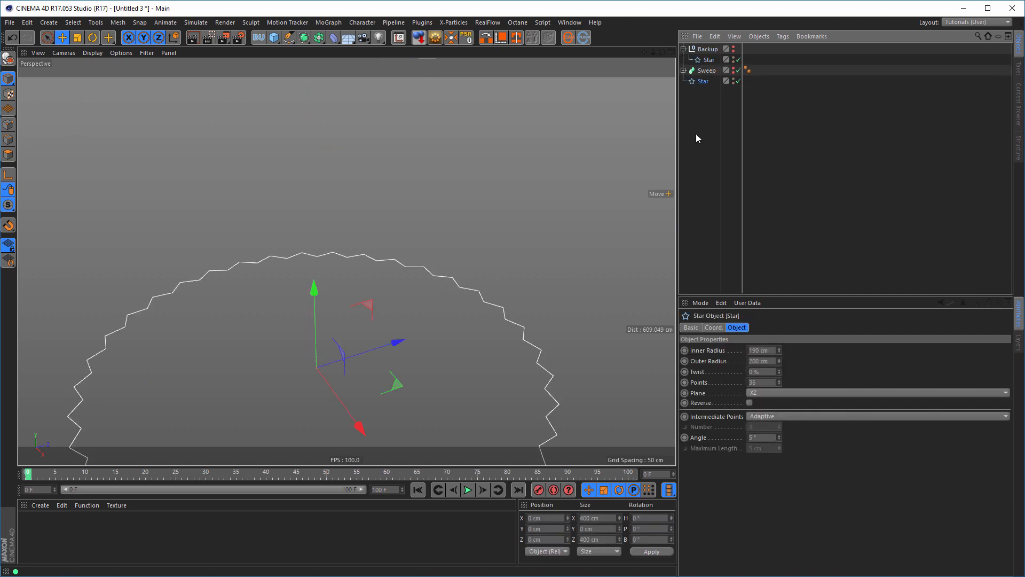
Collapse the Backup group and set the top-level Star's inner radius to 200 cm
click(683, 48)
scroll(472, 353, down, 5)
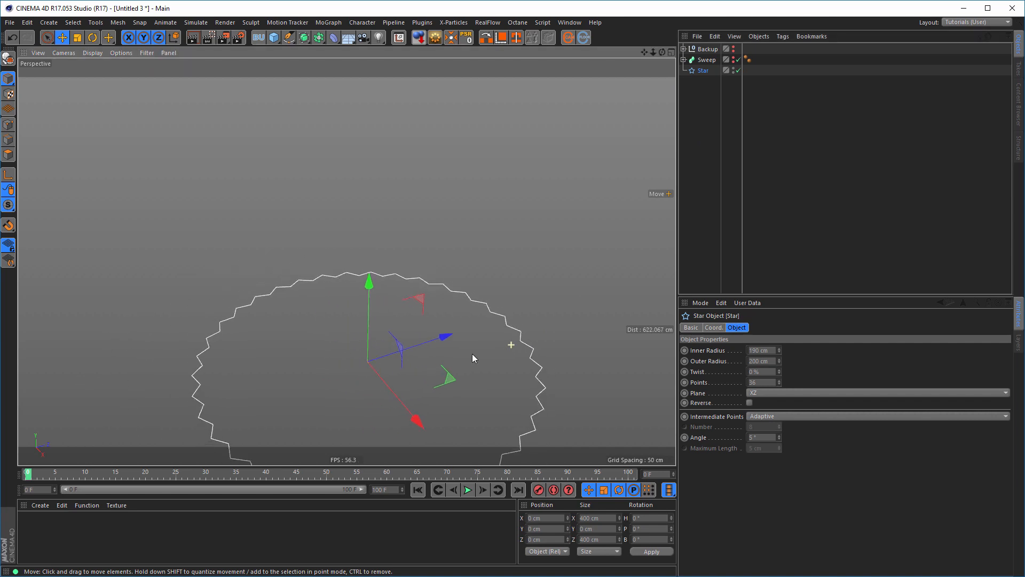
alt+middle_drag(465, 308, 459, 277)
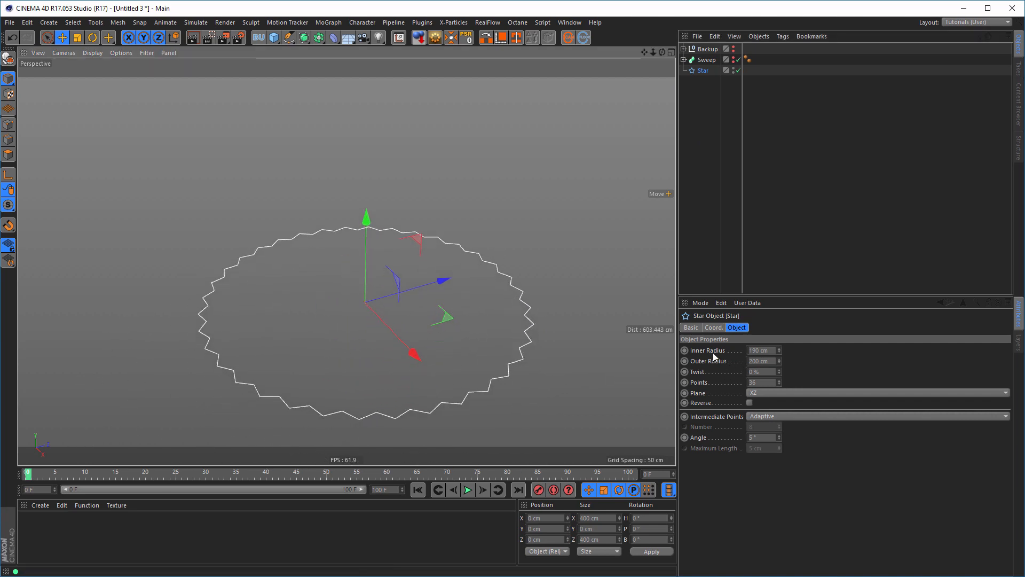
double_click(758, 350)
text(200)
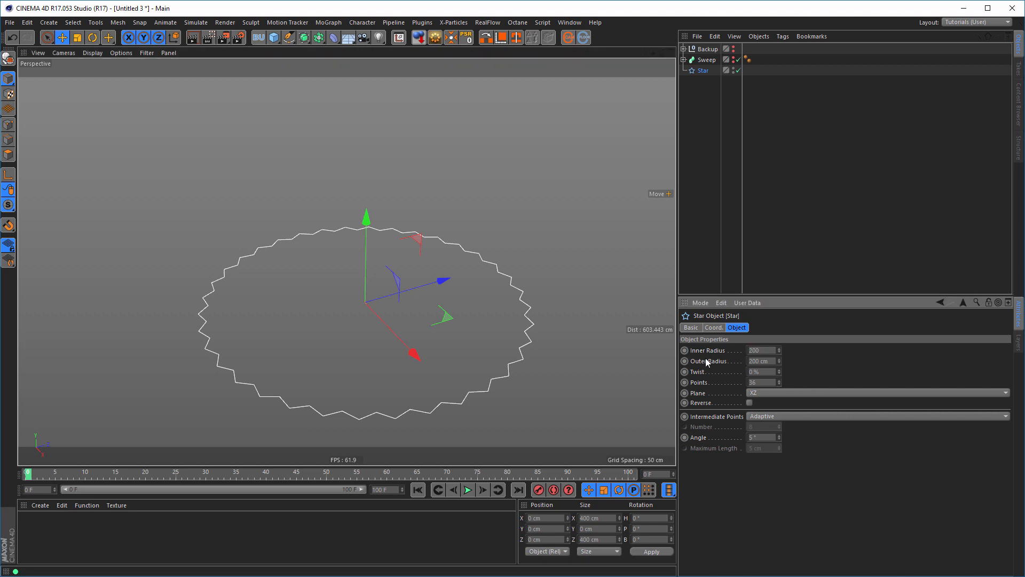
key(Return)
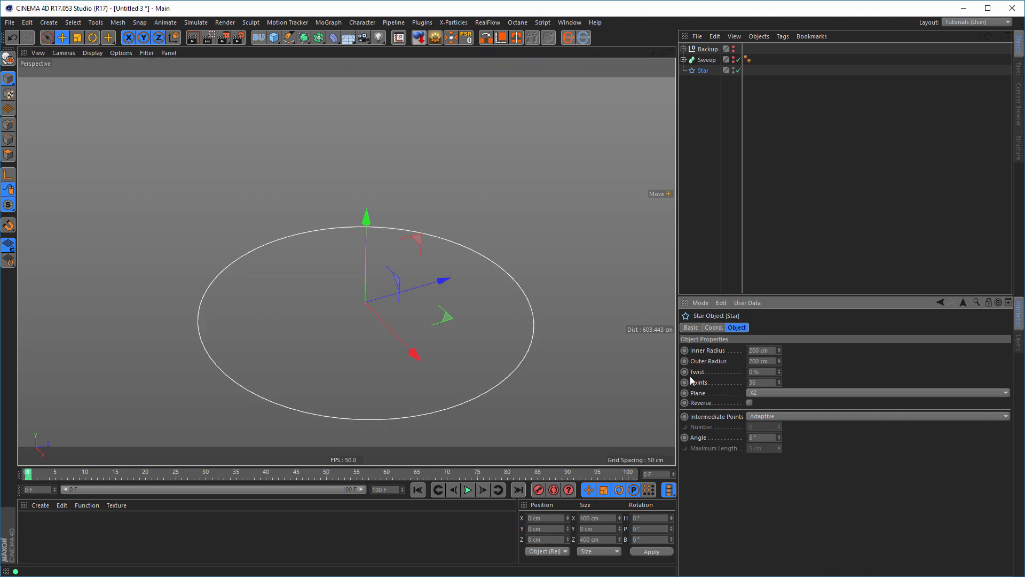
Show the Sweep in the viewport and raise the circular Star to about Y 198 cm, level with the basket's rim
middle_click(532, 318)
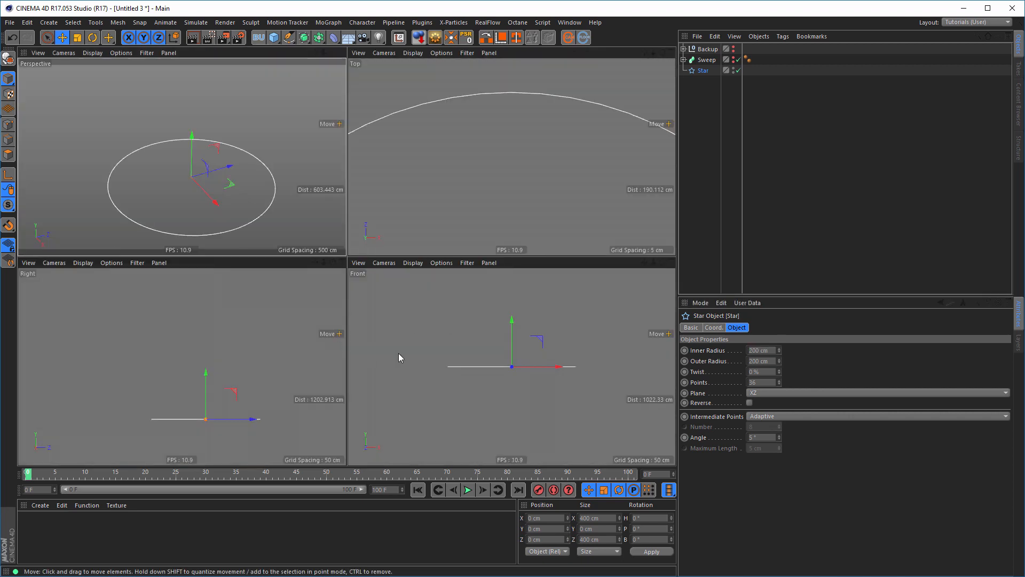
alt+click(733, 60)
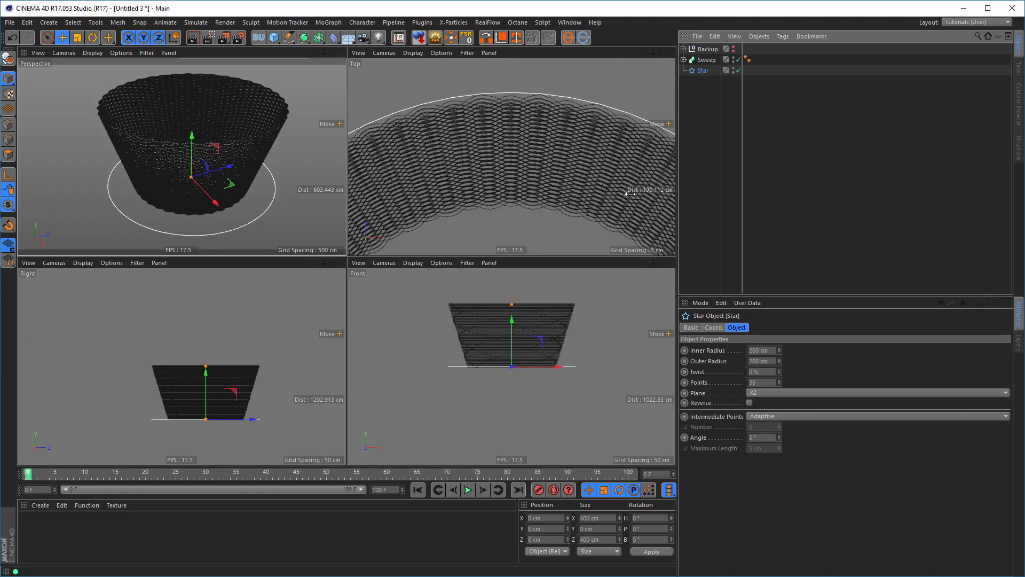
middle_click(301, 351)
scroll(329, 331, up, 5)
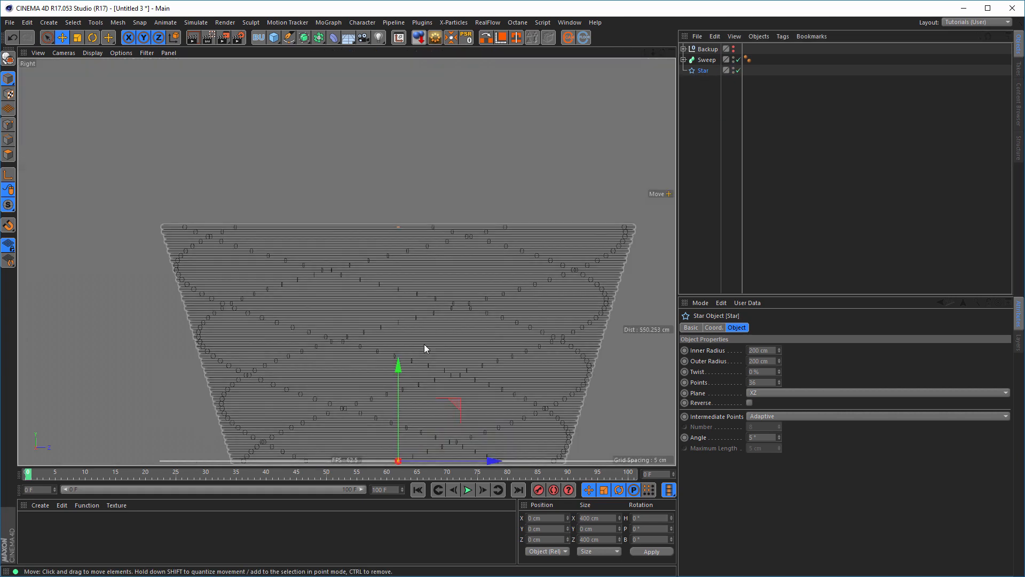
drag(398, 364, 403, 155)
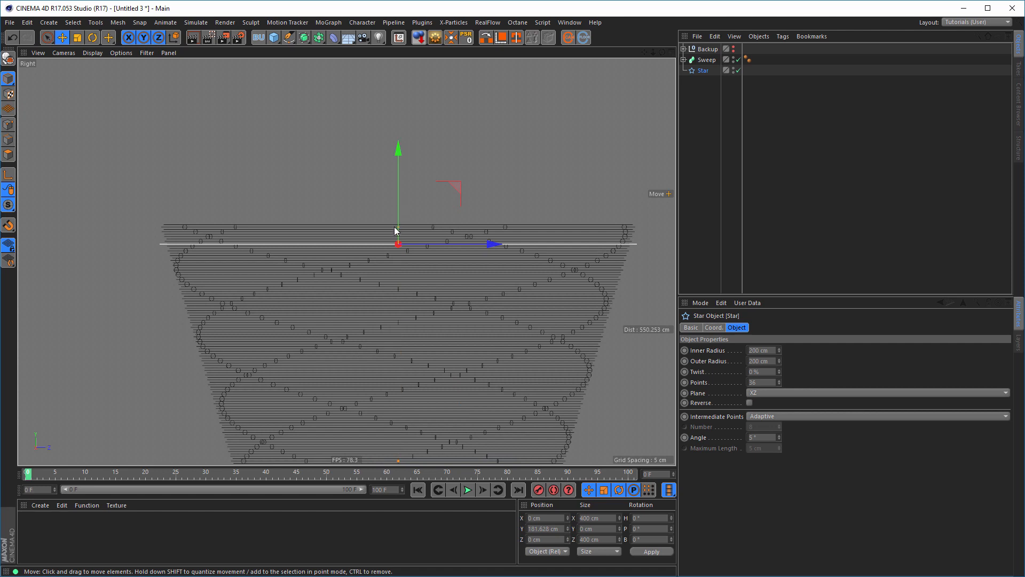
scroll(437, 241, up, 5)
drag(414, 114, 424, 59)
scroll(431, 108, up, 5)
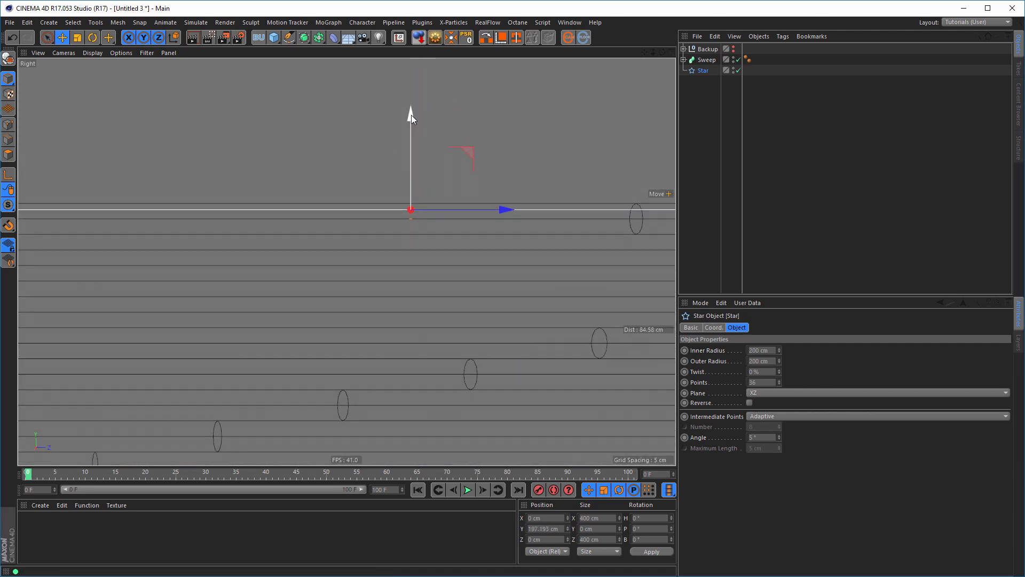
drag(411, 114, 411, 108)
scroll(435, 293, down, 10)
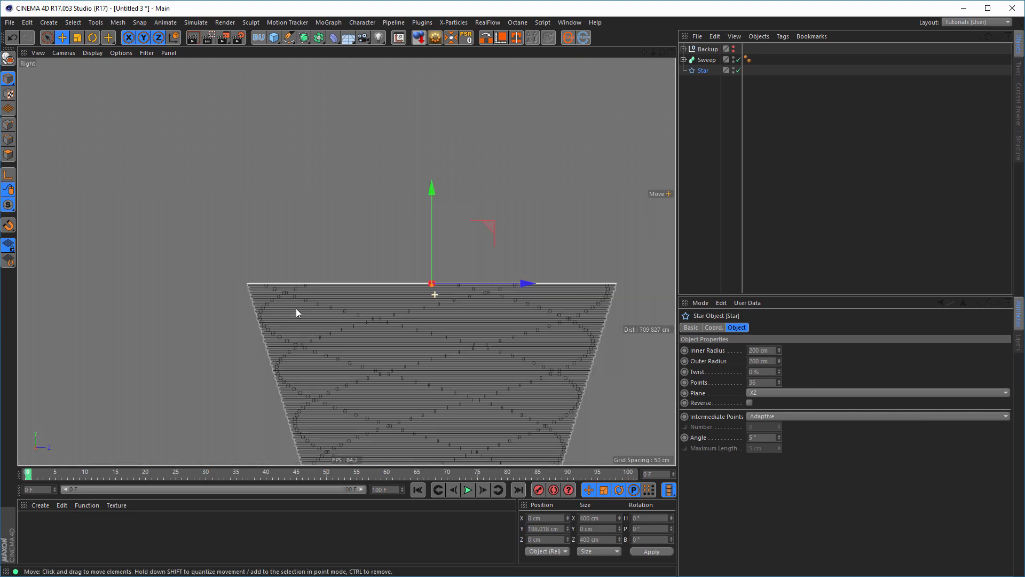
Scale the Star down uniformly to a diameter of about 393.6 cm so it runs through the middle of the rim's weave
scroll(428, 342, down, 3)
middle_click(428, 342)
middle_click(283, 176)
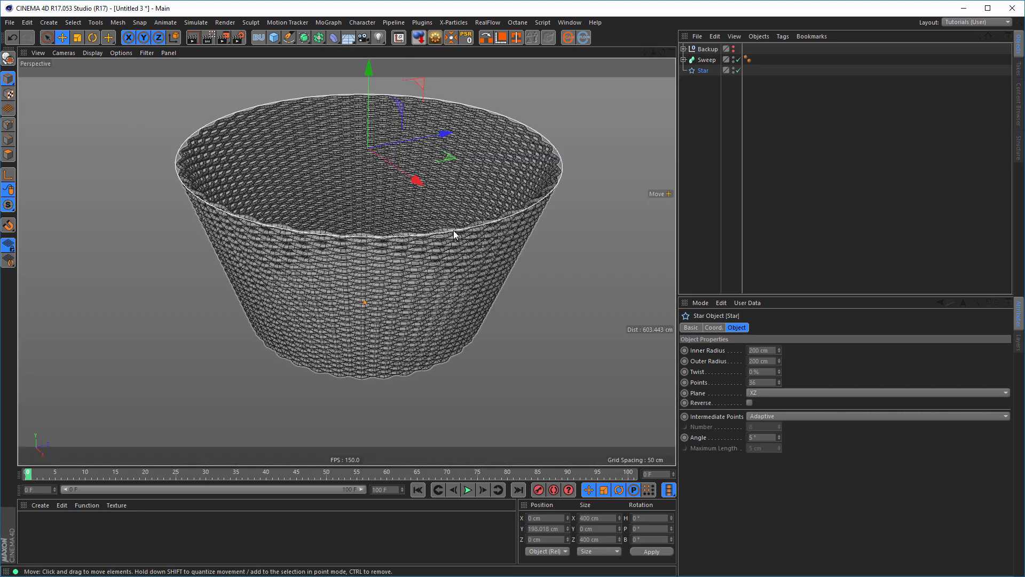
scroll(453, 233, up, 3)
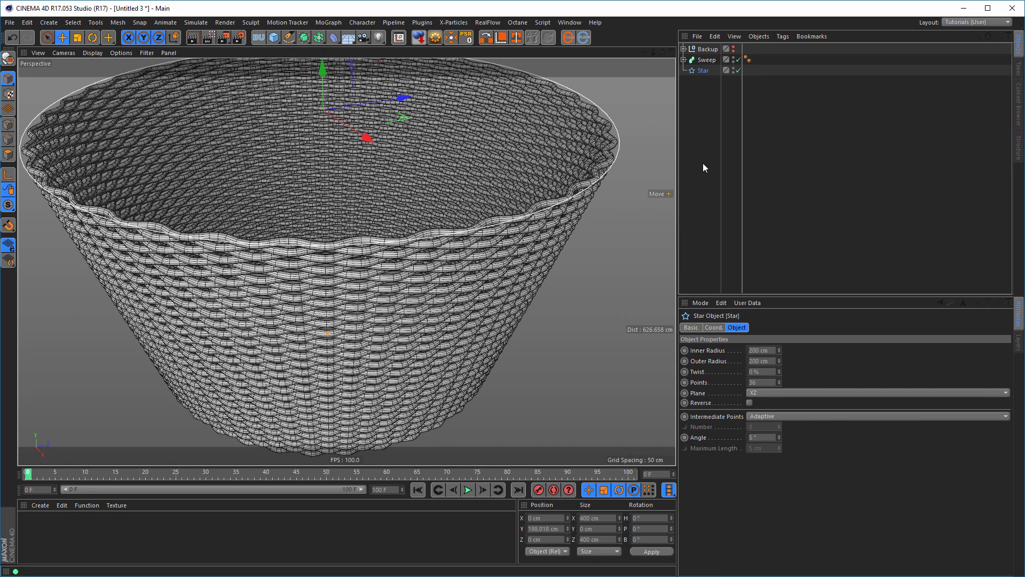
middle_click(579, 190)
middle_click(566, 195)
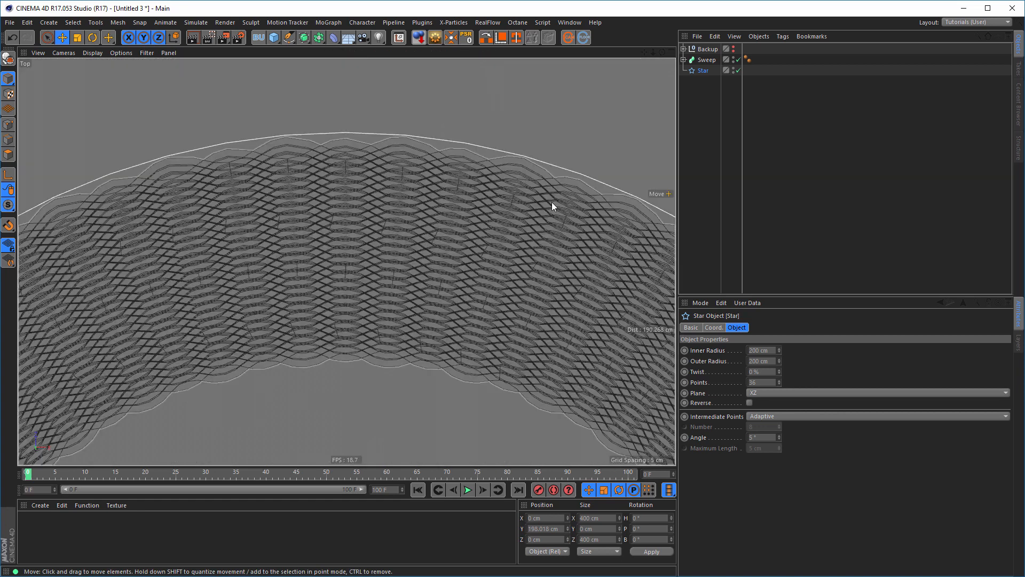
scroll(494, 169, down, 2)
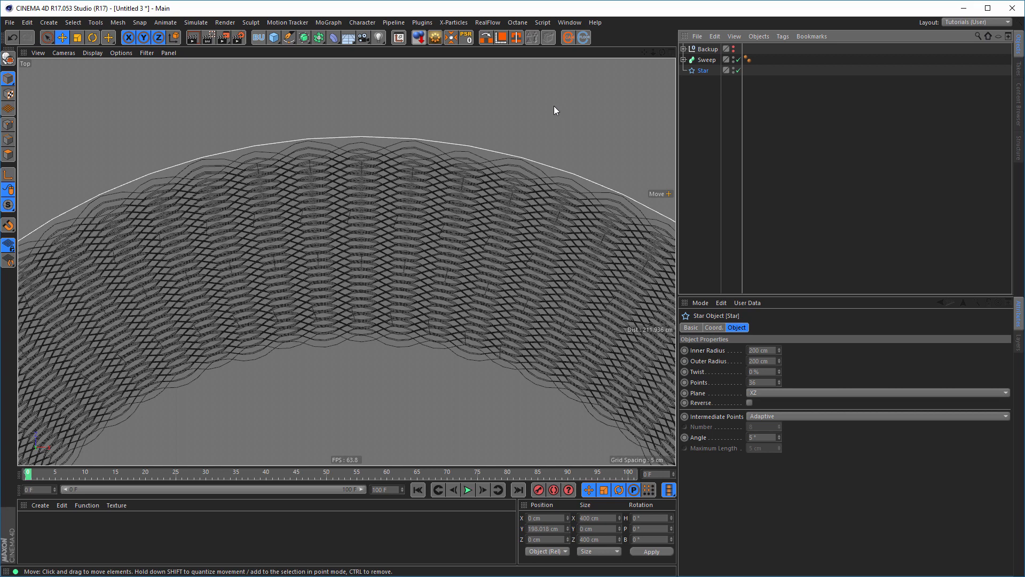
key(t)
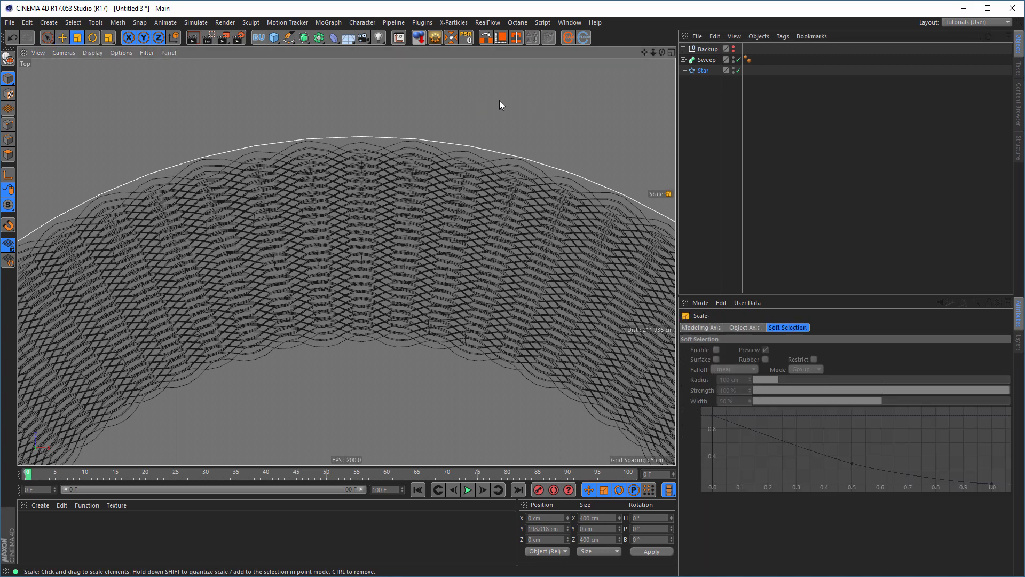
drag(499, 100, 492, 108)
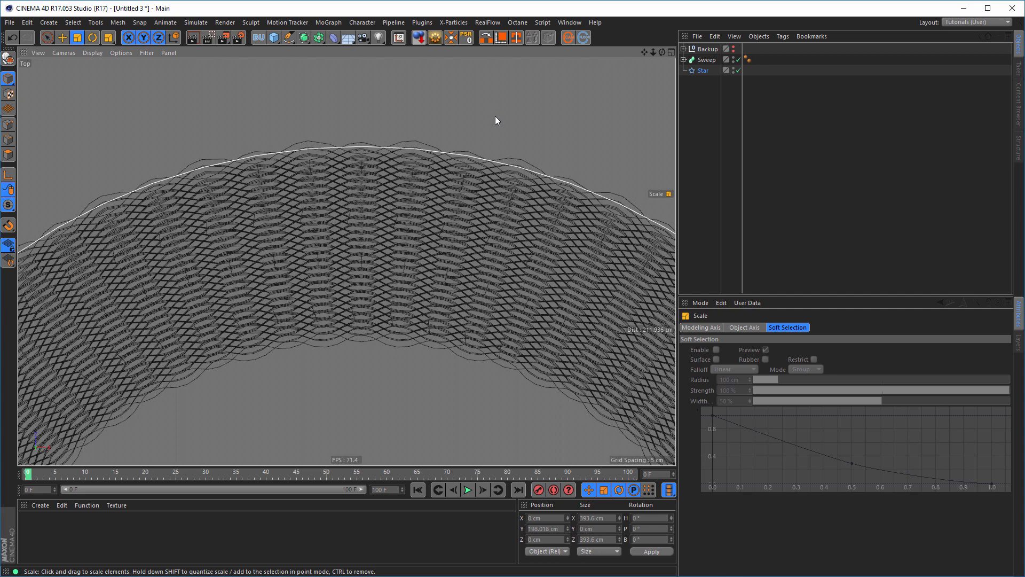
middle_click(483, 136)
middle_click(270, 189)
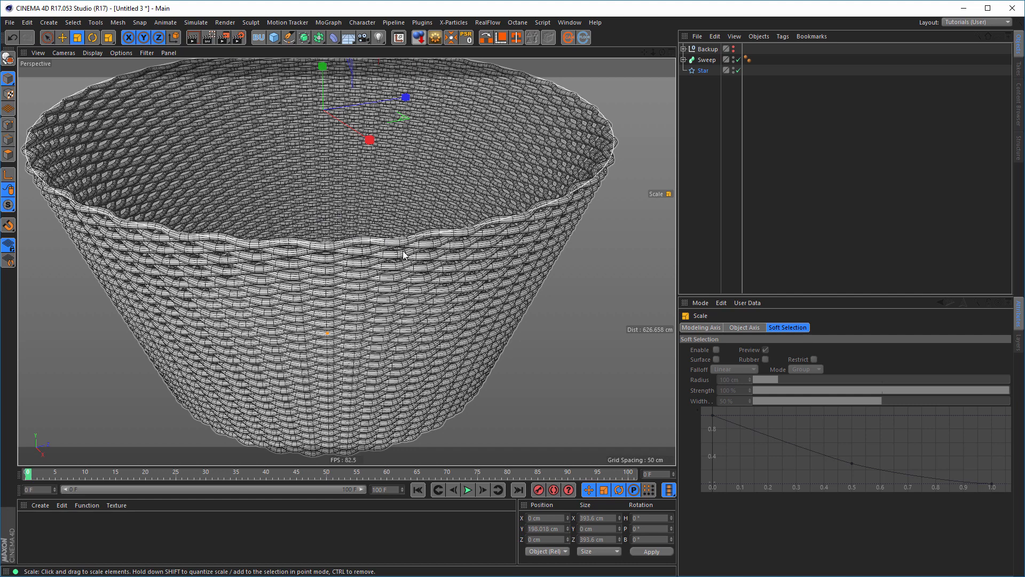
Hide both the Sweep and the Star in the viewport
key(shift+F6)
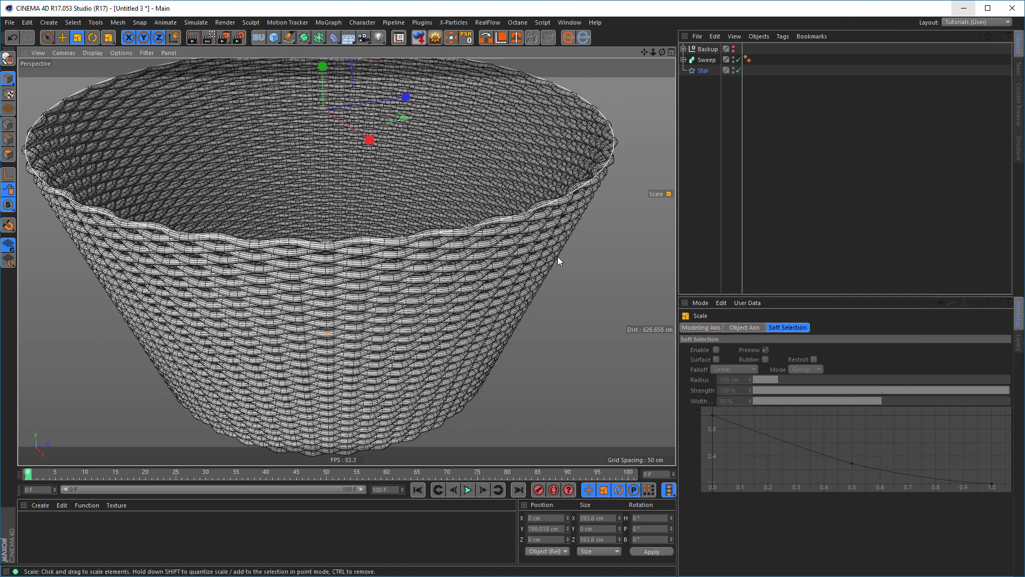
drag(454, 246, 410, 286)
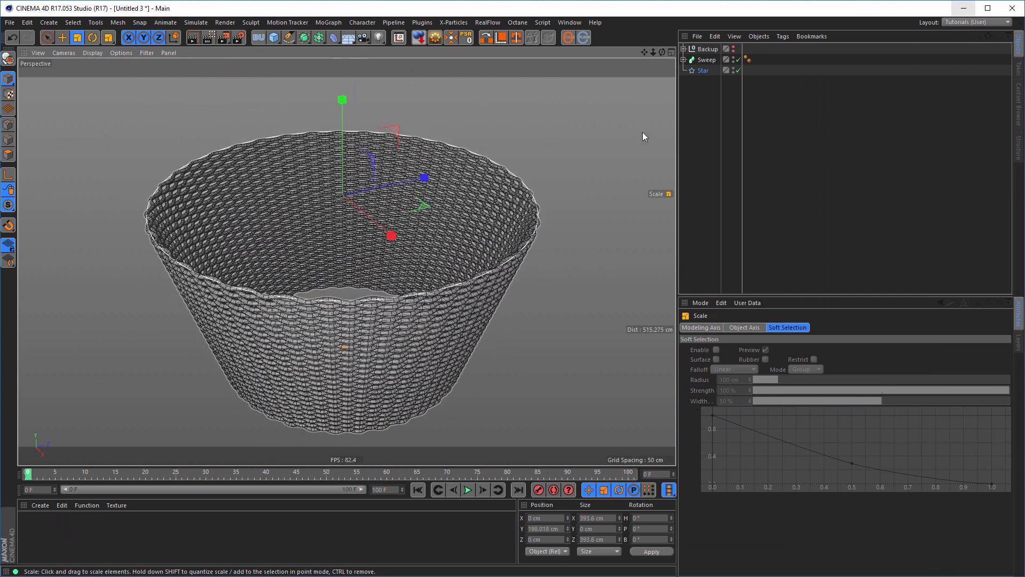
middle_click(592, 193)
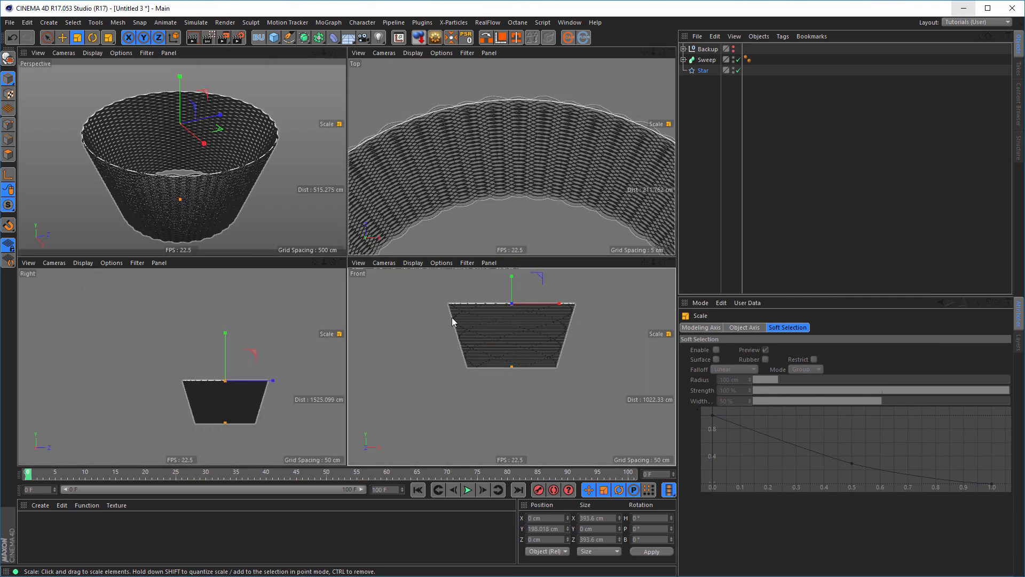
middle_click(451, 317)
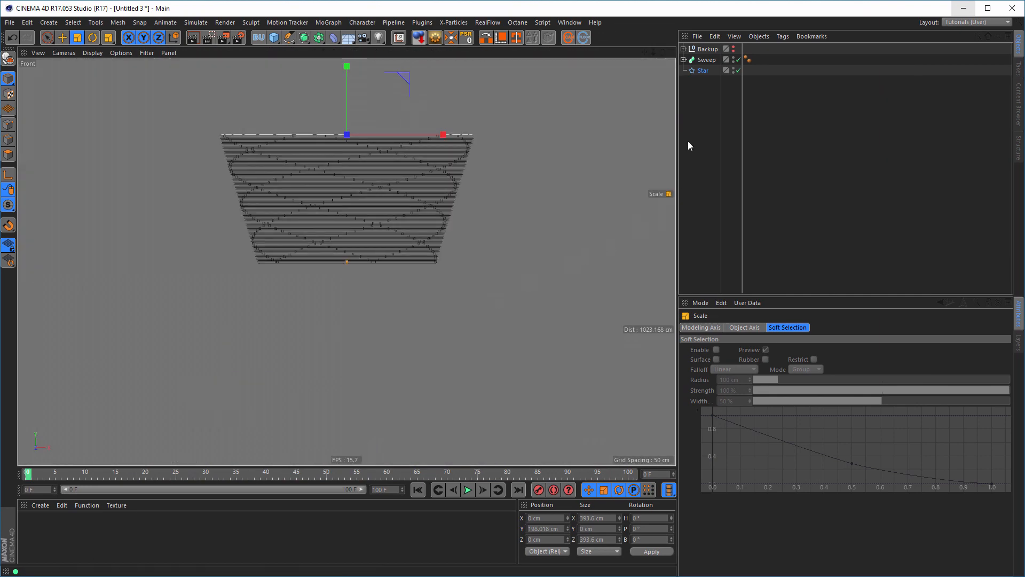
alt+click(734, 57)
alt+drag(733, 57, 734, 73)
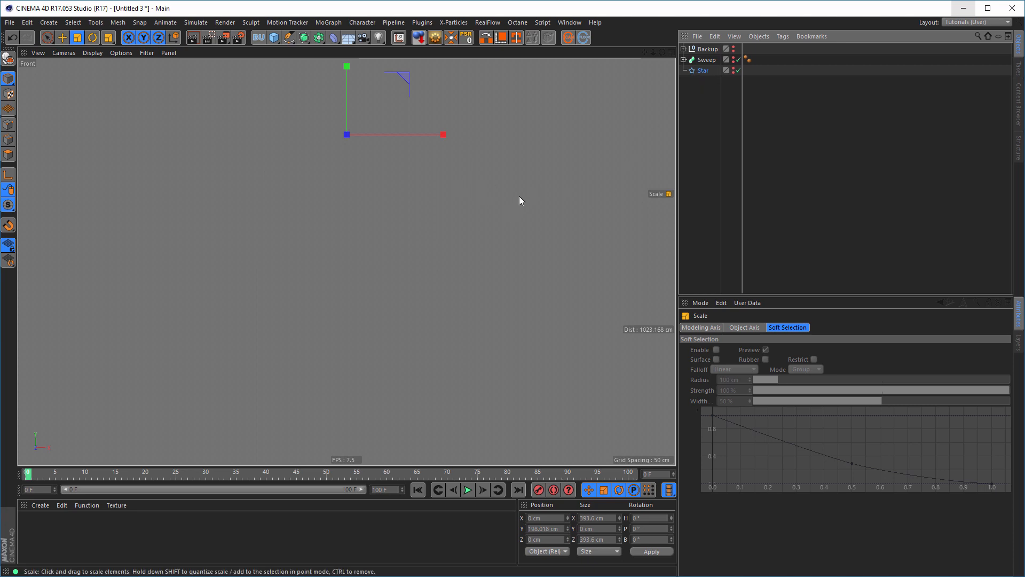
Add an n-Side spline with a radius of 2 cm and 12 sides
click(289, 38)
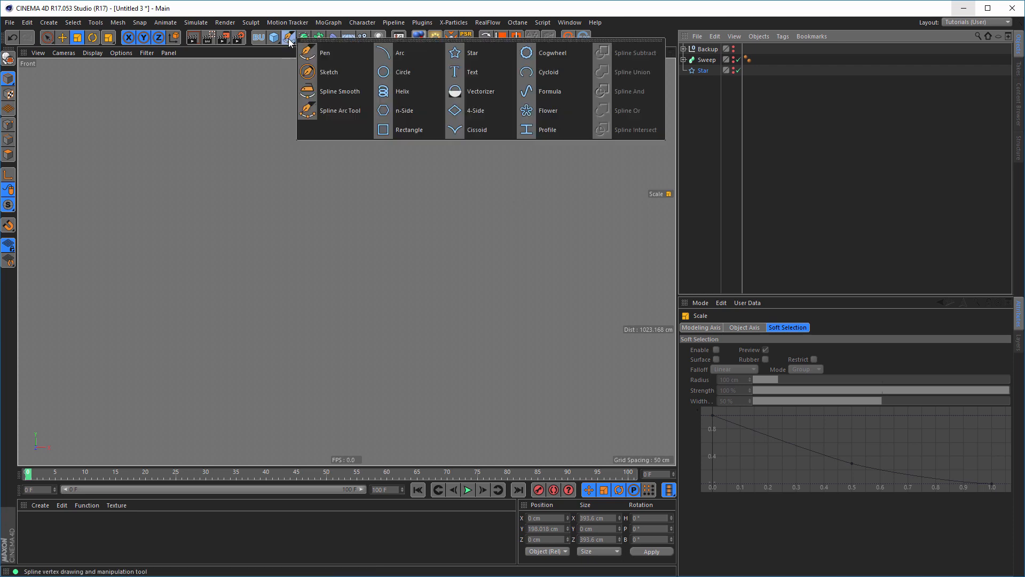
click(408, 110)
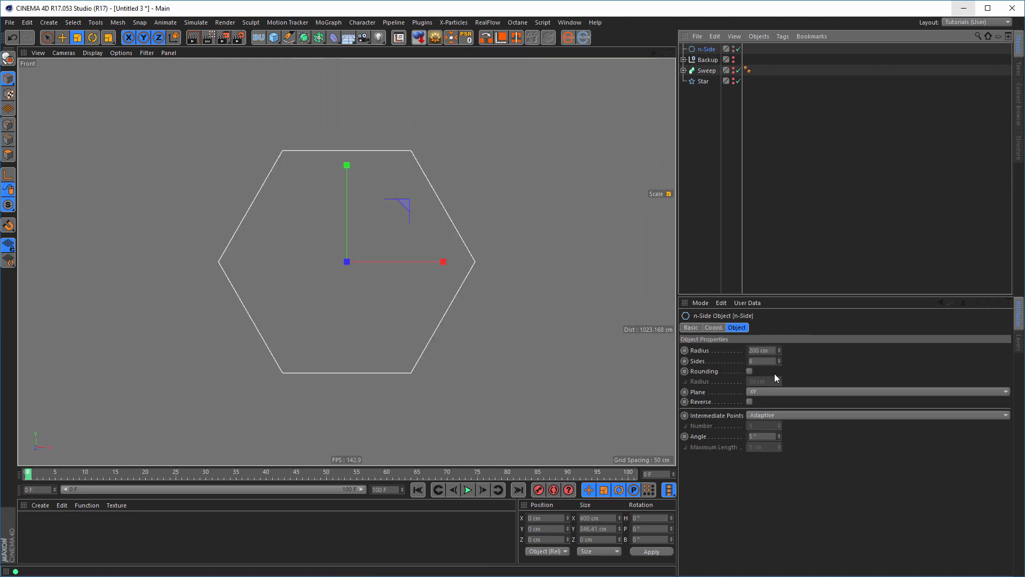
click(774, 351)
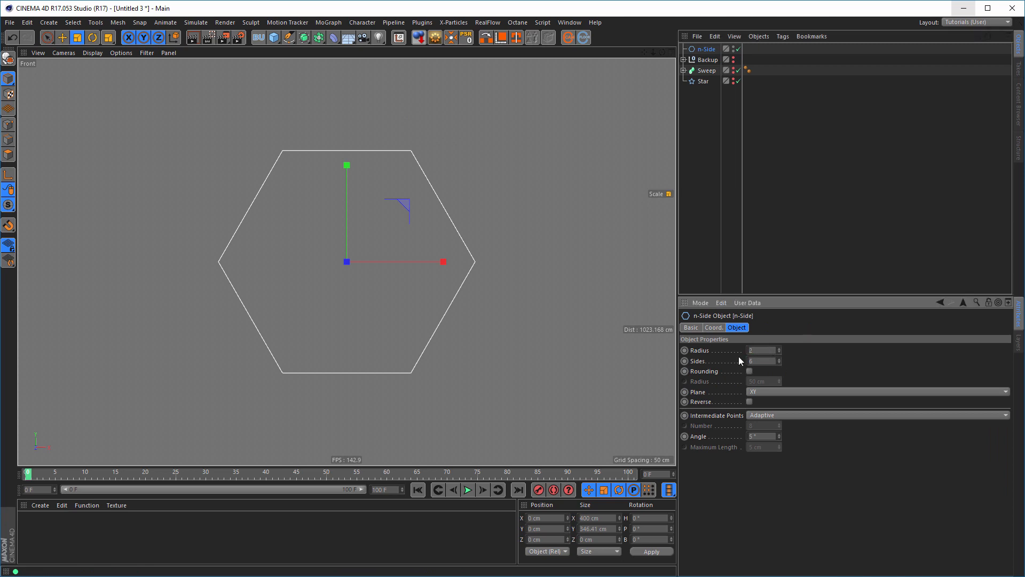
key(Return)
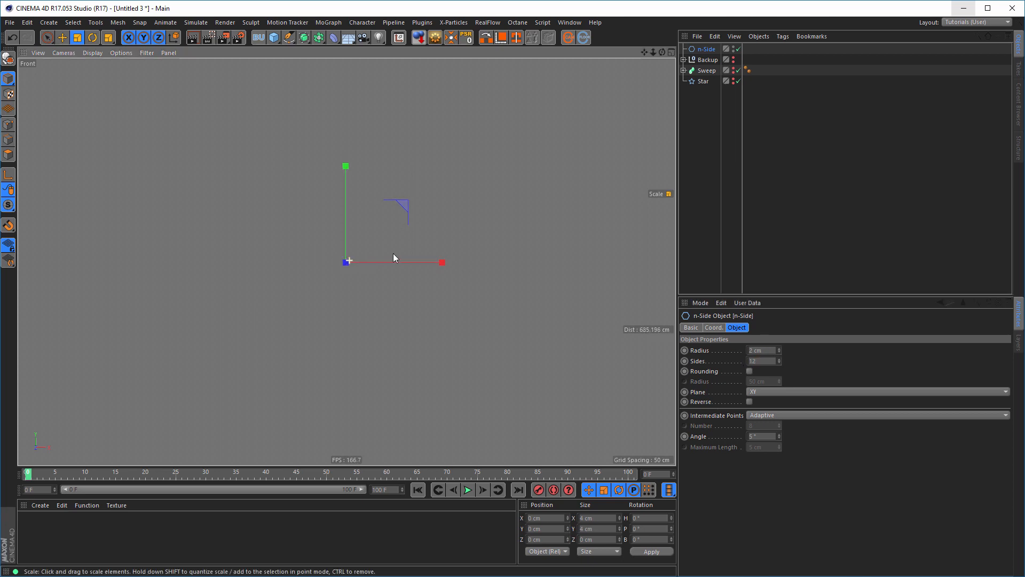
scroll(396, 256, up, 10)
alt+middle_drag(372, 296, 437, 291)
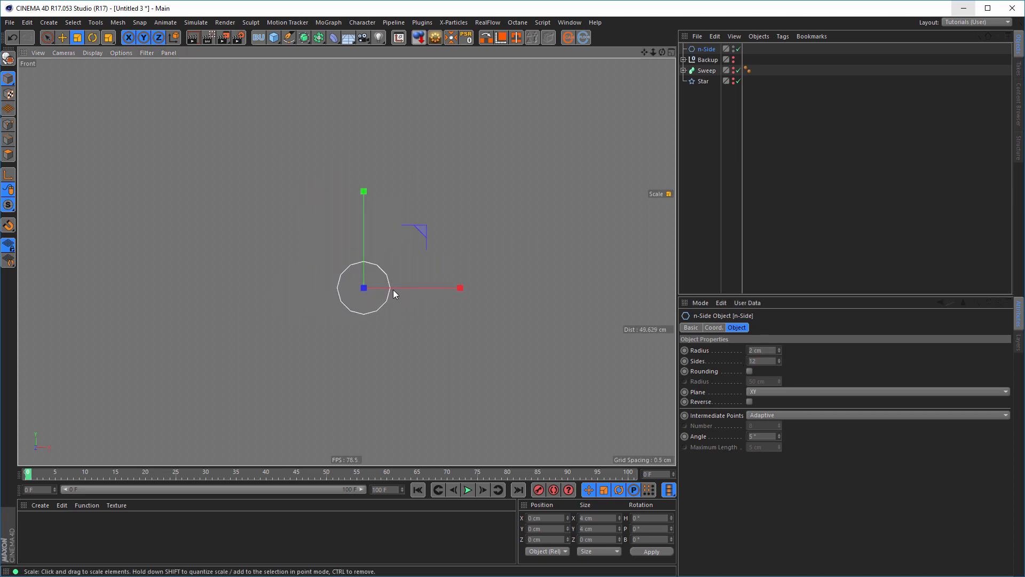
alt+right_drag(393, 289, 382, 293)
Add a MoGraph Cloner as the parent of the Star
click(703, 81)
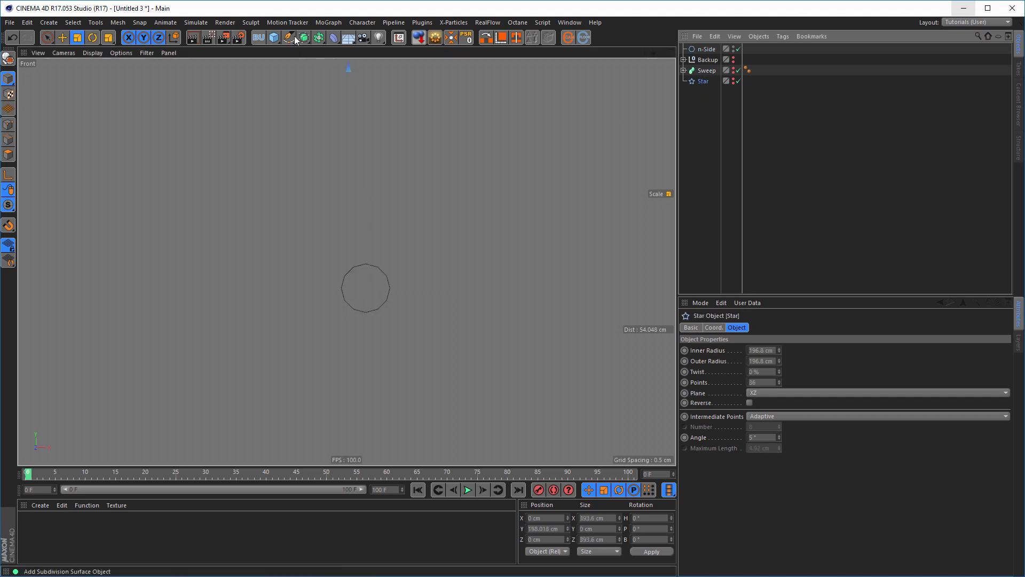
click(326, 22)
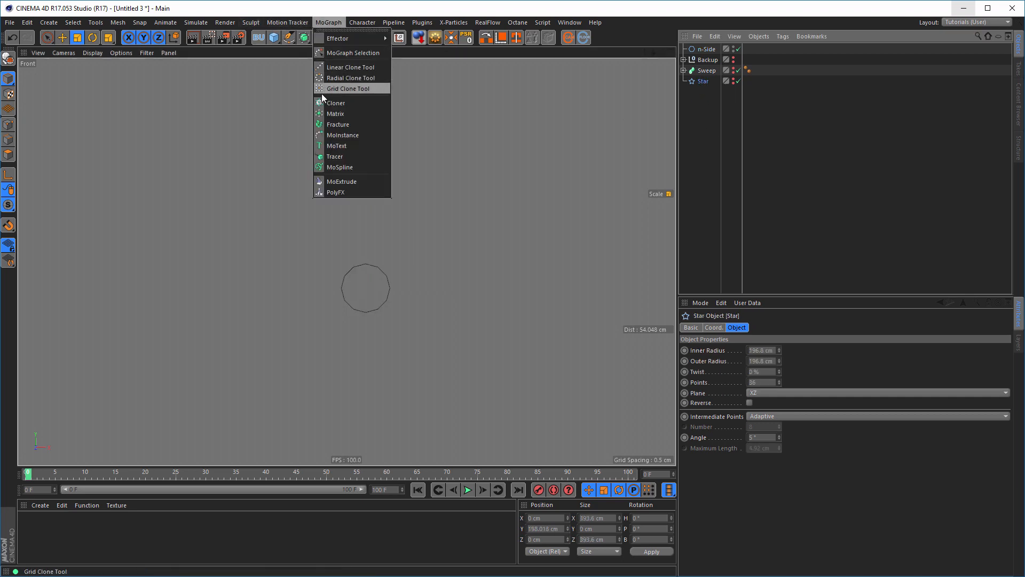
alt+click(335, 102)
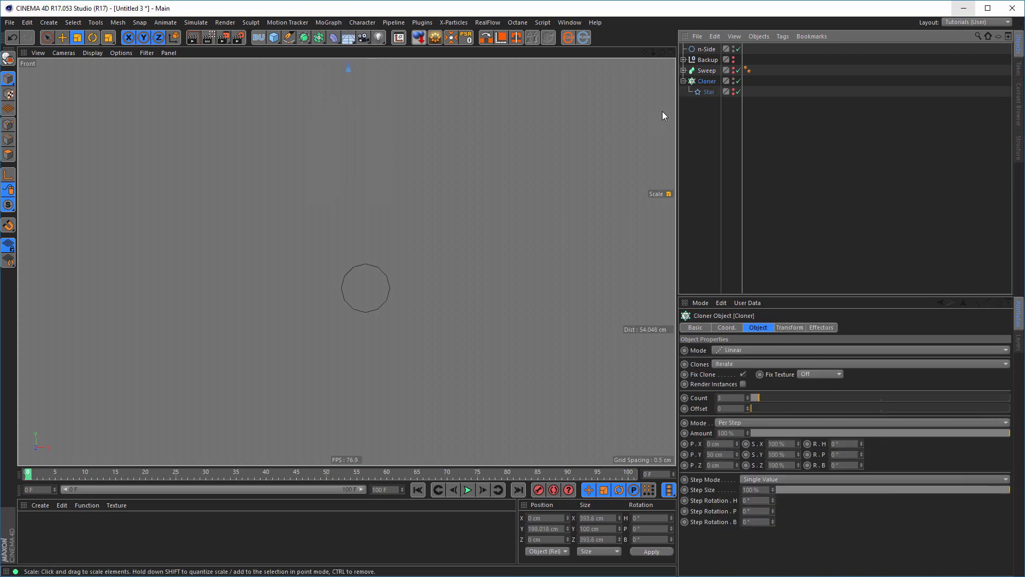
Move the Star out of the Cloner to the top level and place the n-Side spline inside the Cloner
click(710, 94)
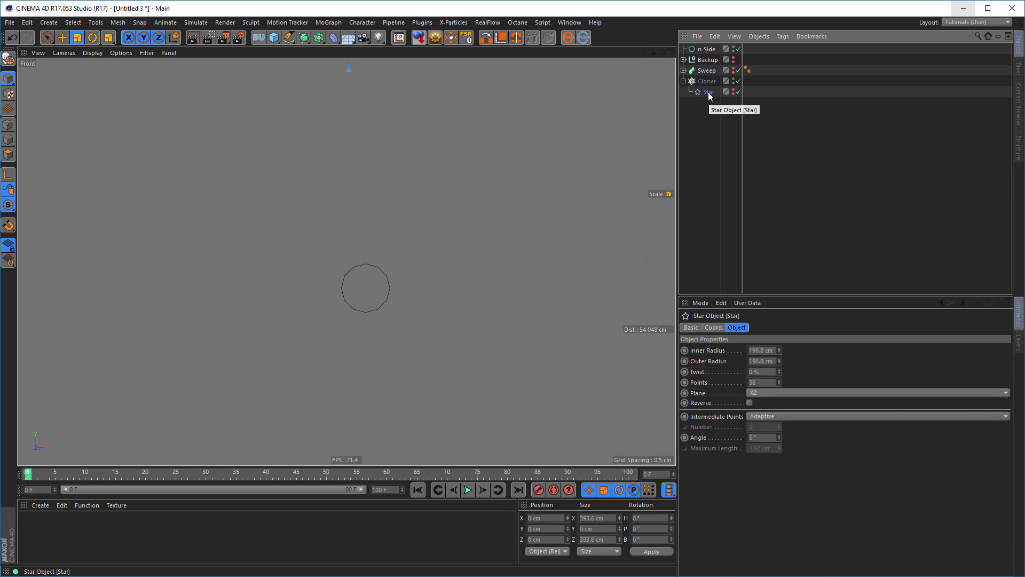
mouse_move(709, 95)
mouse_down()
mouse_move(709, 78)
mouse_move(704, 91)
mouse_up()
click(705, 92)
click(705, 49)
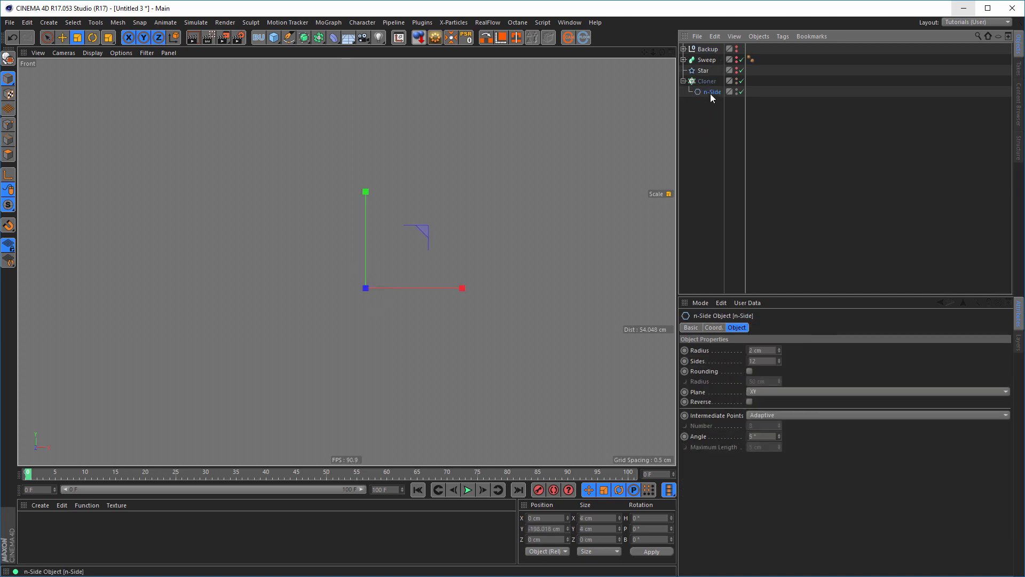
Set the Cloner's mode to Radial
click(699, 82)
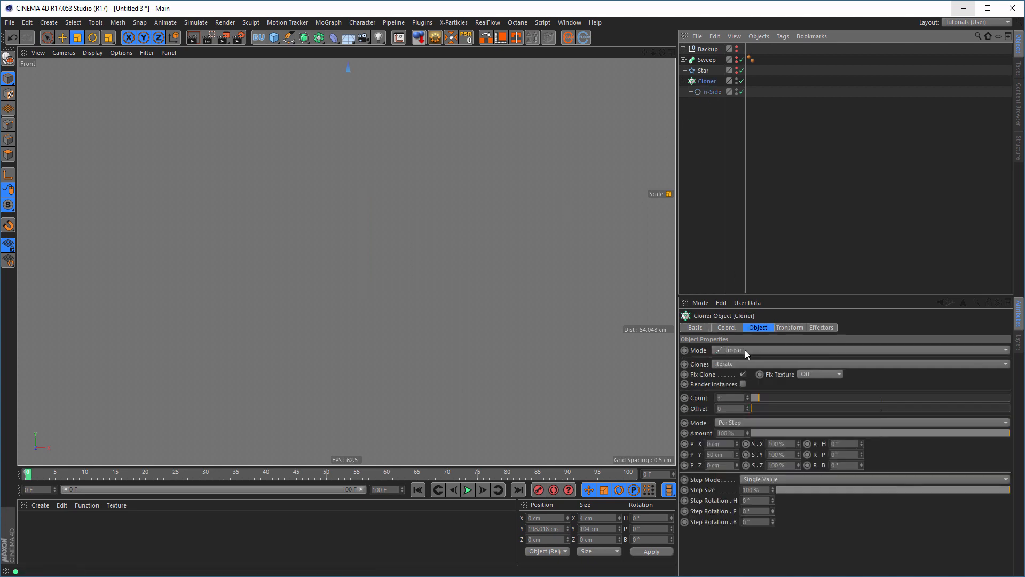
click(742, 351)
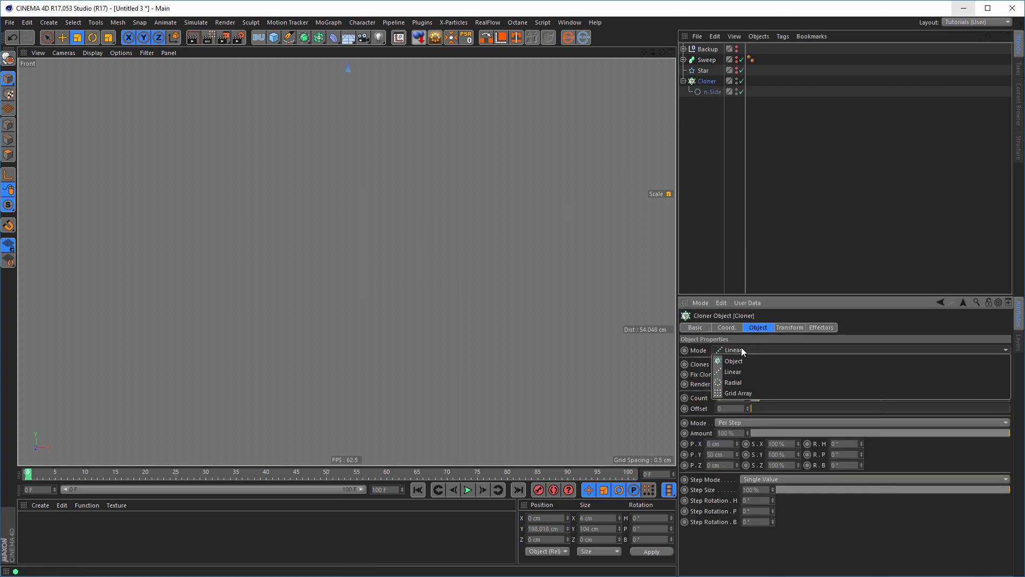
click(737, 384)
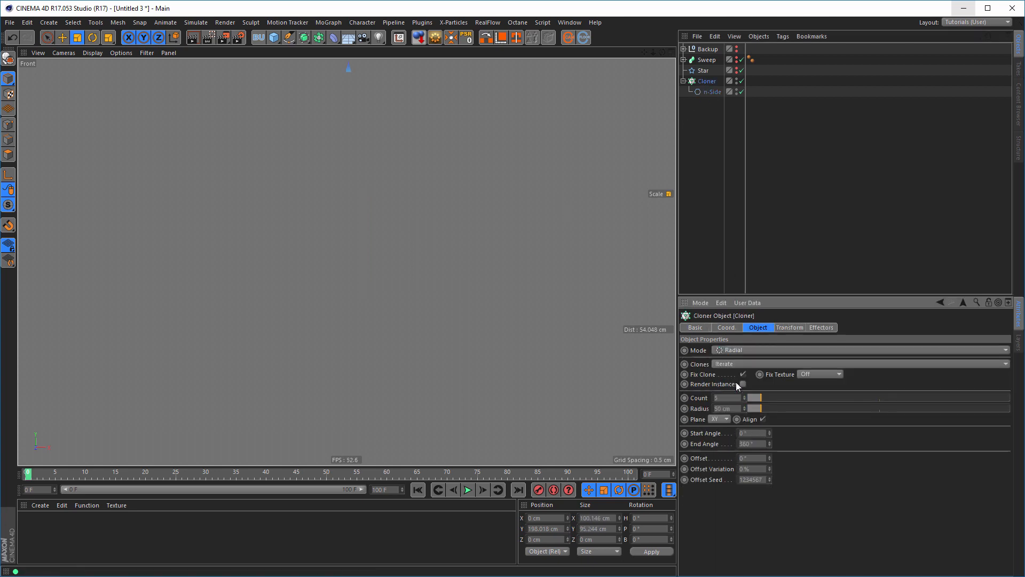
Set the radial Cloner's count to 7 and its radius to 4.6 cm so neighbouring n-Side circles slightly overlap
double_click(732, 408)
text(5)
key(Return)
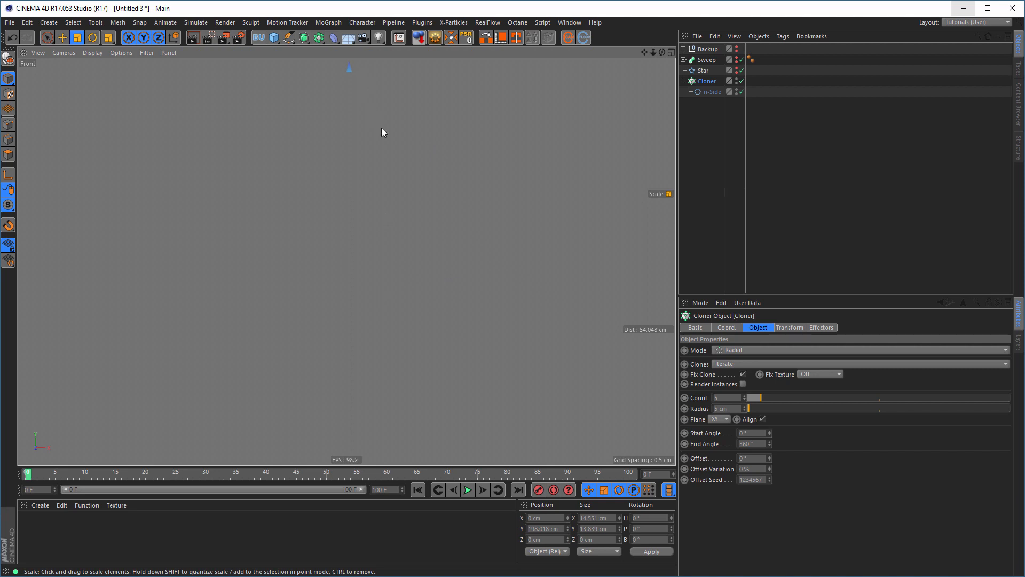
key(o)
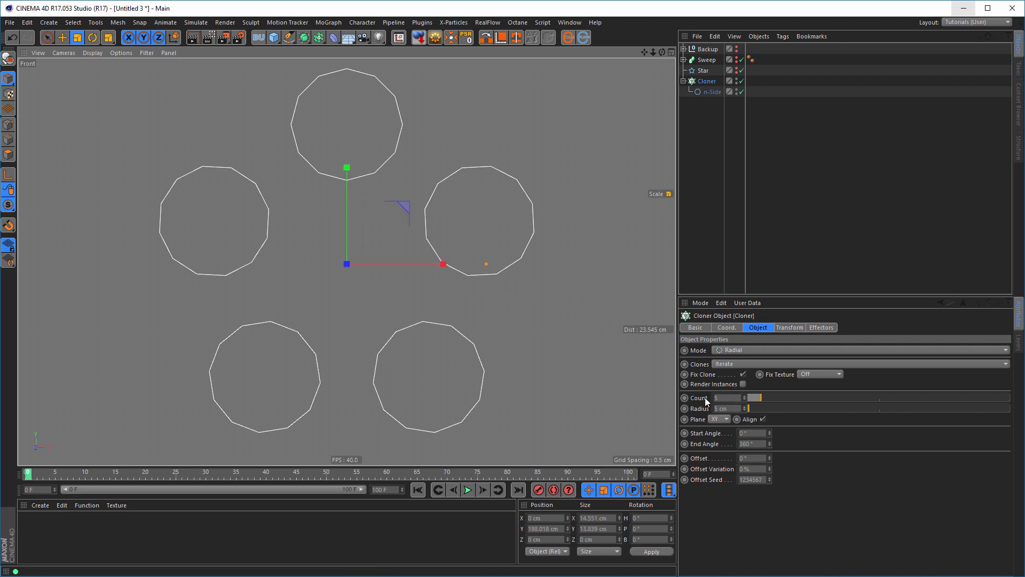
click(744, 396)
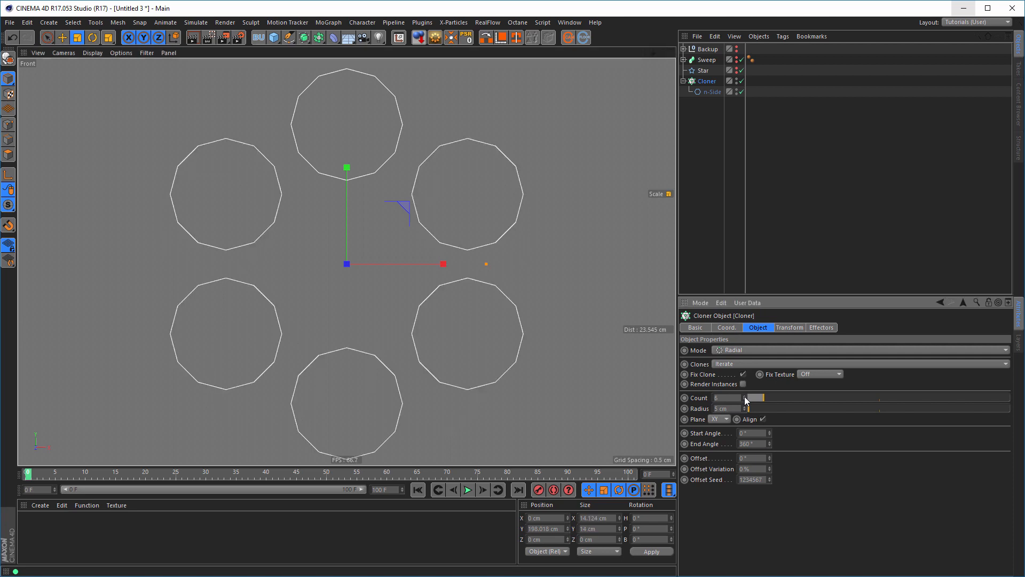
click(744, 395)
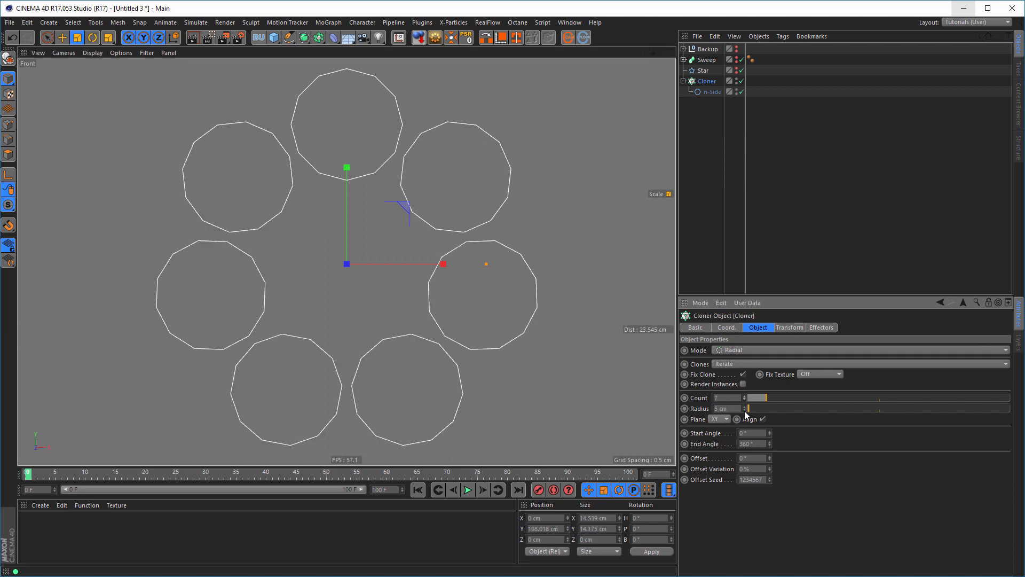
click(744, 411)
click(745, 410)
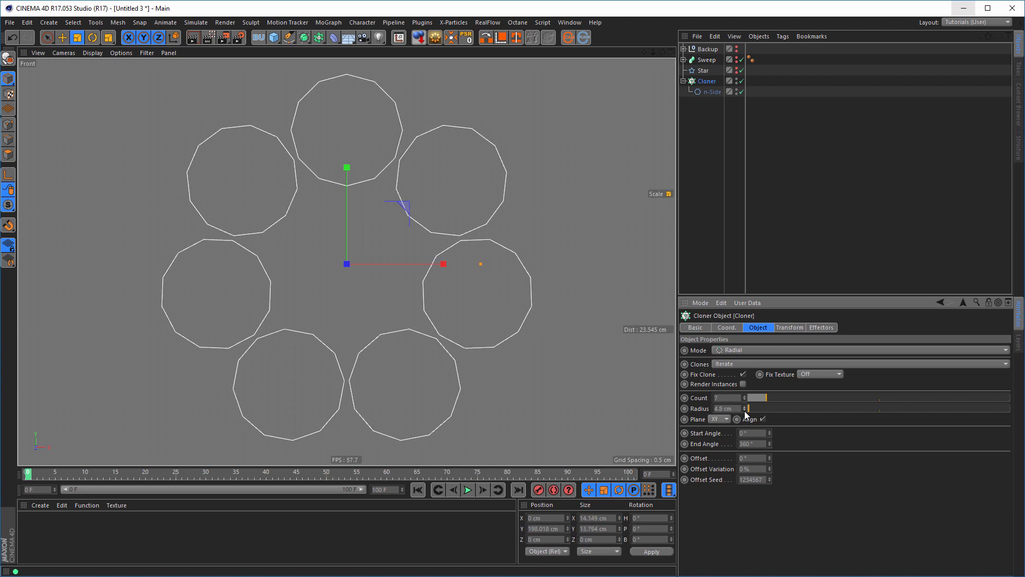
click(745, 410)
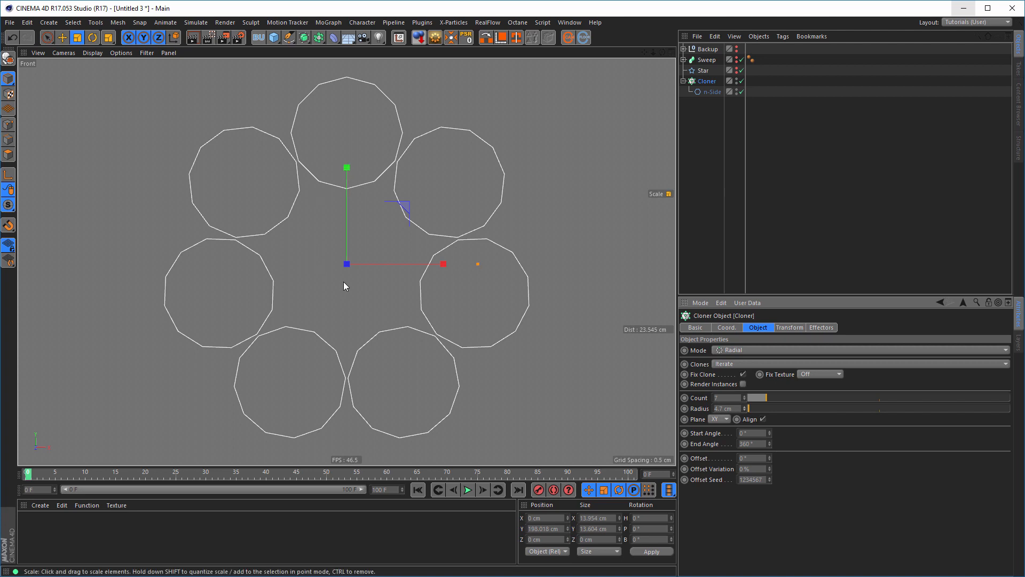
click(745, 410)
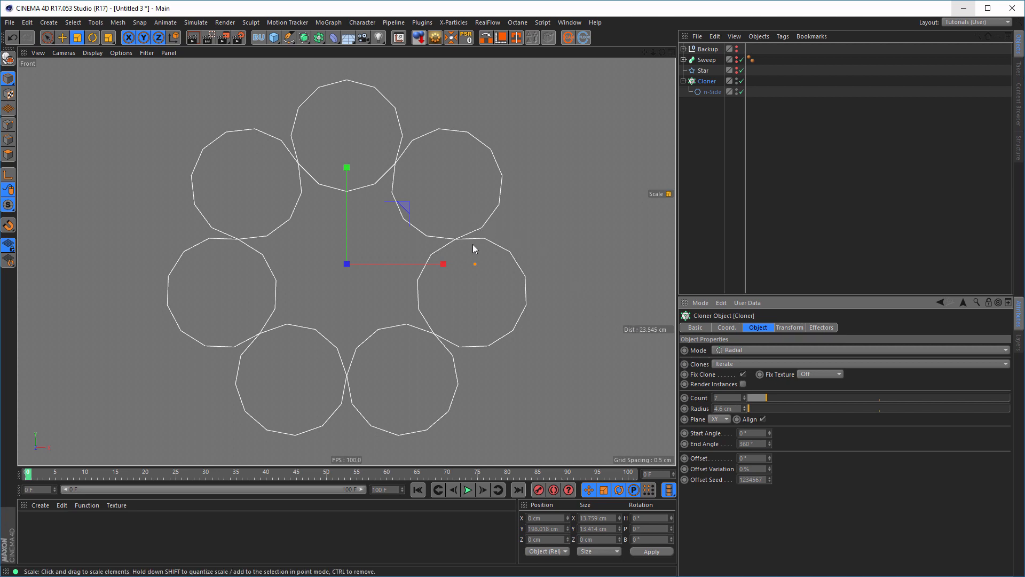
Add a Sweep as the parent of the Cloner and place the Star inside it below the Cloner
middle_click(518, 327)
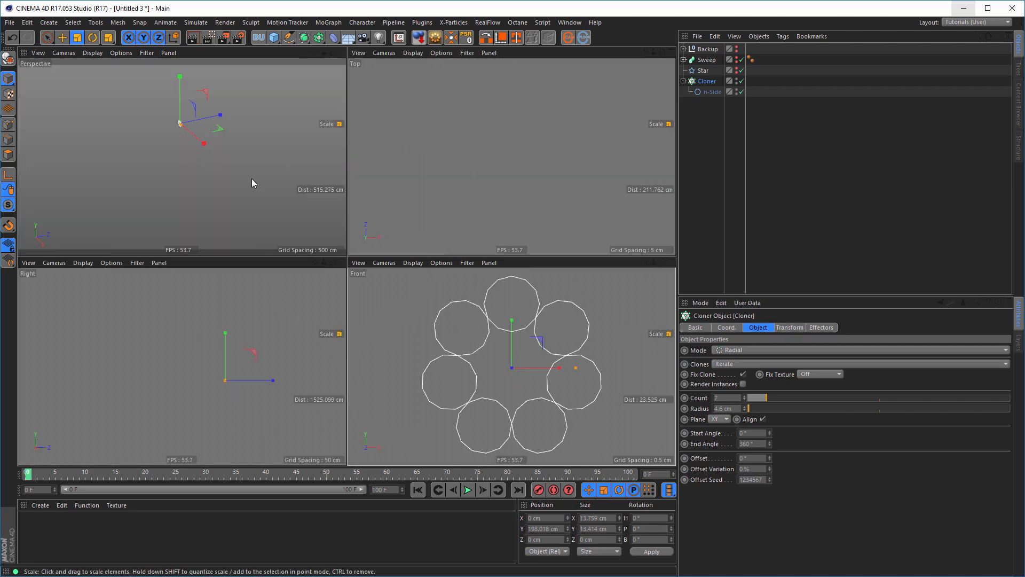
middle_click(253, 183)
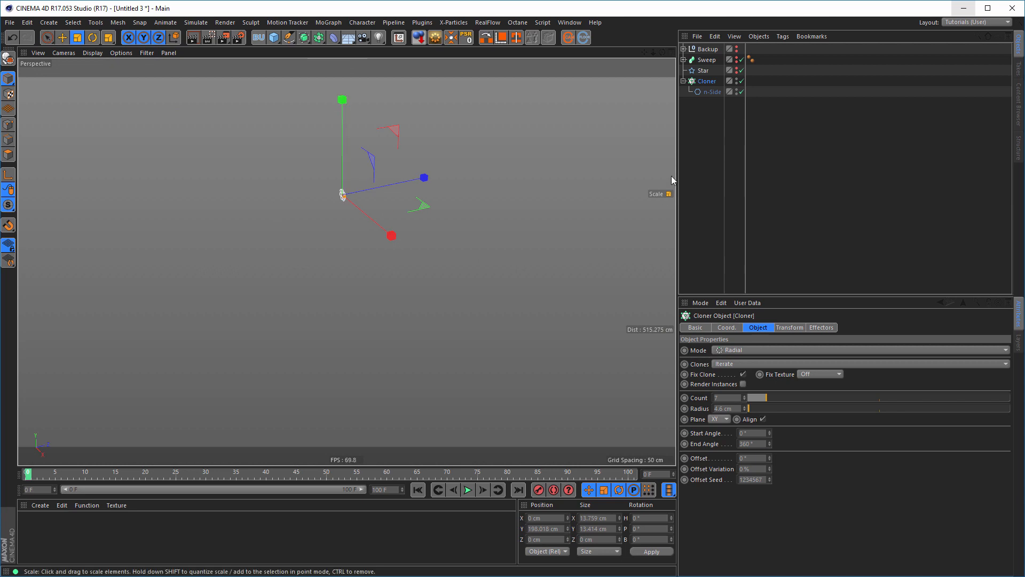
click(683, 81)
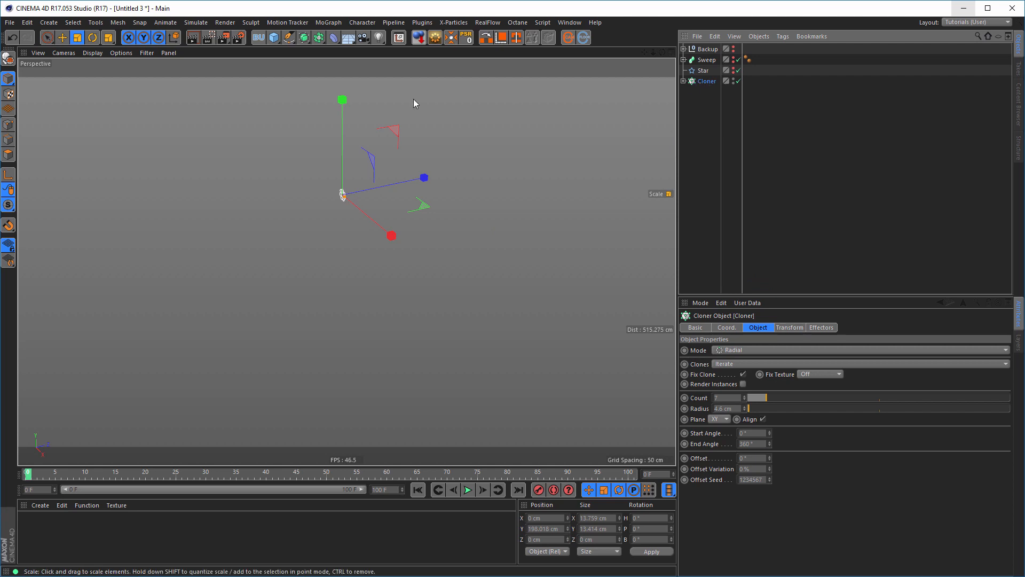
click(304, 38)
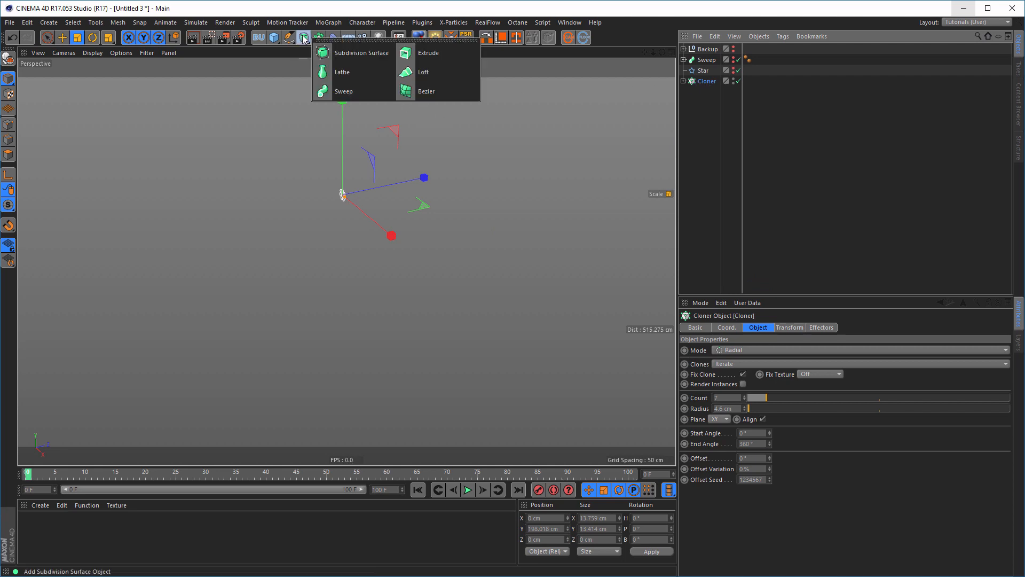
alt+click(344, 91)
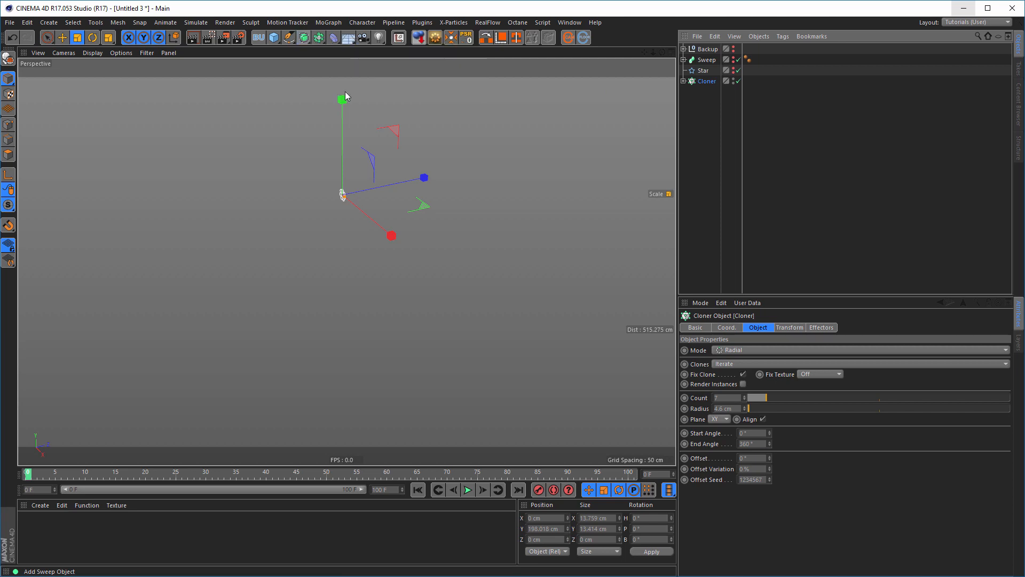
click(699, 70)
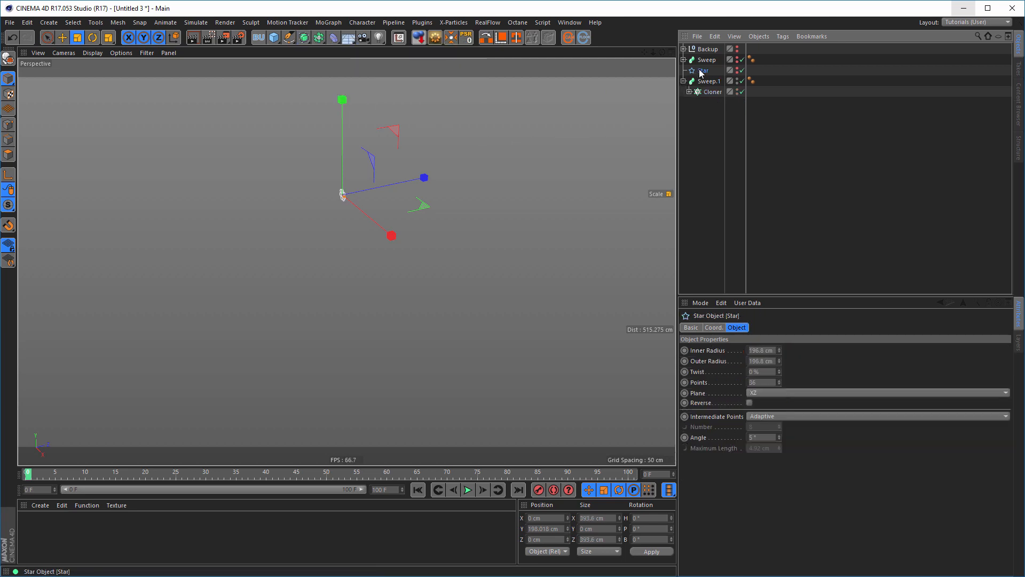
drag(703, 74, 710, 98)
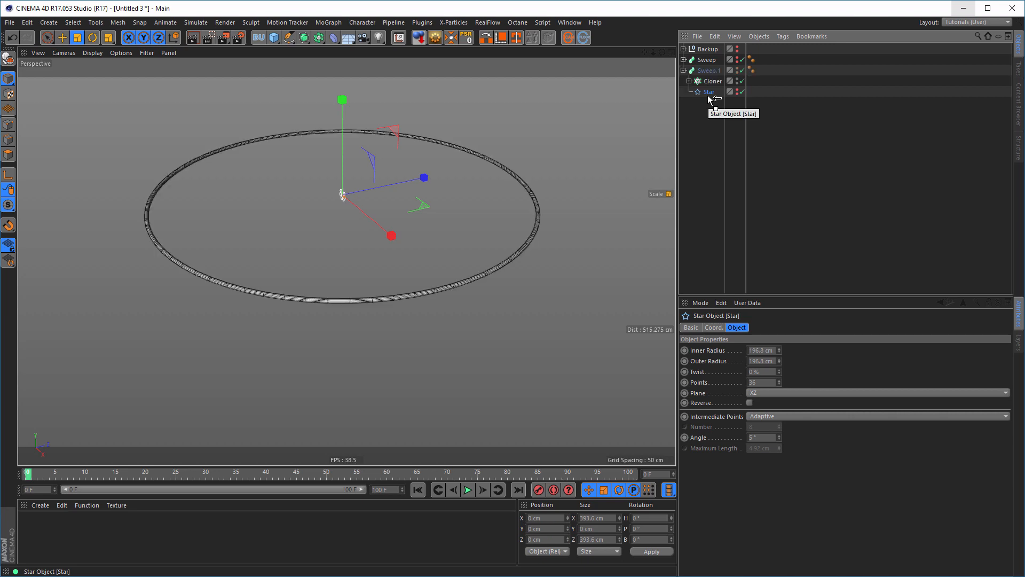
Add a Connect object as the parent of the Cloner inside the new Sweep
scroll(447, 287, up, 3)
scroll(498, 278, down, 1)
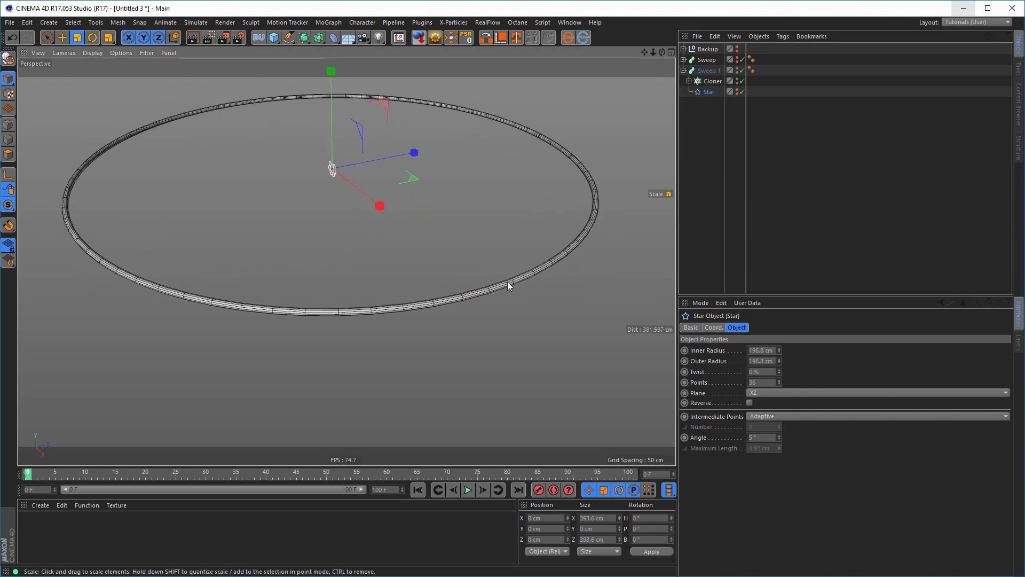
alt+drag(507, 281, 511, 284)
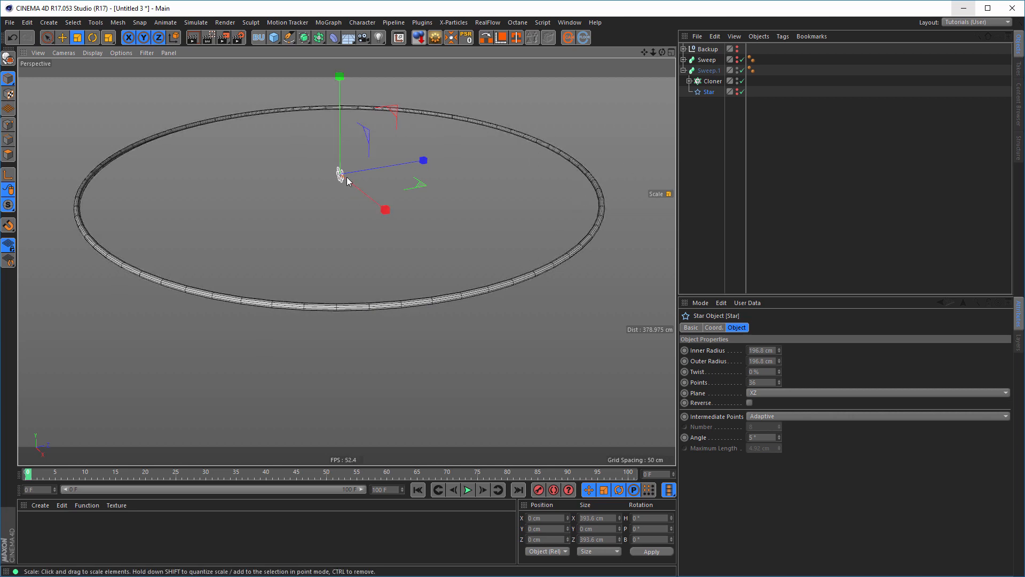
click(712, 82)
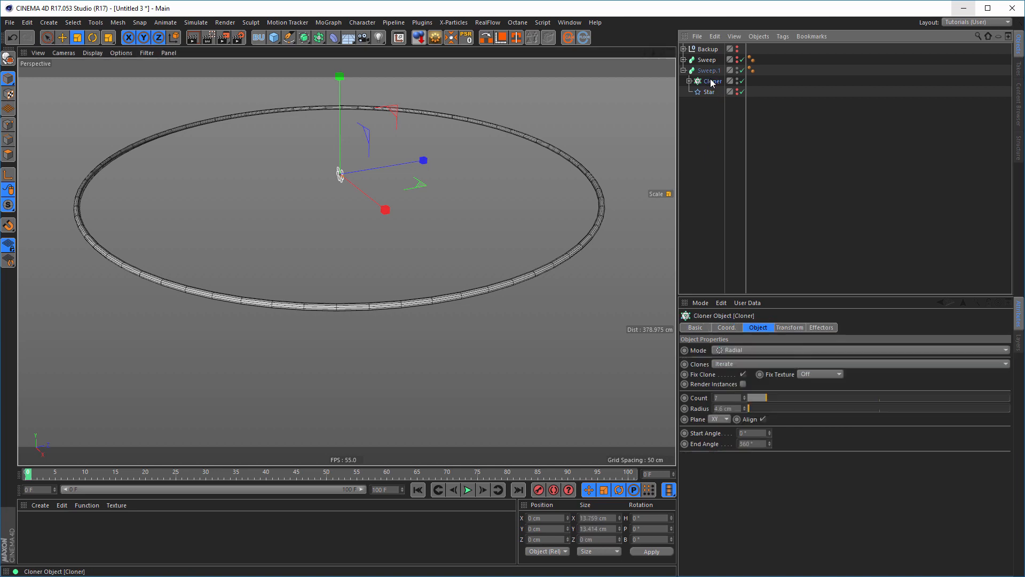
click(334, 37)
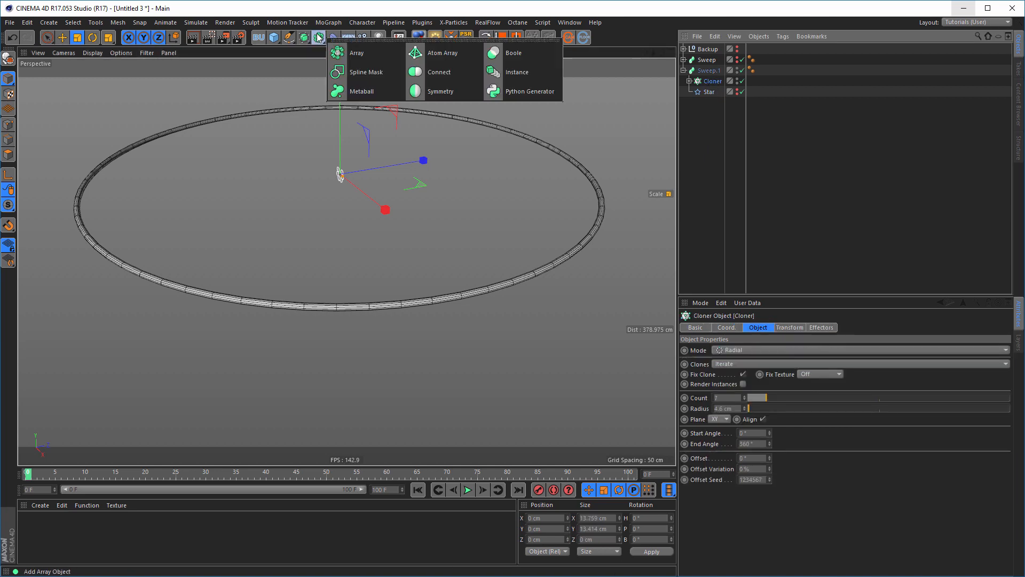
click(444, 74)
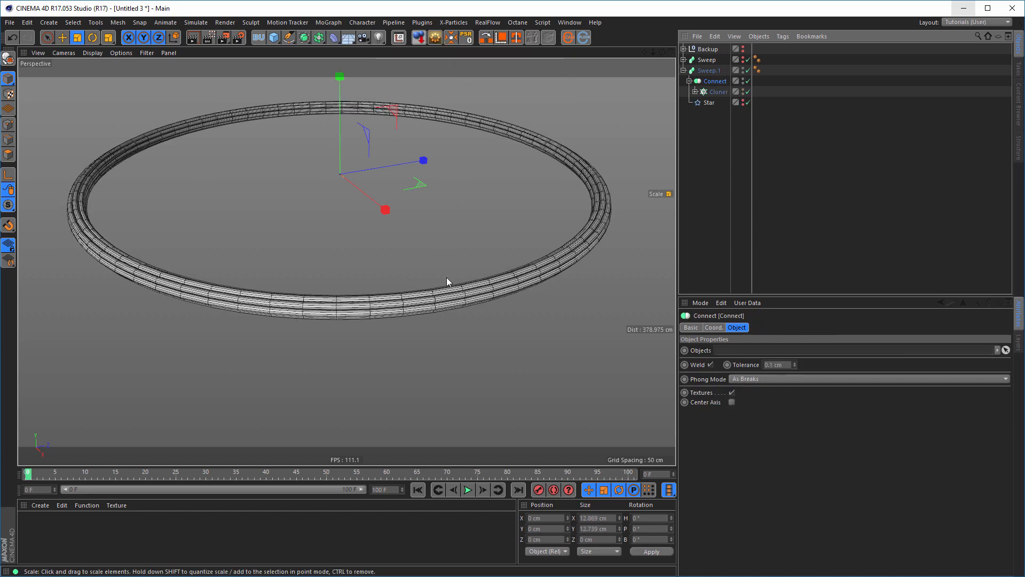
Set the rim Sweep's end rotation to 3500° to twist the strands
alt+drag(286, 310, 329, 293)
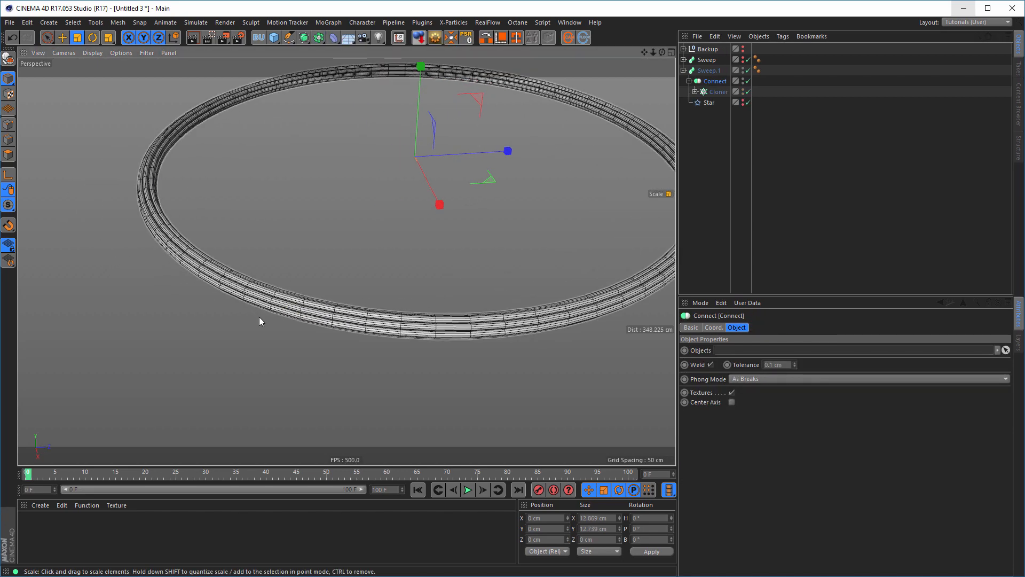
alt+drag(282, 317, 665, 229)
click(709, 71)
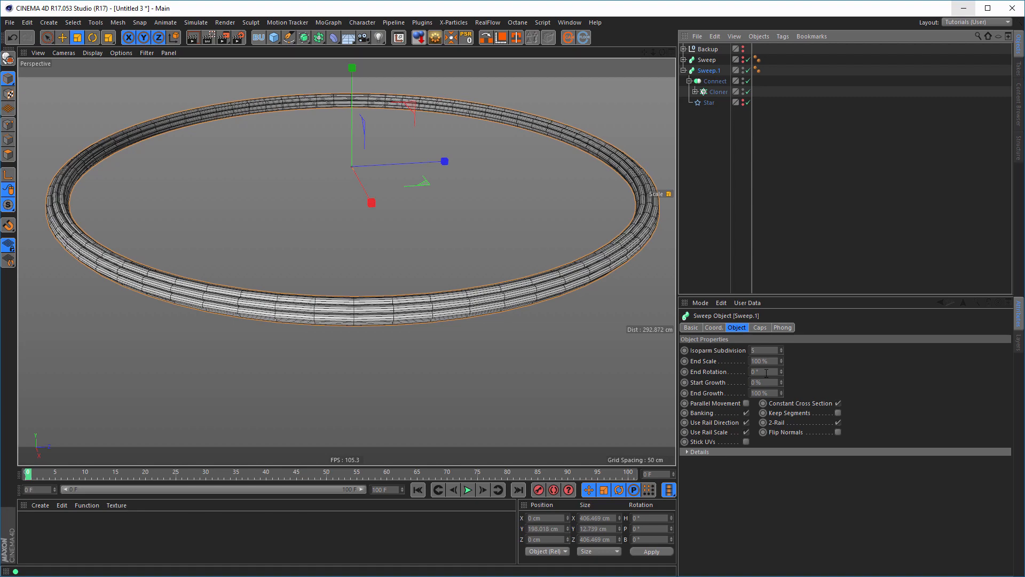
drag(781, 372, 926, 372)
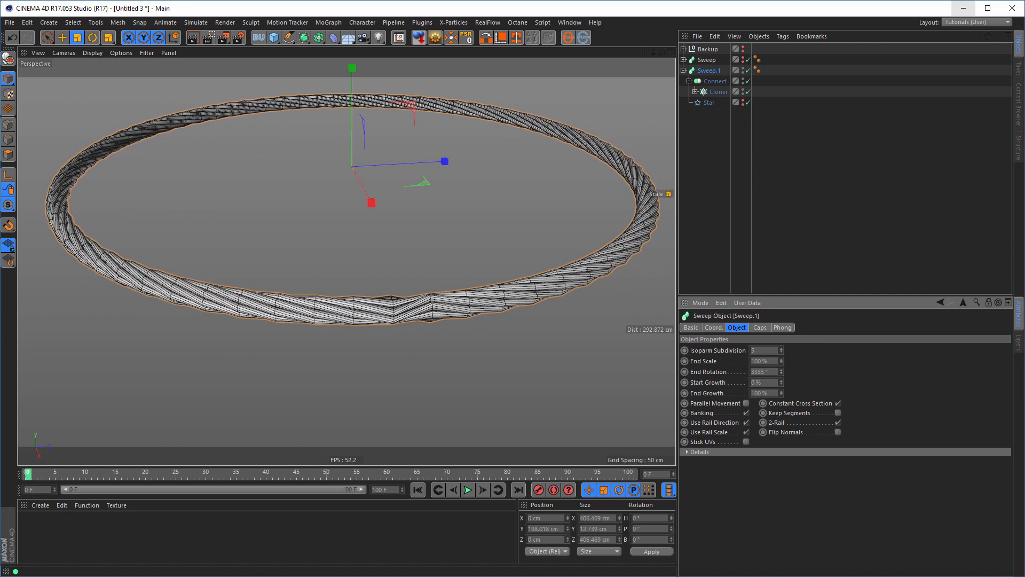
text(3500)
key(Return)
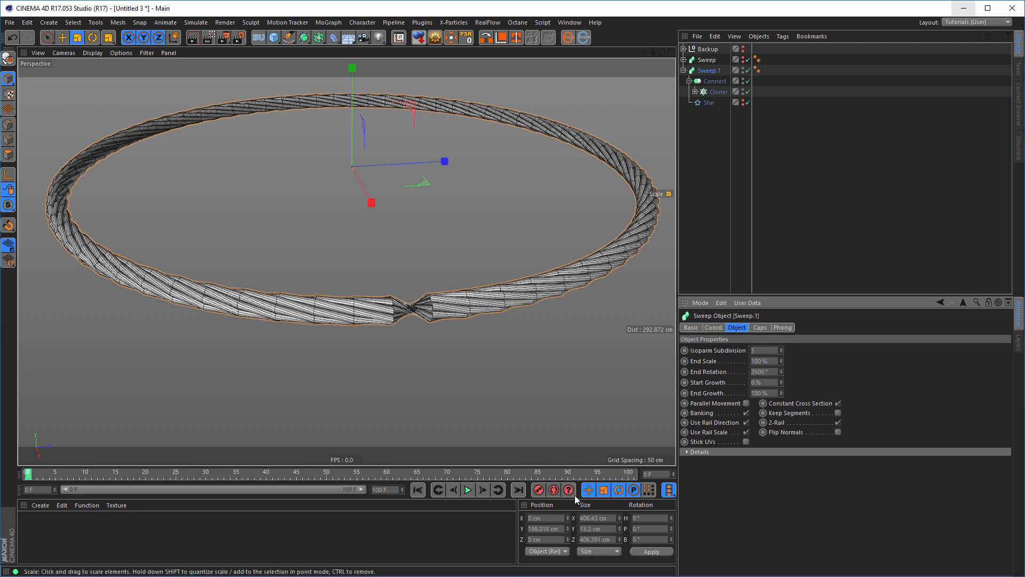
Set the intermediate points of the Star inside the rim Sweep to Uniform
scroll(413, 322, up, 4)
alt+drag(414, 322, 396, 332)
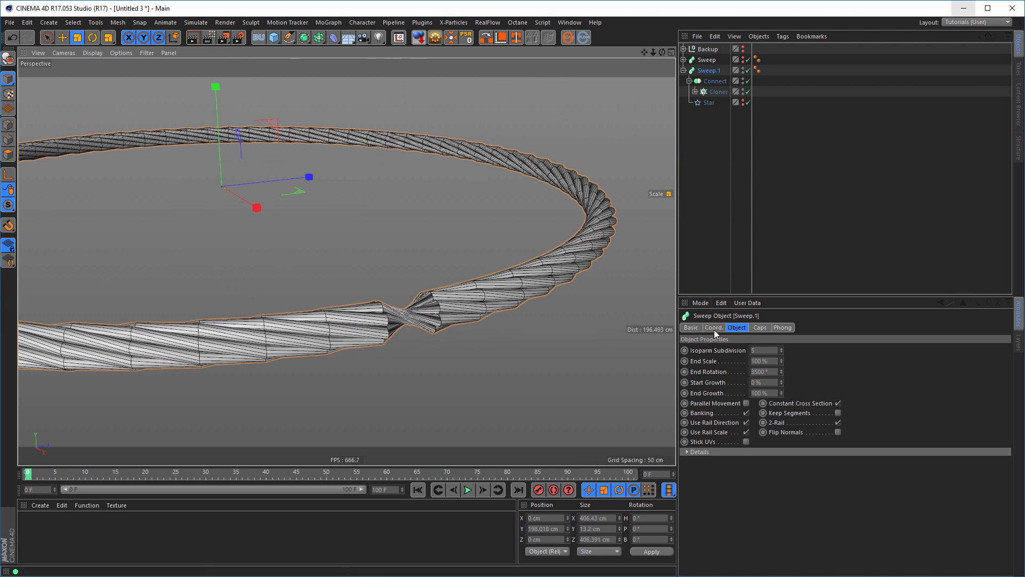
click(709, 102)
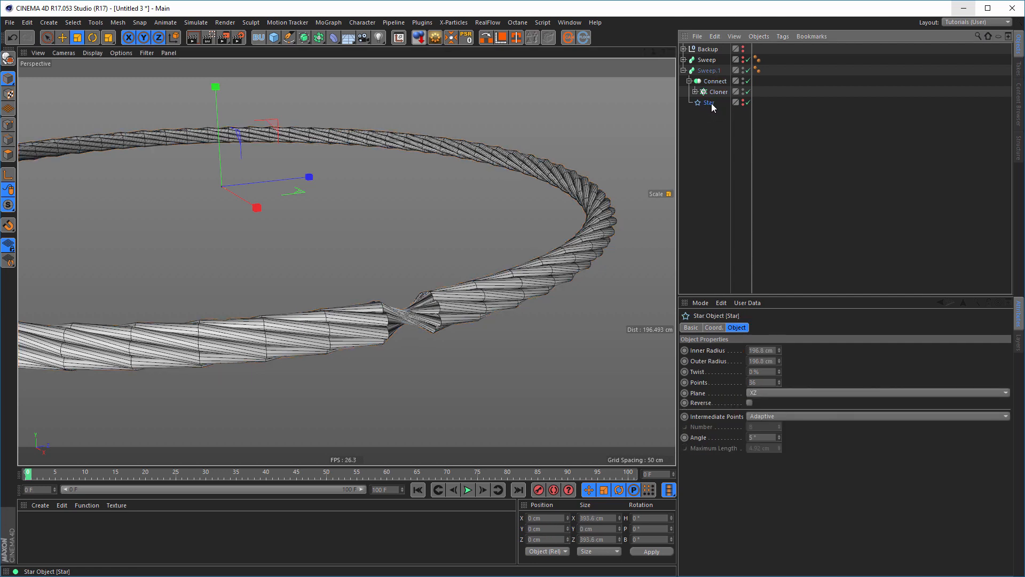
click(773, 416)
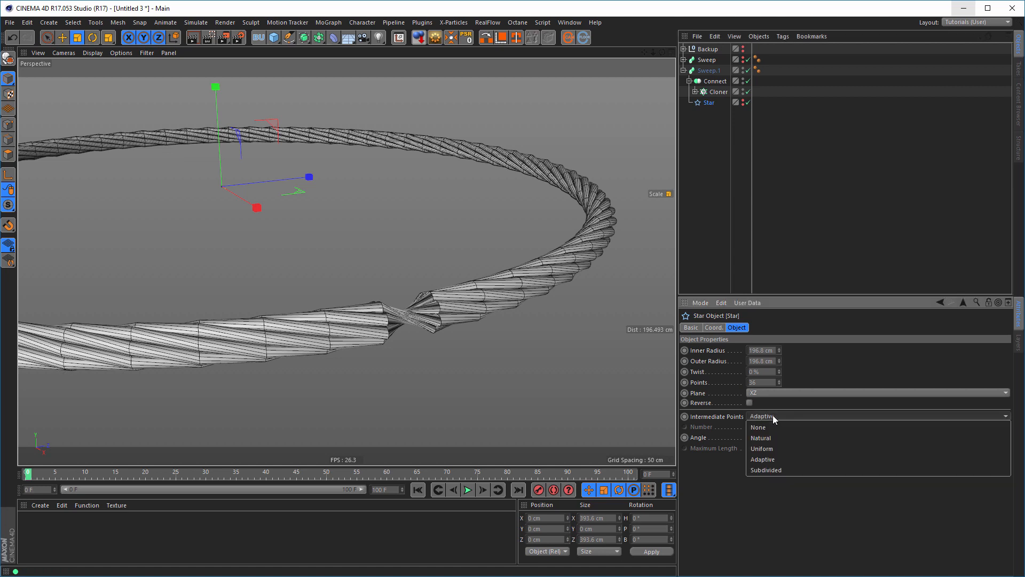
click(770, 448)
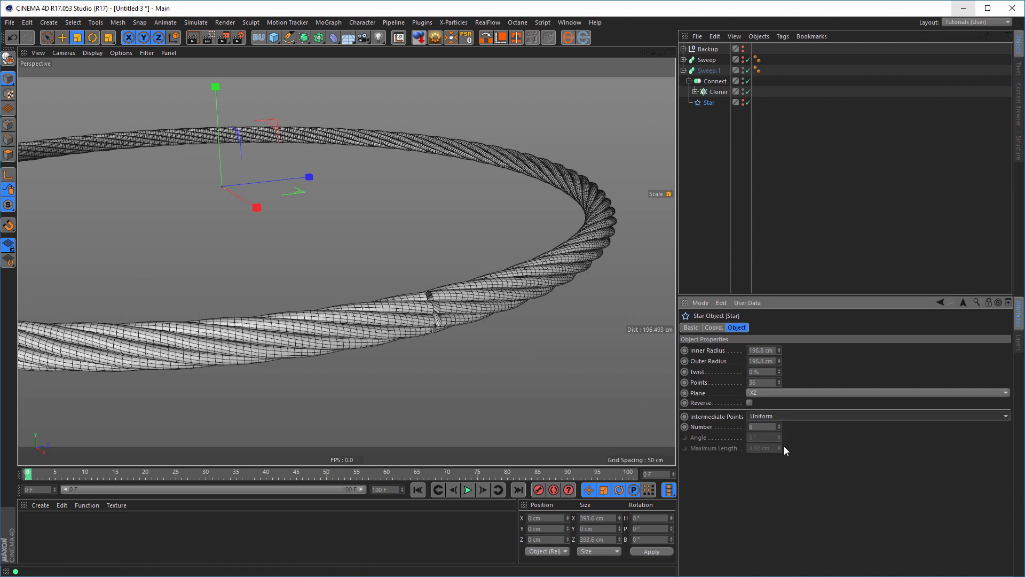
Lower the start point of the rim Sweep's rotation curve to about 0.2 to align the strands at the seam
scroll(512, 331, up, 4)
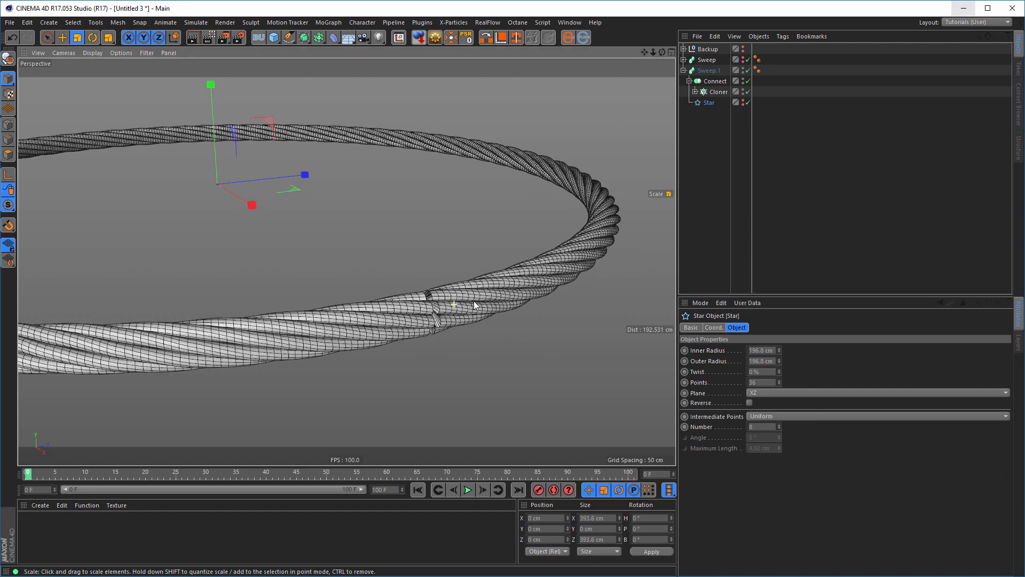
alt+drag(441, 307, 522, 313)
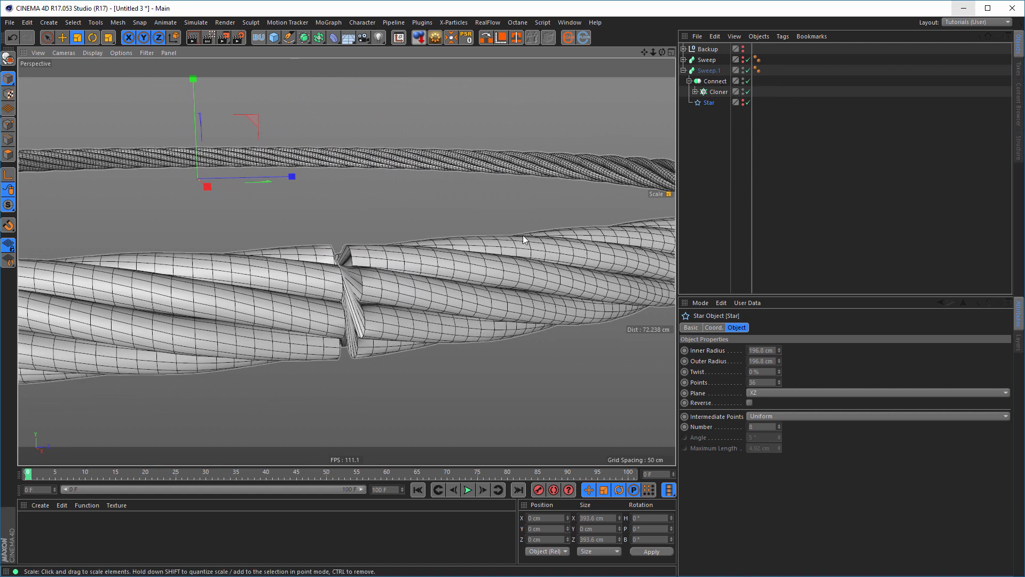
click(705, 73)
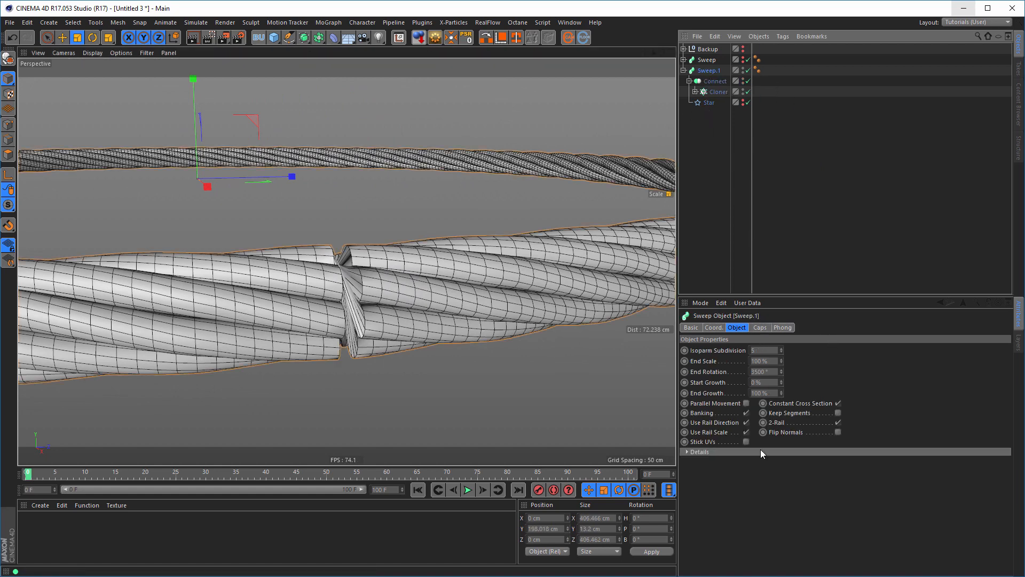
click(685, 451)
drag(1010, 387, 1008, 441)
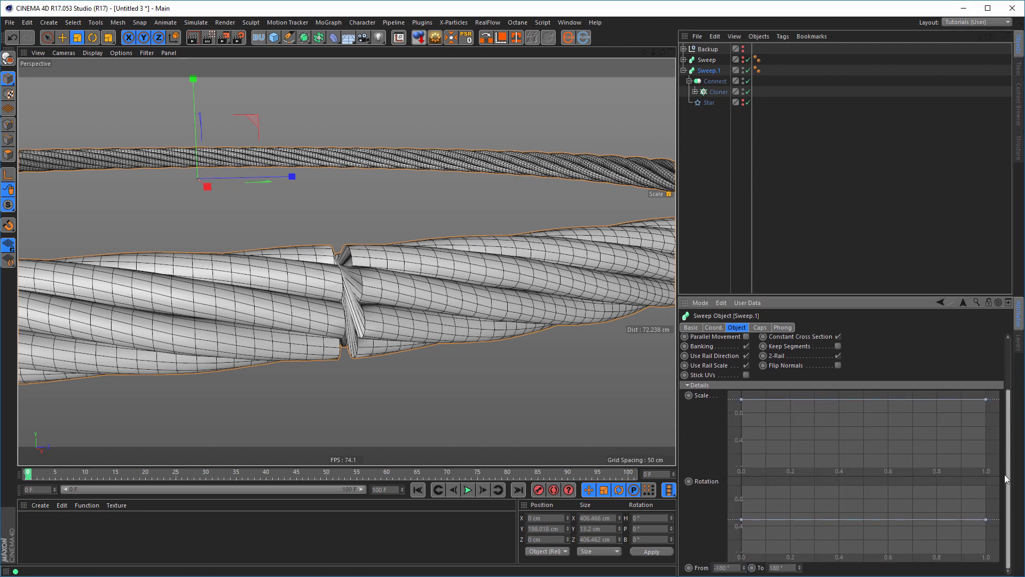
click(742, 520)
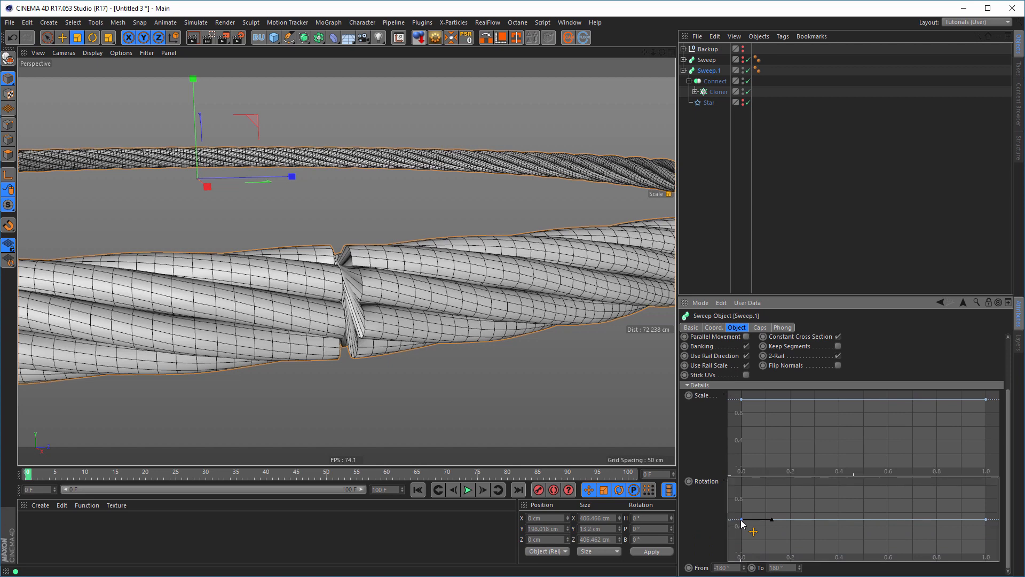
drag(741, 524, 739, 543)
alt+right_drag(447, 312, 348, 321)
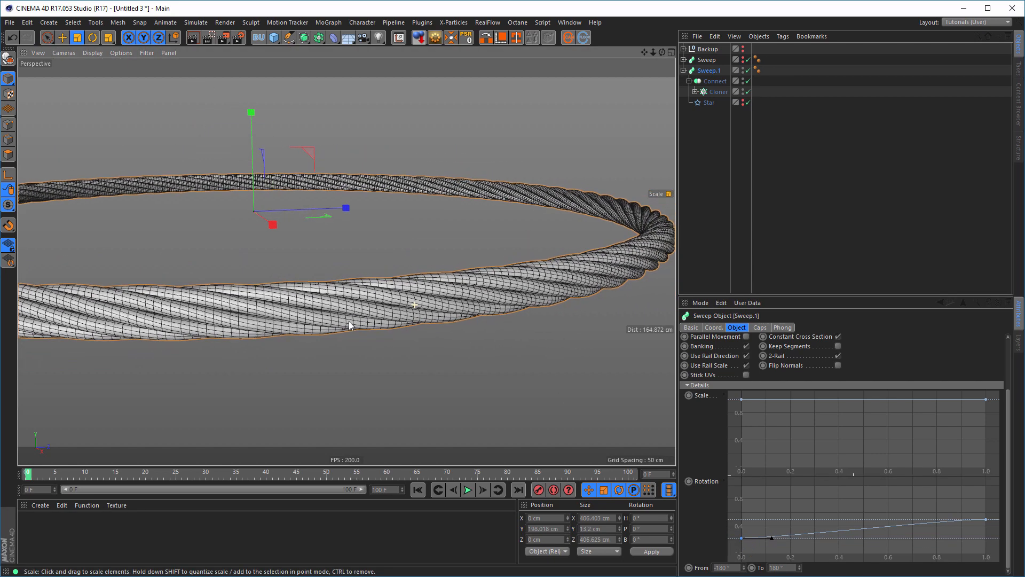
mouse_move(396, 304)
alt+mouse_down()
mouse_move(405, 307)
mouse_move(378, 309)
alt+mouse_up()
alt+right_drag(378, 310, 345, 322)
alt+middle_drag(352, 322, 532, 308)
alt+drag(486, 312, 484, 311)
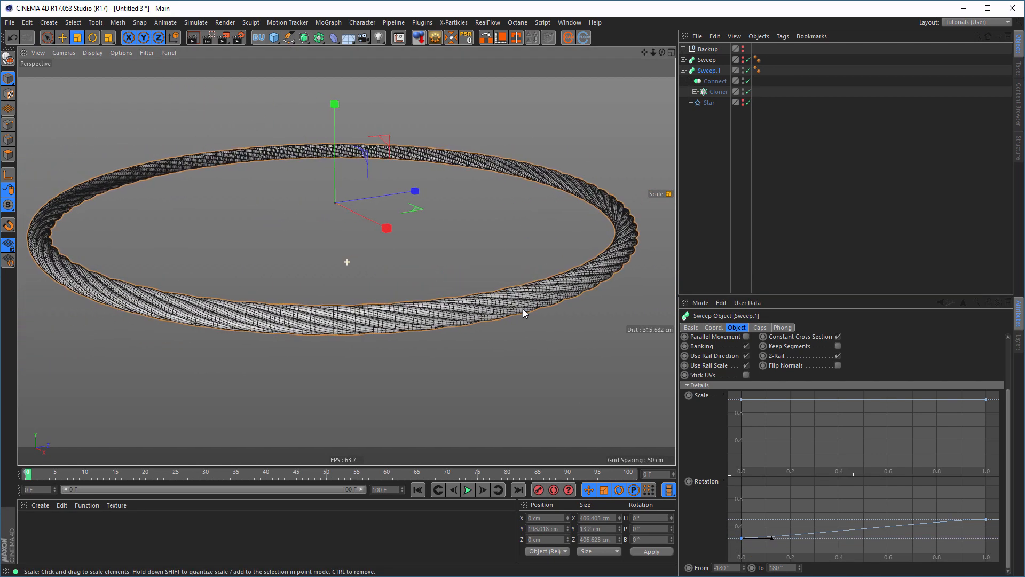
alt+right_drag(484, 315, 467, 318)
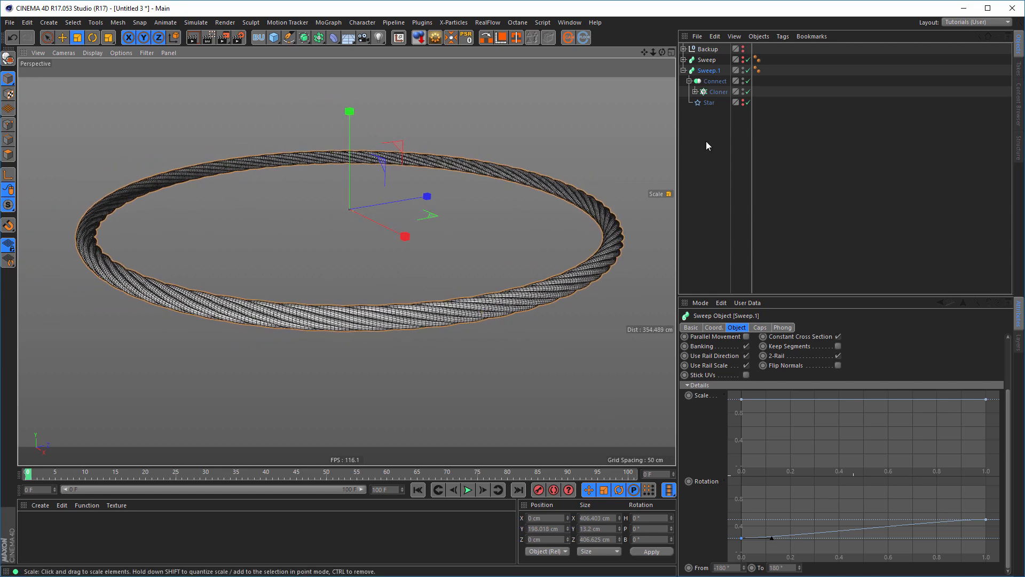
Make the wall Sweep visible again and check how the rope rim sits on the basket's upper edge
click(683, 70)
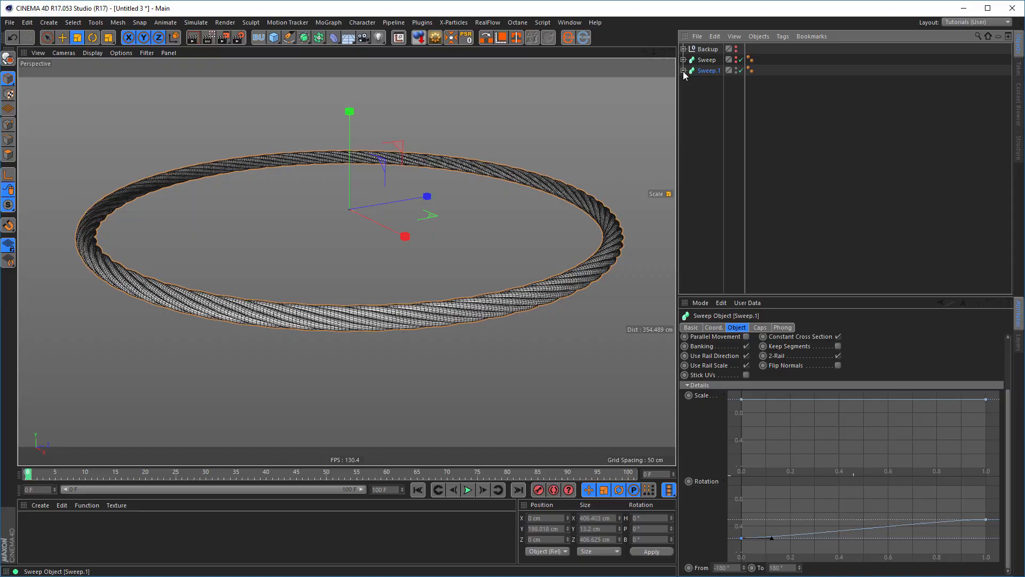
click(740, 59)
alt+drag(508, 281, 393, 258)
alt+right_drag(501, 249, 562, 239)
alt+drag(559, 240, 585, 288)
alt+right_drag(284, 268, 381, 301)
alt+drag(381, 302, 365, 297)
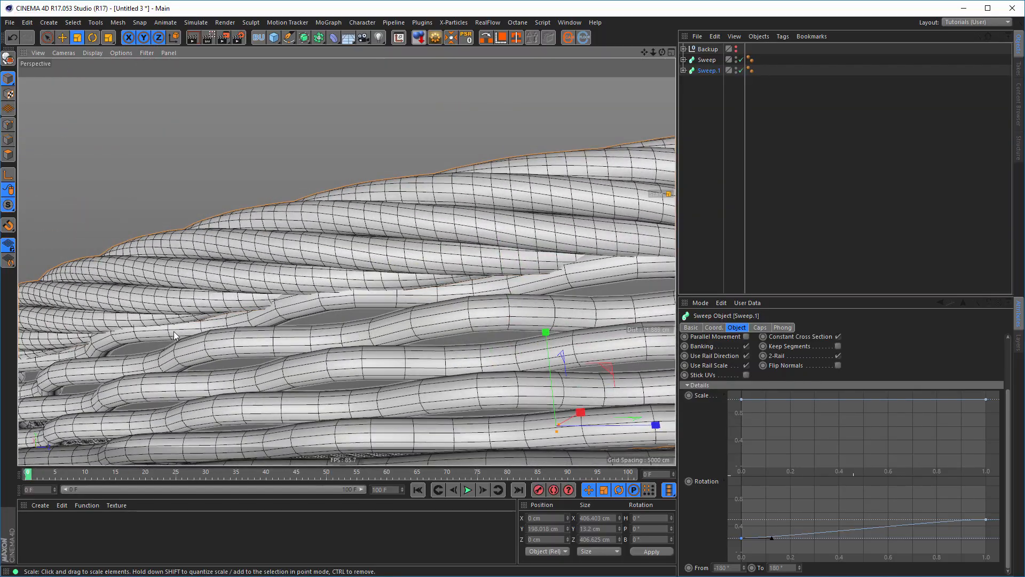
alt+right_drag(297, 278, 367, 287)
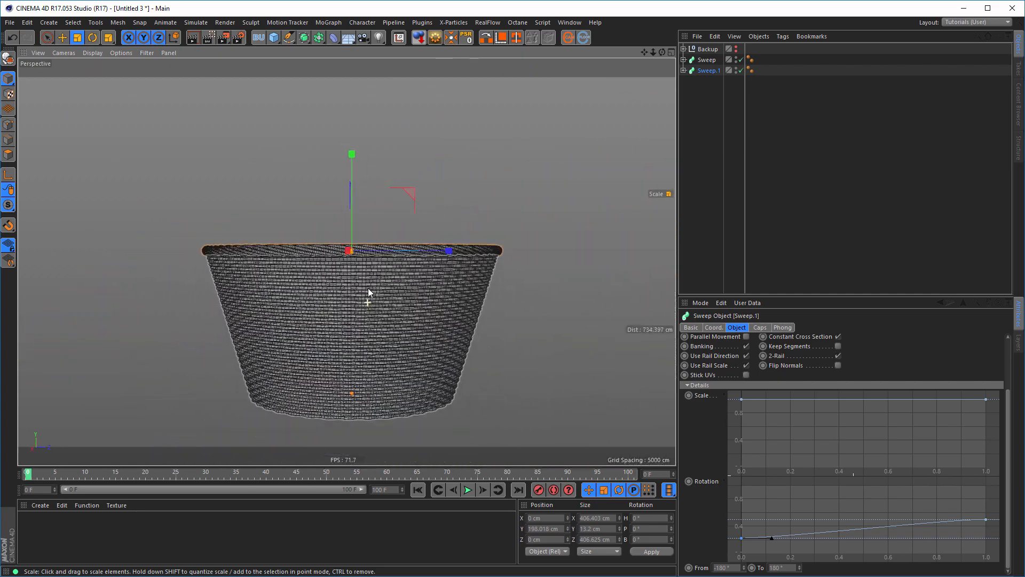
alt+drag(367, 287, 367, 271)
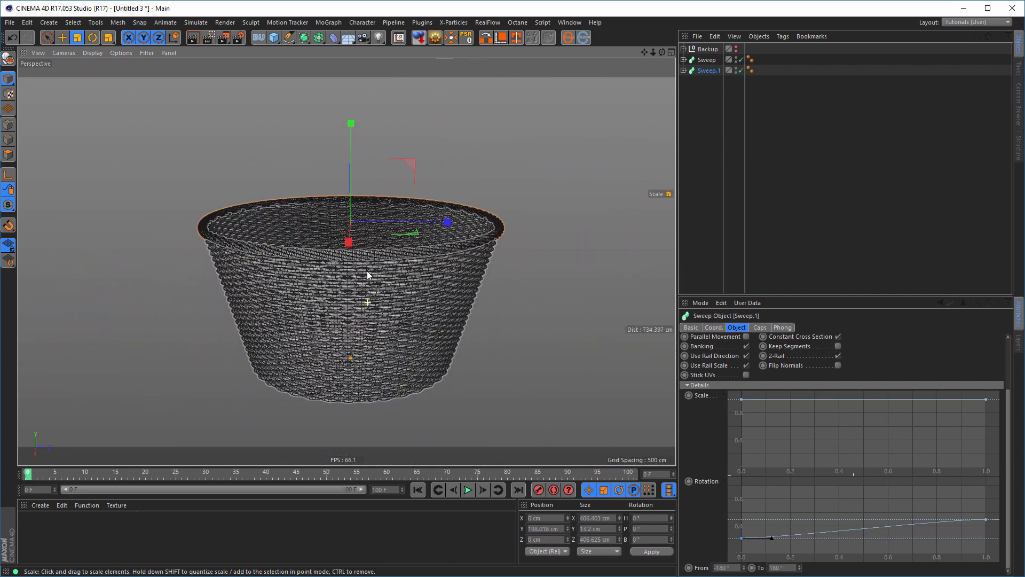
Rename the rim Sweep as Top and the basket wall Sweep as Wall
double_click(708, 71)
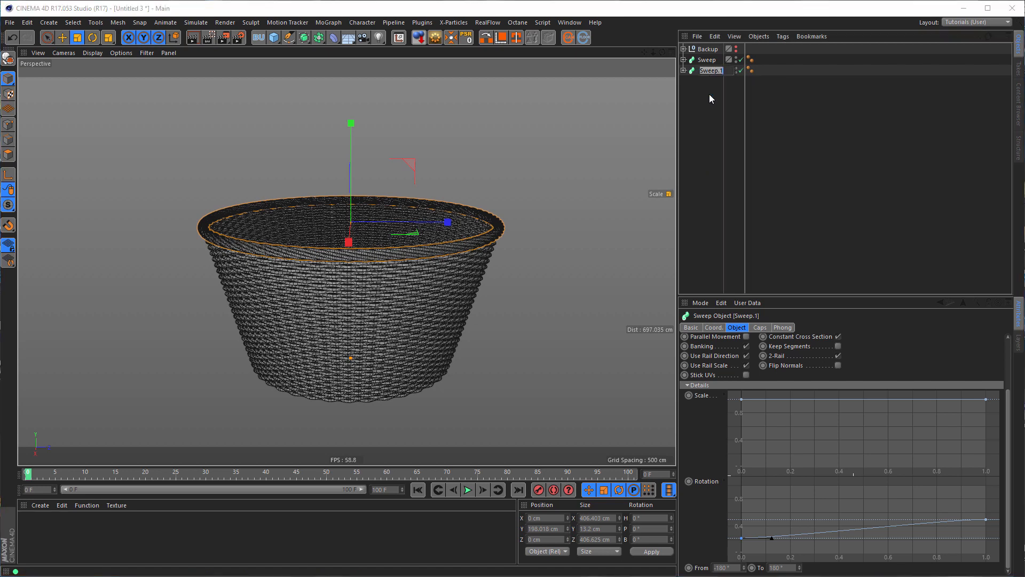
text(Top)
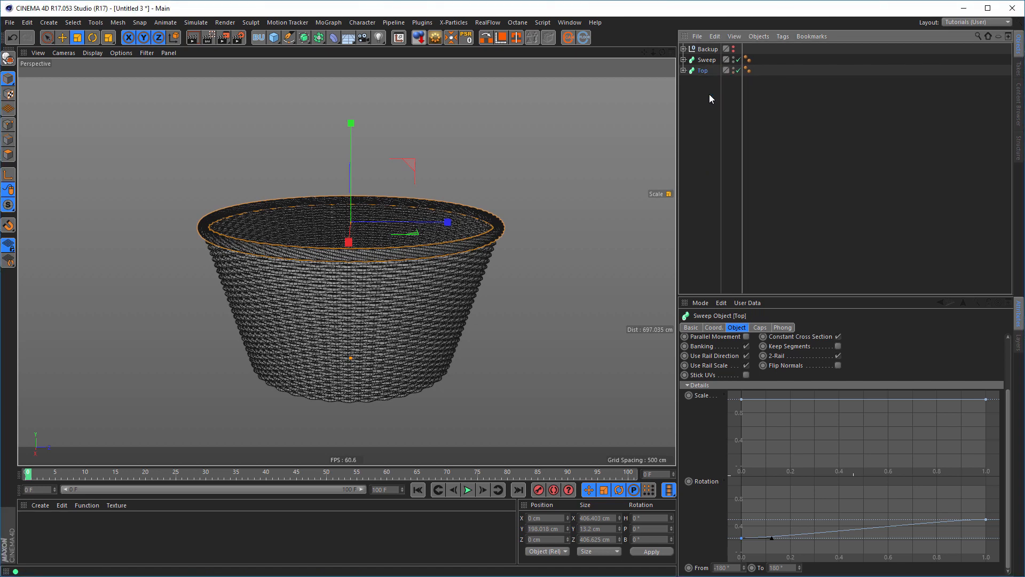
key(shift+Tab)
text(S)
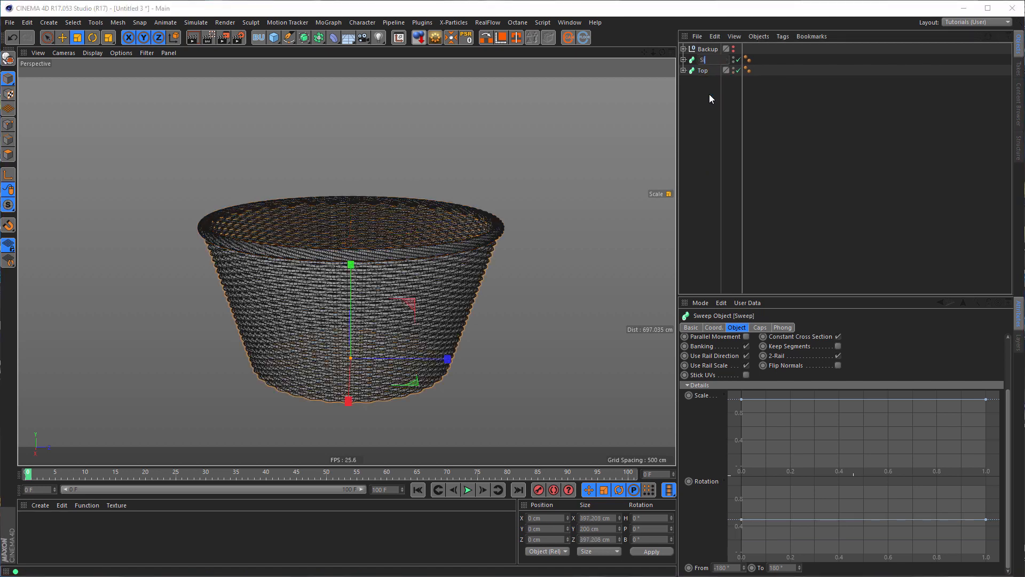
text(ide)
key(BackSpace)
key(BackSpace)
key(BackSpace)
key(Return)
key(Down)
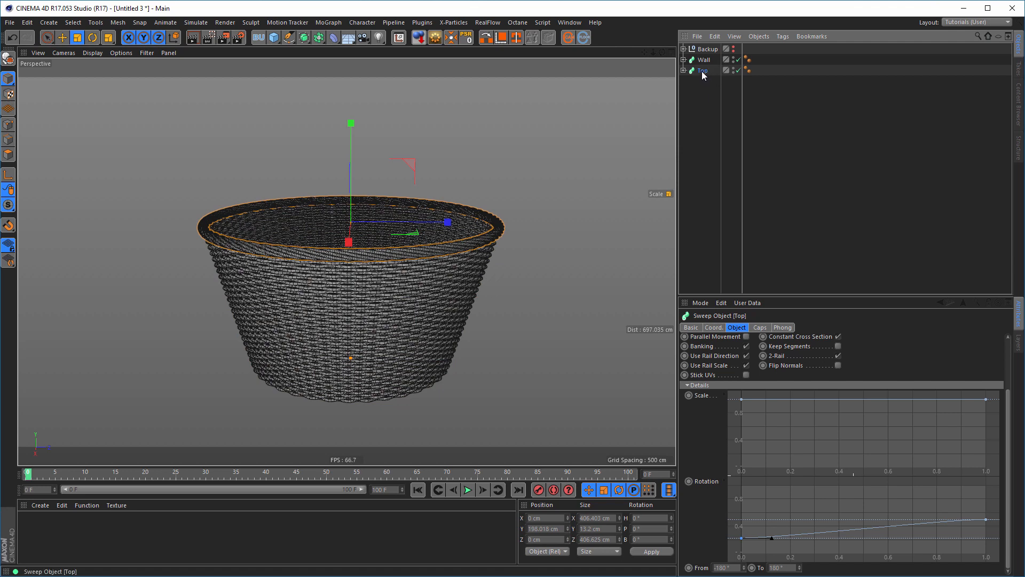
Duplicate the Top Sweep and name the copy Bottom
mouse_move(702, 72)
ctrl+mouse_down()
mouse_move(698, 110)
mouse_move(705, 85)
ctrl+mouse_up()
double_click(704, 82)
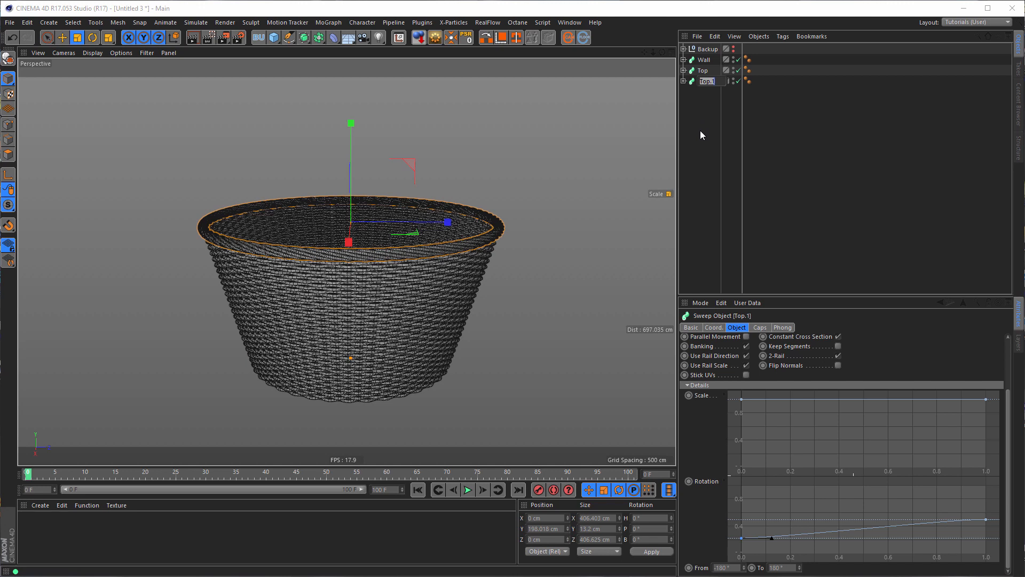
text(Bottom)
key(Return)
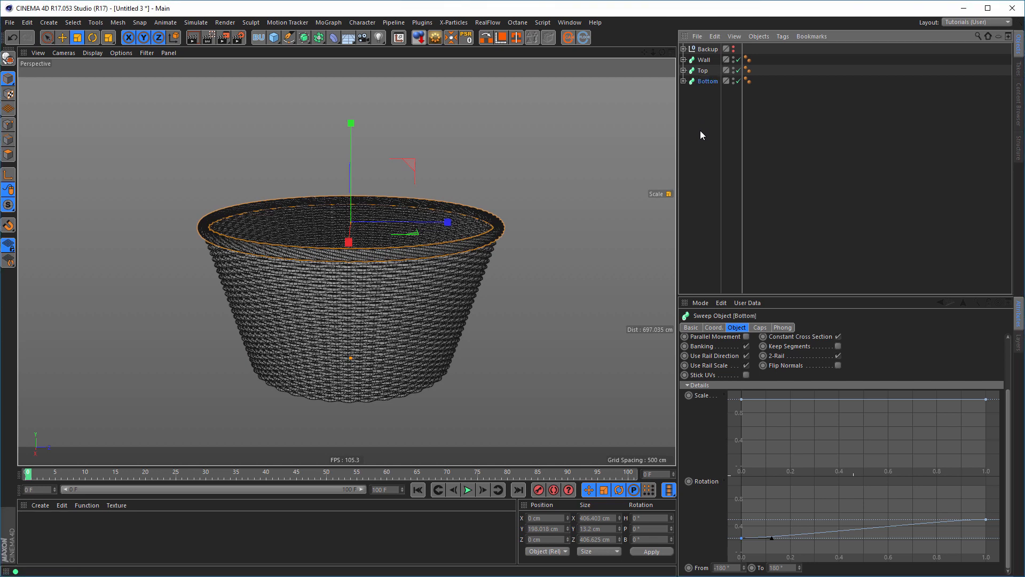
Move the Bottom Sweep straight down to the basket's base, at a Y position of about -2.05 cm
middle_click(582, 245)
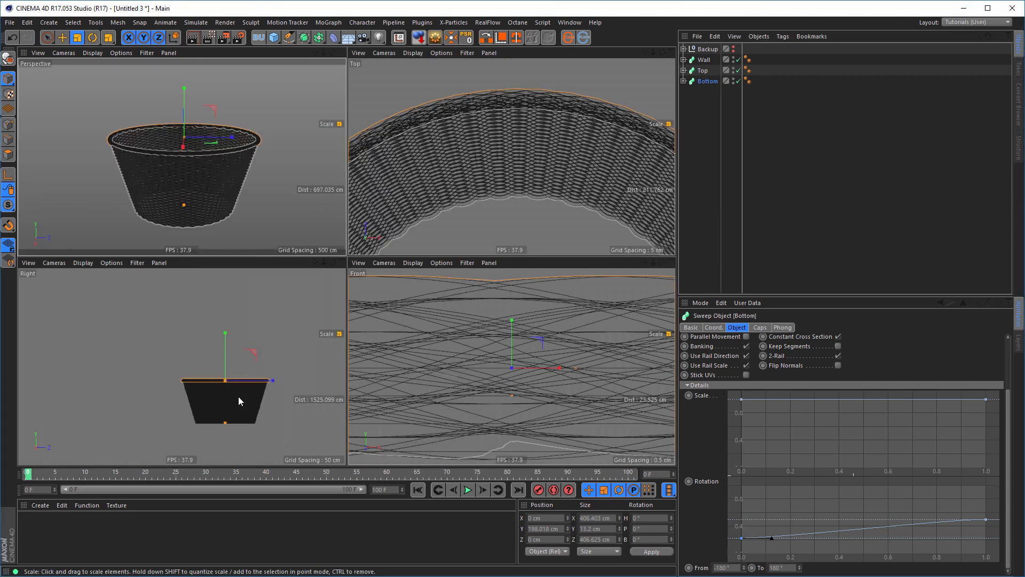
middle_click(238, 396)
alt+middle_drag(440, 341, 385, 297)
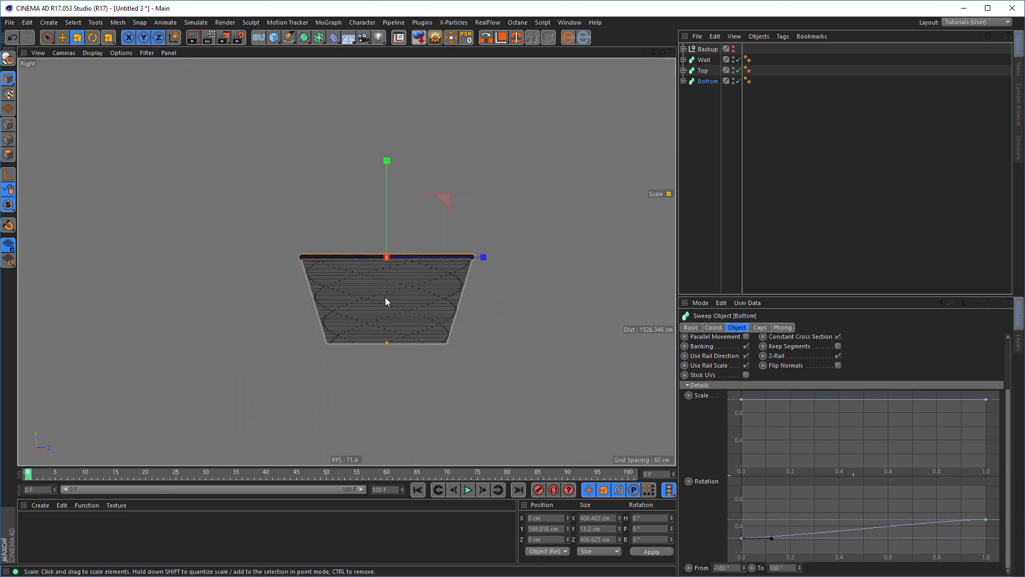
key(e)
drag(389, 166, 387, 251)
scroll(390, 341, up, 10)
alt+right_drag(552, 325, 557, 325)
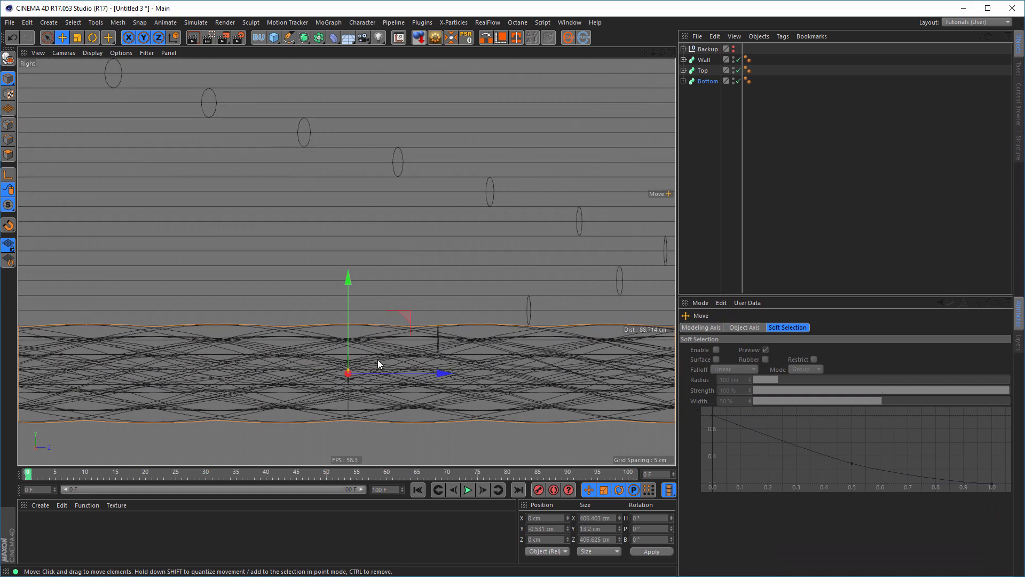
alt+middle_drag(377, 360, 400, 300)
alt+right_drag(401, 300, 430, 300)
mouse_move(366, 218)
mouse_down()
mouse_move(353, 324)
mouse_move(364, 233)
mouse_up()
scroll(283, 382, down, 10)
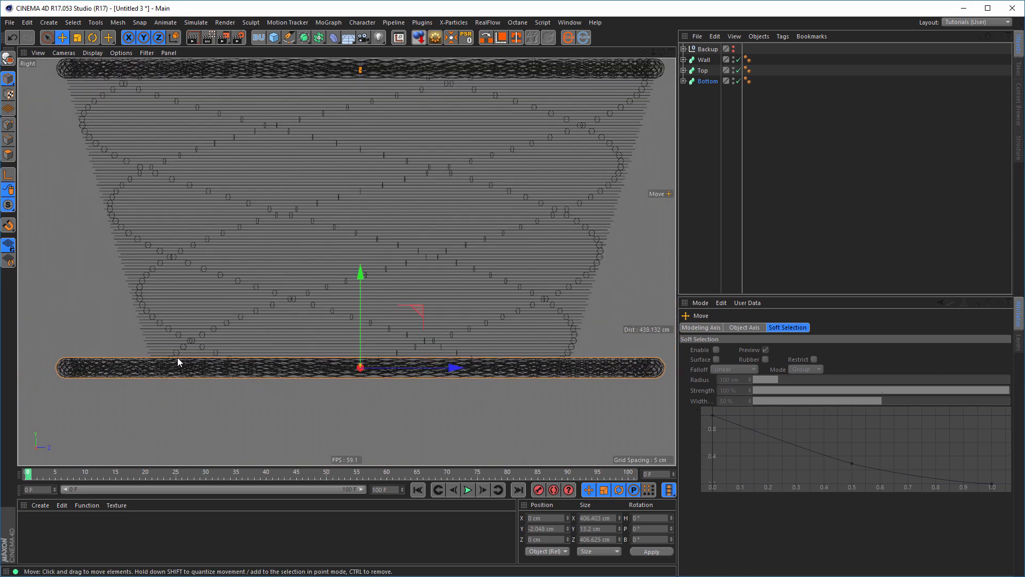
Scale the Star inside Bottom uniformly to about 70%, about 276.7 cm across, to match the basket's base
alt+middle_drag(207, 361, 269, 375)
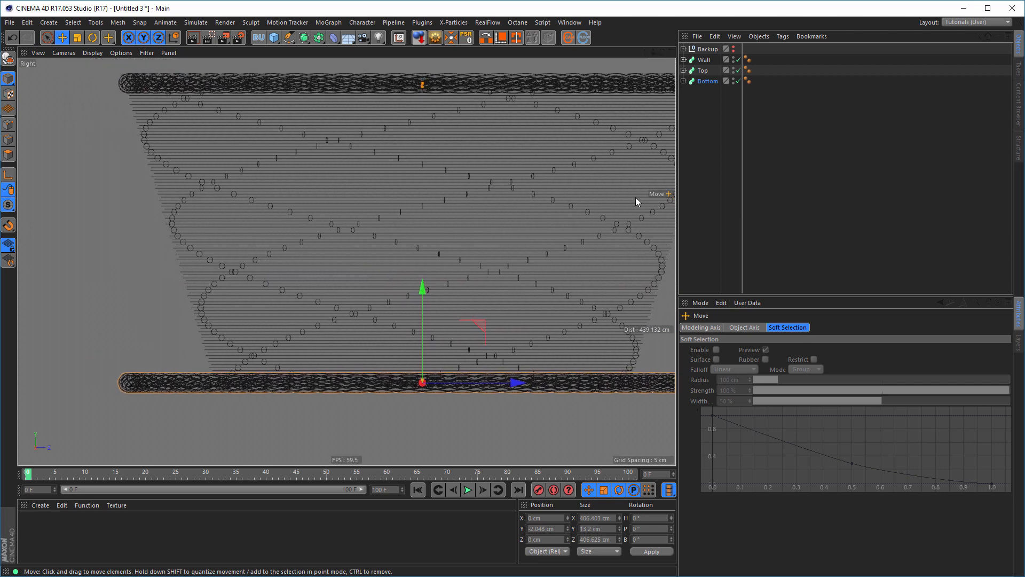
click(684, 81)
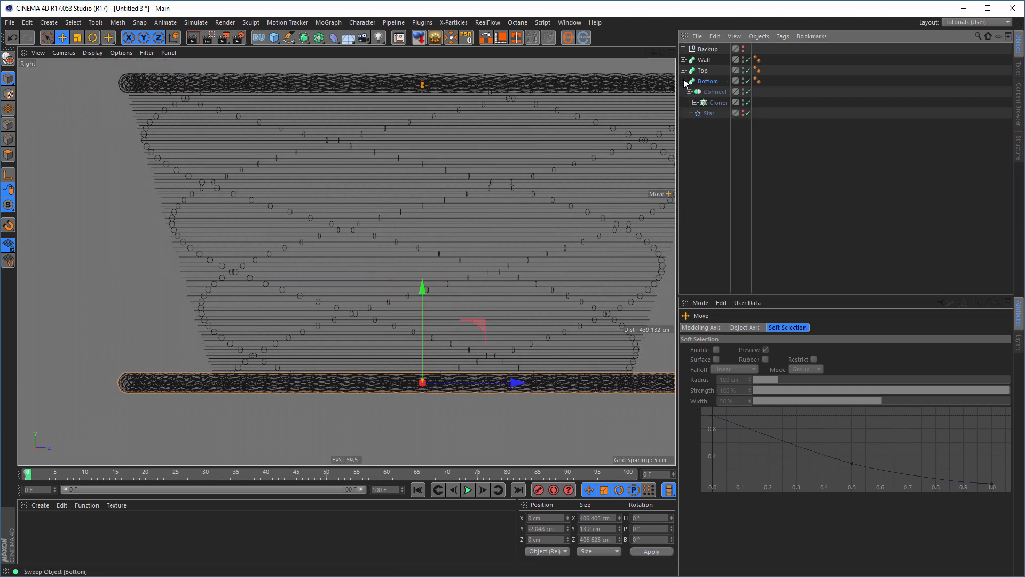
click(710, 114)
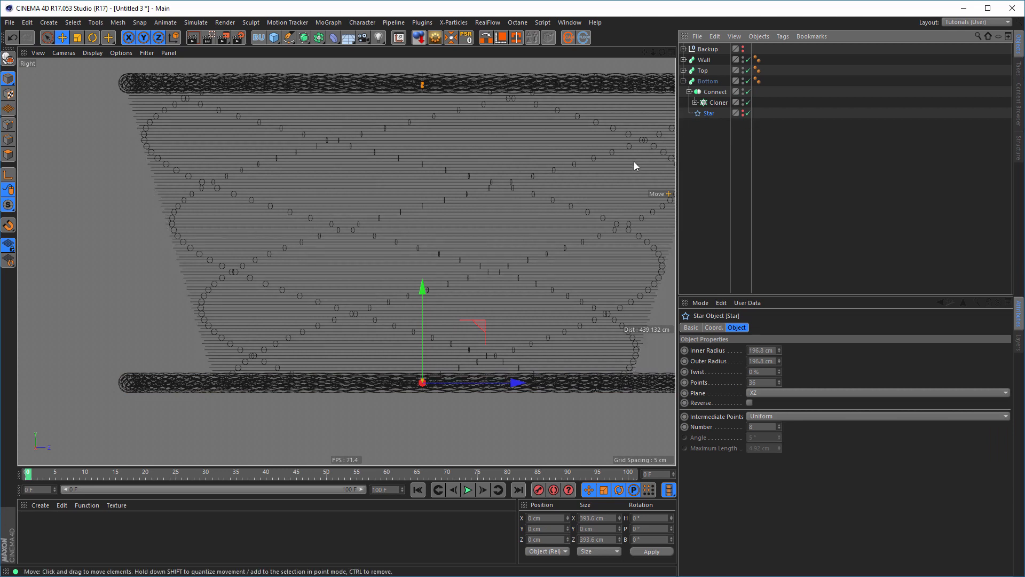
key(t)
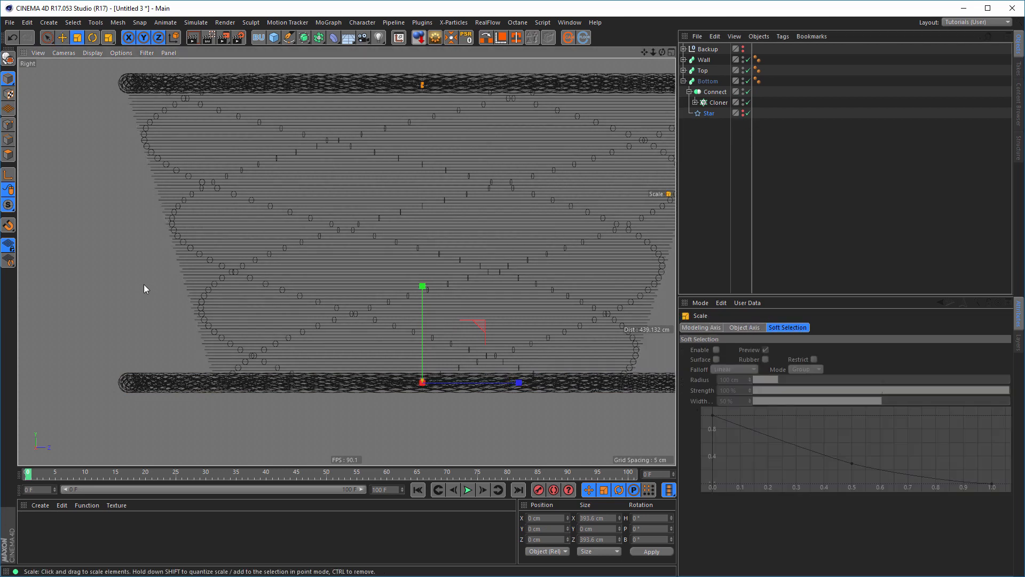
drag(132, 288, 23, 341)
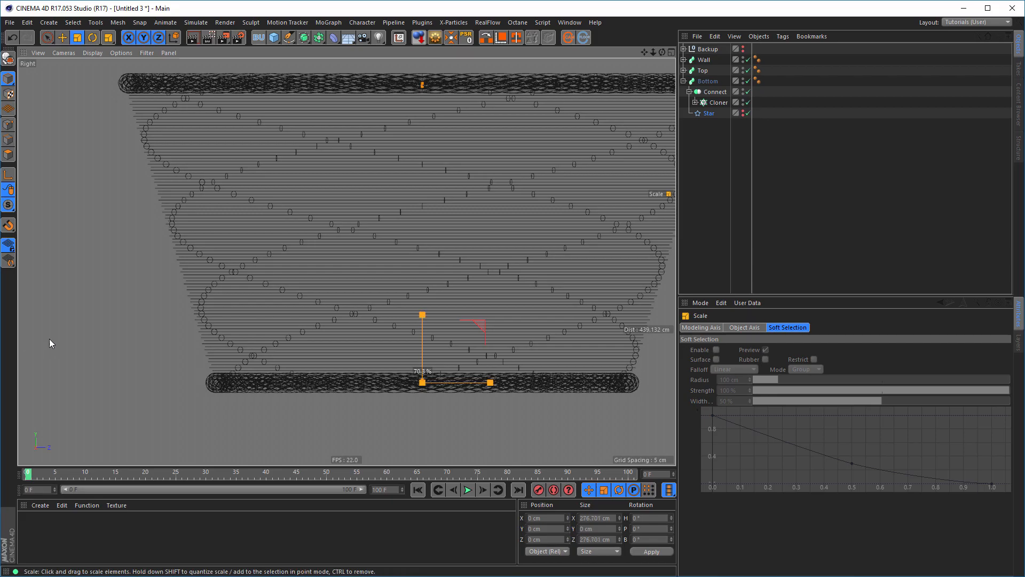
key(F5)
middle_click(183, 224)
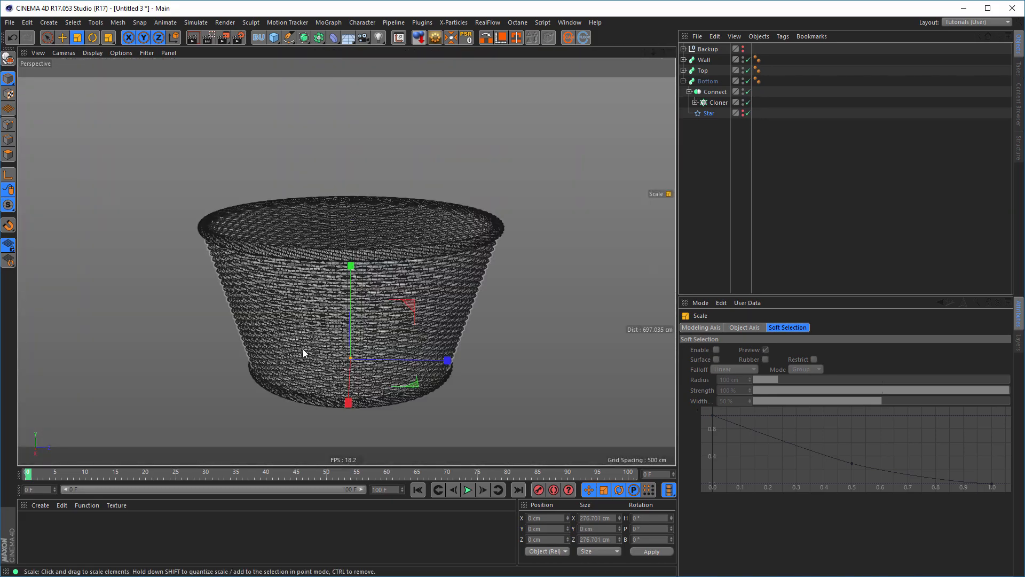
Scale the Star inside Bottom down slightly to about 272 cm across so the ring hugs the wall's lower edge
alt+drag(332, 267, 288, 288)
alt+right_drag(271, 277, 453, 248)
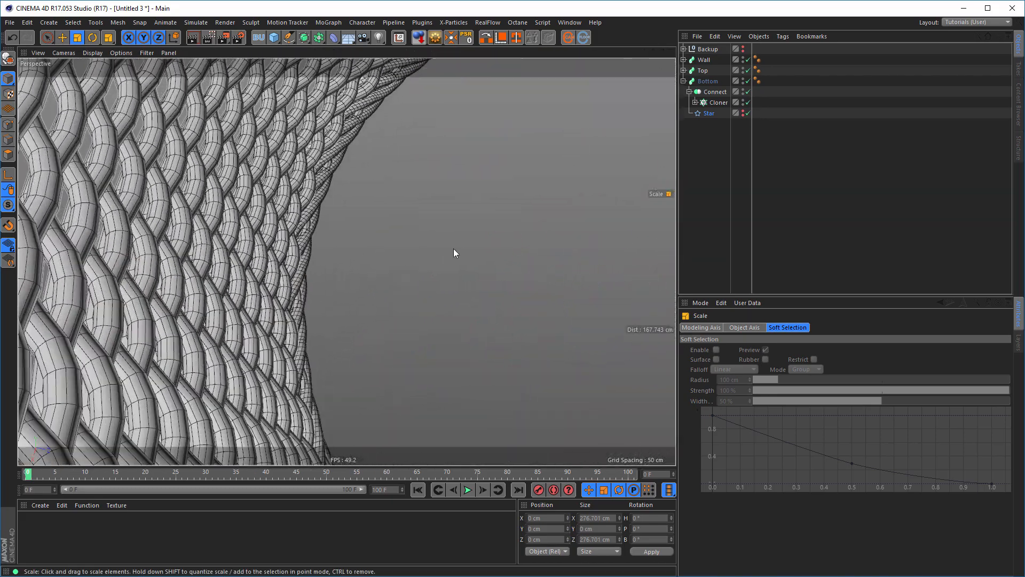
drag(470, 243, 464, 246)
alt+drag(464, 245, 314, 267)
alt+drag(223, 302, 269, 399)
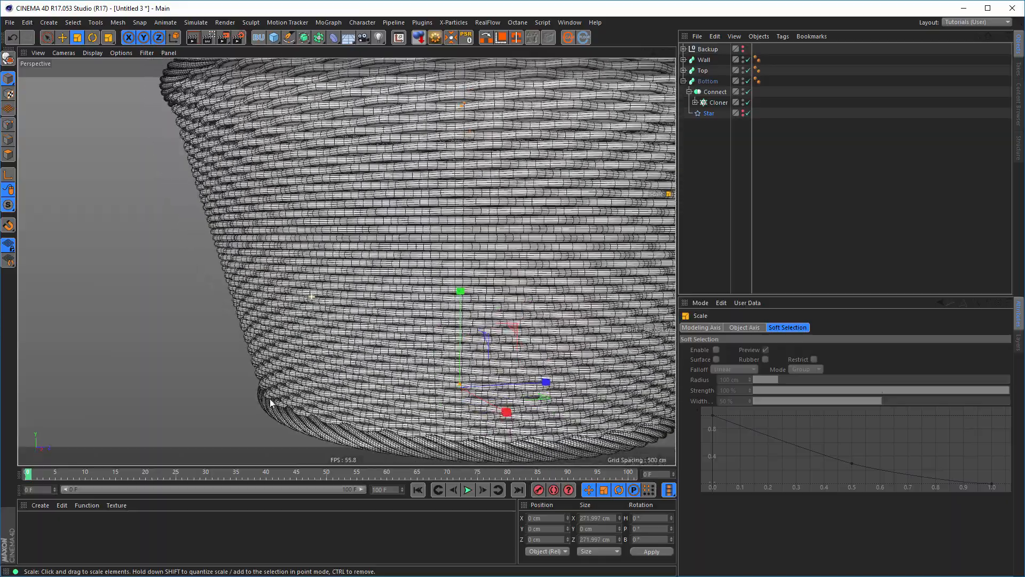
alt+middle_drag(347, 332, 363, 277)
alt+drag(383, 328, 364, 321)
scroll(407, 296, down, 6)
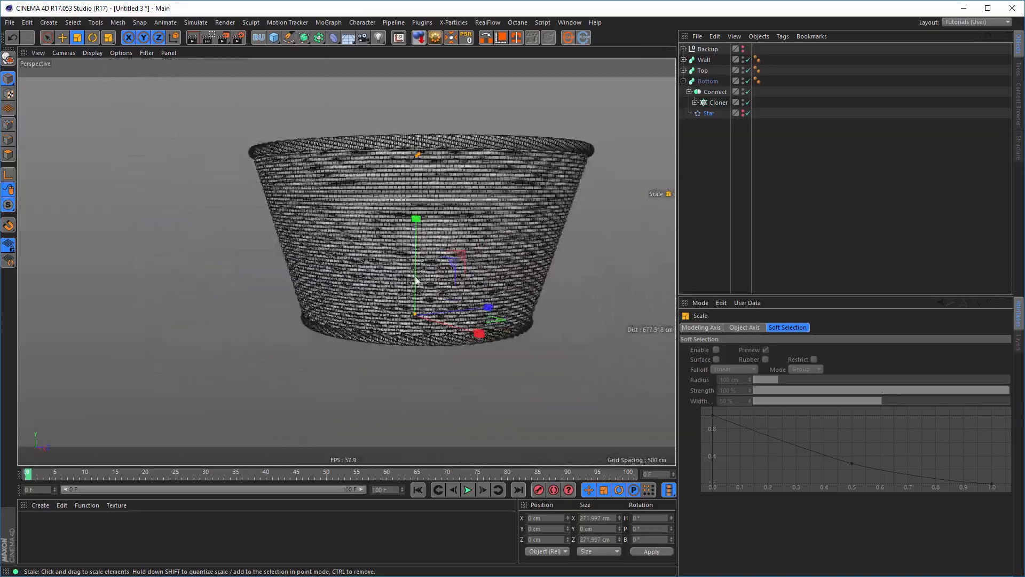
Reset the visibility of the Star inside Bottom and copy it out to the top level of the object hierarchy
alt+middle_drag(416, 280, 393, 323)
alt+drag(410, 300, 440, 207)
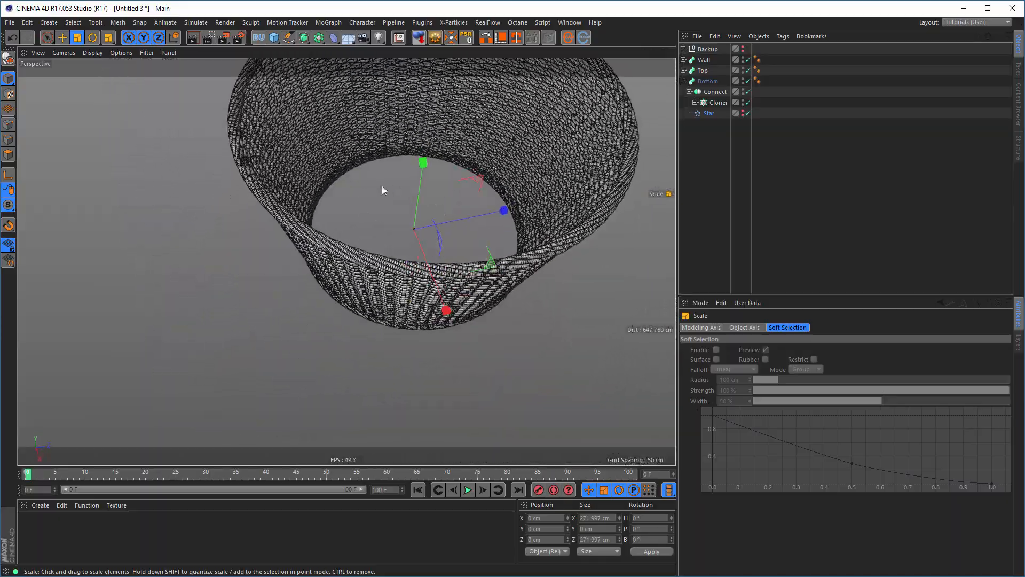
alt+middle_drag(385, 226, 326, 300)
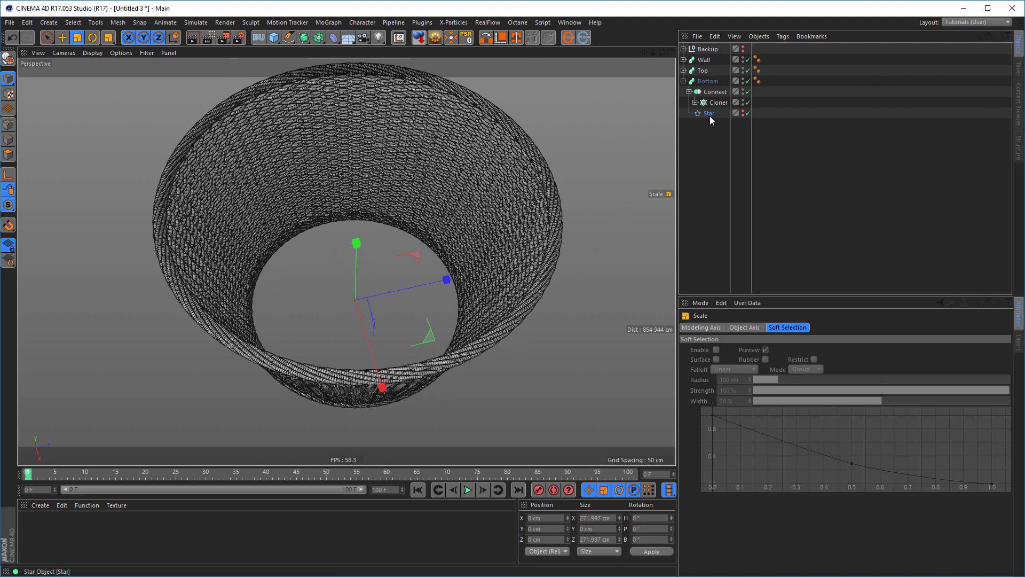
ctrl+click(743, 113)
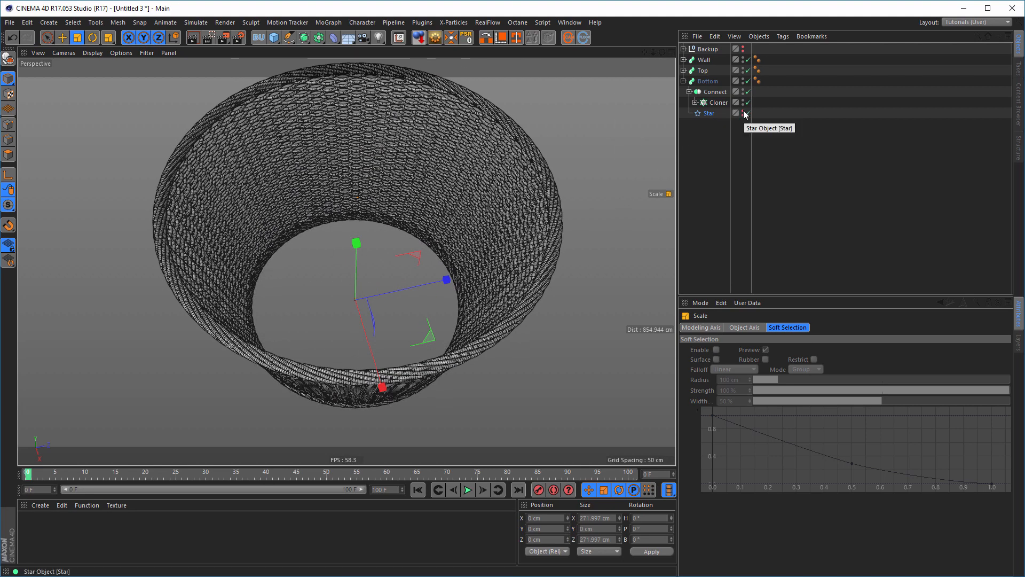
click(706, 114)
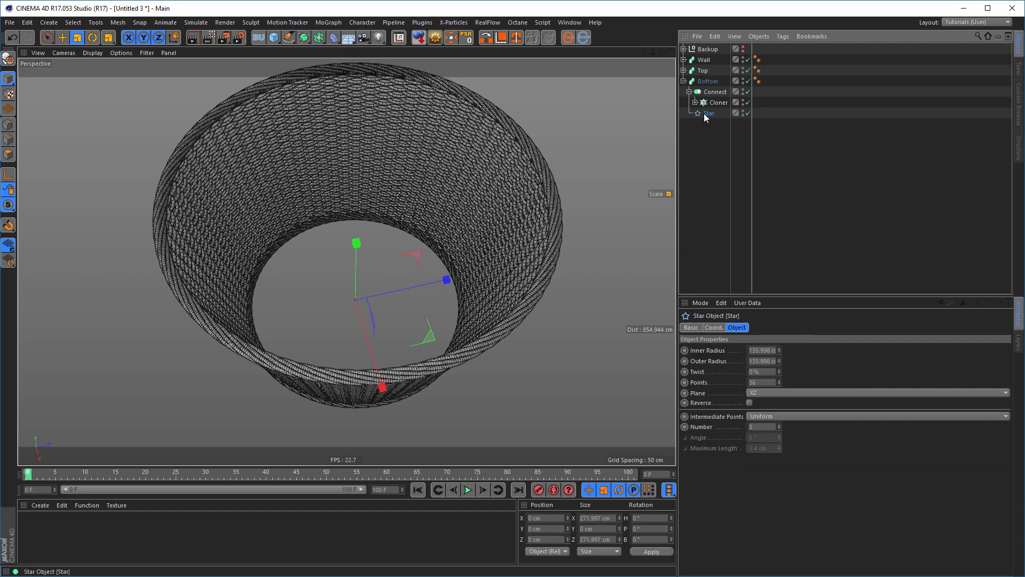
drag(705, 114, 699, 152)
ctrl+drag(694, 200, 694, 200)
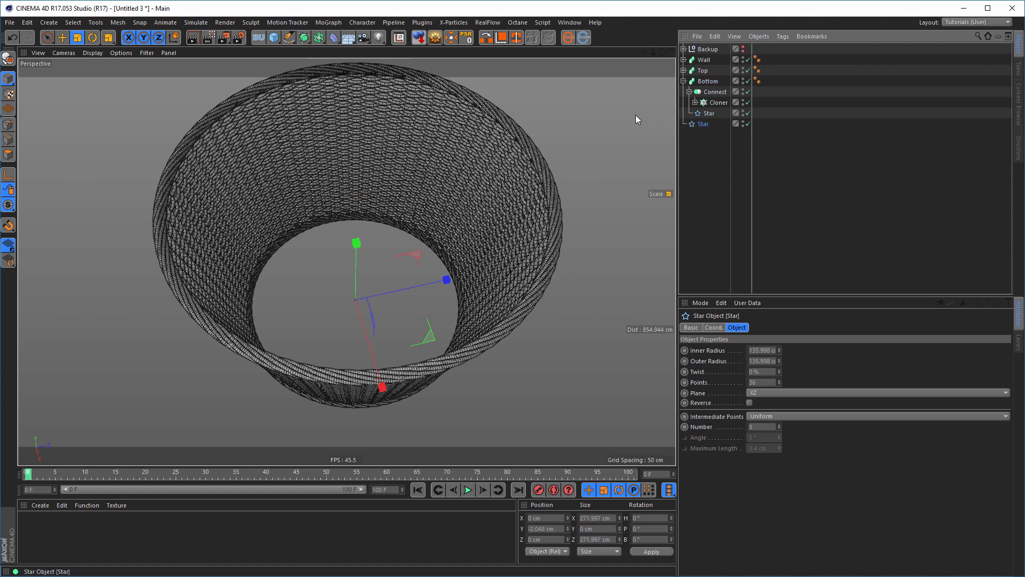
Add an Extrude as the parent of the copied Star with movement 0, 2 and 0 cm to form the basket floor
click(304, 38)
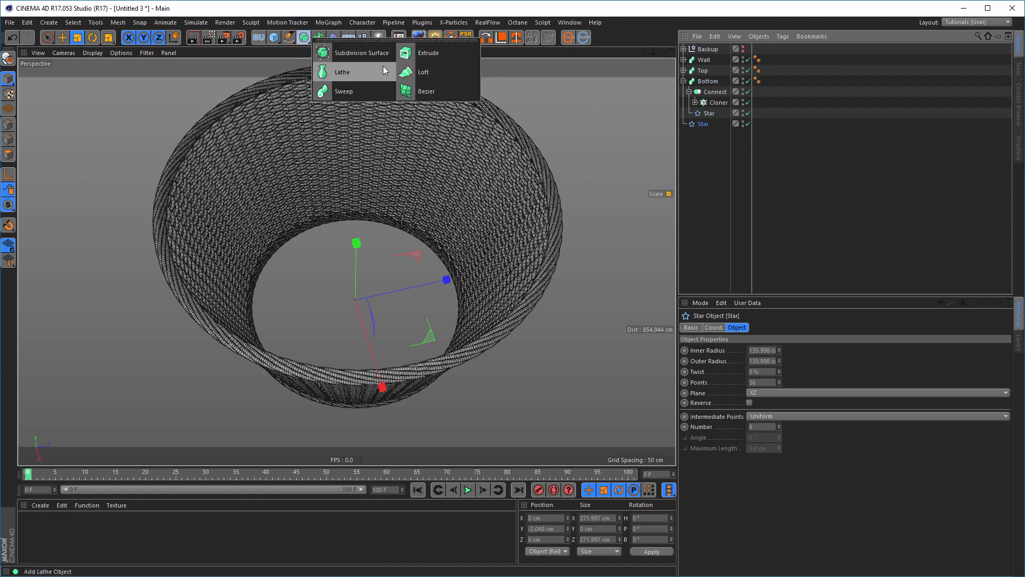
alt+click(425, 55)
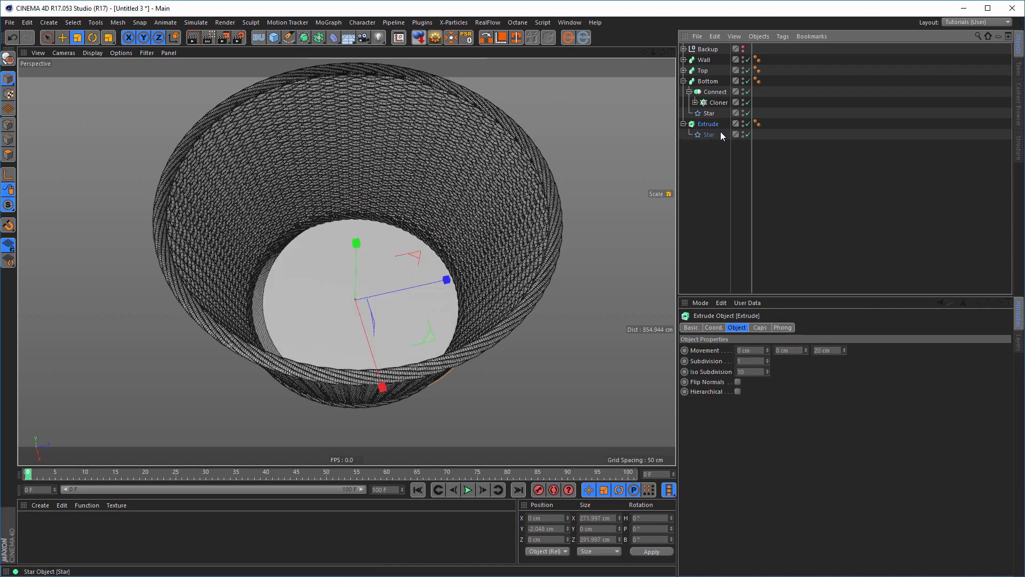
click(799, 351)
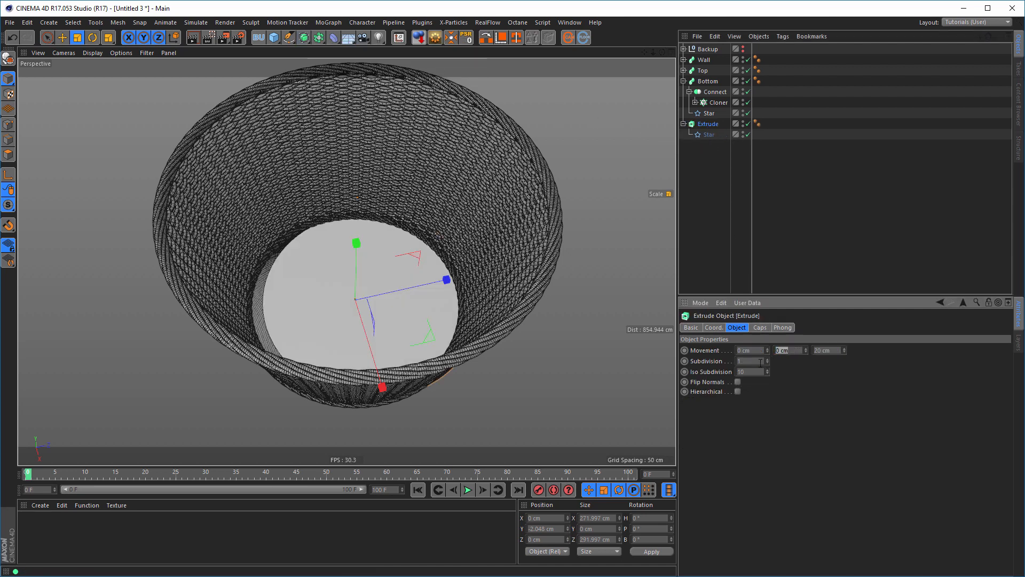
text(2)
key(Tab)
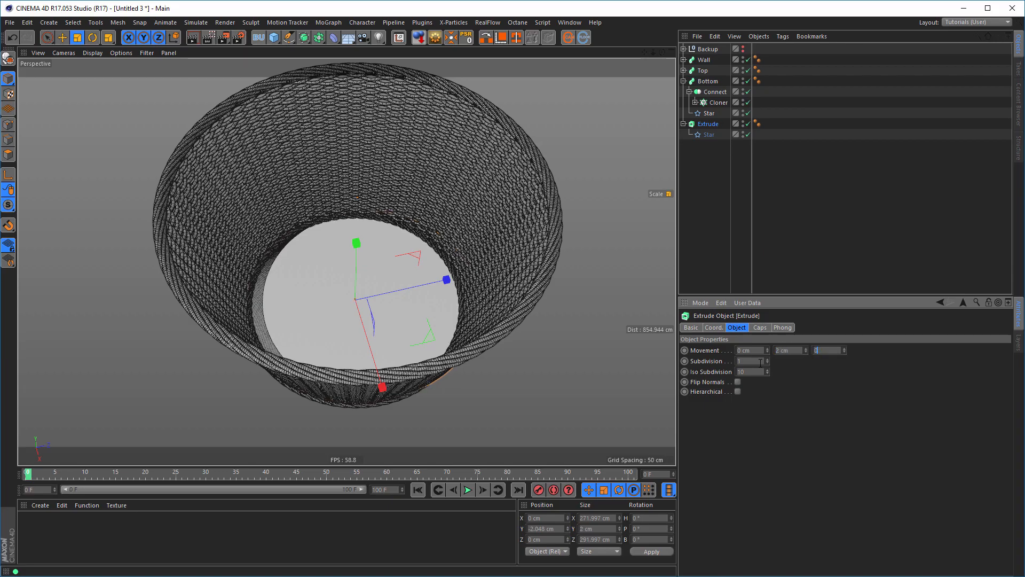
Check the basket from the outside and collapse the hierarchy of the Bottom Sweep
alt+drag(353, 320, 354, 385)
alt+drag(338, 326, 372, 302)
scroll(372, 302, up, 8)
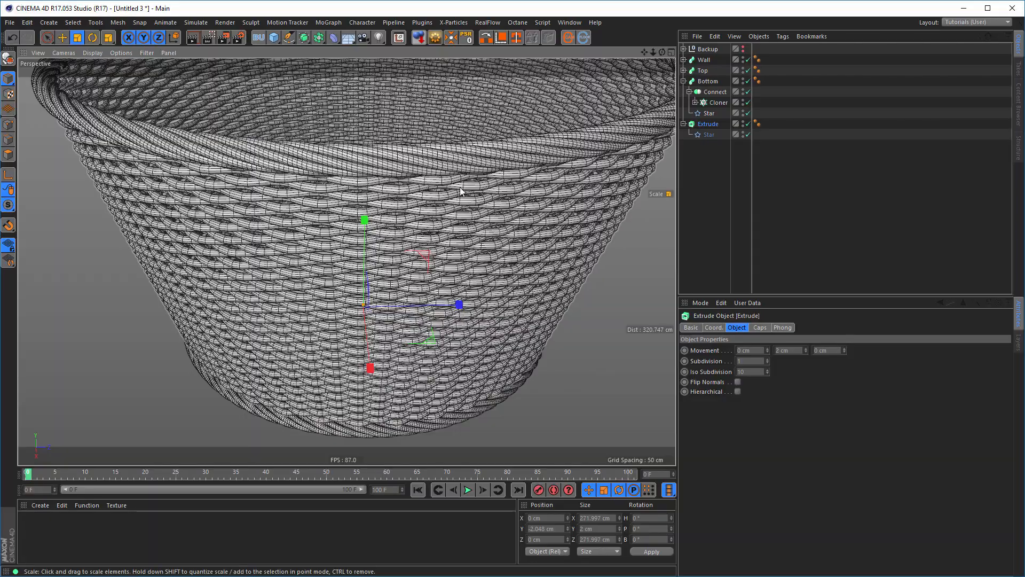
alt+drag(462, 269, 457, 248)
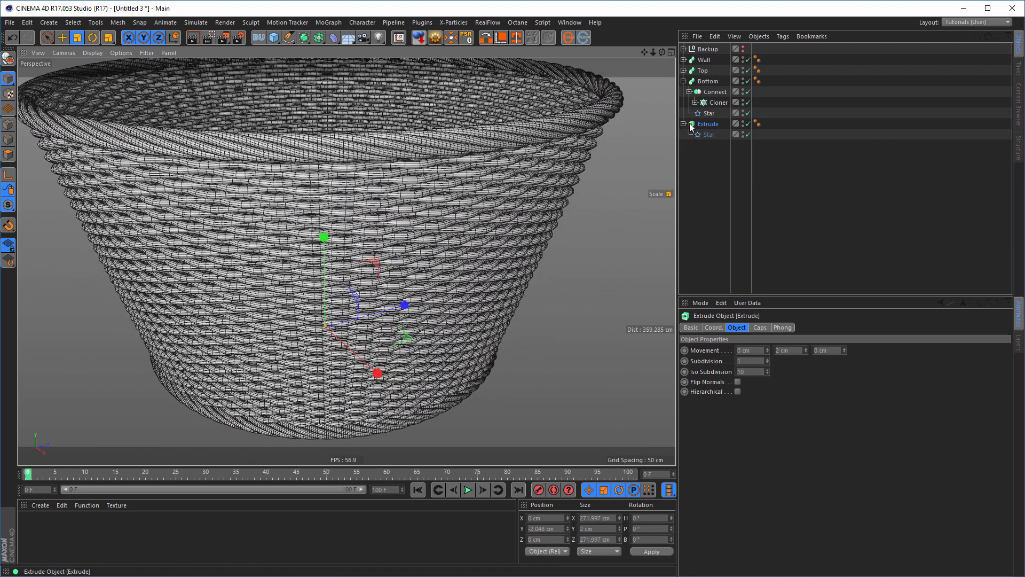
click(693, 93)
key(Delete)
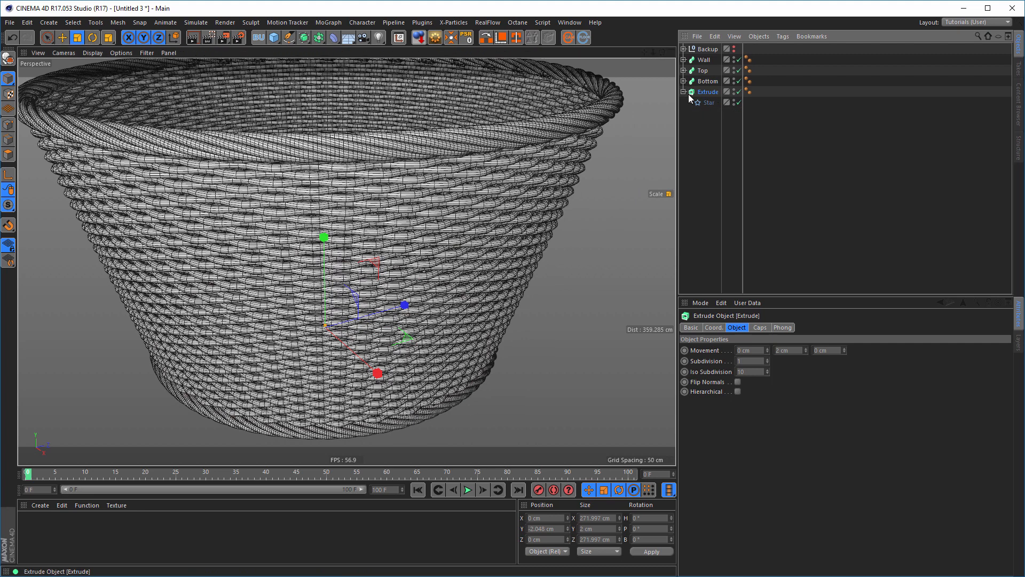
Copy the Star inside Extrude to the top level of the hierarchy and hide Wall, Top, Bottom and Extrude
click(707, 103)
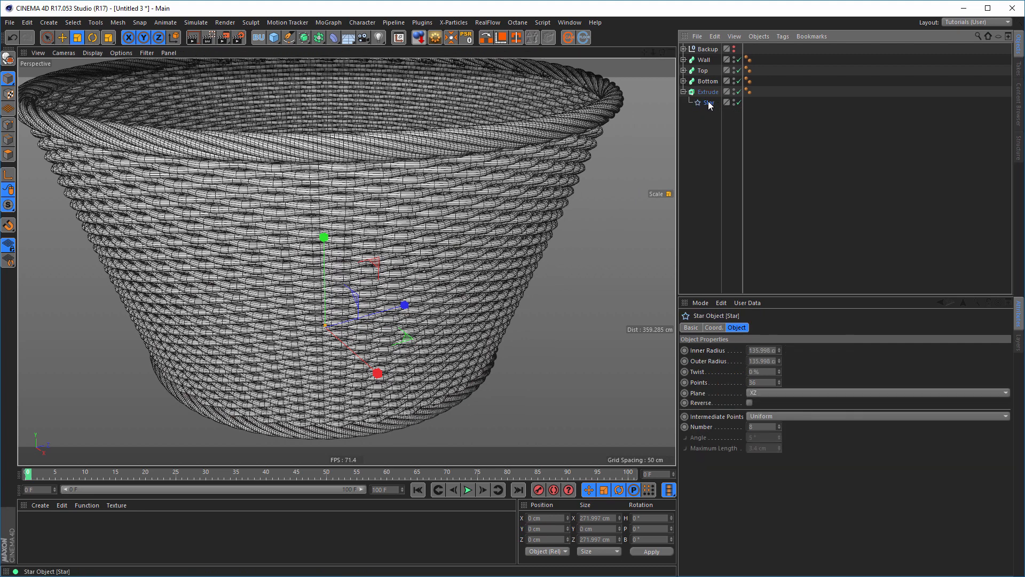
ctrl+drag(705, 103, 700, 161)
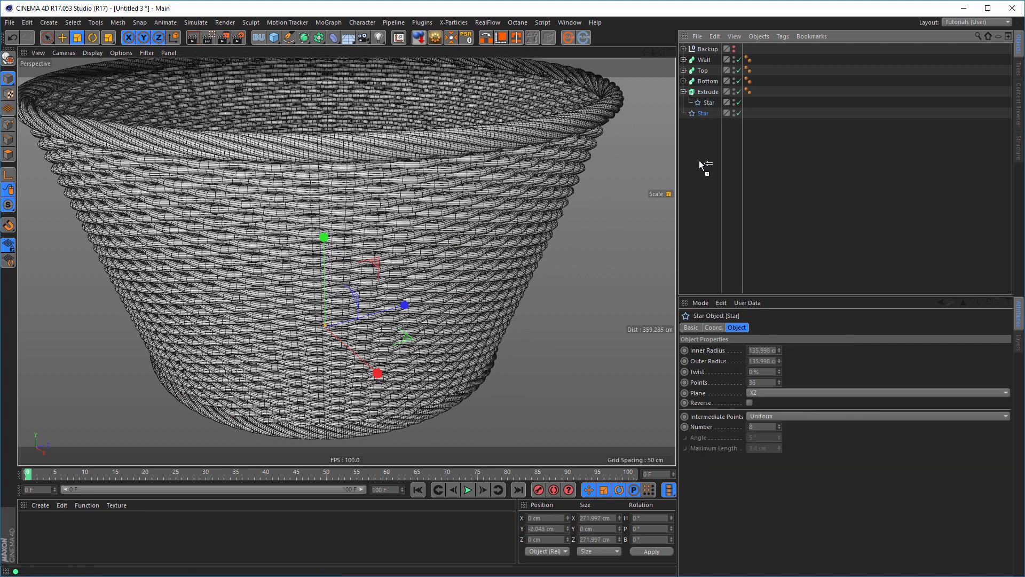
click(684, 92)
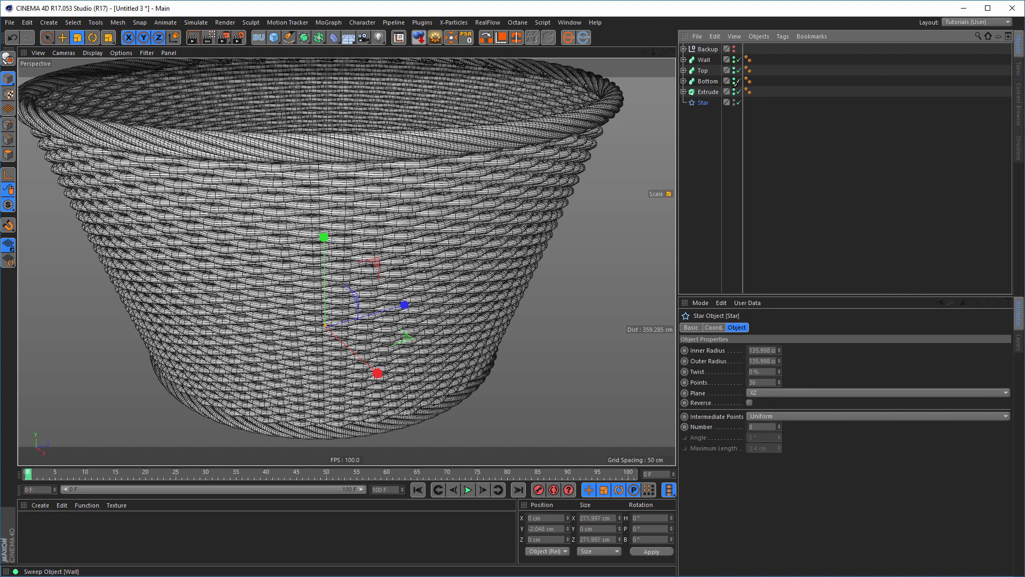
drag(736, 69, 734, 95)
alt+middle_drag(455, 331, 499, 240)
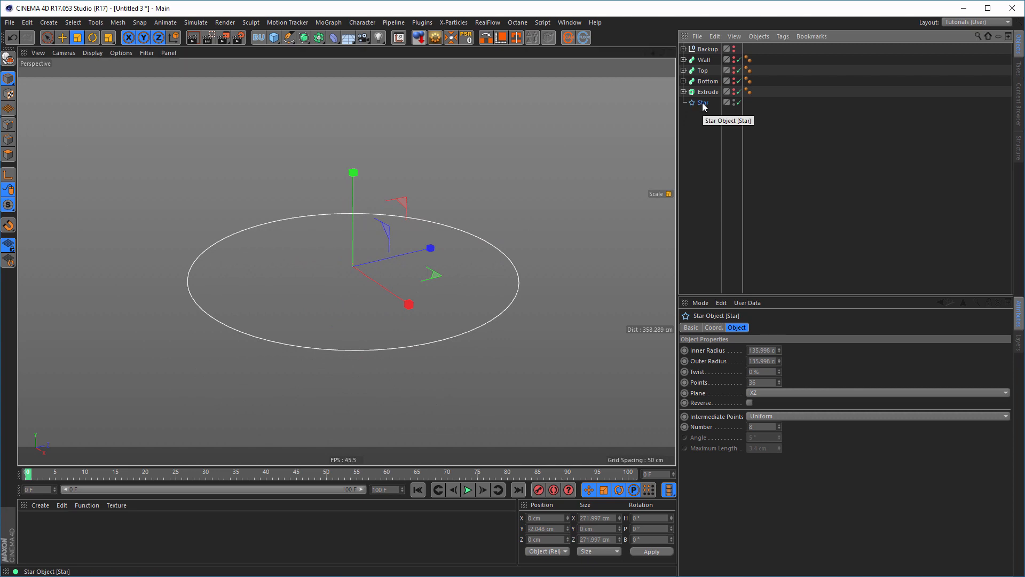
Add a Cylinder with a radius of 1 cm and 18 rotation segments
click(272, 39)
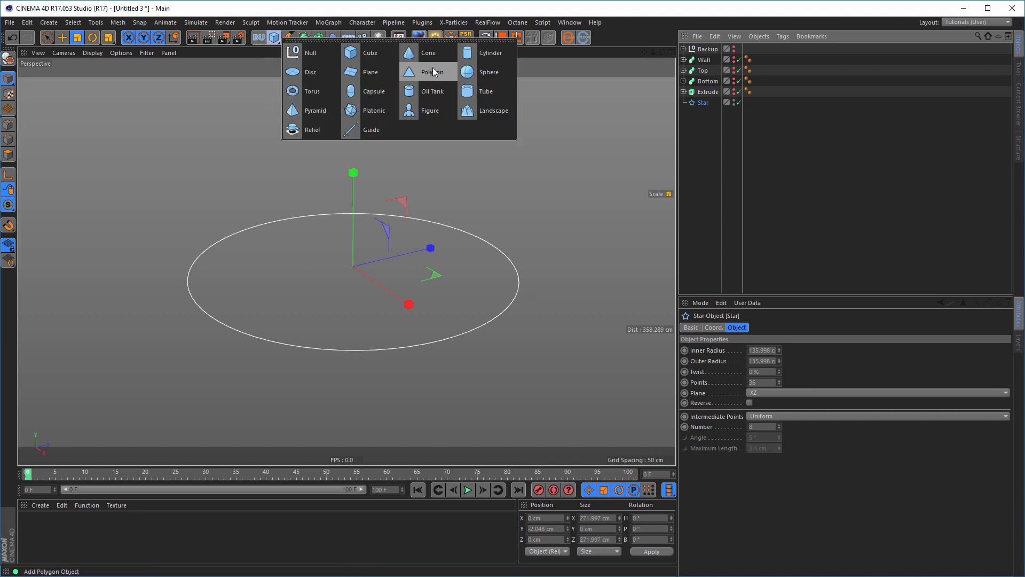
click(485, 53)
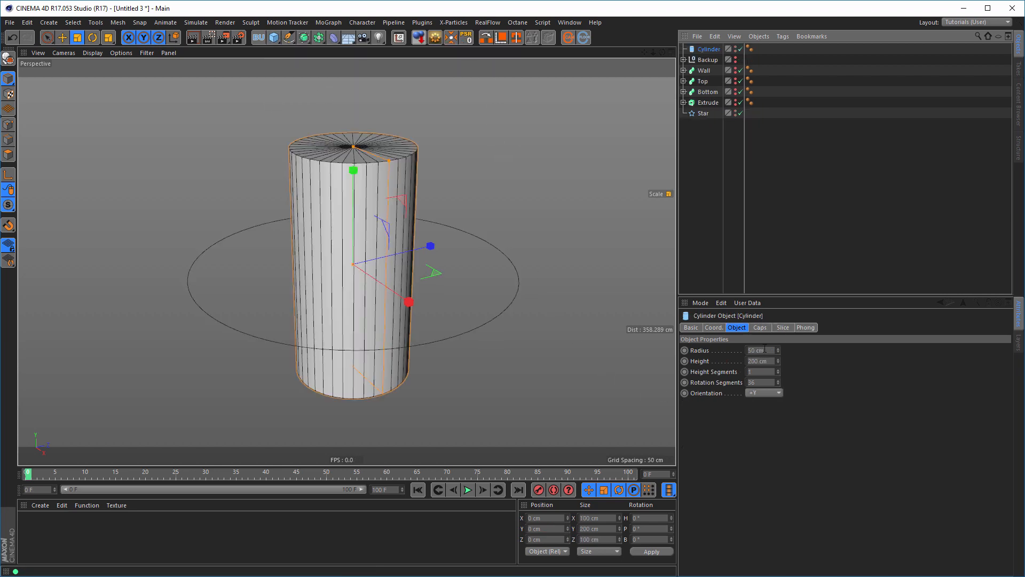
text(1)
key(Return)
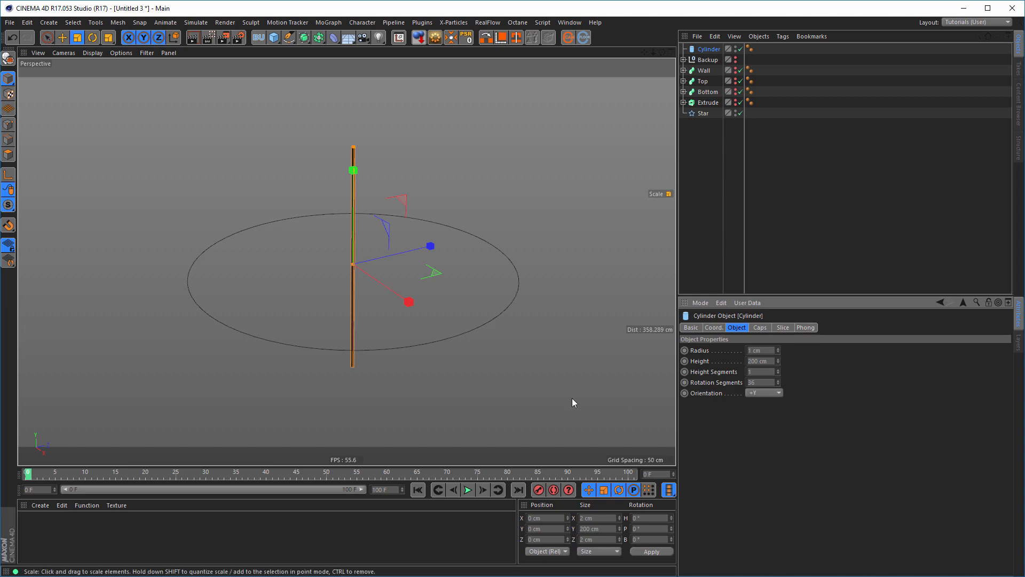
drag(766, 383, 717, 410)
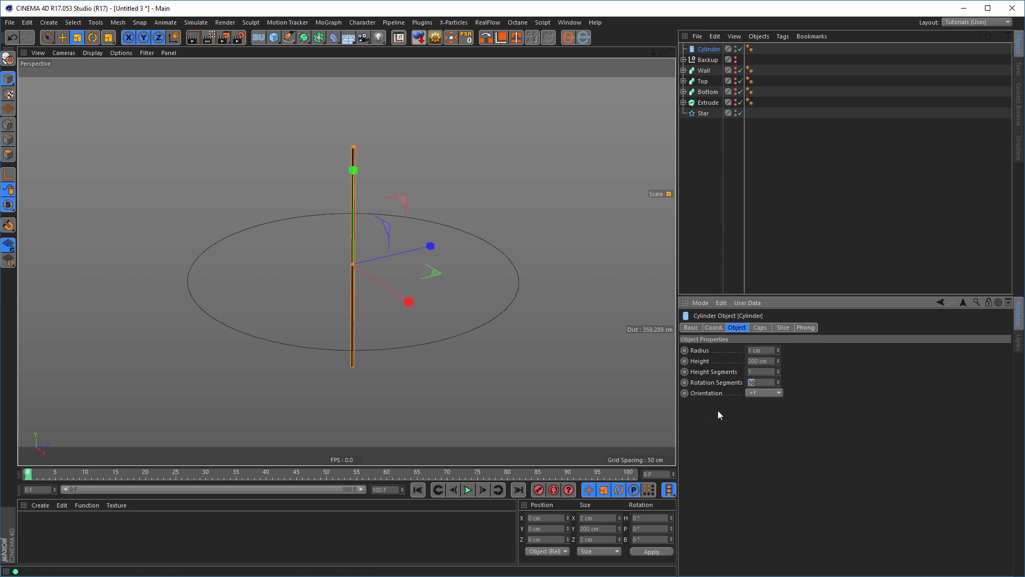
text(18)
key(Return)
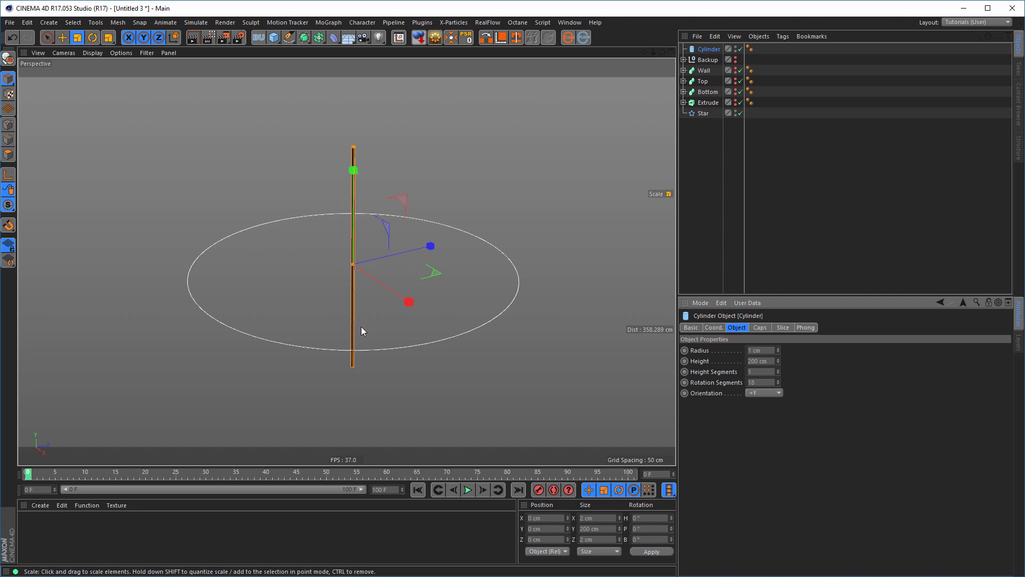
Move the Cylinder below the Star in the object hierarchy and add a MoGraph Cloner as its parent
mouse_move(360, 326)
alt+right_down()
mouse_move(473, 309)
mouse_move(407, 341)
mouse_move(369, 342)
alt+right_up()
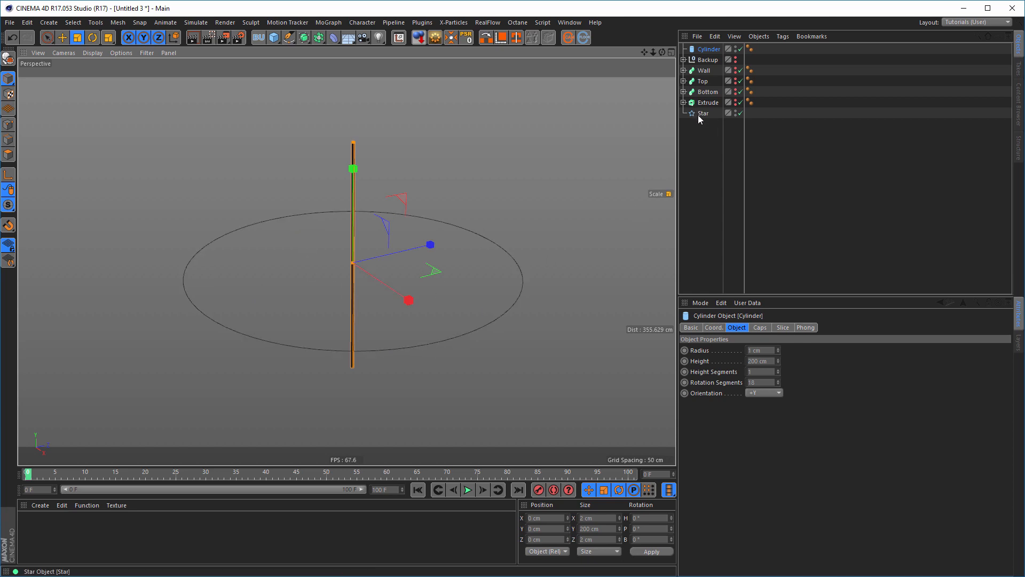
drag(708, 49, 708, 115)
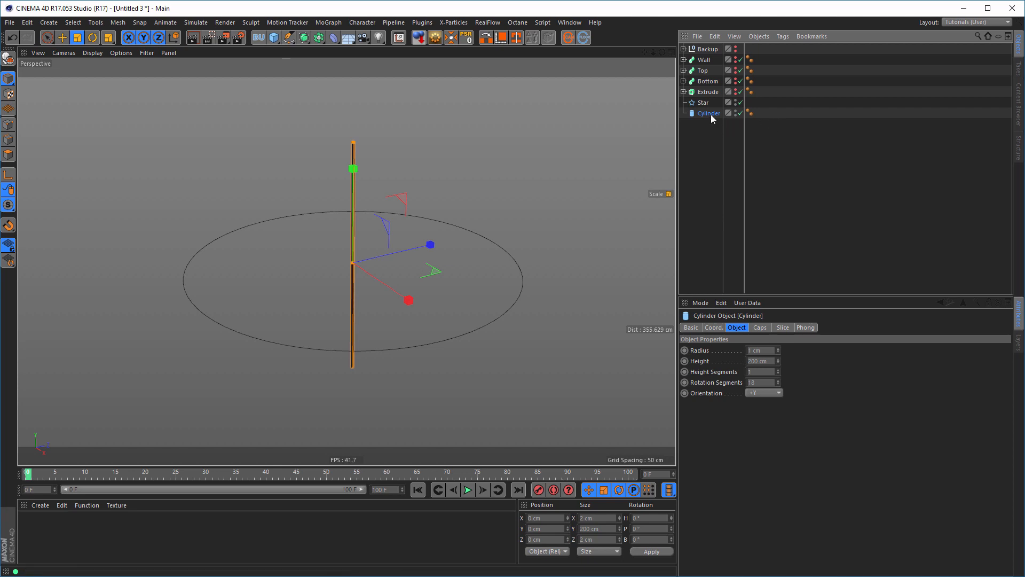
click(328, 23)
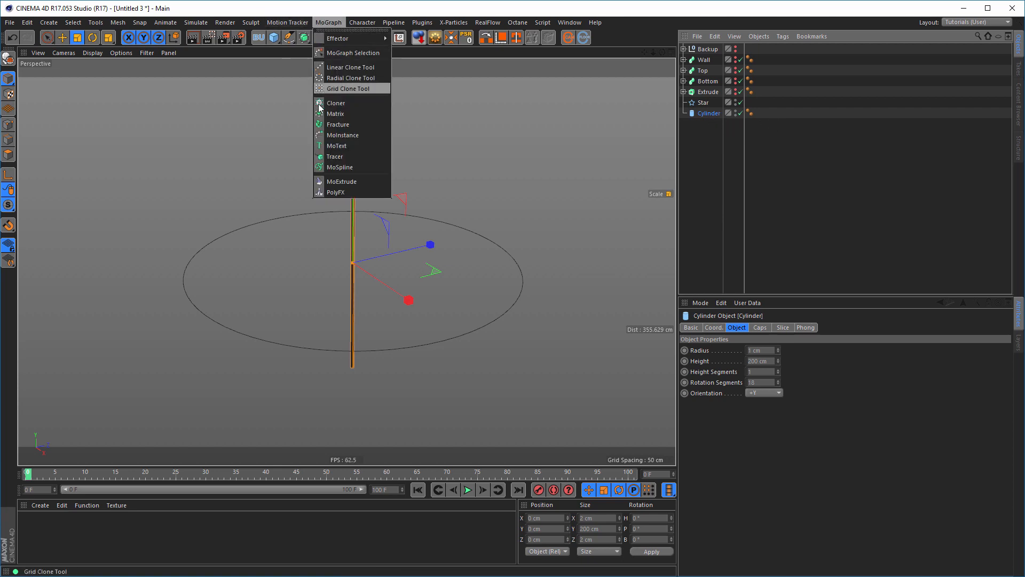
alt+click(335, 103)
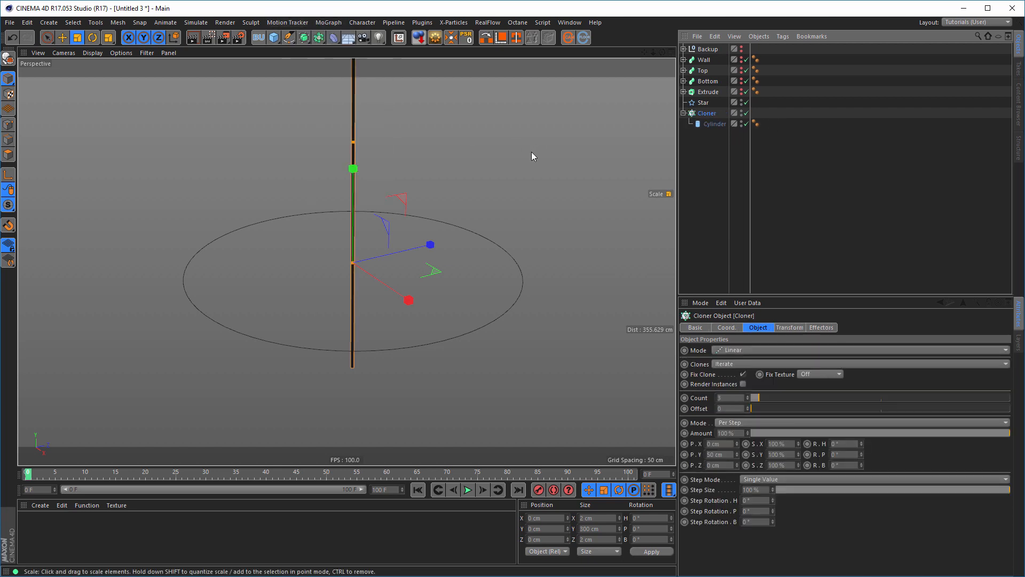
Set the Cloner to Object mode and distribute the cylinders along the top-level Star
click(749, 351)
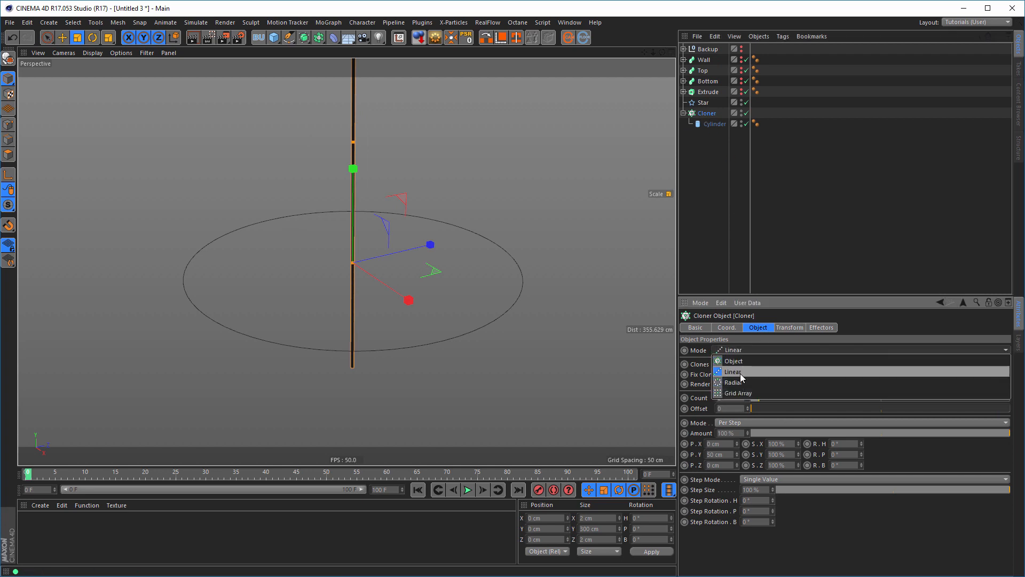
click(742, 361)
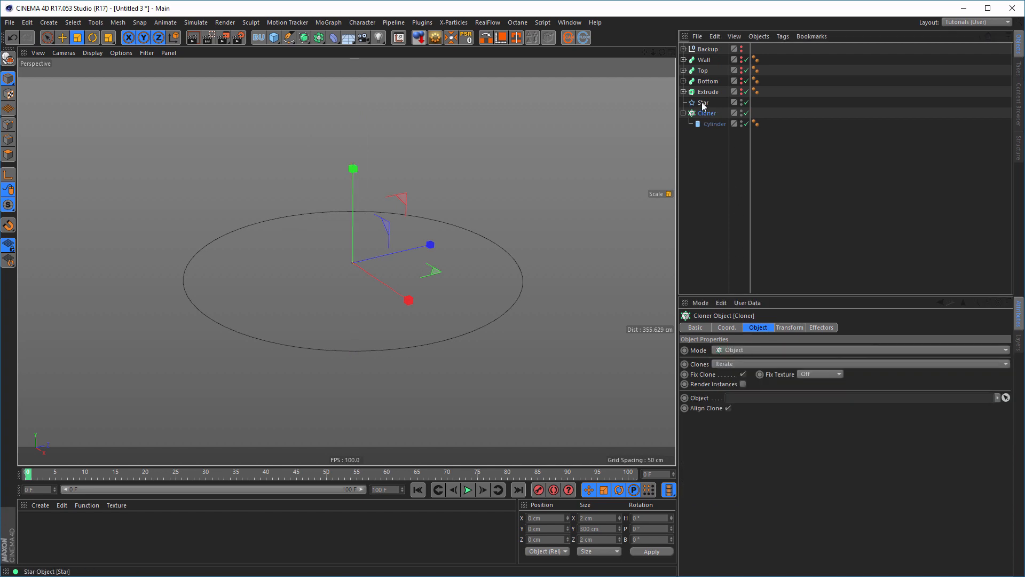
drag(703, 102, 755, 399)
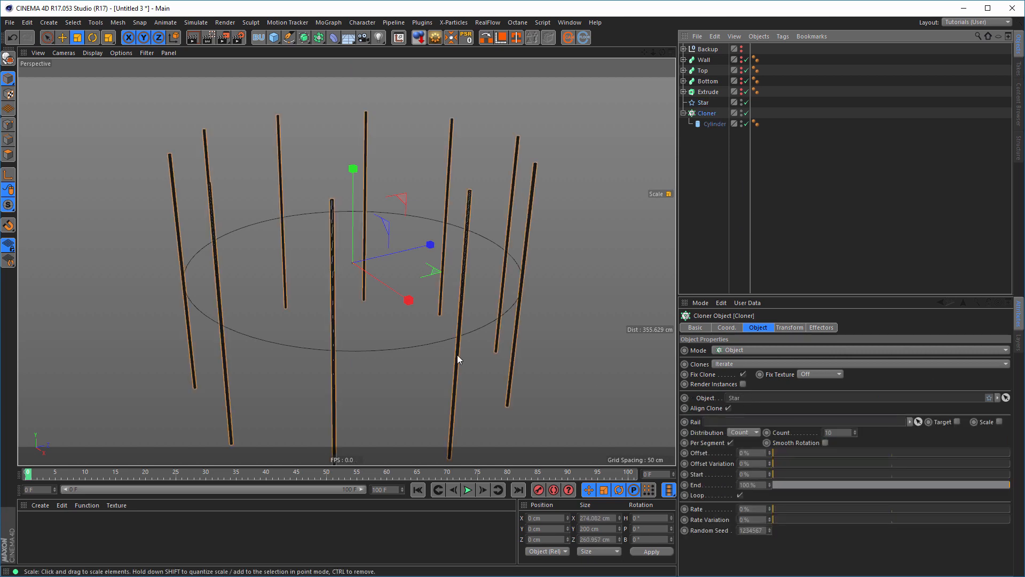
alt+right_drag(430, 338, 407, 341)
alt+middle_drag(407, 340, 395, 303)
alt+drag(395, 303, 395, 325)
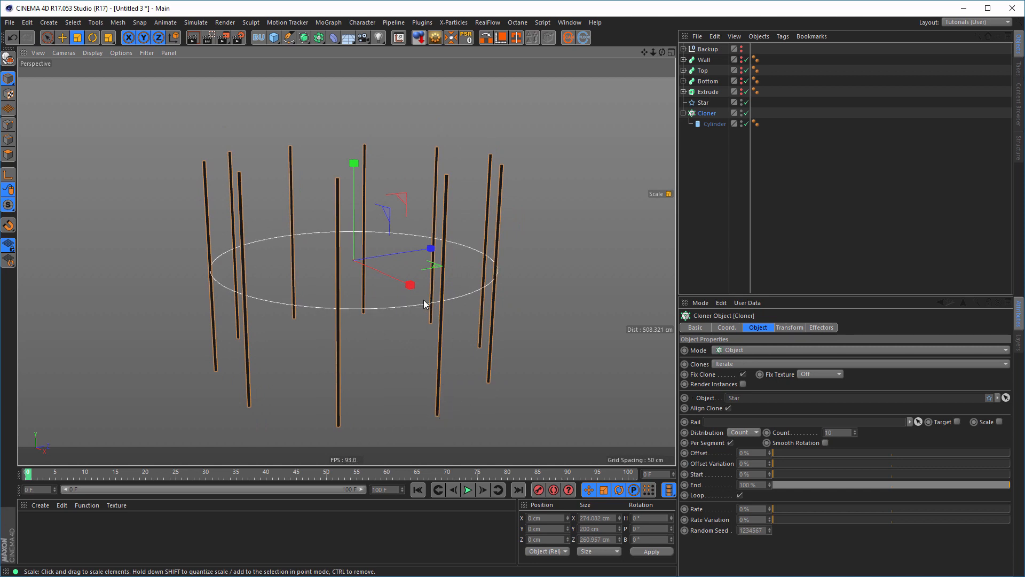
Set the Cloner's transform position Y to -100 cm so the rods stand on the Star ring
click(784, 326)
click(721, 374)
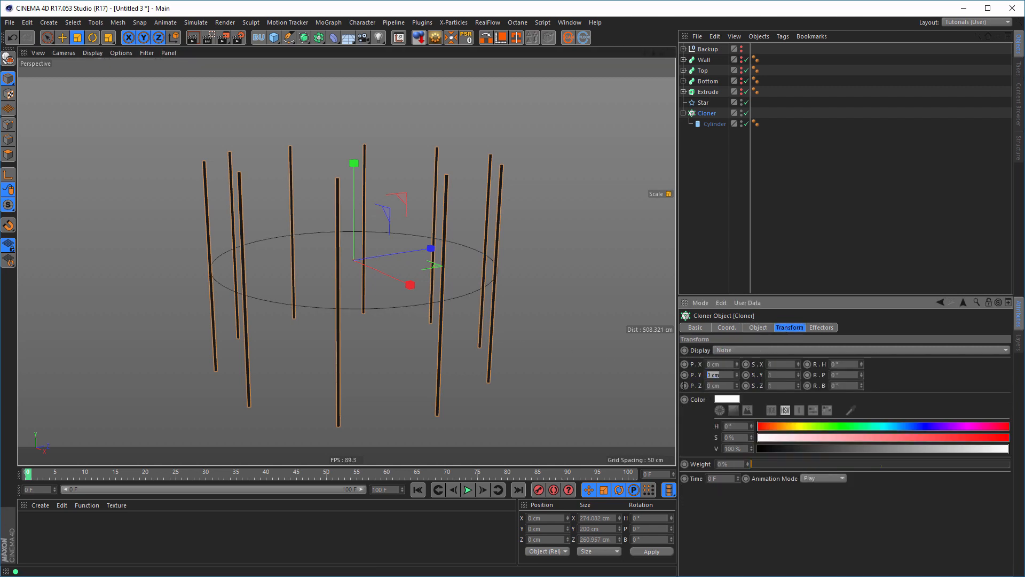
text(-100)
key(Return)
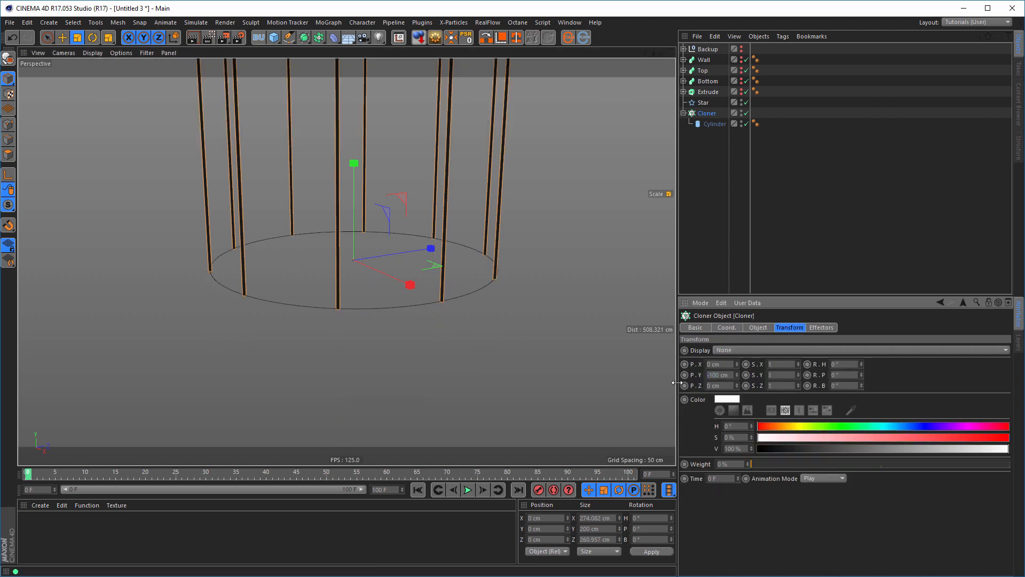
alt+middle_drag(473, 300, 480, 360)
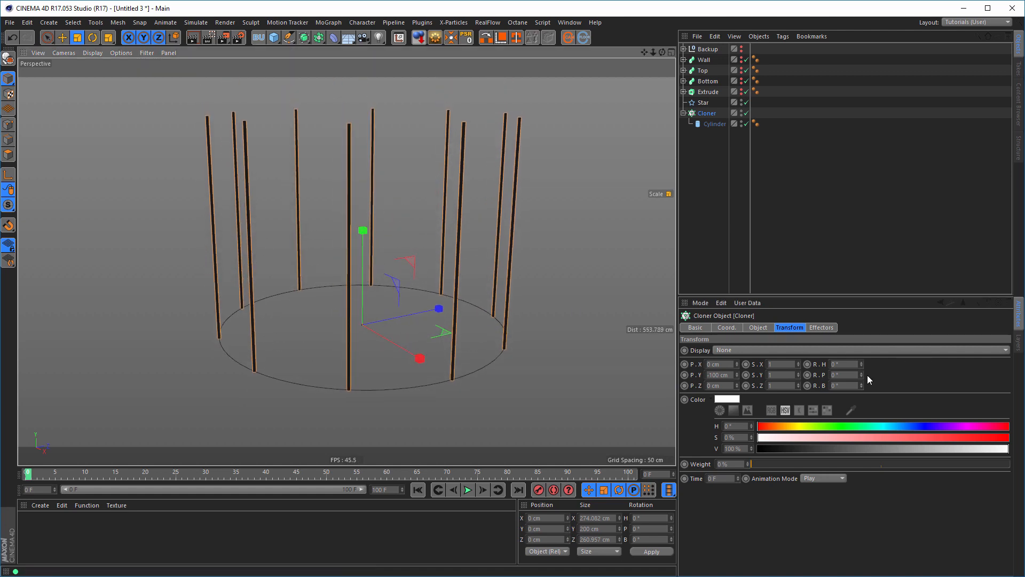
Try tilting the cloned rods outward with the Cloner's bank rotation, and set it back to 0°
drag(860, 385, 861, 375)
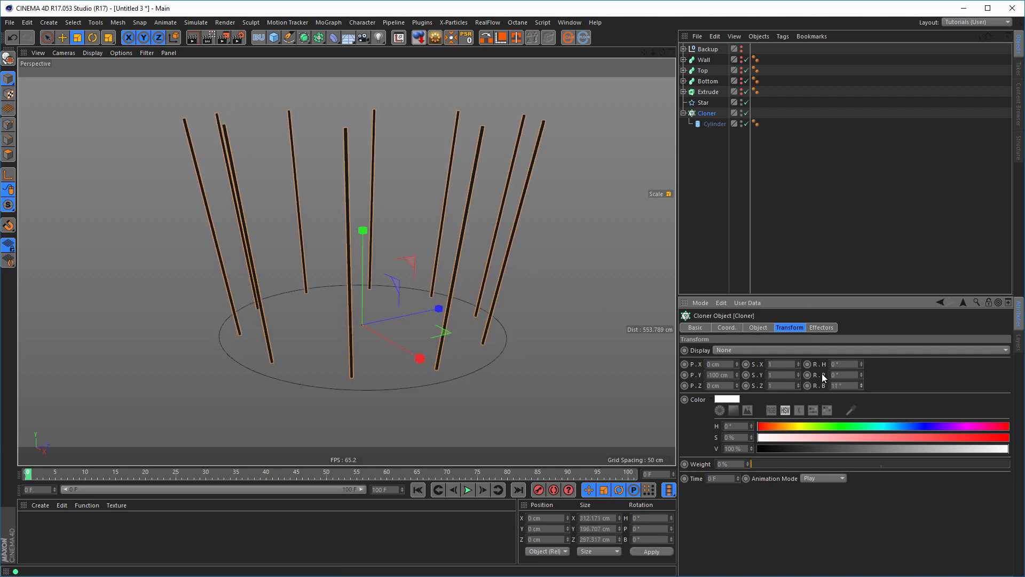
text(0)
key(Return)
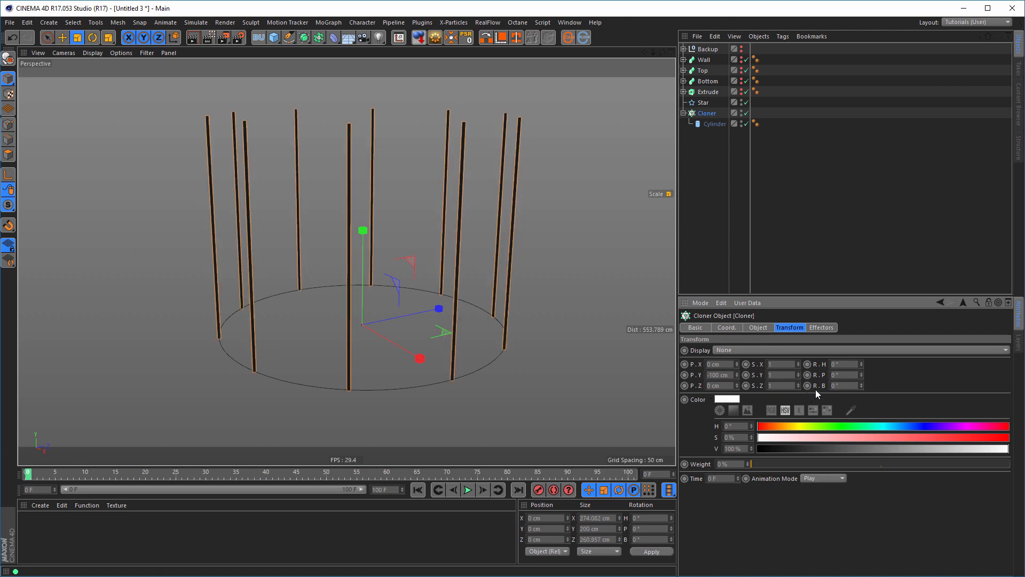
Copy the Cylinder out of the Cloner to the top level and convert the copy to a polygon object
click(706, 124)
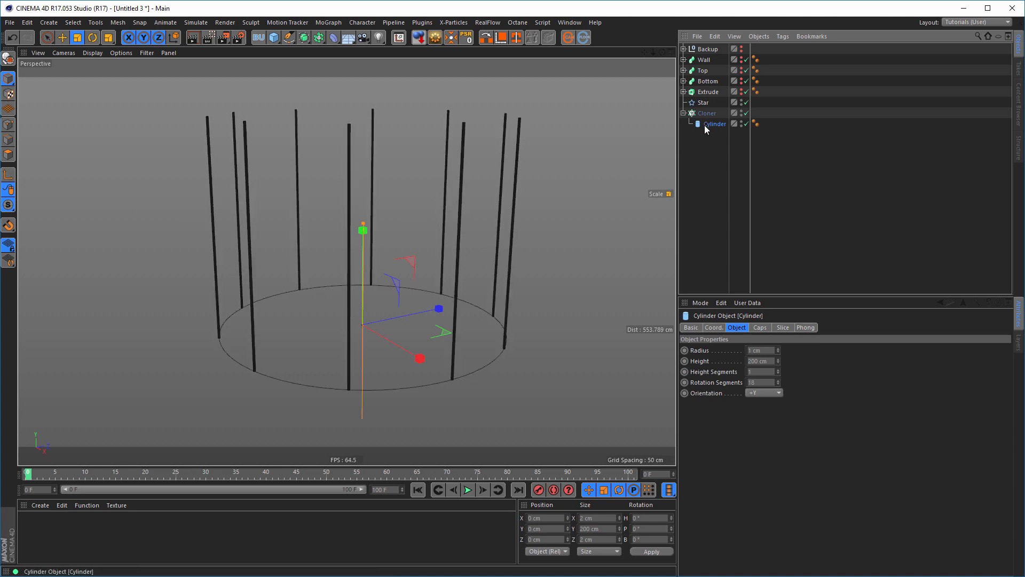
ctrl+drag(709, 123, 709, 168)
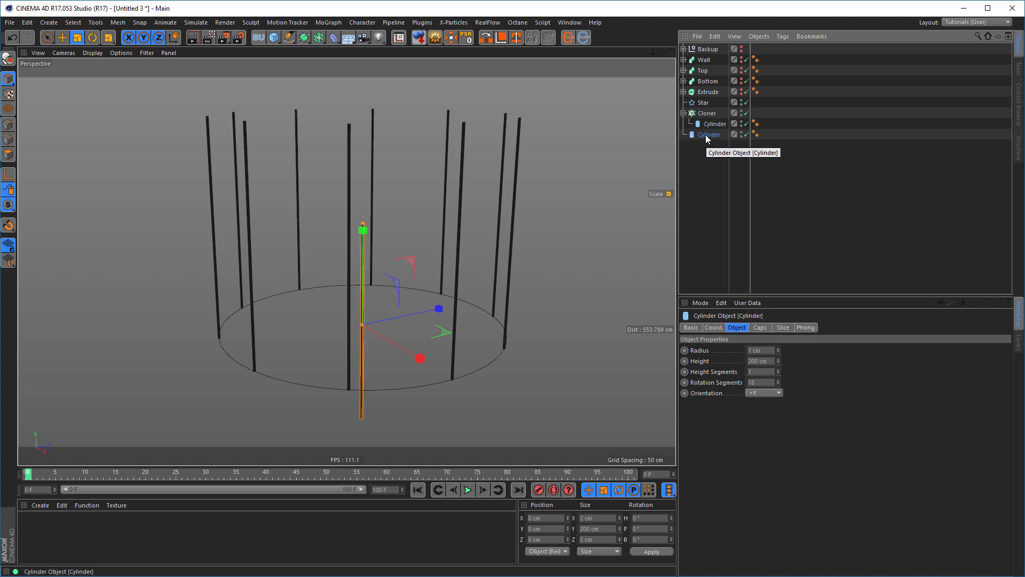
click(435, 38)
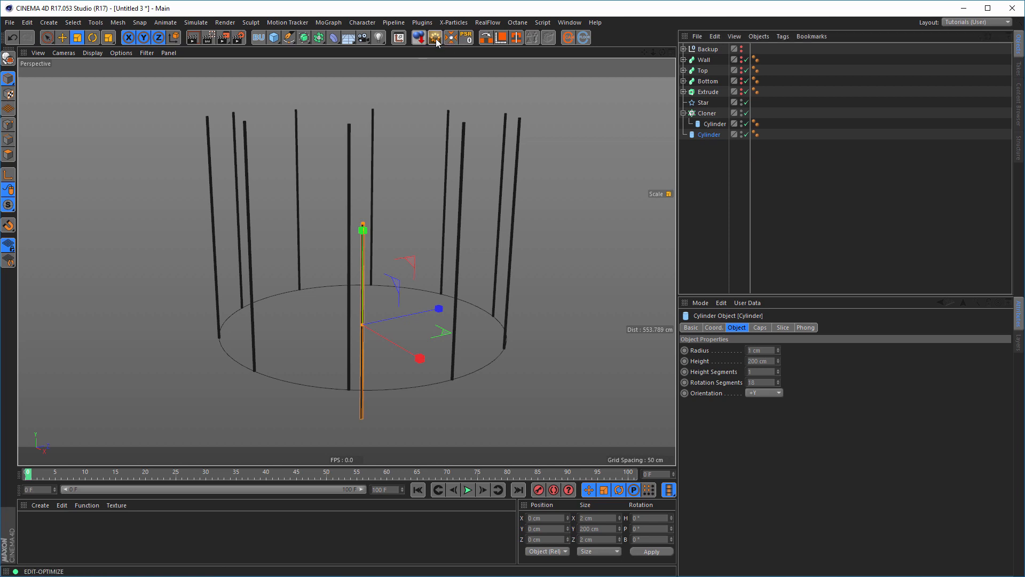
click(605, 330)
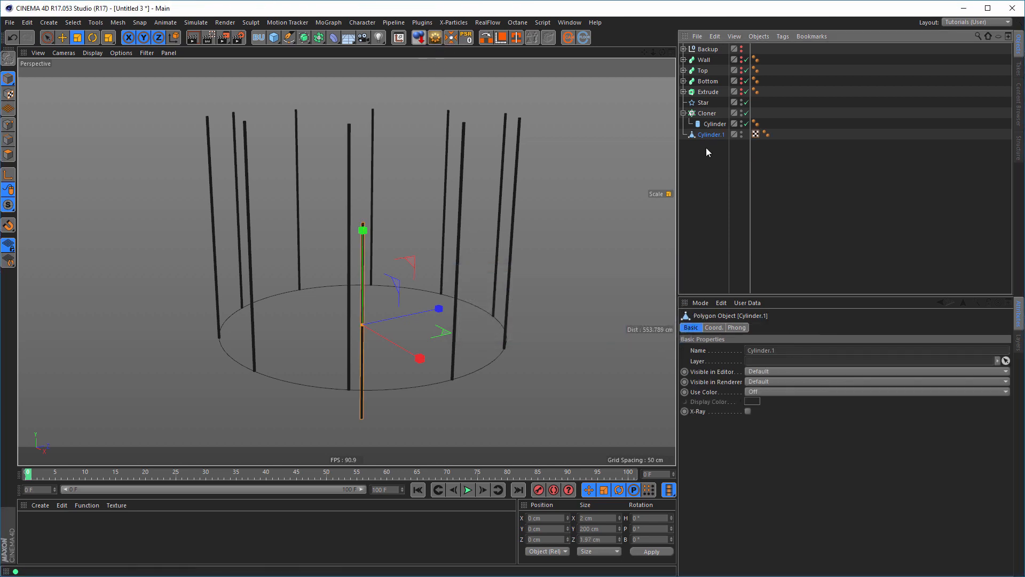
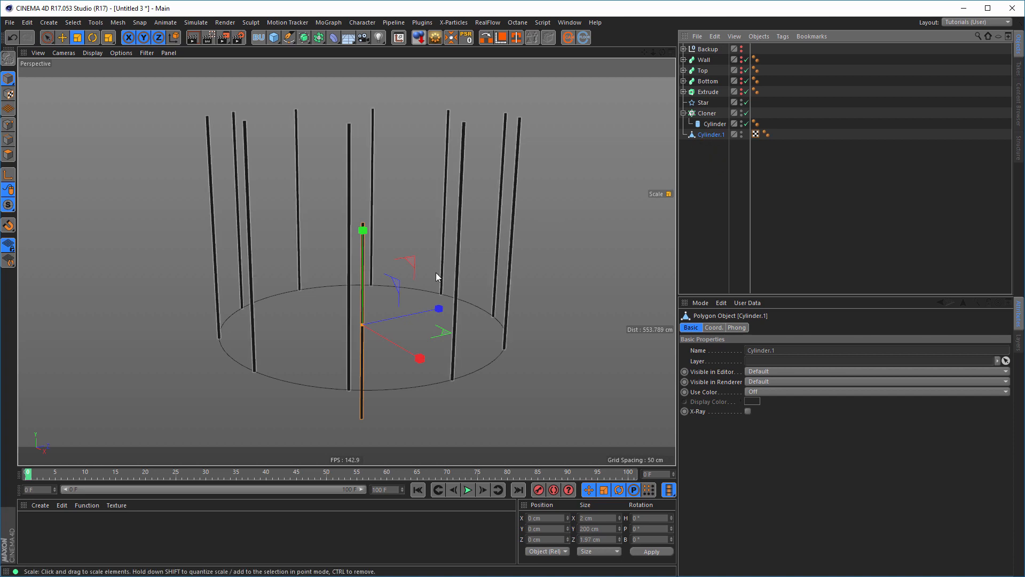
Move the polygon cylinder's axis to its lower end using Axis Center with Y at -100%
alt+drag(437, 275, 439, 280)
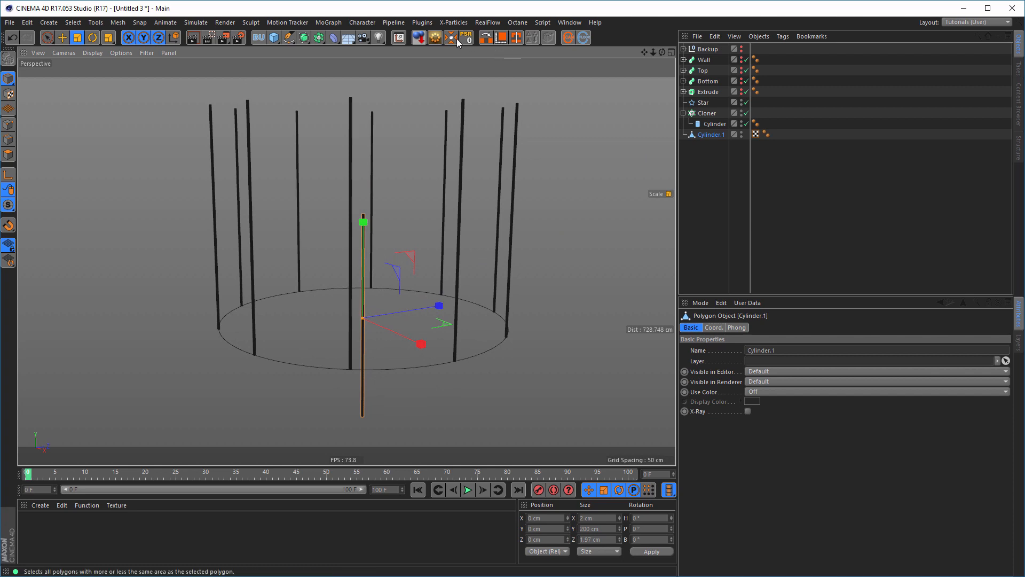
click(399, 39)
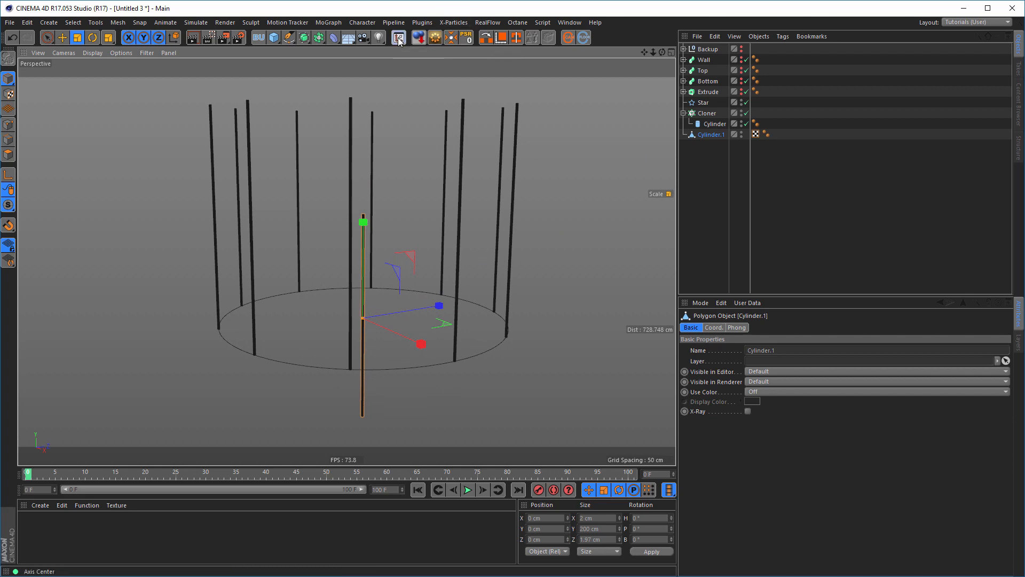
drag(347, 86, 314, 89)
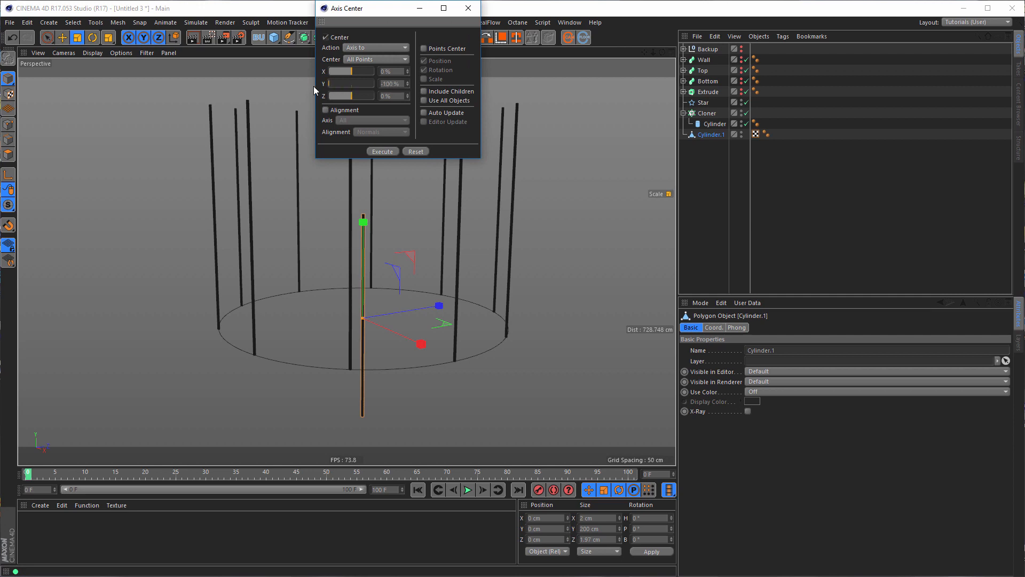
click(382, 152)
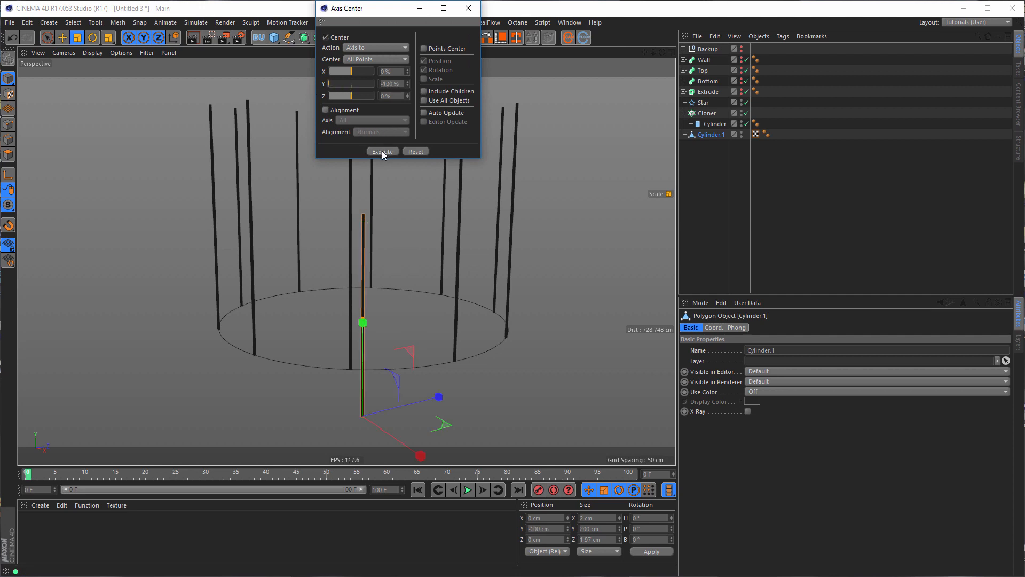
click(468, 8)
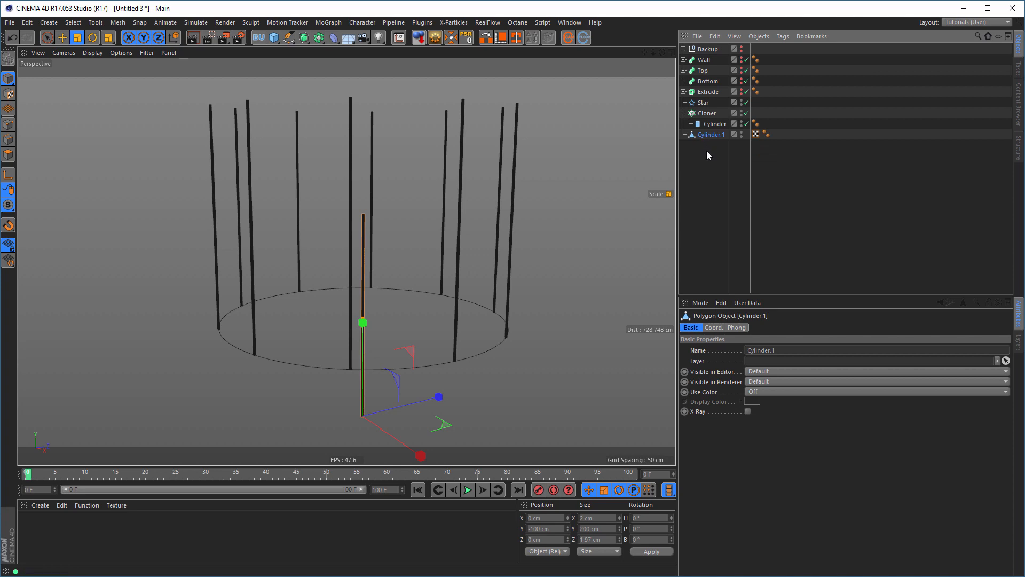
Group the polygon cylinder into a Null and delete the cylinder inside, keeping only the Null at the rod's base
key(alt+g)
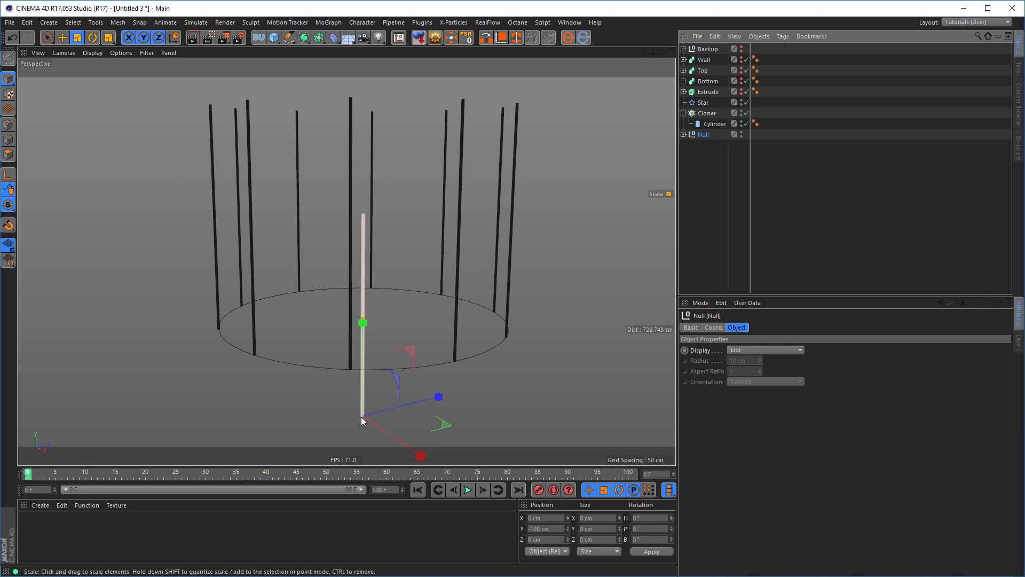
click(684, 134)
click(712, 145)
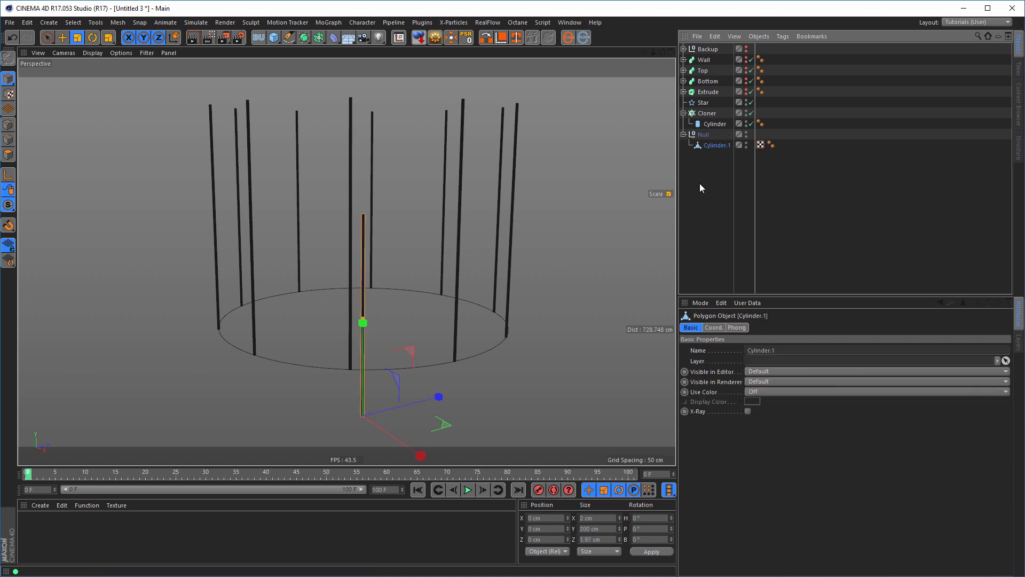
key(Delete)
click(702, 134)
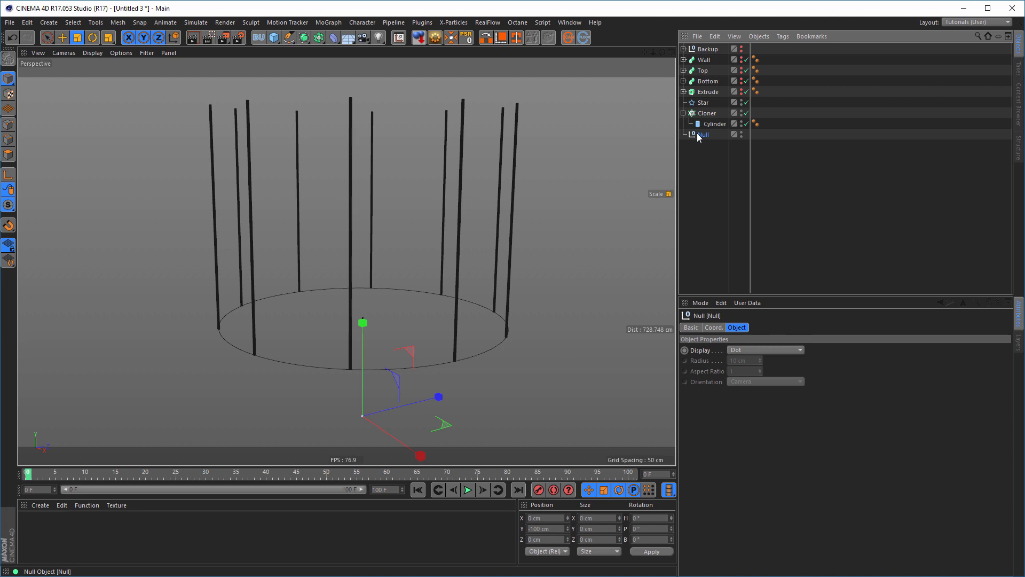
Nest the Null holding the Cylinder inside the Cloner and set the Cloner's transform P.Y to 0 cm
mouse_move(696, 132)
mouse_down()
mouse_move(706, 110)
mouse_move(712, 134)
mouse_up()
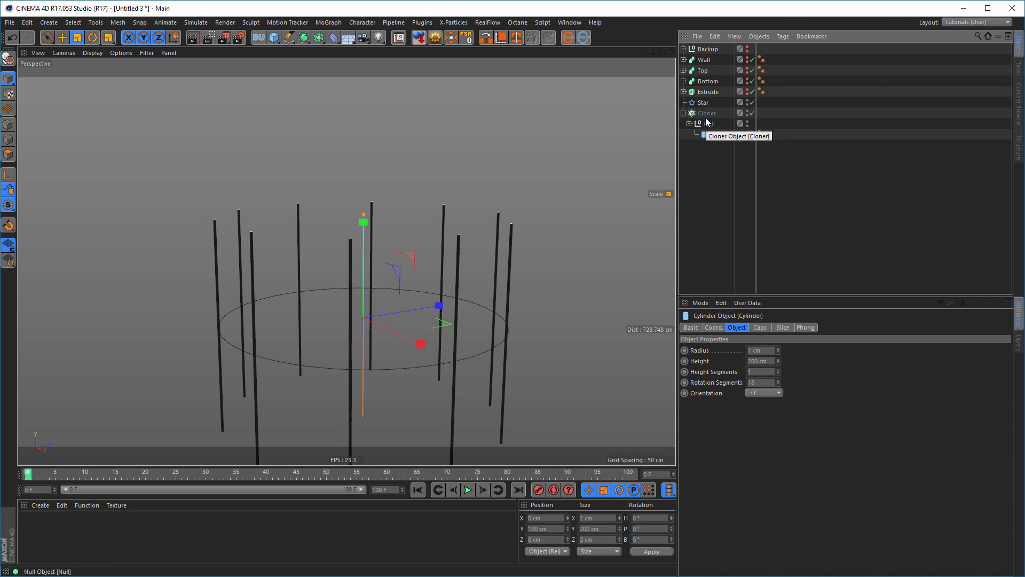
click(706, 118)
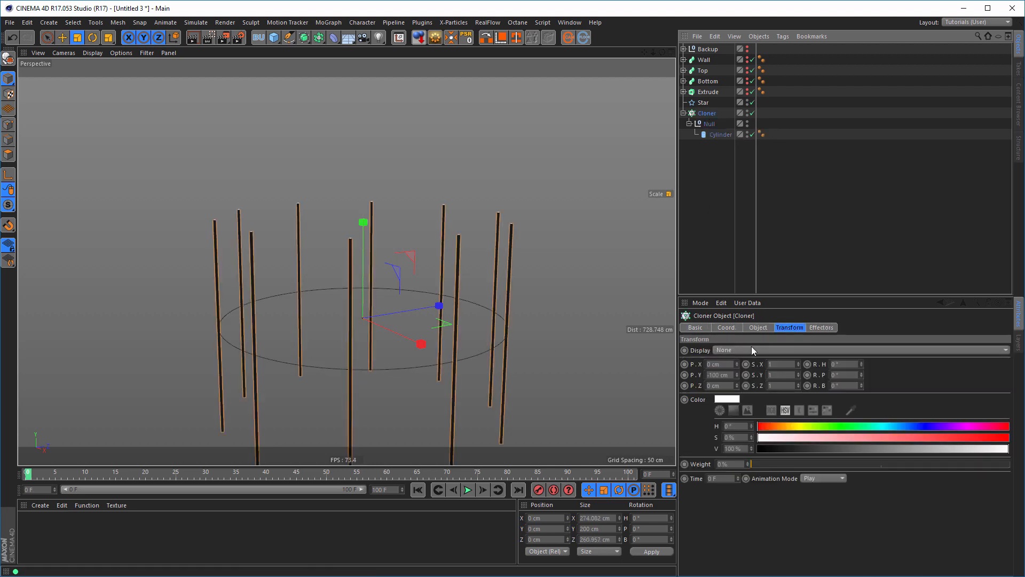
double_click(717, 374)
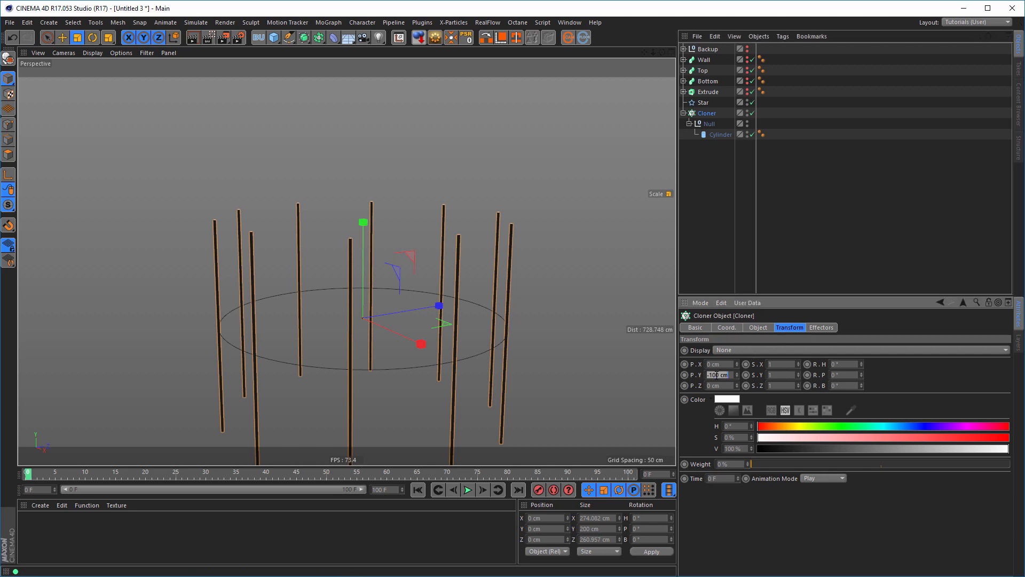
text(0)
key(Return)
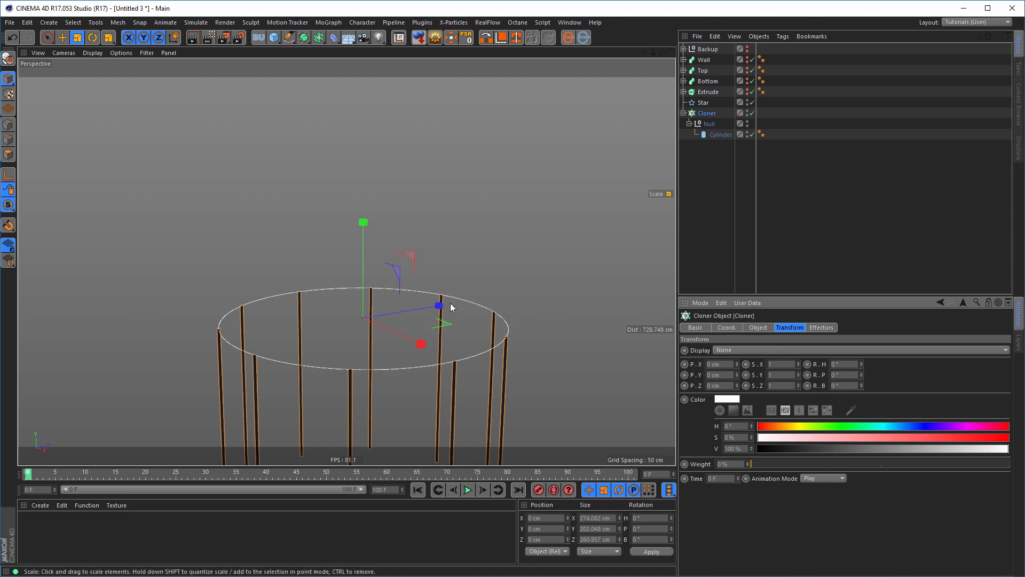
Rotate the Null inside the Cloner to a pitch of 180° so the rods stand upright on the Star
scroll(445, 305, down, 2)
alt+drag(419, 312, 354, 241)
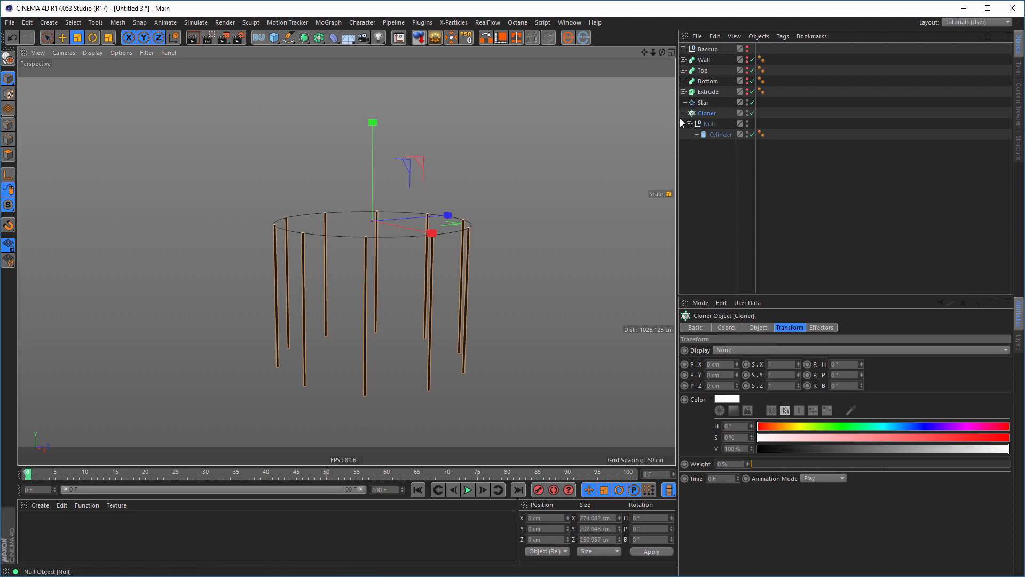
click(709, 124)
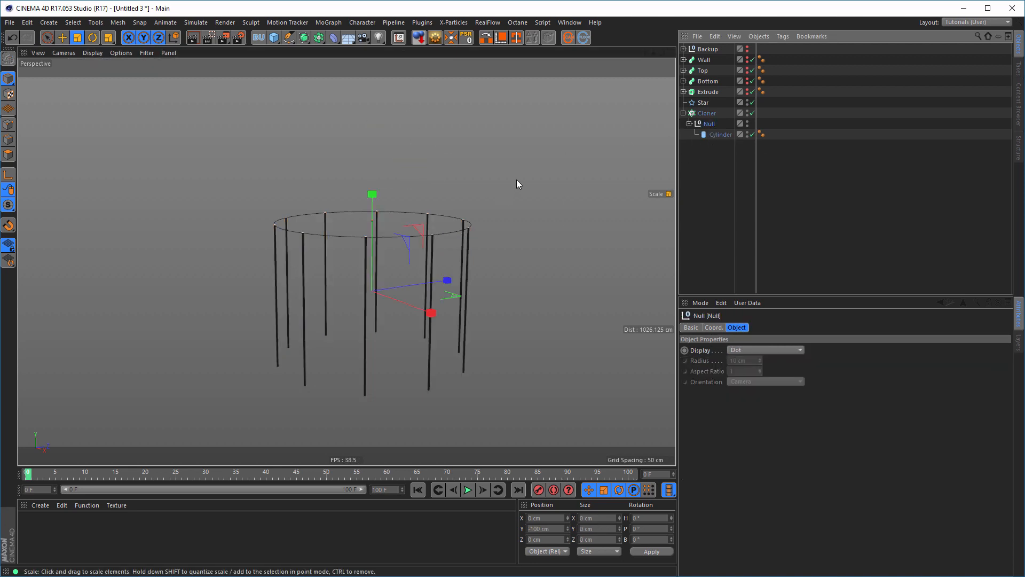
click(9, 176)
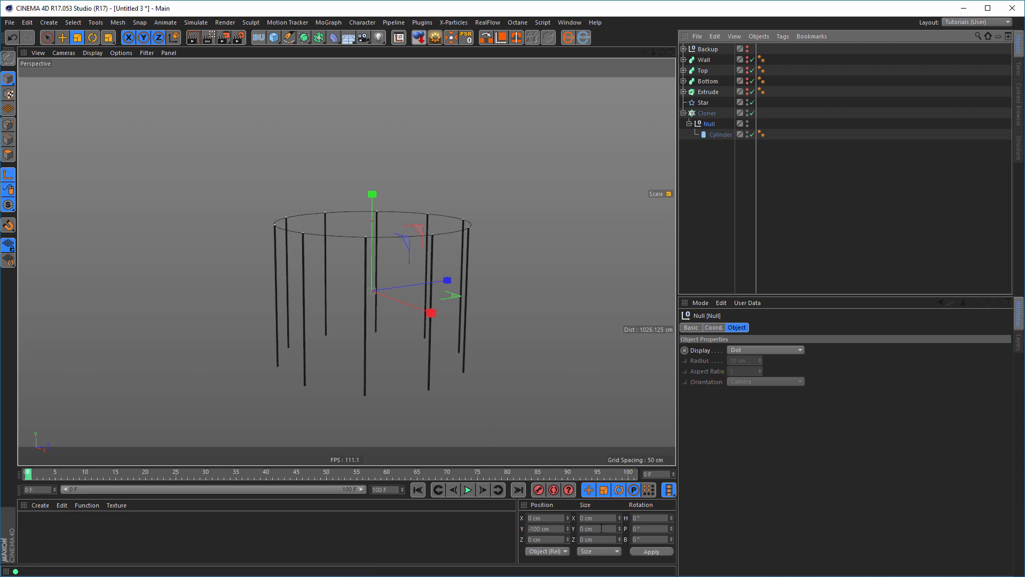
click(648, 529)
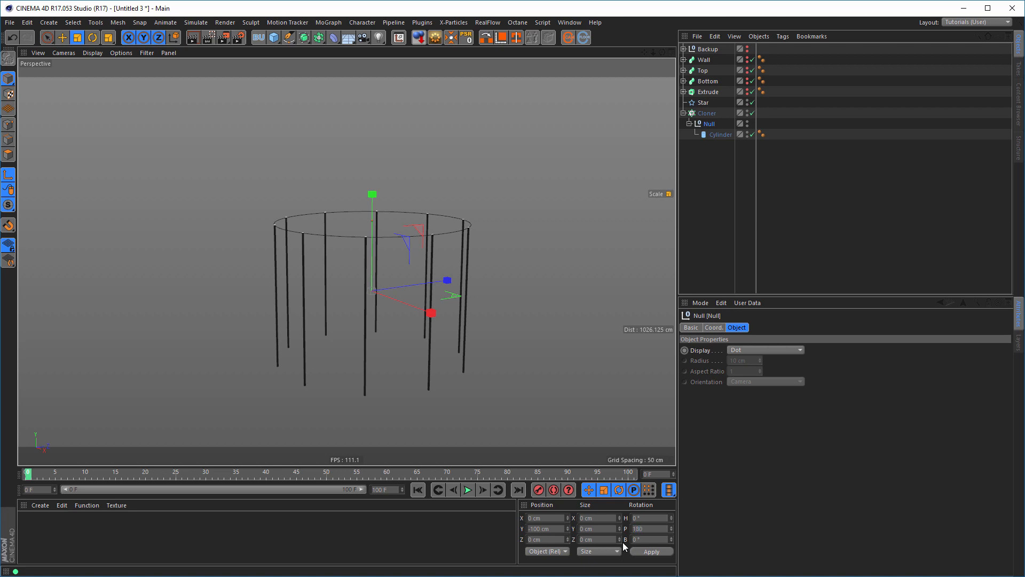
key(Return)
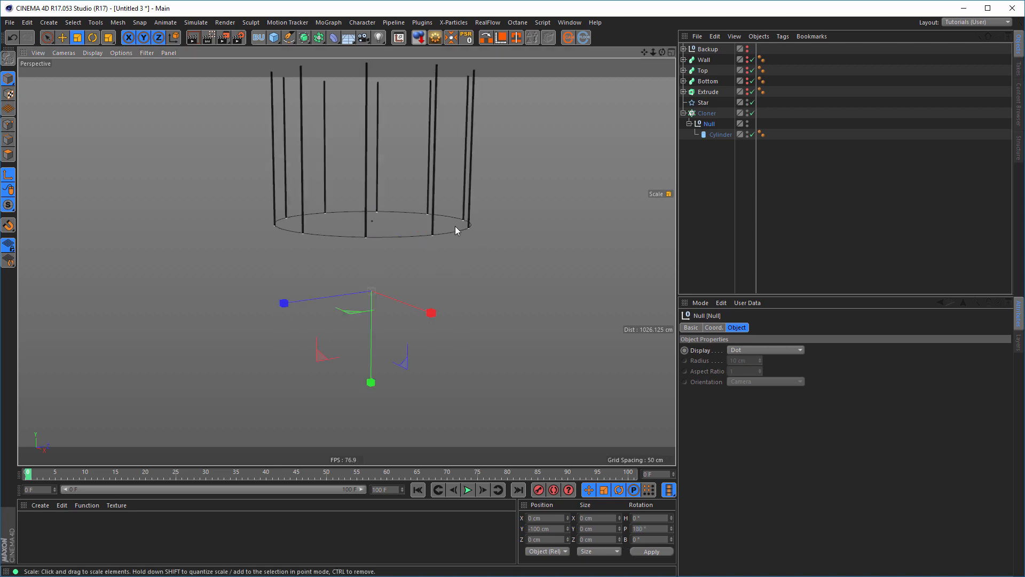
alt+drag(455, 226, 441, 339)
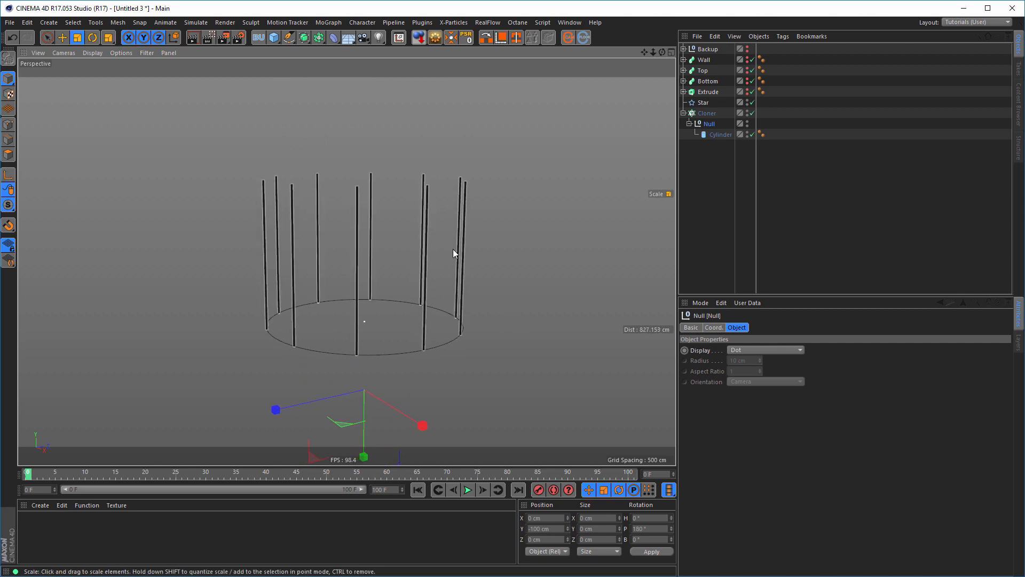
Tilt the cloned rods outward with a Cloner bank rotation of 13° and make the Wall, Top, Bottom and Extrude objects visible
click(700, 113)
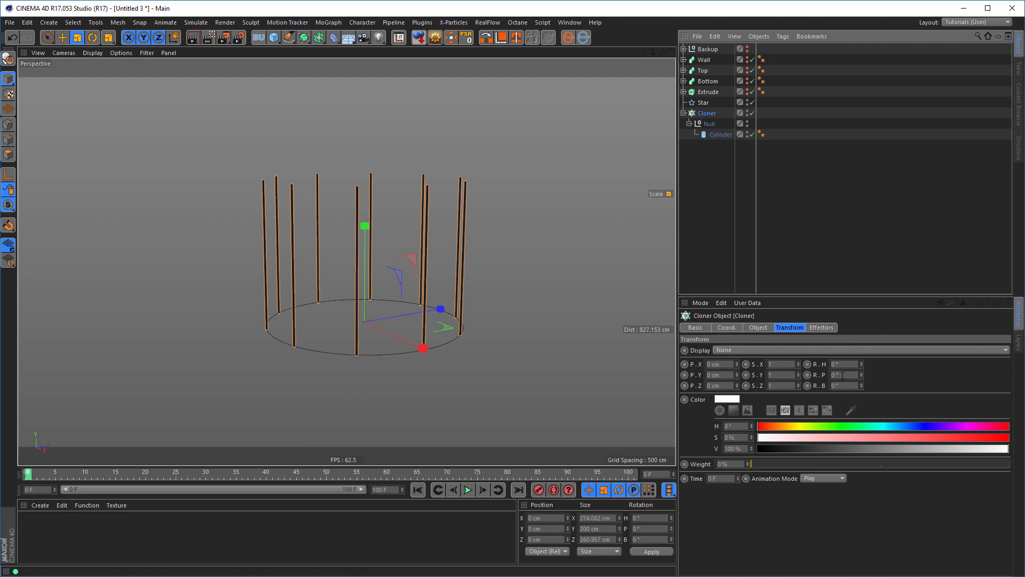
mouse_move(860, 385)
mouse_down()
mouse_move(892, 385)
mouse_move(844, 385)
mouse_move(875, 385)
mouse_up()
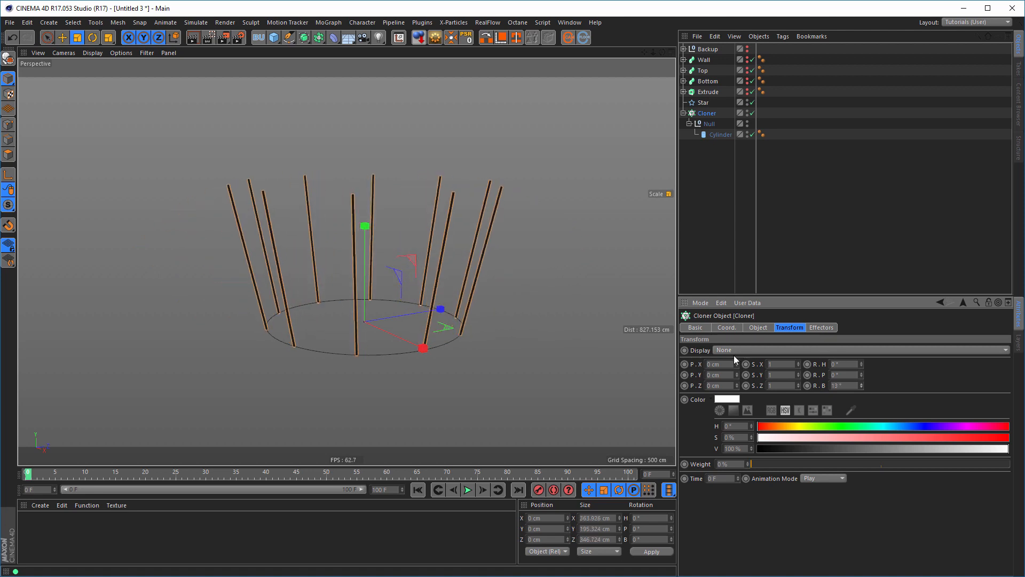
click(747, 56)
drag(751, 89, 752, 93)
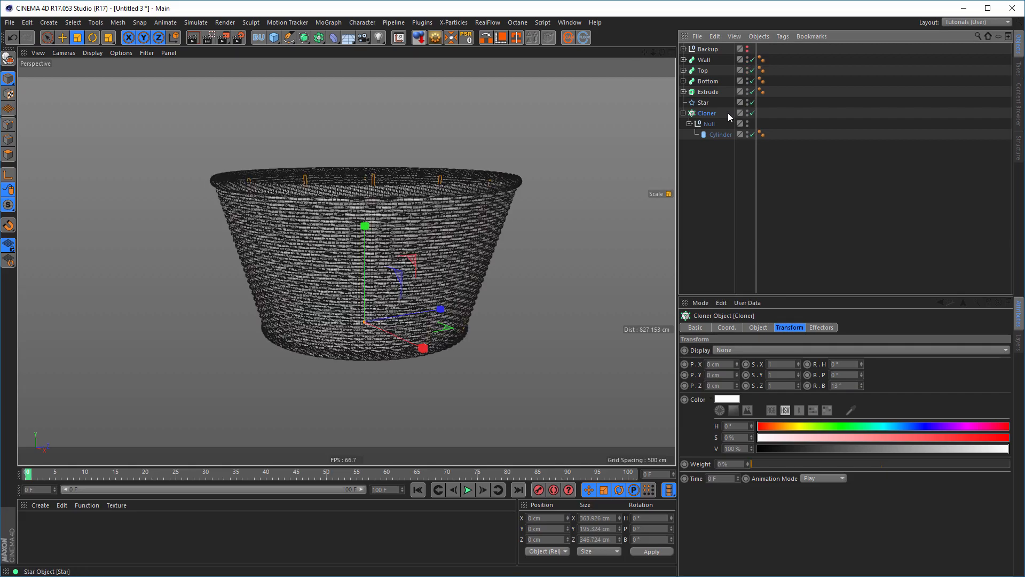
Increase the Cloner's bank rotation to 17° so the rods follow the slope of the woven wall
alt+right_drag(370, 249, 425, 245)
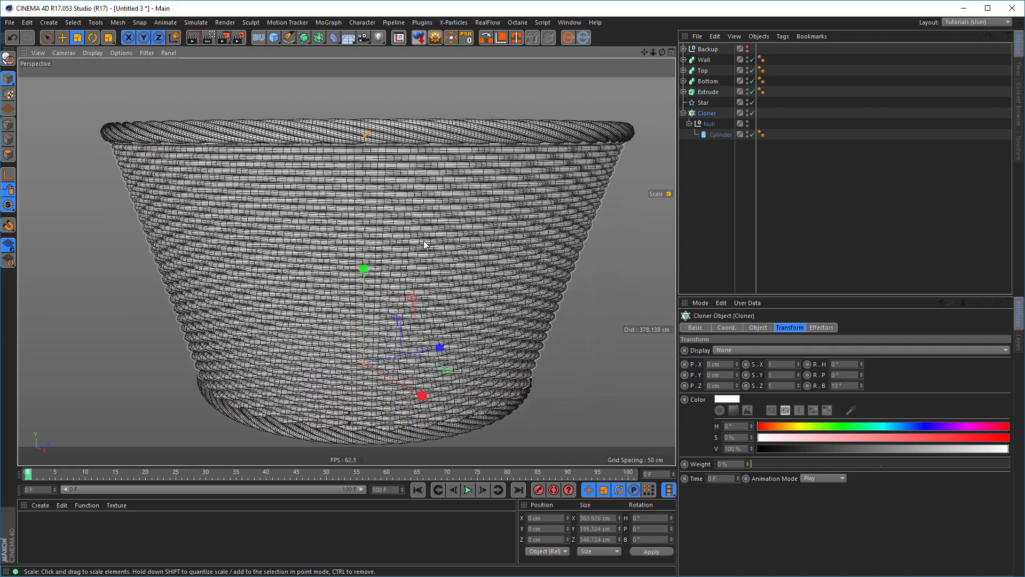
alt+drag(425, 245, 436, 155)
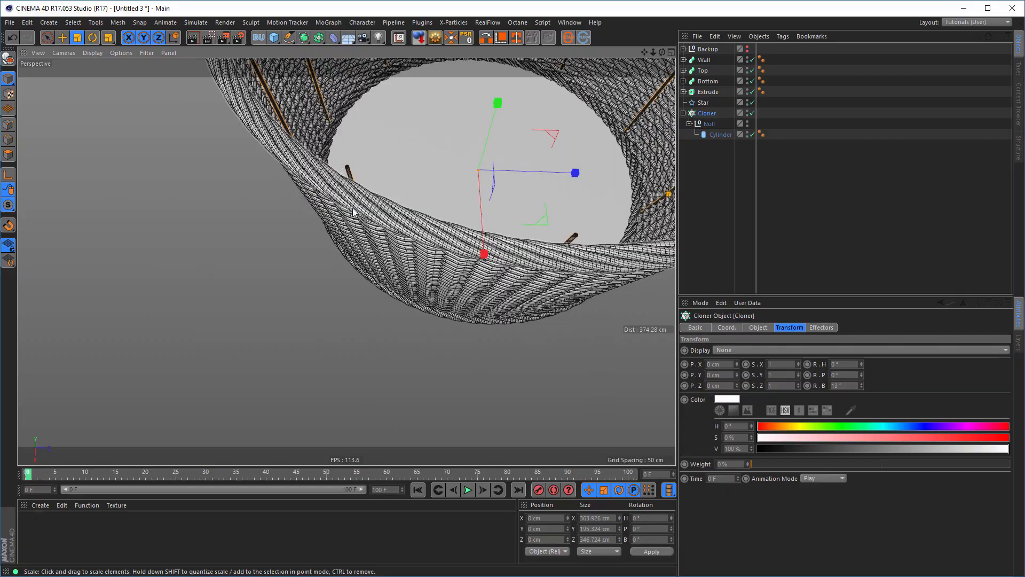
alt+drag(353, 203, 338, 266)
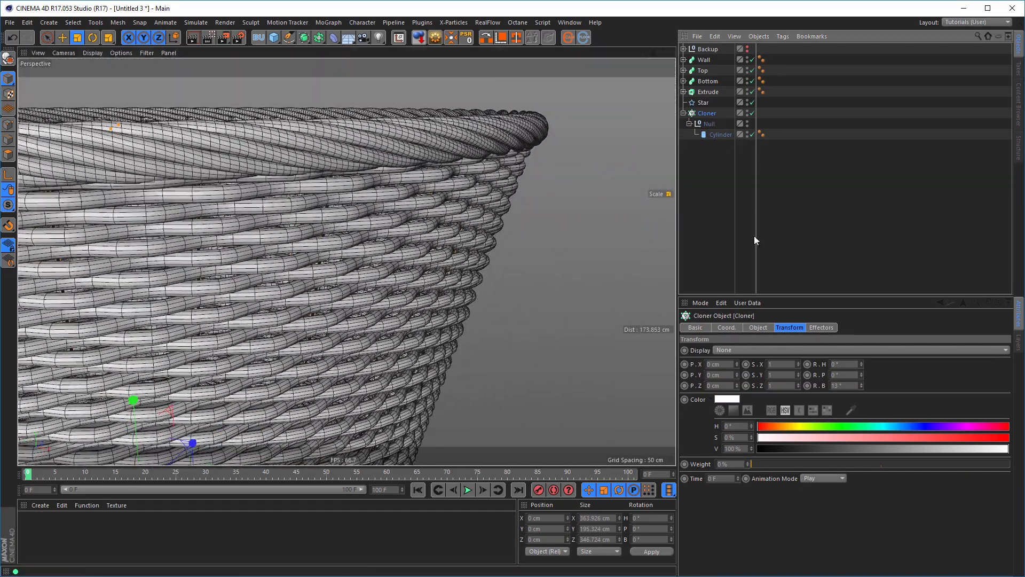
click(862, 383)
click(862, 384)
click(862, 384)
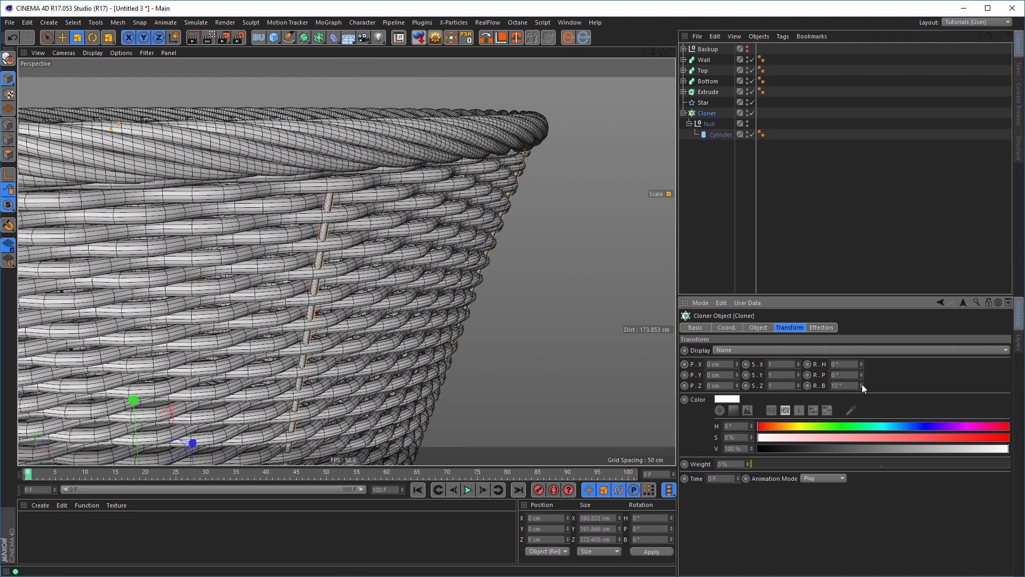
Set the Cloner's distribution to Vertex so the rods sit on the points of the Star
alt+right_drag(330, 242, 428, 226)
alt+right_drag(357, 231, 389, 207)
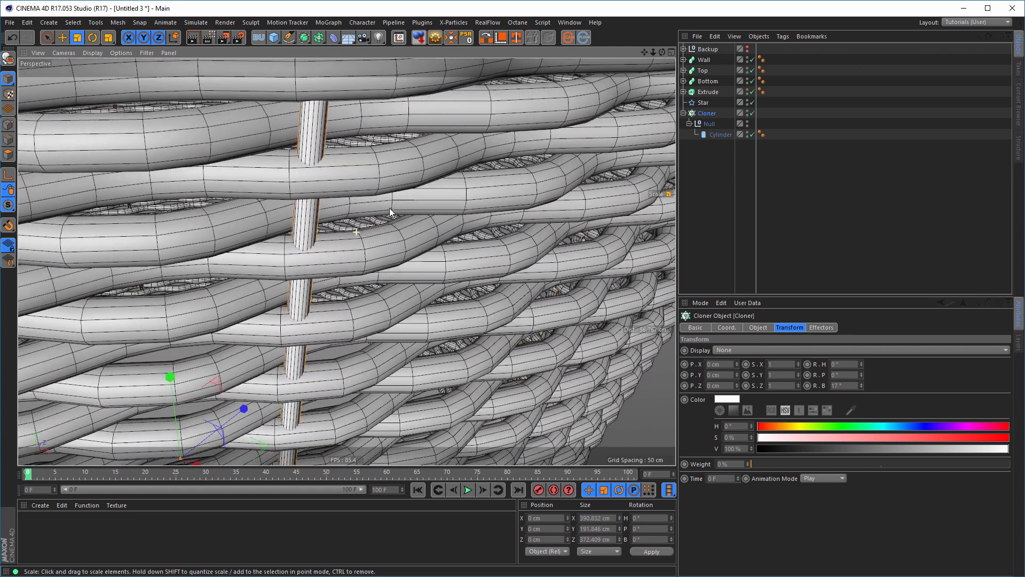
alt+drag(389, 209, 382, 218)
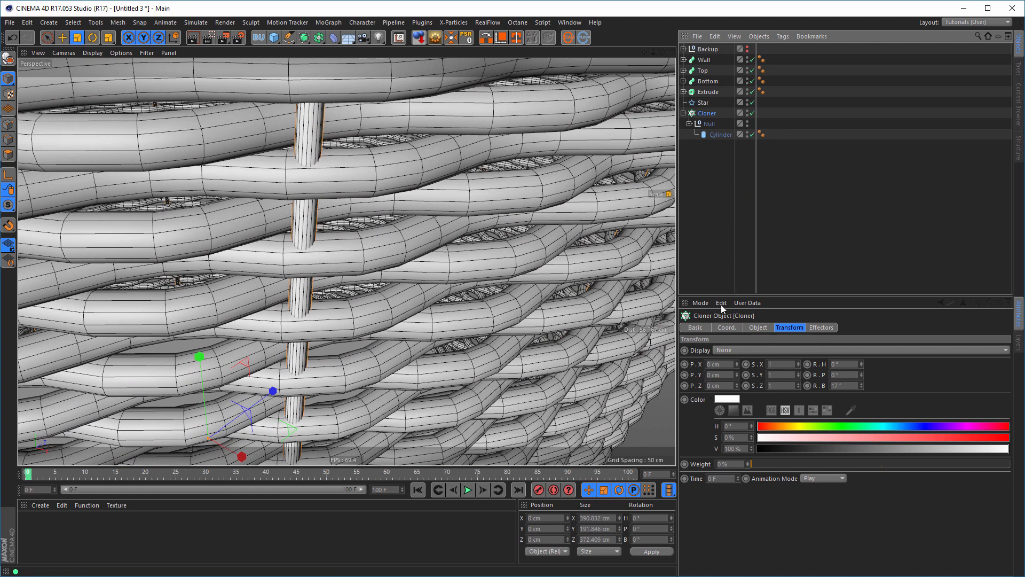
click(758, 328)
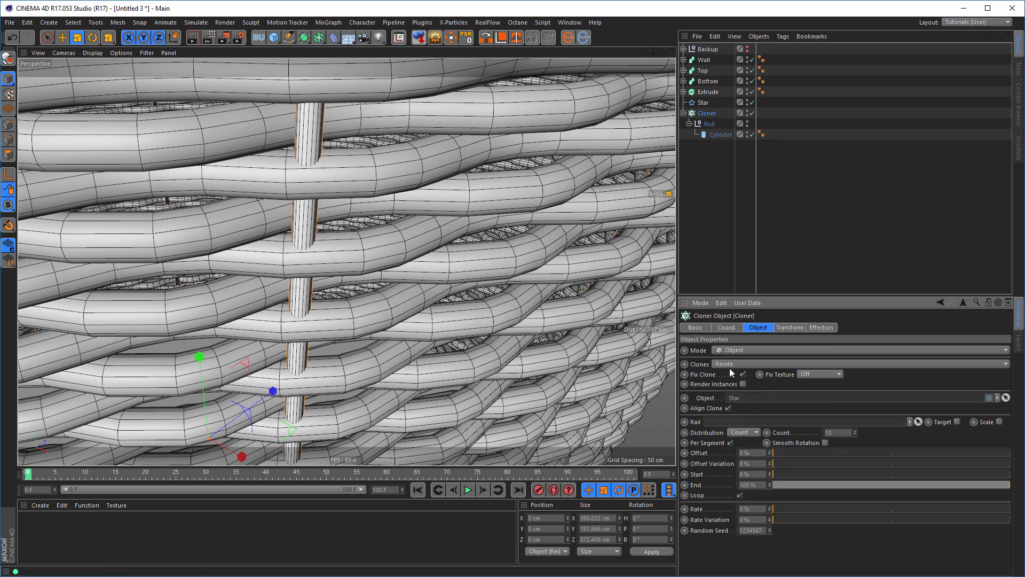
click(740, 434)
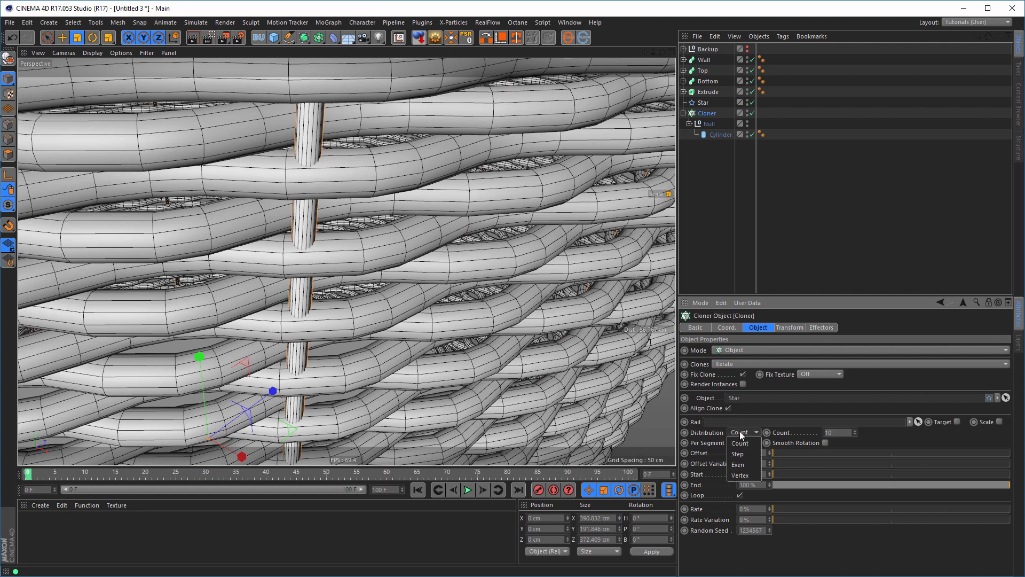
click(745, 474)
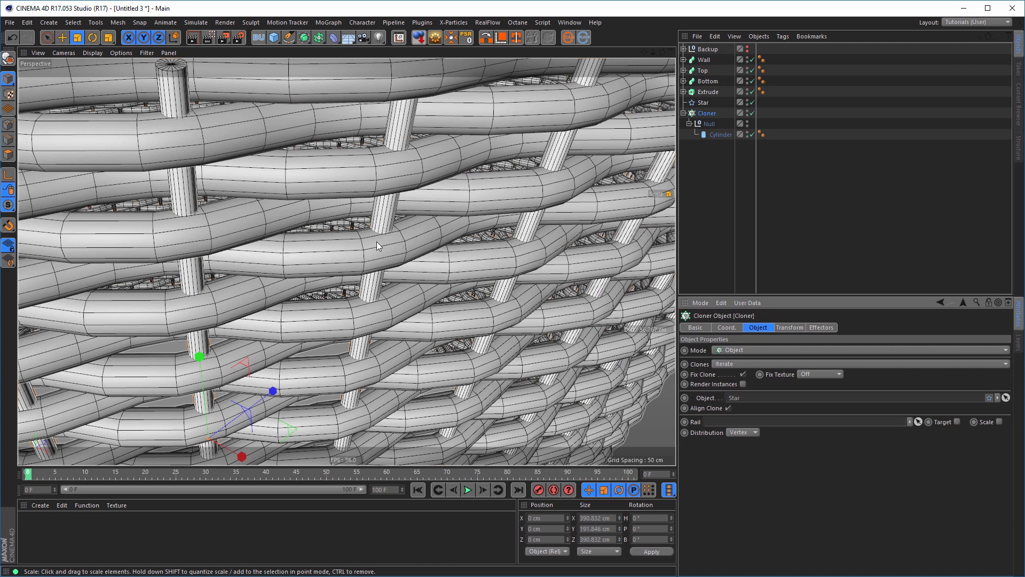
Shift the cloned rods sideways into the weave by setting the Cloner's transform P.Z to -2.4 cm
click(790, 328)
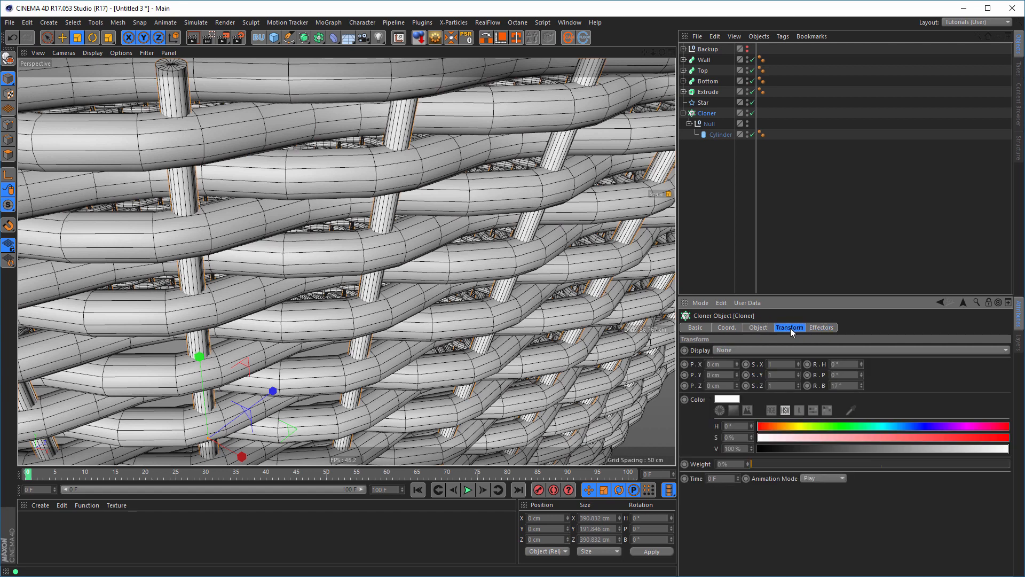
click(737, 383)
click(736, 388)
click(736, 387)
click(736, 387)
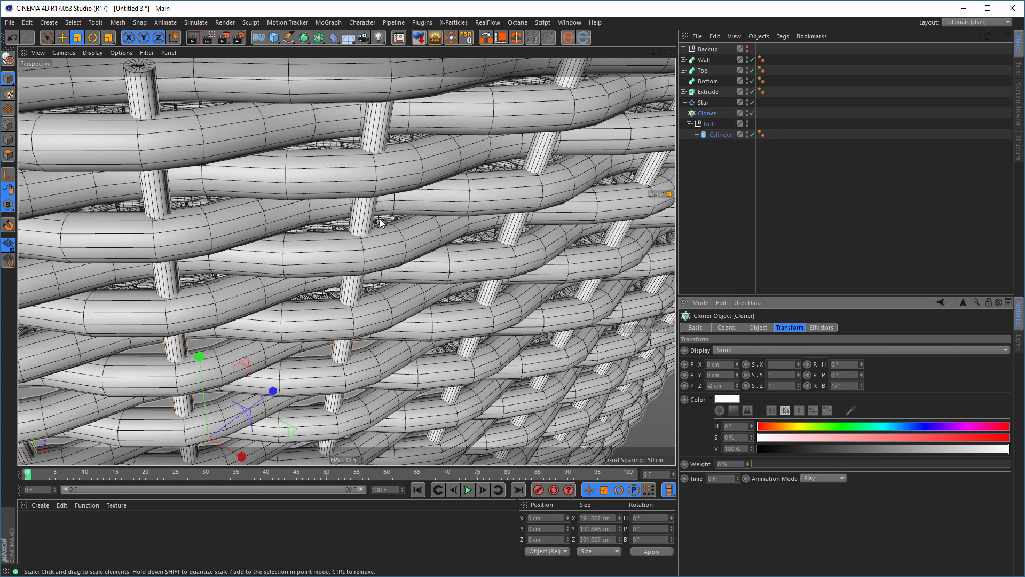
alt+drag(380, 220, 296, 252)
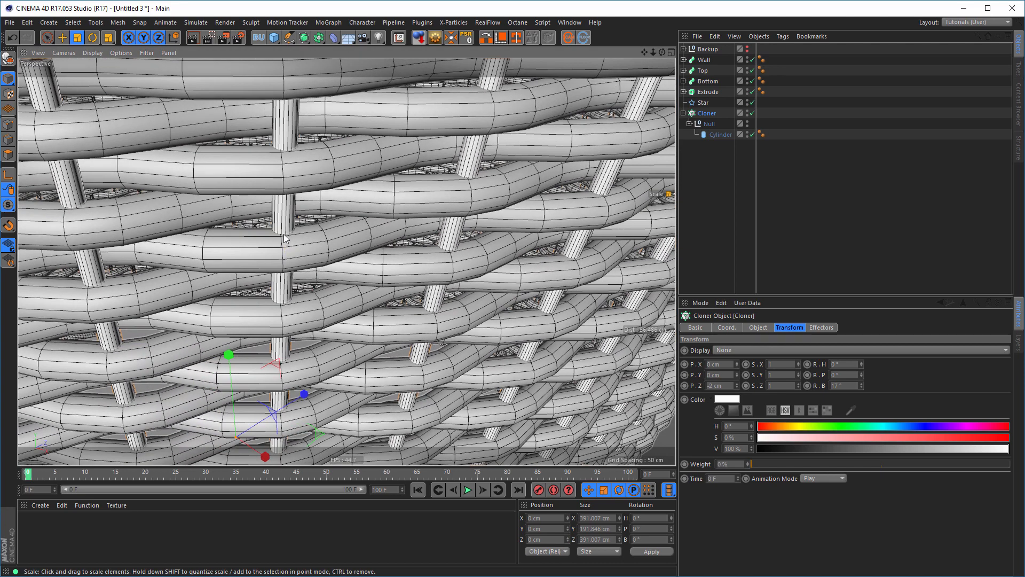
alt+click(736, 387)
alt+click(736, 388)
alt+click(736, 387)
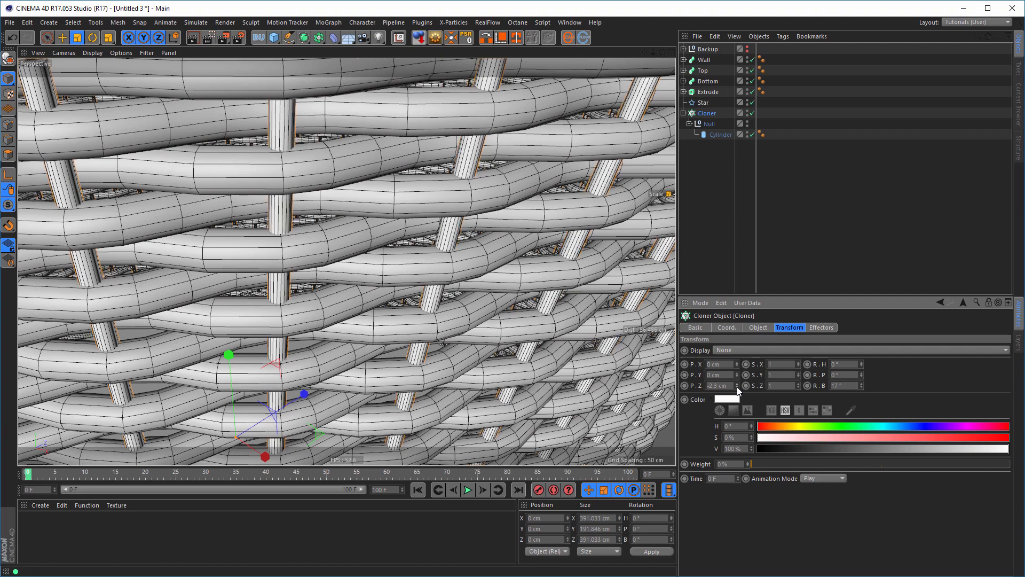
alt+click(737, 386)
Fine-tune the tilt of the cloned rods by setting the Cloner's bank rotation to 16.7°
alt+drag(368, 261, 273, 253)
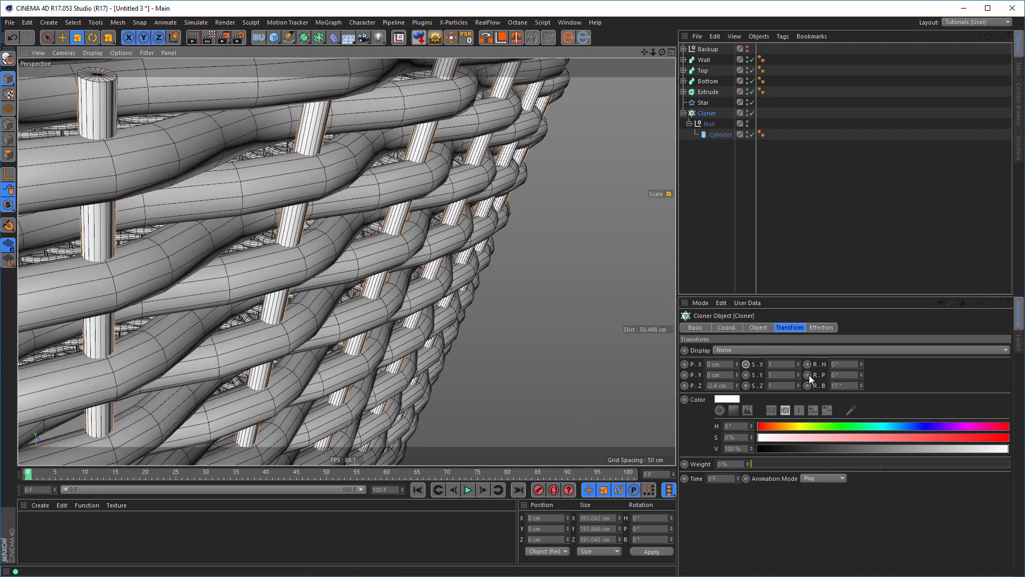
alt+click(861, 386)
alt+click(861, 387)
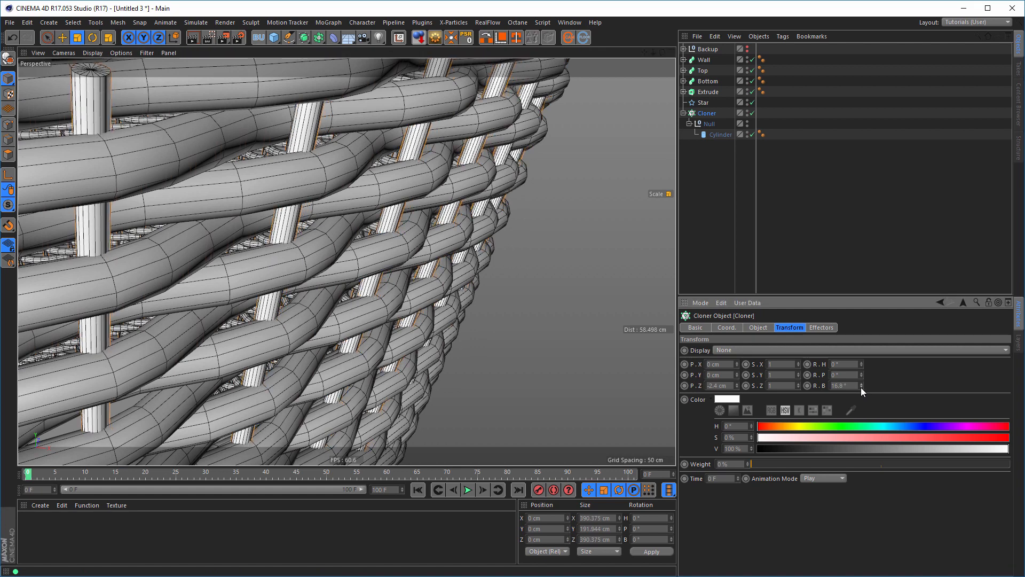
alt+click(860, 386)
alt+click(860, 383)
alt+click(860, 387)
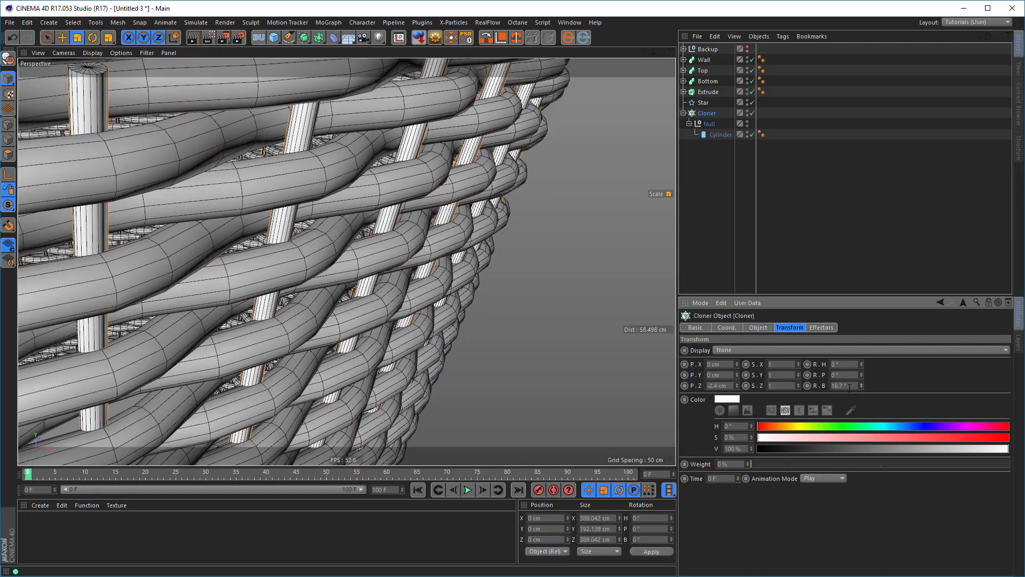
Examine from several angles how the rods run through the woven wall and where they end below the top rim
scroll(288, 238, down, 5)
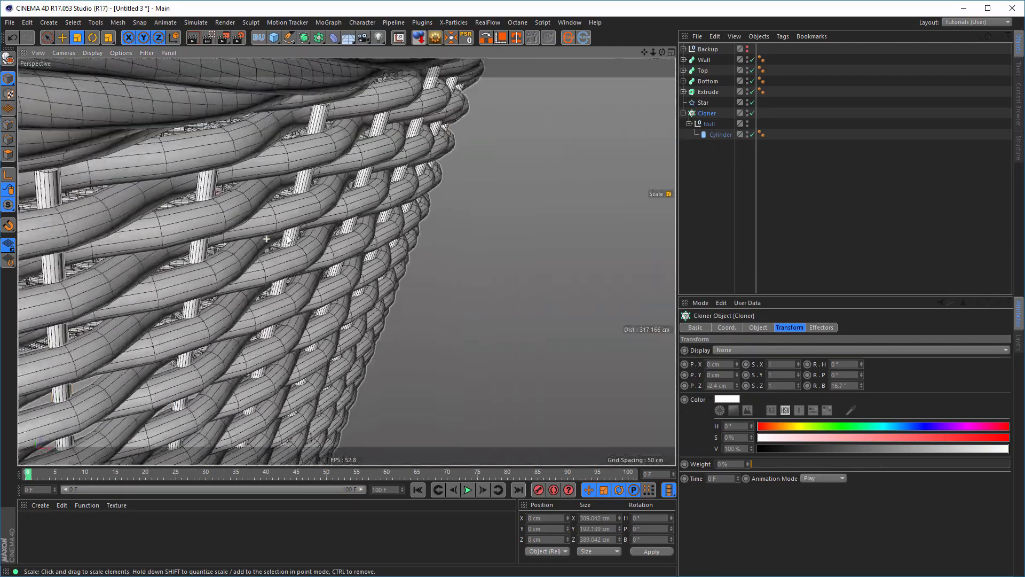
scroll(287, 238, up, 10)
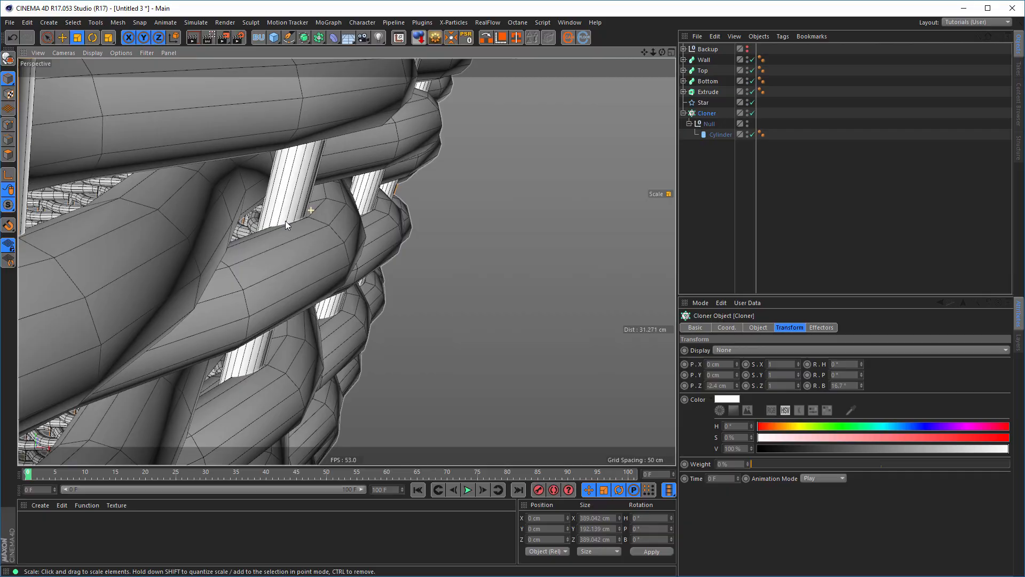
alt+drag(285, 220, 203, 214)
alt+right_drag(176, 181, 150, 206)
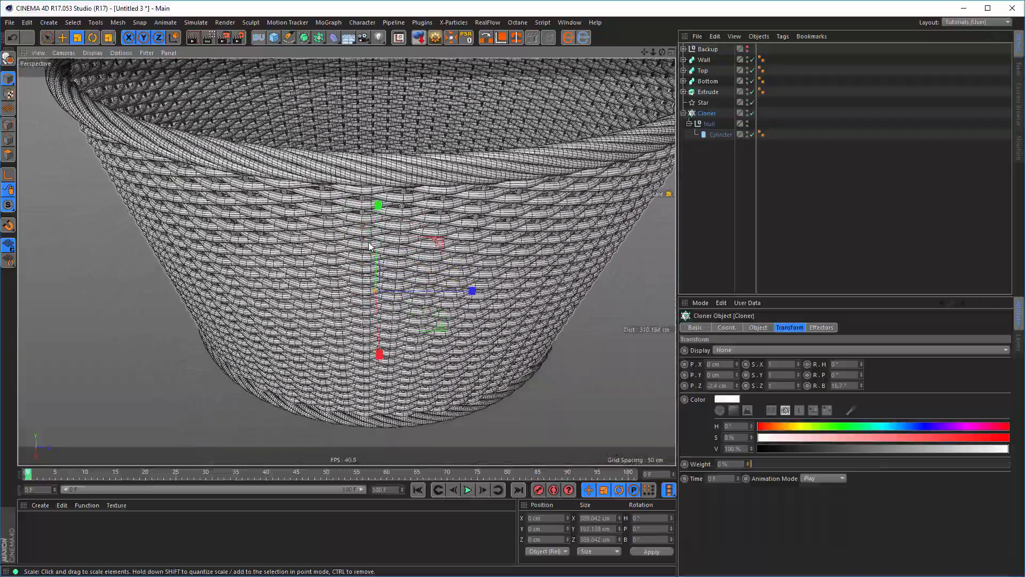
alt+middle_drag(350, 243, 327, 243)
alt+drag(369, 255, 351, 272)
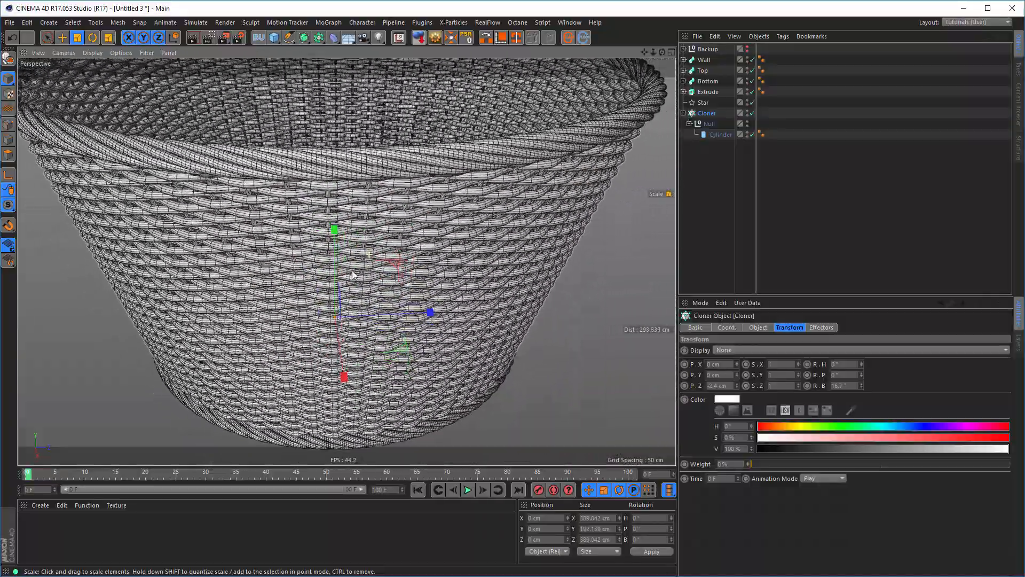
alt+right_drag(351, 272, 310, 292)
alt+middle_drag(383, 262, 402, 255)
alt+drag(402, 255, 418, 281)
alt+right_drag(416, 286, 419, 178)
alt+drag(419, 177, 359, 192)
alt+right_drag(235, 211, 287, 191)
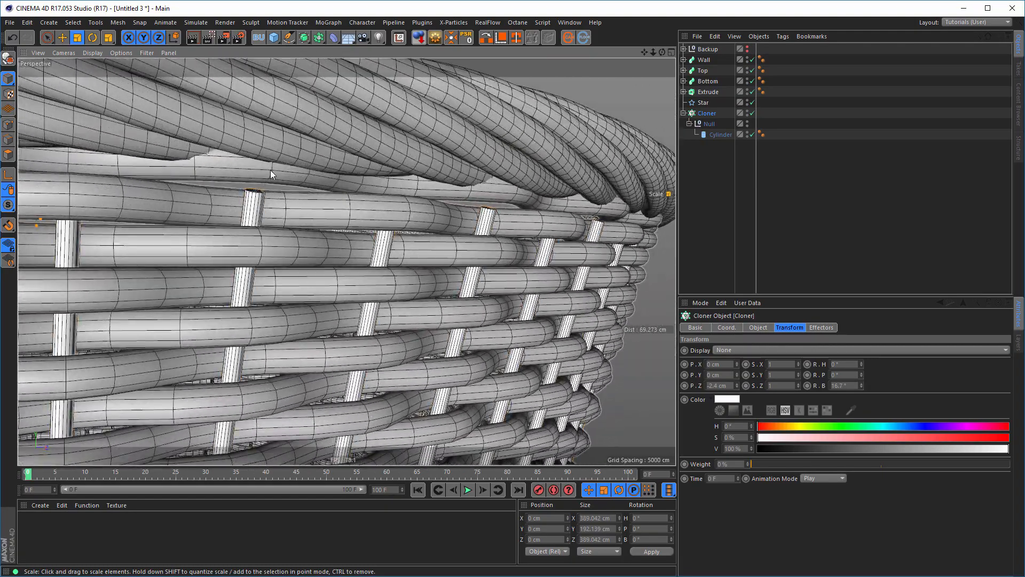
Extend the cloned rods up to the top rim by setting the Cylinder's height to 208 cm
click(716, 135)
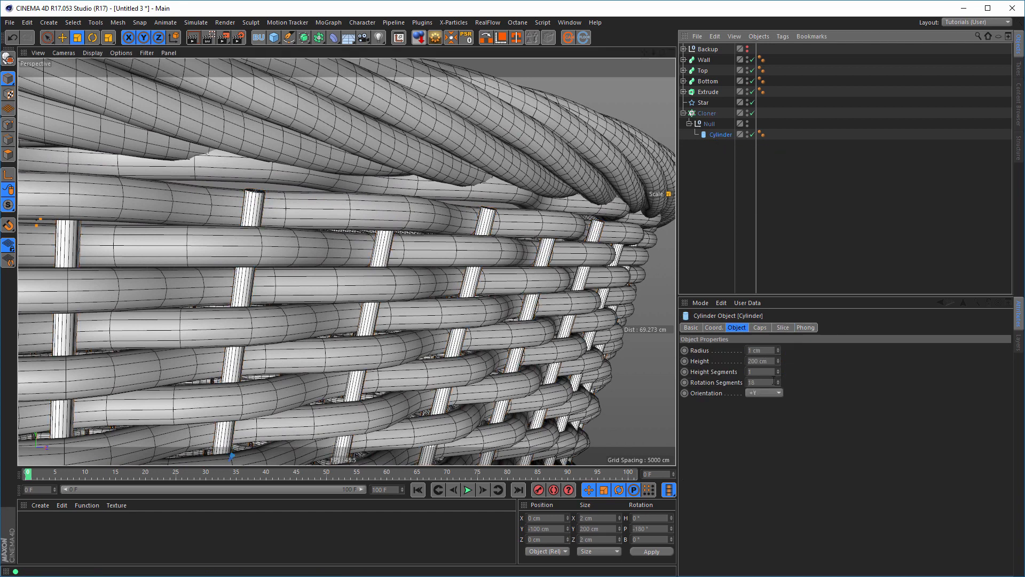
drag(778, 360, 779, 360)
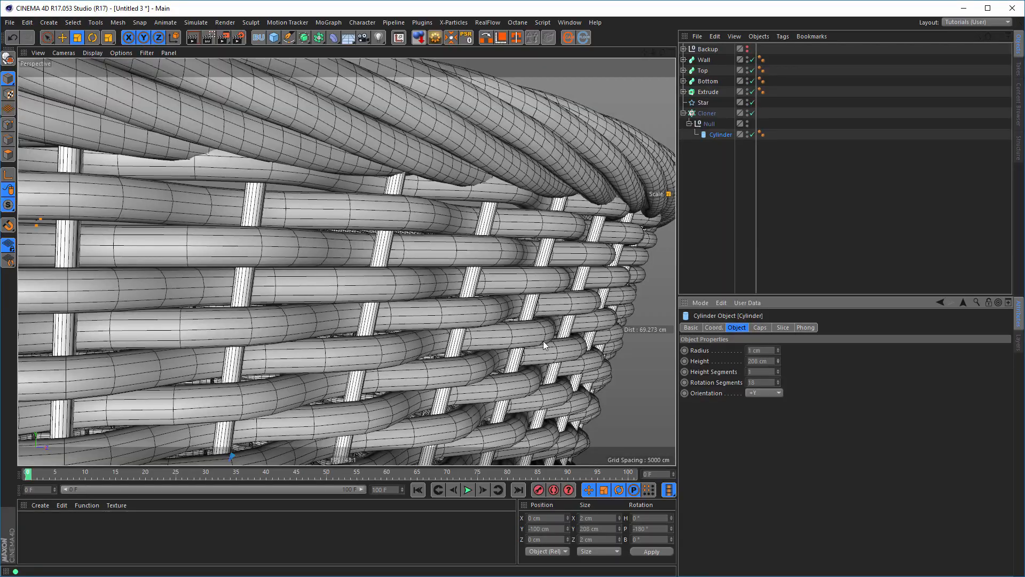
Examine the whole basket from several angles to check how the lengthened rods meet the top rim and the floor
scroll(373, 301, down, 10)
alt+drag(346, 352, 392, 341)
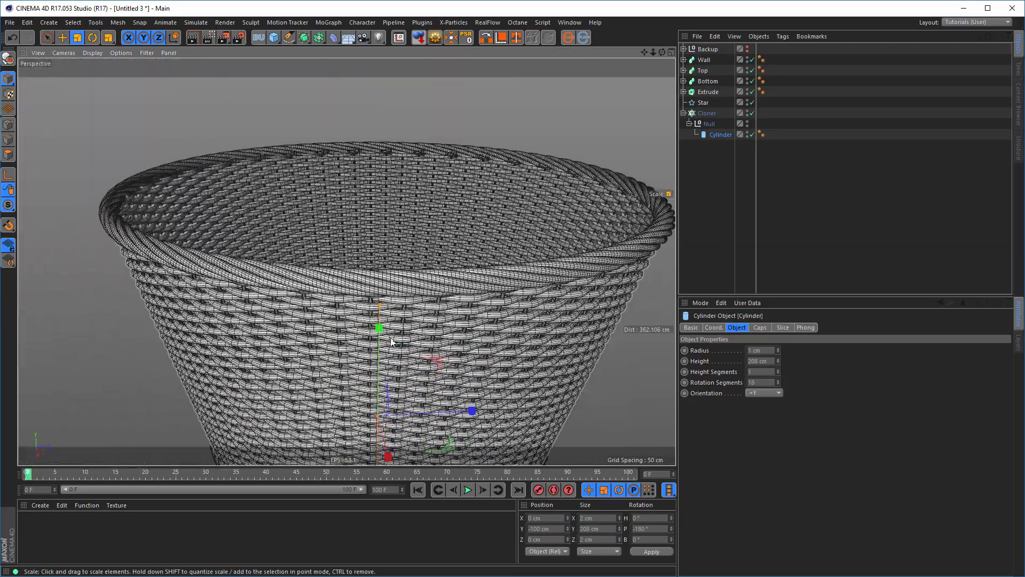
scroll(398, 347, down, 2)
alt+middle_drag(409, 367, 409, 303)
mouse_move(420, 338)
alt+mouse_down()
mouse_move(426, 396)
mouse_move(441, 380)
mouse_move(434, 341)
alt+mouse_up()
alt+drag(346, 262, 375, 338)
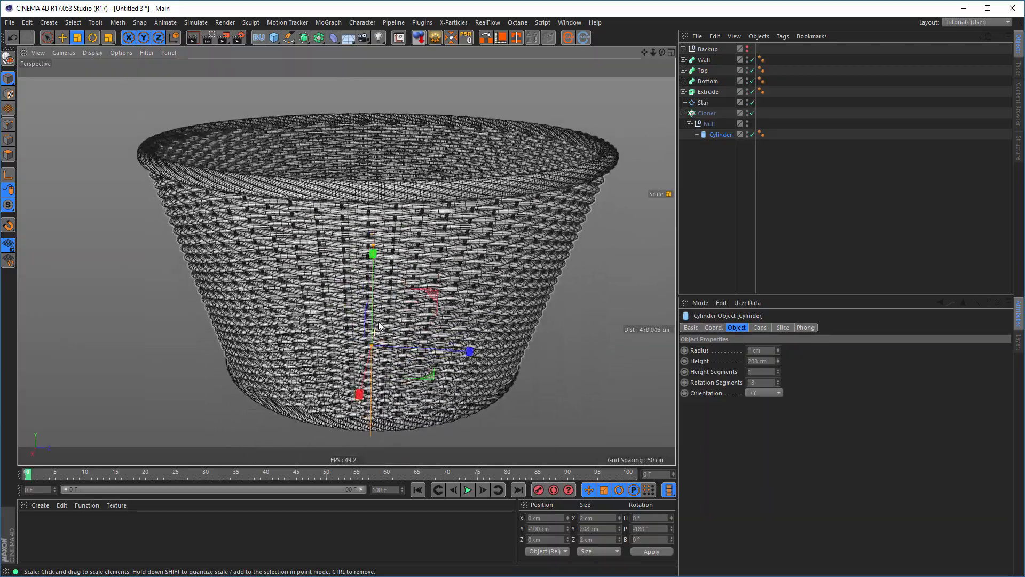
alt+middle_drag(375, 338, 371, 328)
scroll(380, 305, down, 2)
alt+drag(380, 305, 243, 302)
alt+middle_drag(366, 281, 537, 249)
alt+drag(503, 274, 491, 282)
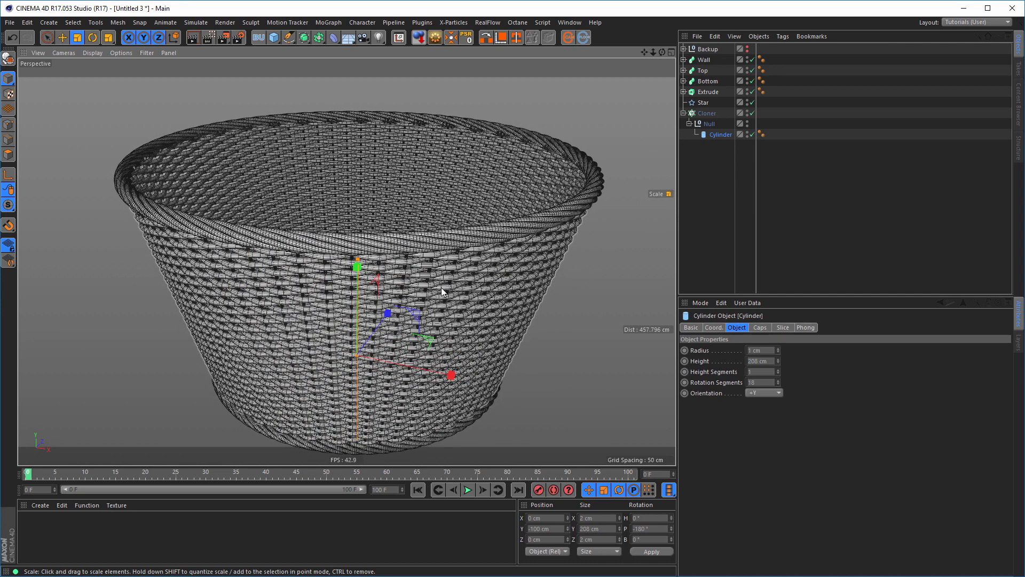
Save the scene in the Tut folder as WickerBasket_tut.c4d
key(ctrl+s)
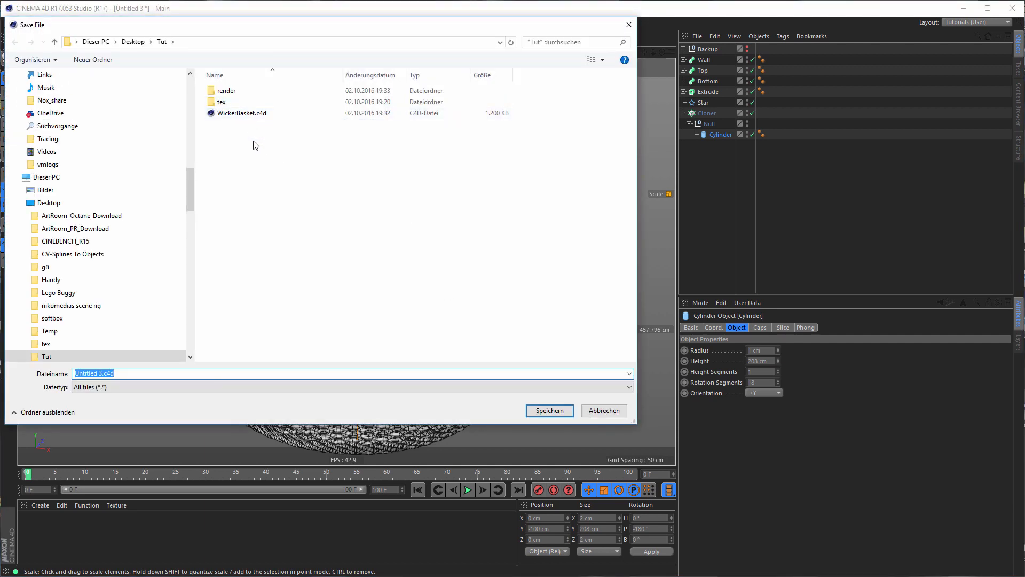
click(255, 114)
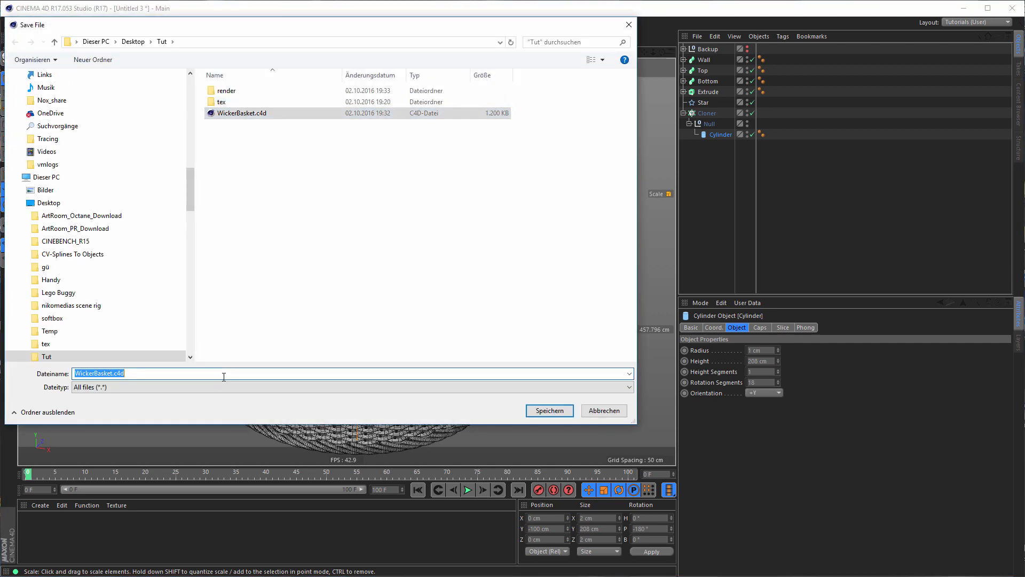
click(224, 377)
key(Left)
key(Left)
key(Left)
text(_tu)
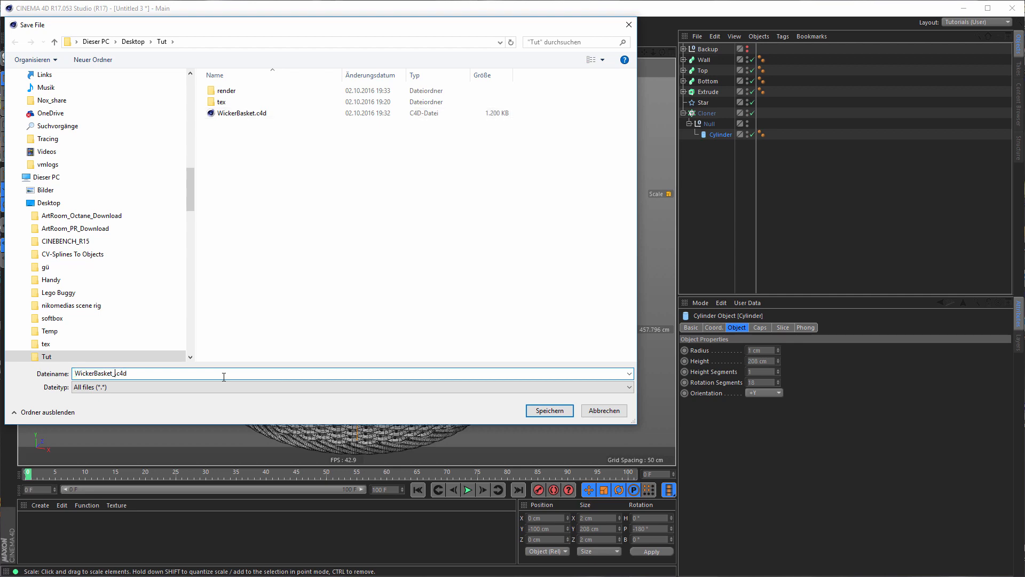
text(t)
key(Return)
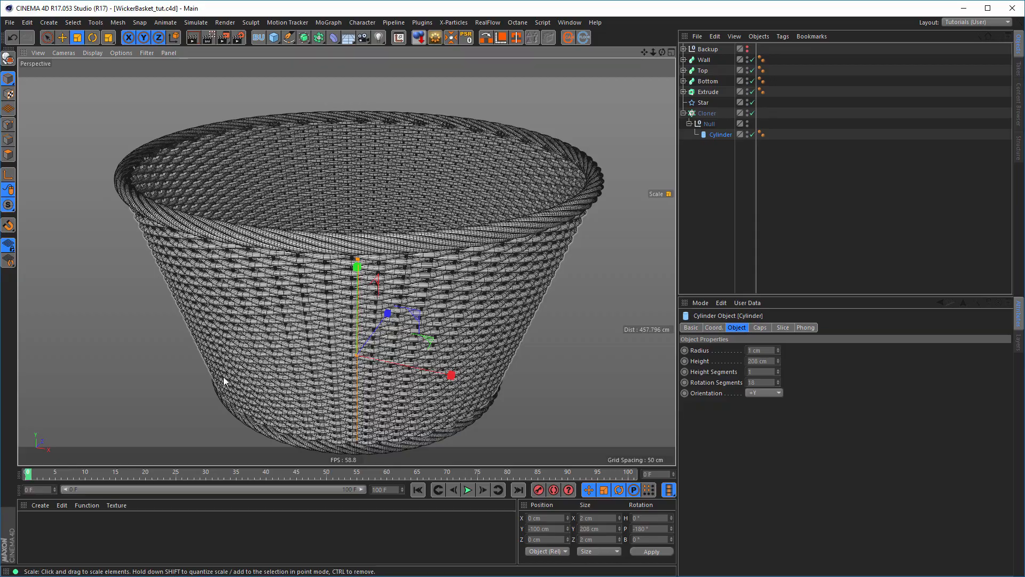
Group all basket objects from Wall through Cloner, leaving out Backup, under one Null
scroll(390, 235, up, 5)
scroll(389, 231, down, 4)
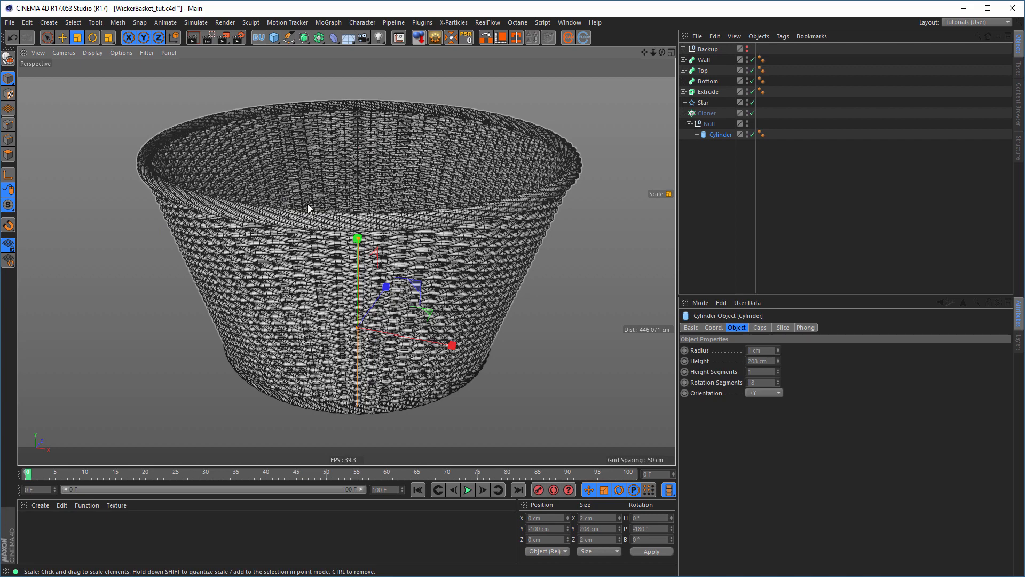
alt+middle_drag(305, 226, 306, 234)
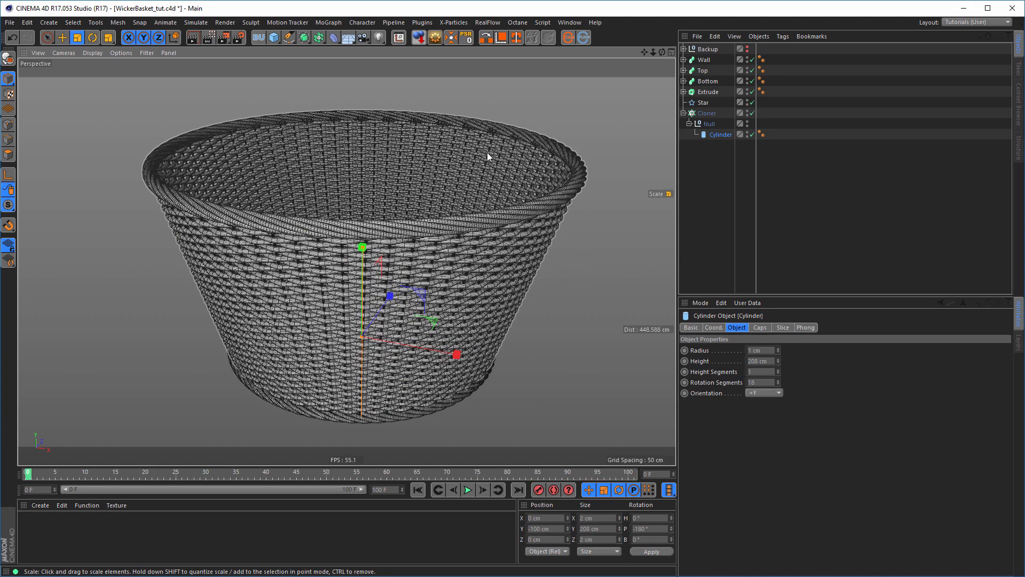
click(682, 114)
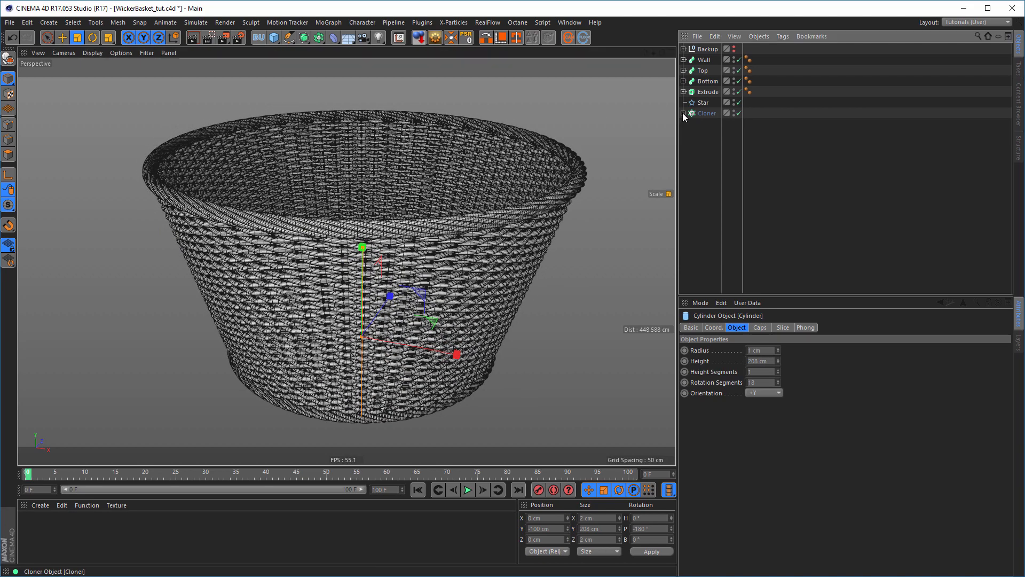
click(704, 60)
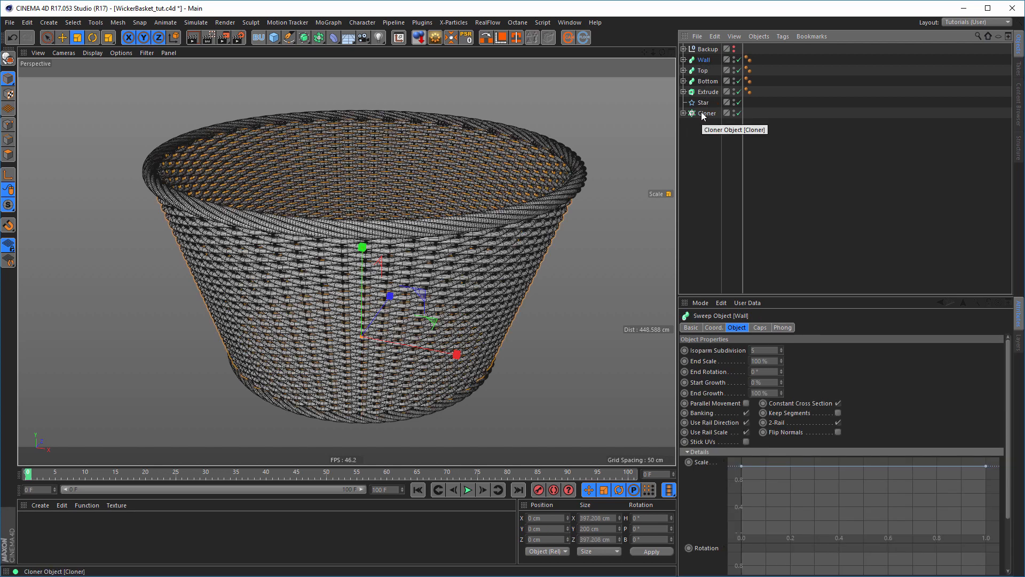
shift+click(704, 113)
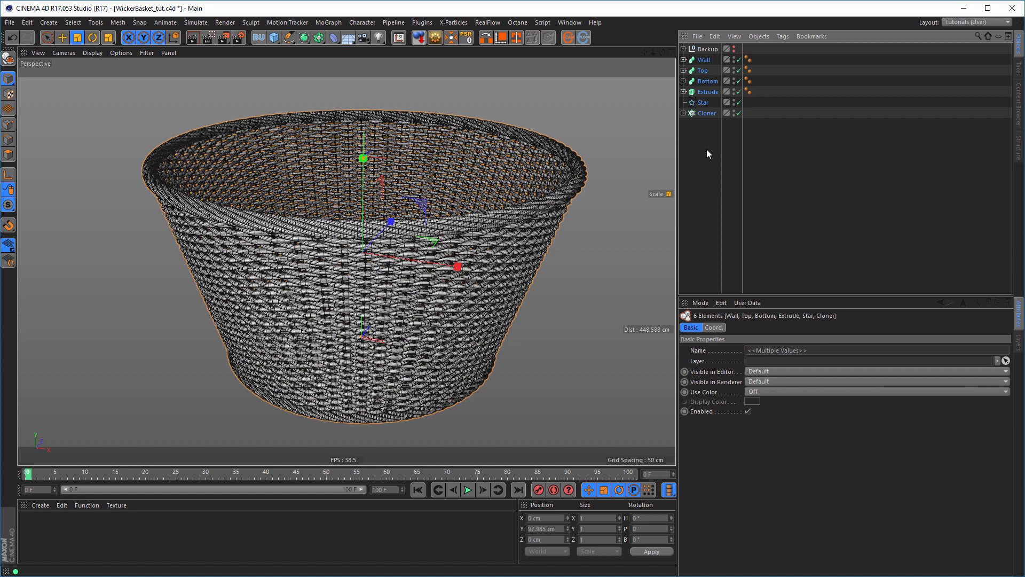
key(alt+g)
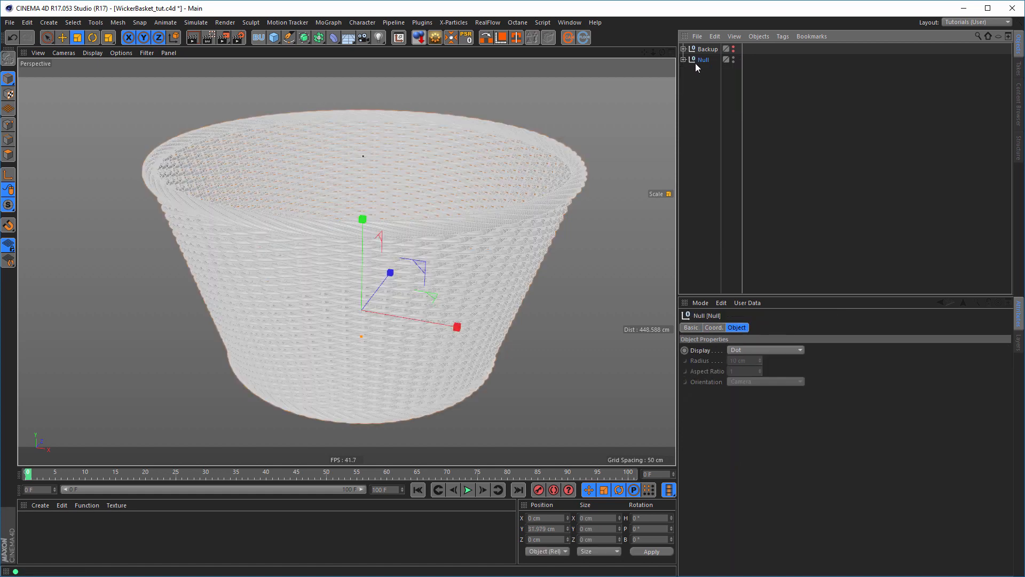
Nest the basket's Null inside a second parent Null and collapse the inner group in the hierarchy
click(684, 60)
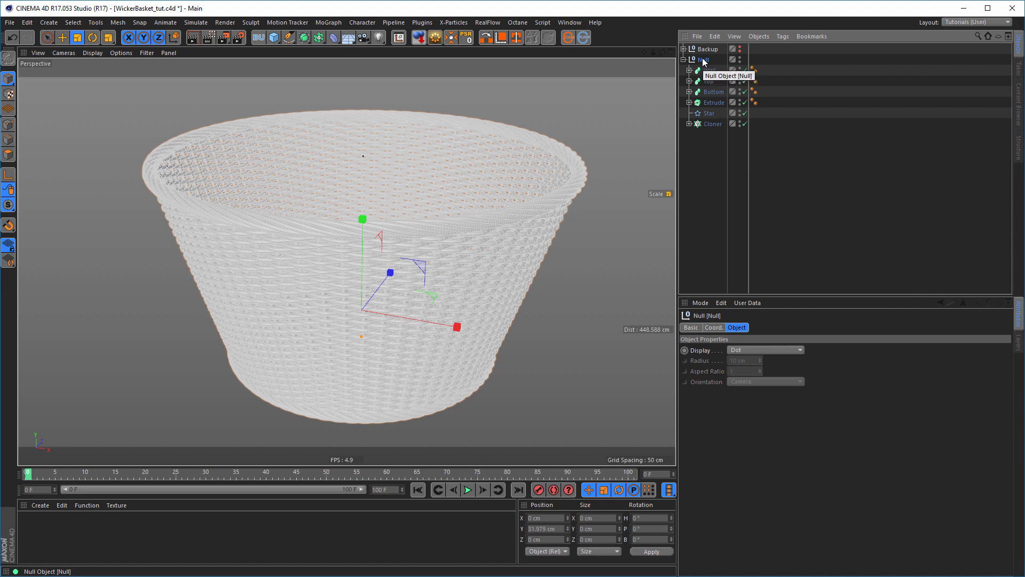
key(alt+g)
click(683, 59)
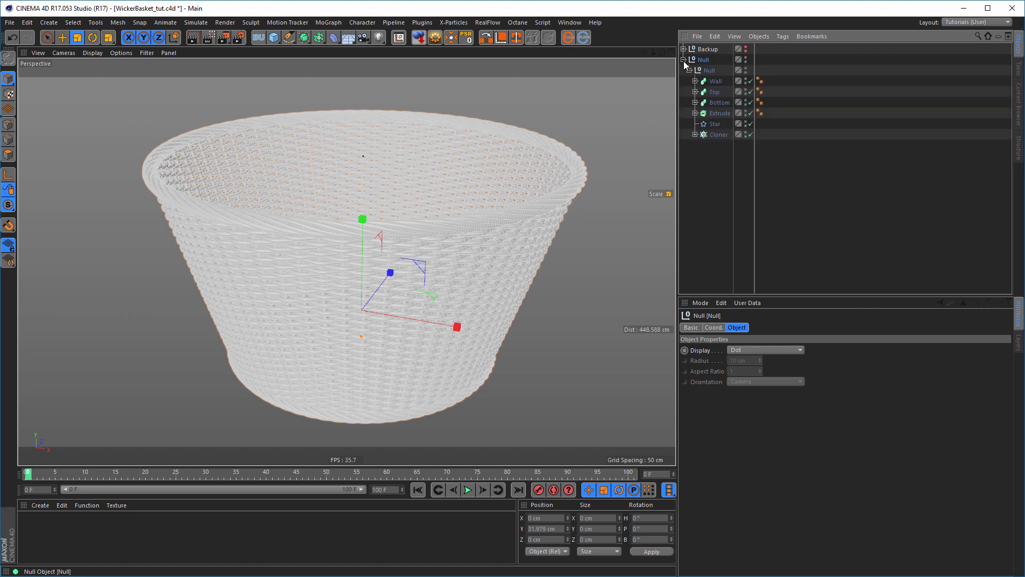
click(689, 69)
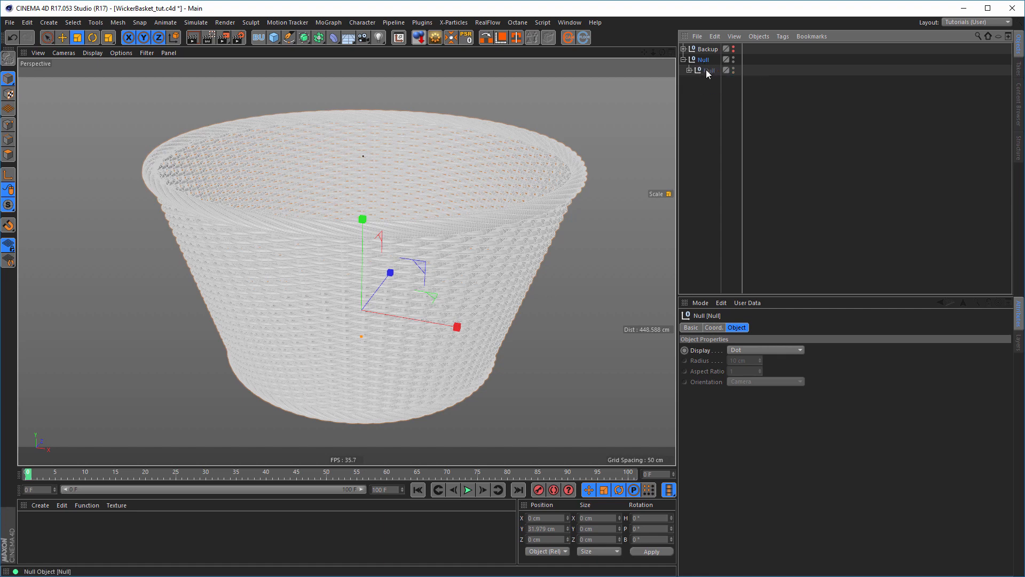
Rename the outer null of the wicker model as Basket and add an FFD deformer as its child
double_click(702, 61)
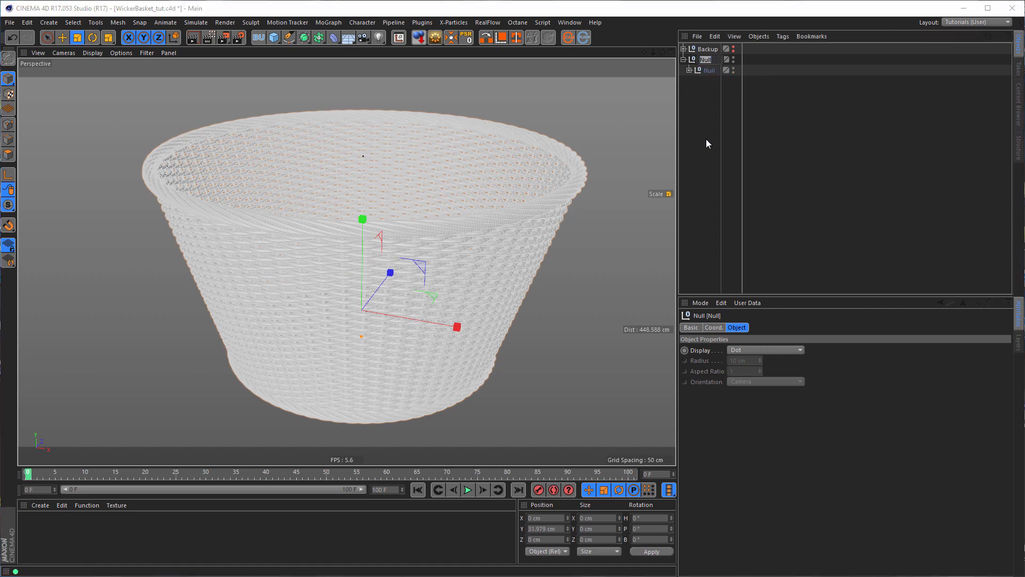
text(Basket)
key(Return)
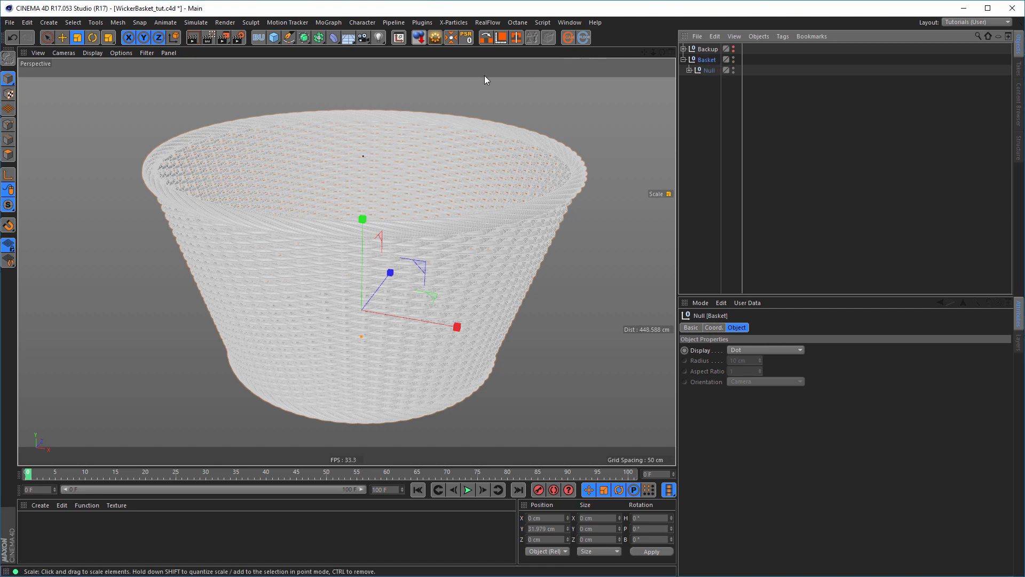
click(335, 38)
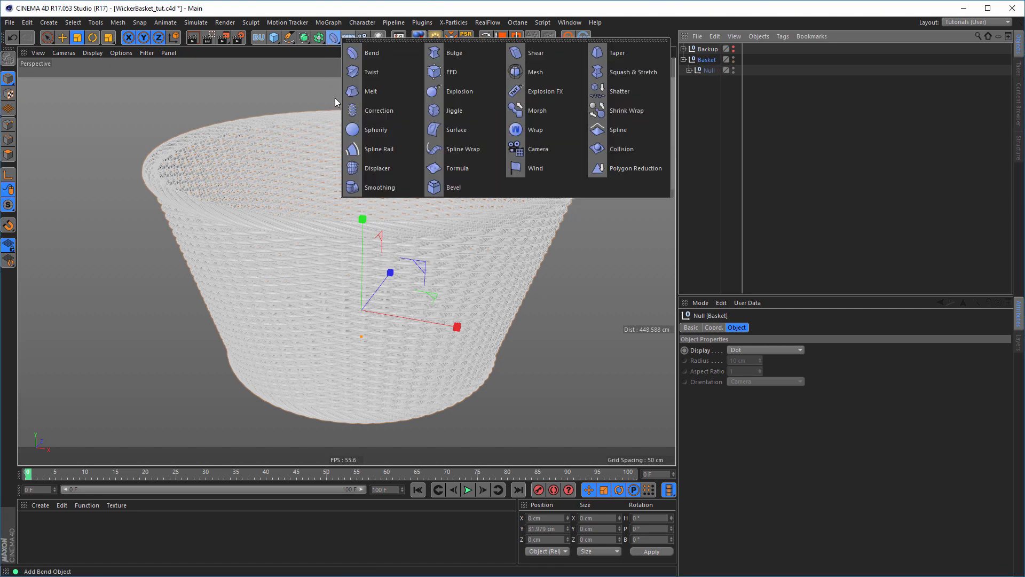
shift+click(450, 72)
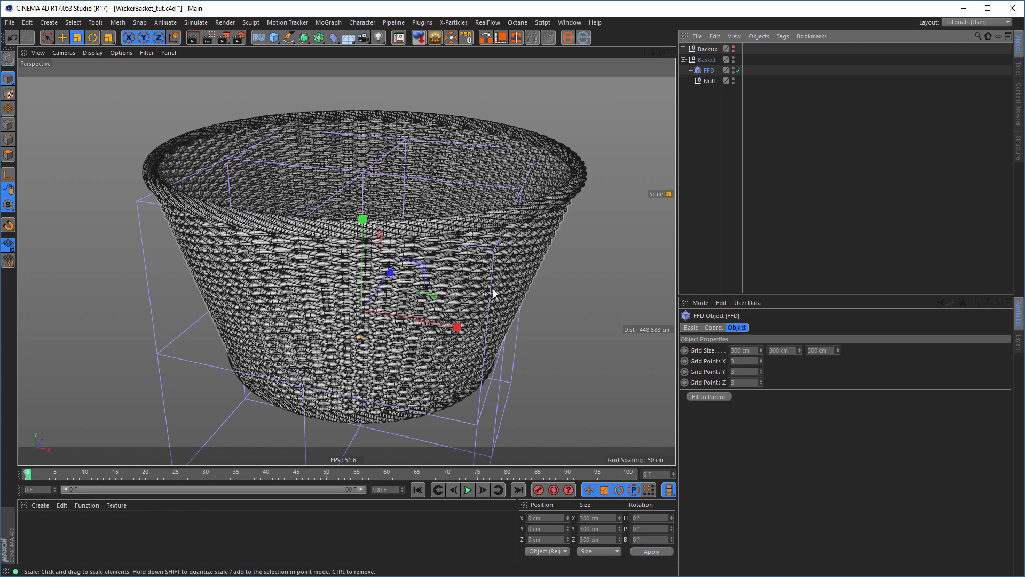
In the front view, raise the FFD cage to a Y position of about 59 cm so it centres on the basket
middle_click(488, 308)
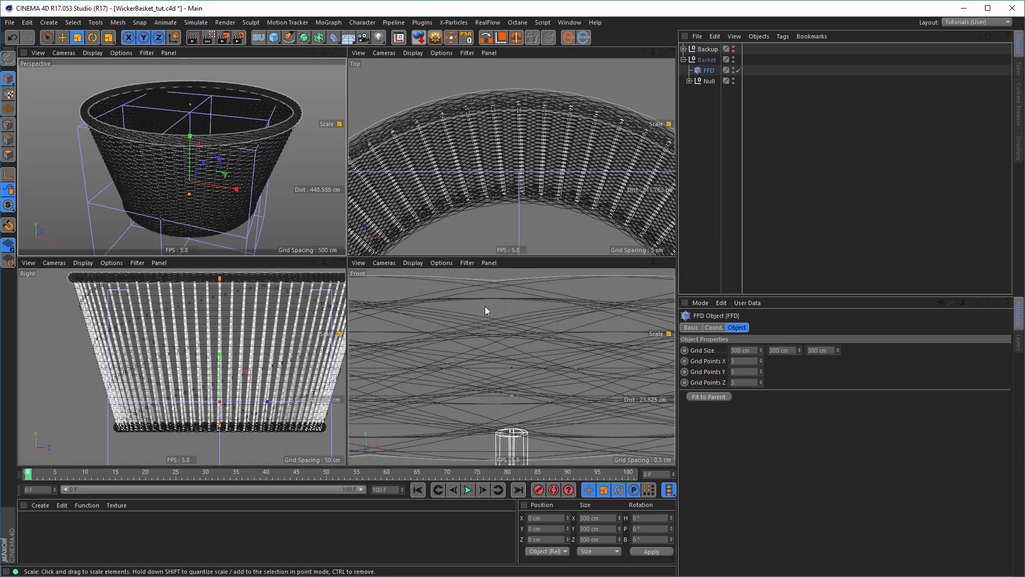
middle_click(483, 309)
alt+right_drag(446, 294, 213, 306)
alt+middle_drag(418, 336, 352, 189)
key(e)
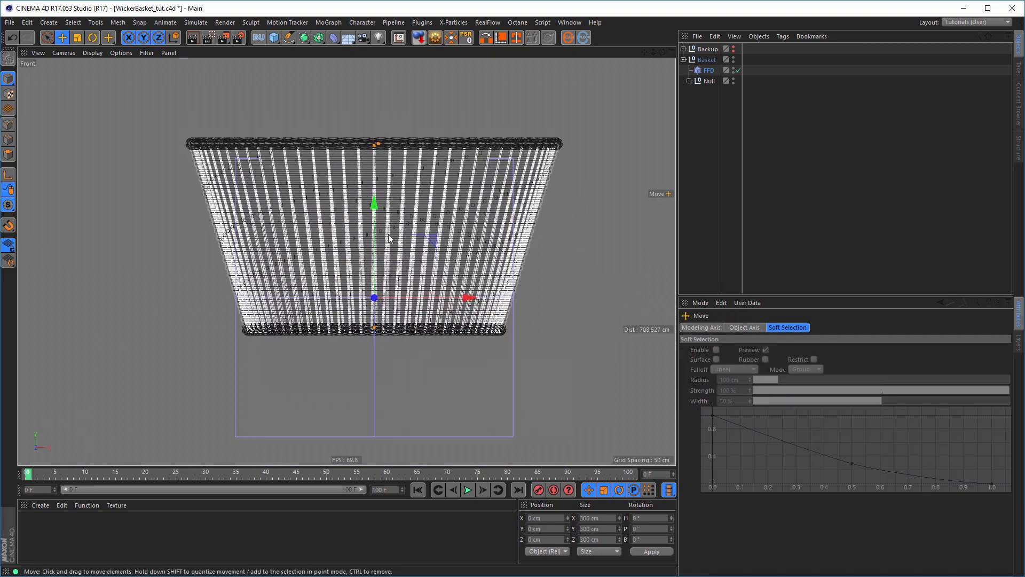
drag(375, 196, 373, 148)
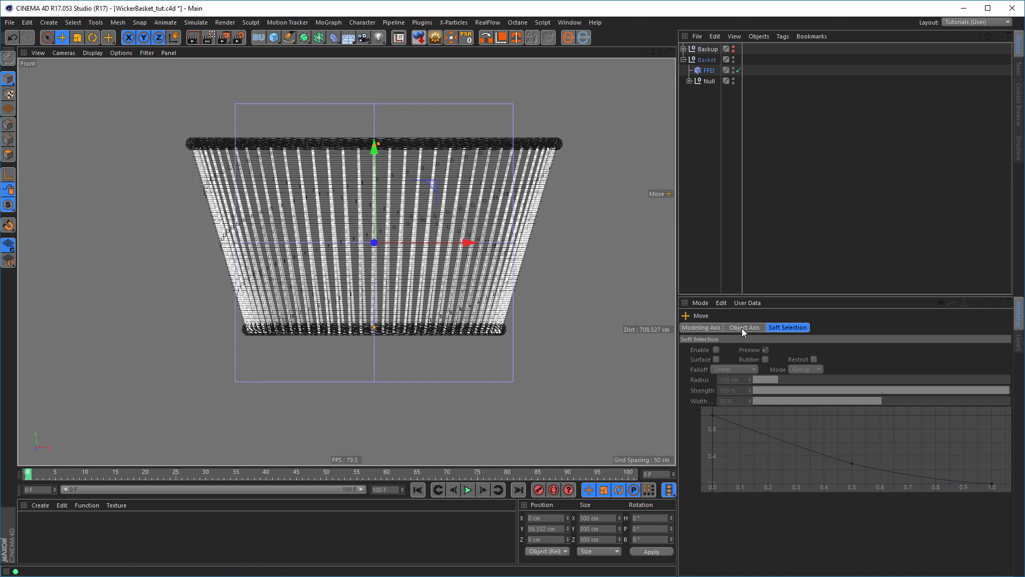
Set the FFD deformer's grid size to 450 cm by 250 cm by 450 cm
click(705, 70)
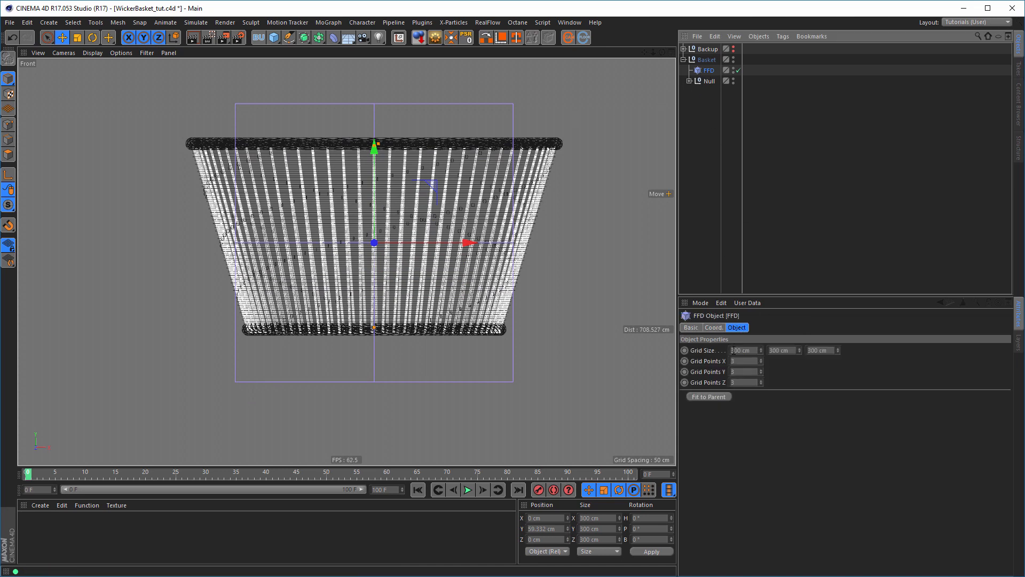
click(744, 350)
text(450)
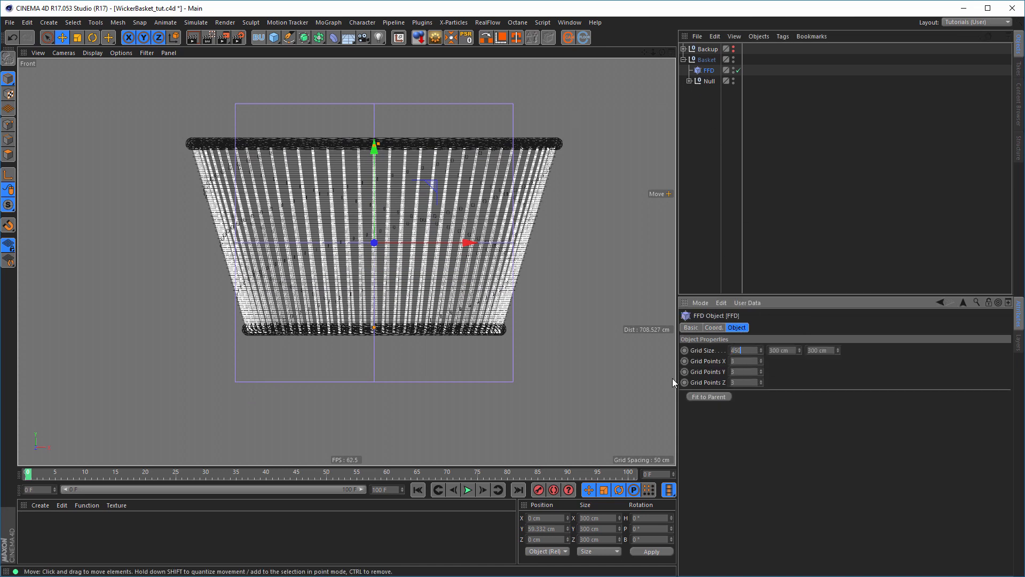
key(Tab)
text(250)
key(Tab)
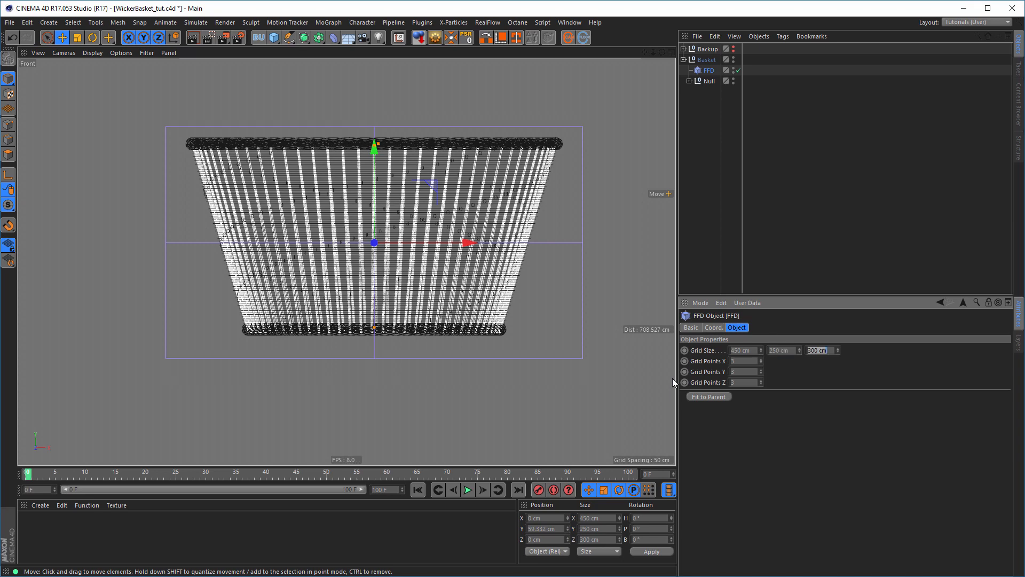
text(450)
key(Return)
Set the FFD deformer's grid points to 6 in X, Y and Z
middle_click(464, 320)
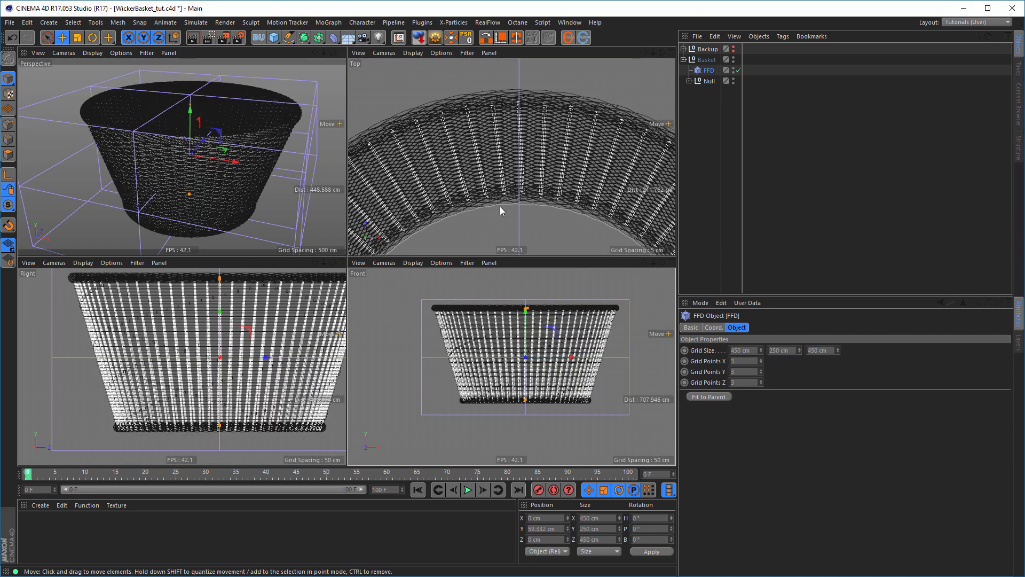
alt+right_drag(500, 206, 413, 213)
alt+middle_drag(476, 199, 468, 120)
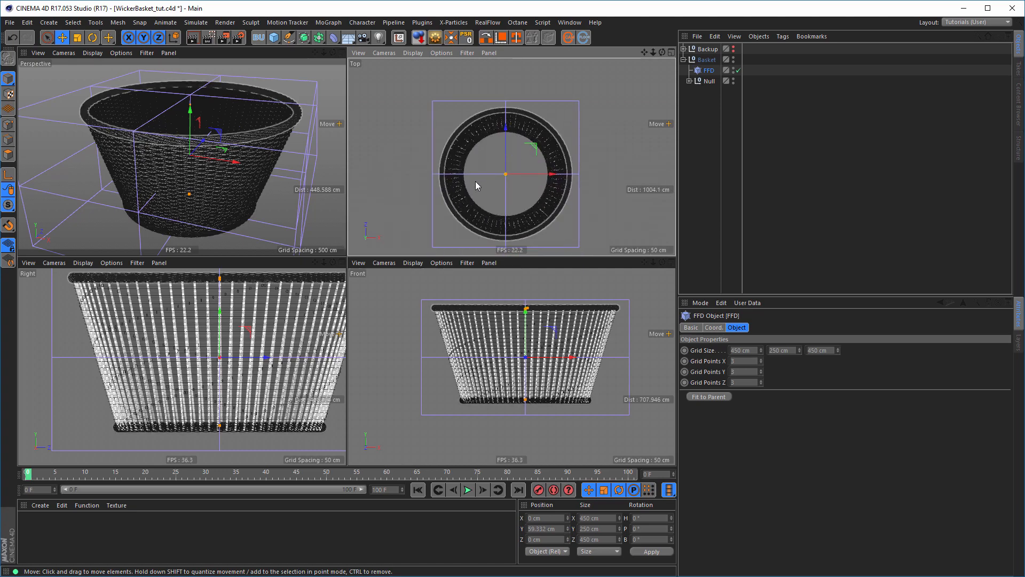
middle_click(246, 207)
alt+drag(332, 229, 338, 230)
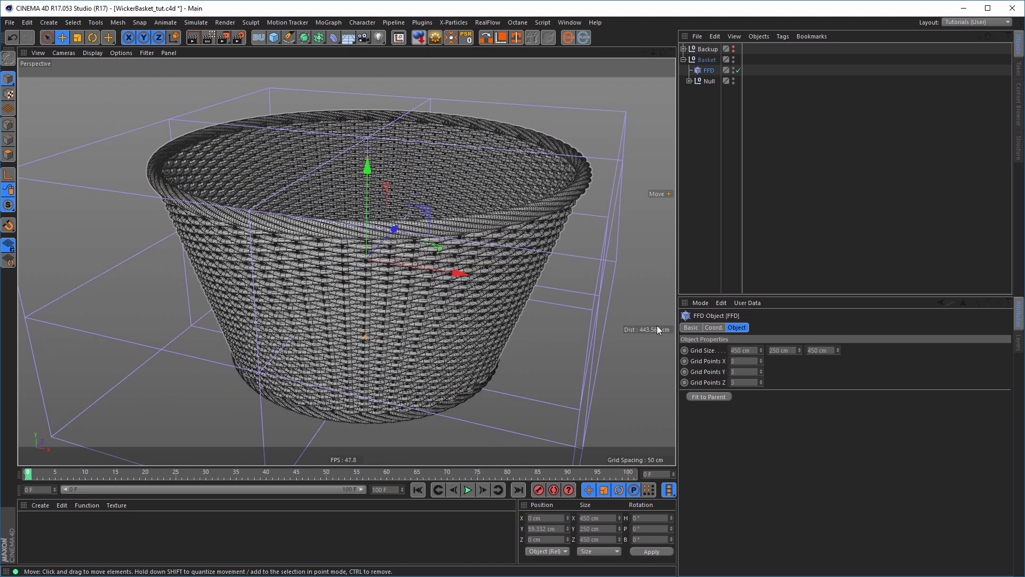
click(744, 361)
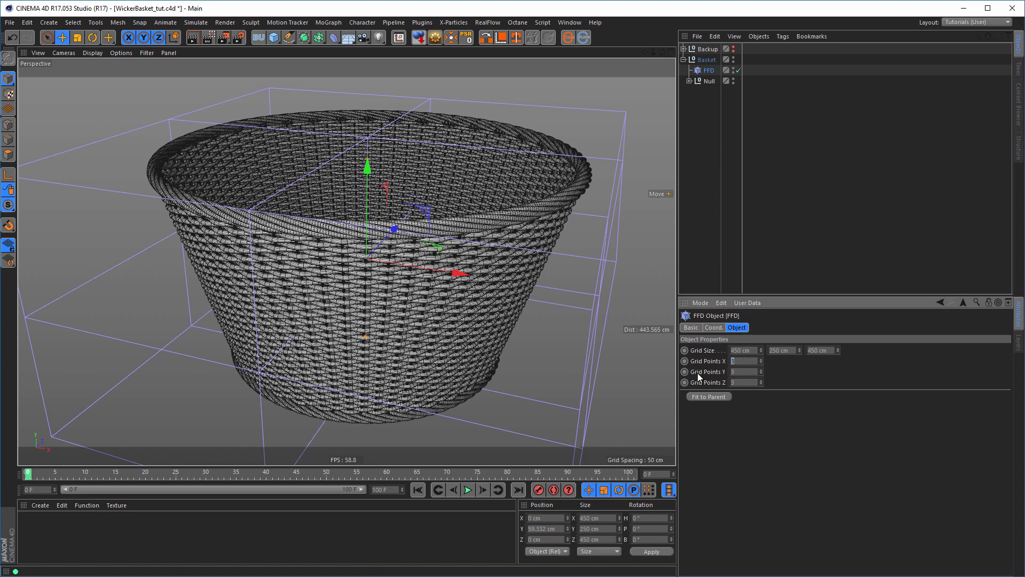
text(6)
key(Tab)
text(6)
key(Tab)
text(6)
key(Return)
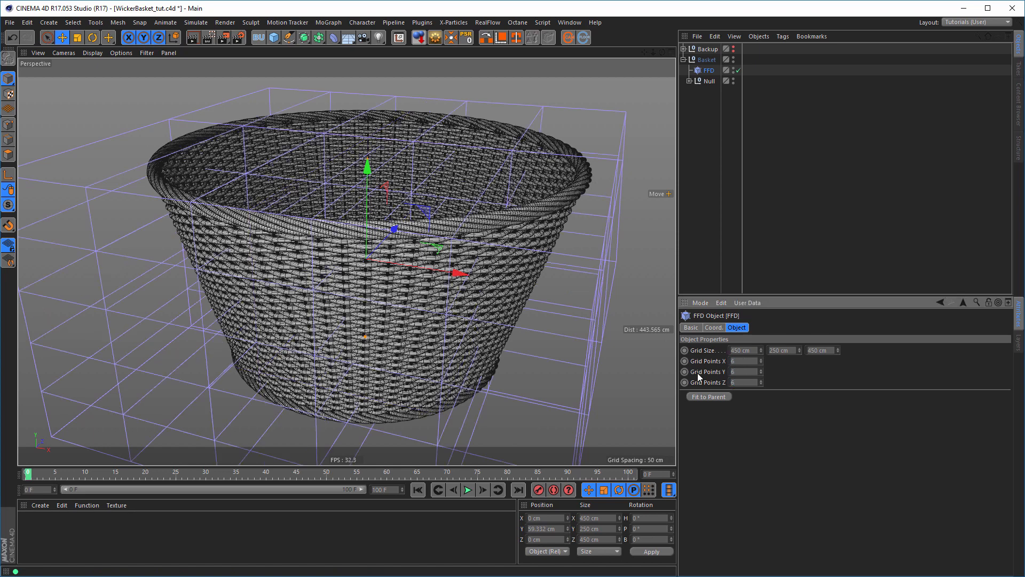
Switch to point editing with Rectangle Selection and turn off Only Select Visible Elements
alt+drag(411, 256, 357, 277)
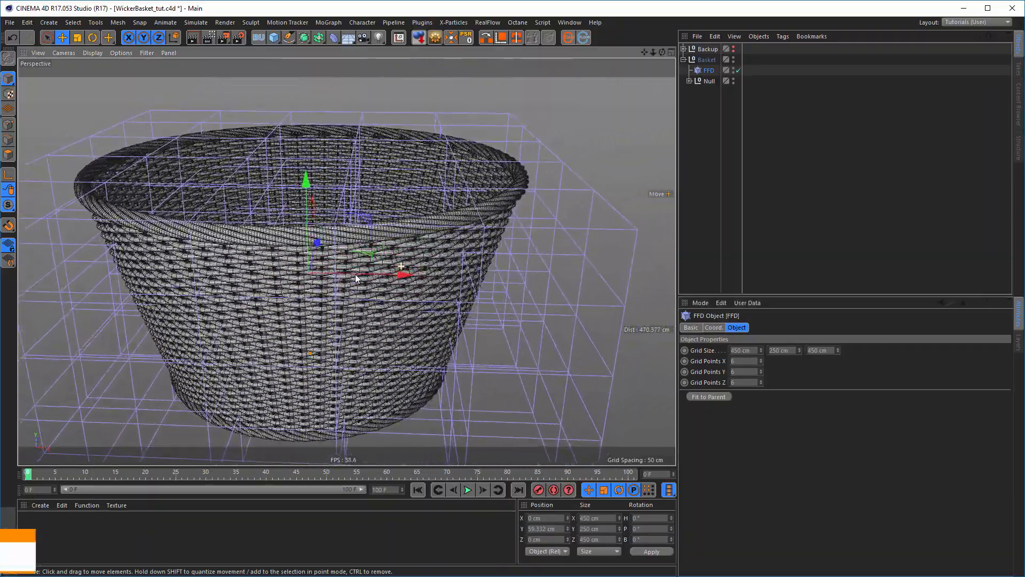
alt+right_drag(357, 278, 336, 282)
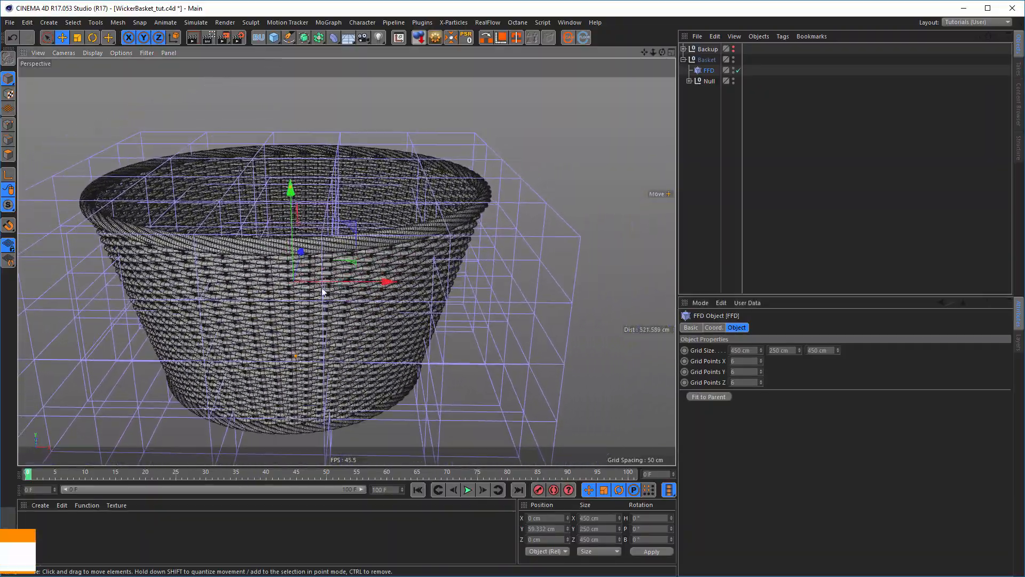
alt+drag(322, 291, 390, 254)
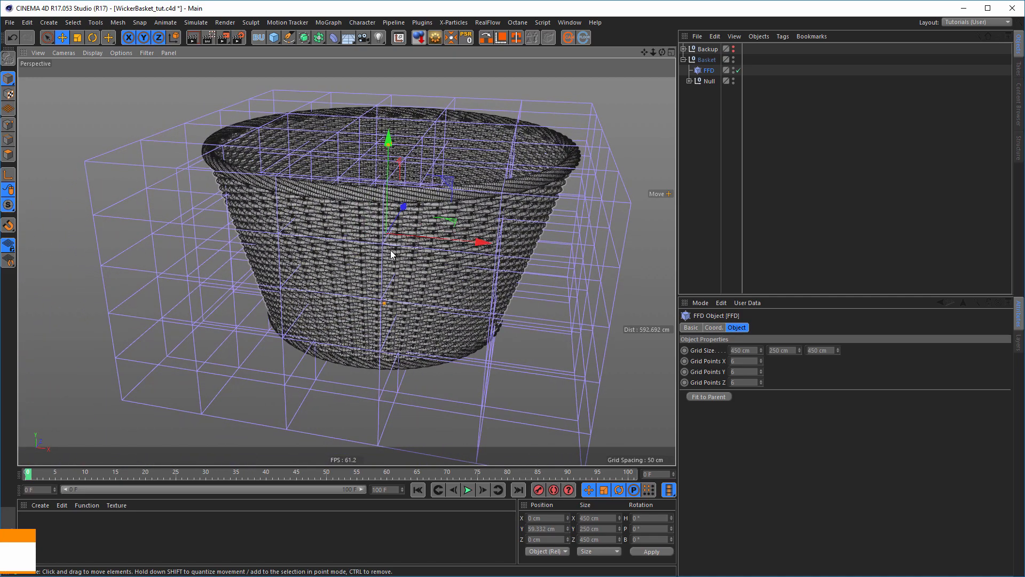
middle_click(390, 249)
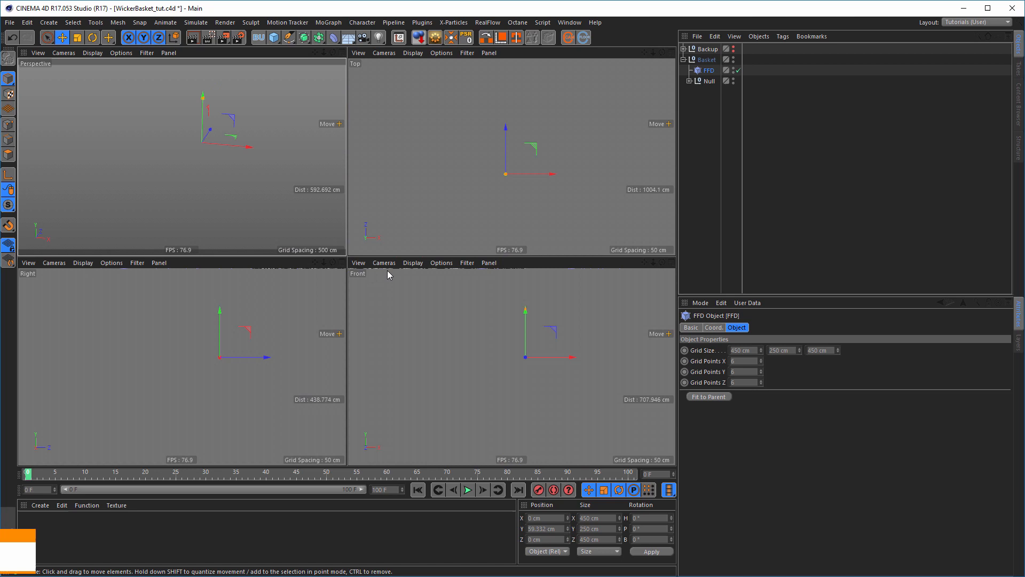
middle_click(412, 328)
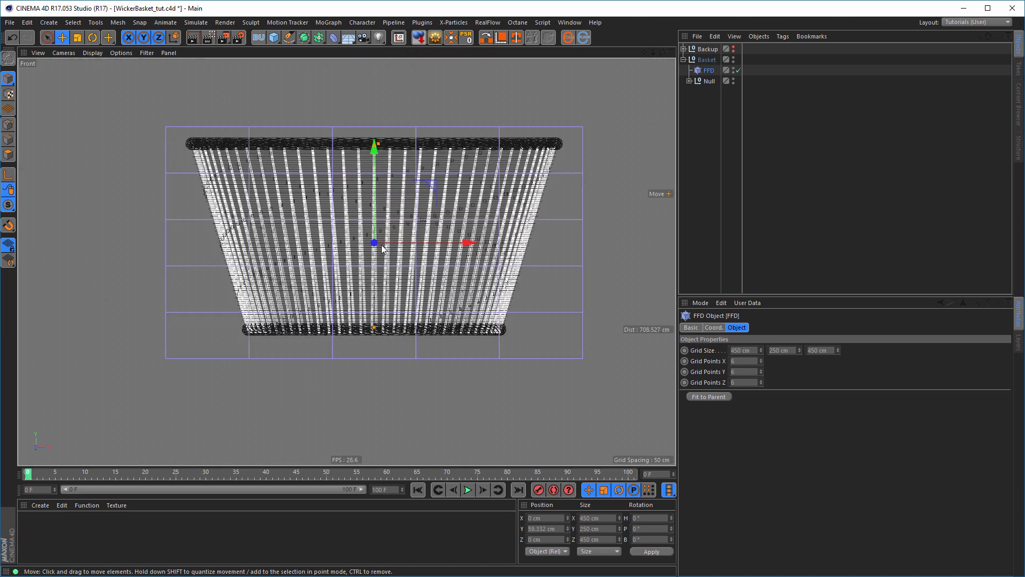
alt+middle_drag(374, 226, 375, 274)
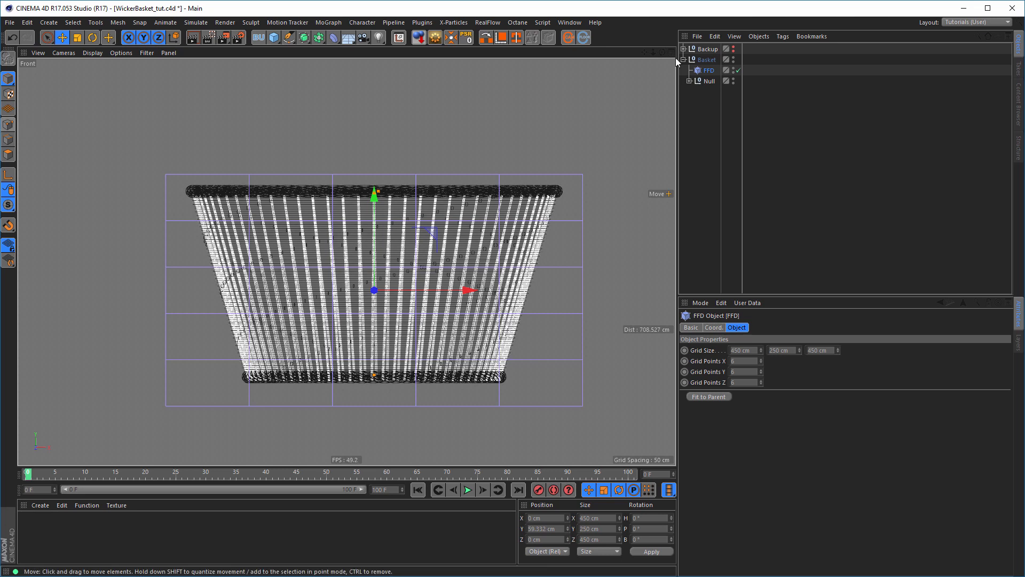
click(9, 125)
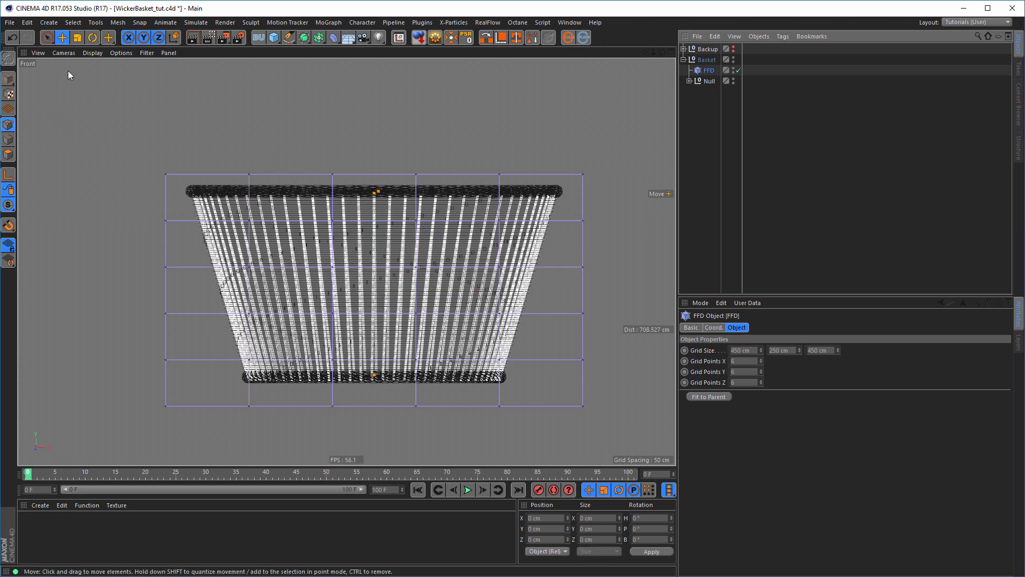
click(47, 37)
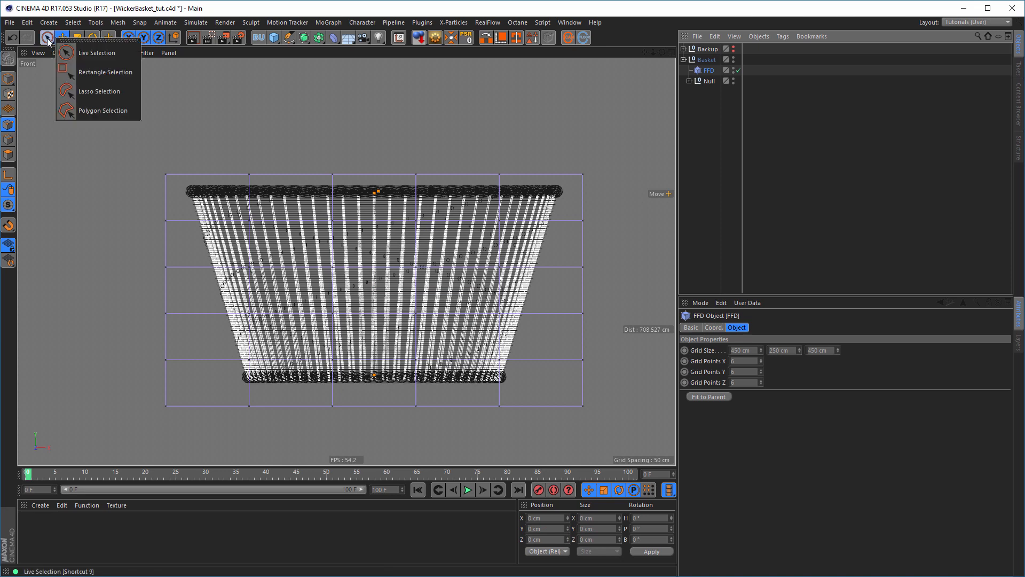
click(76, 74)
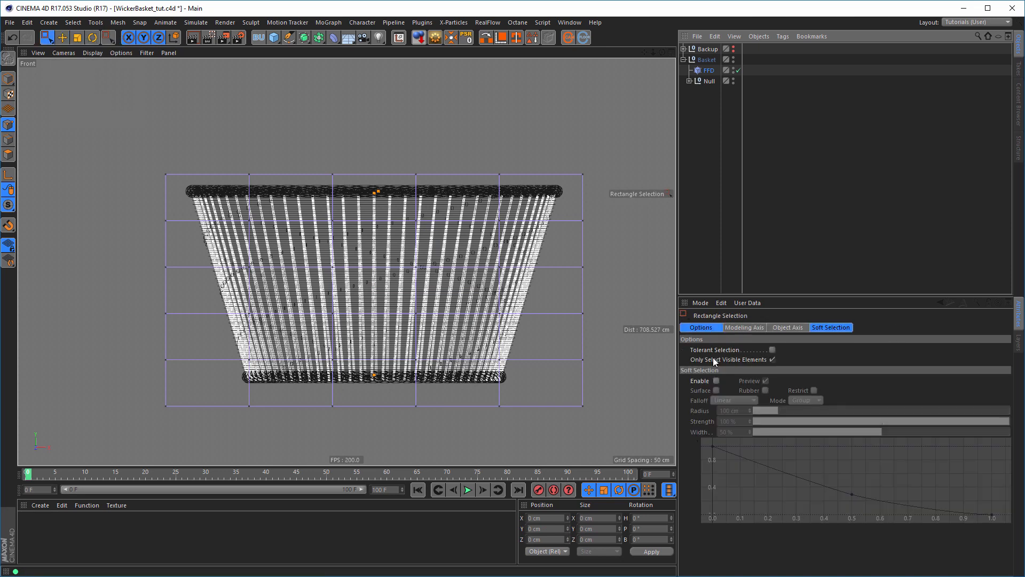
click(773, 360)
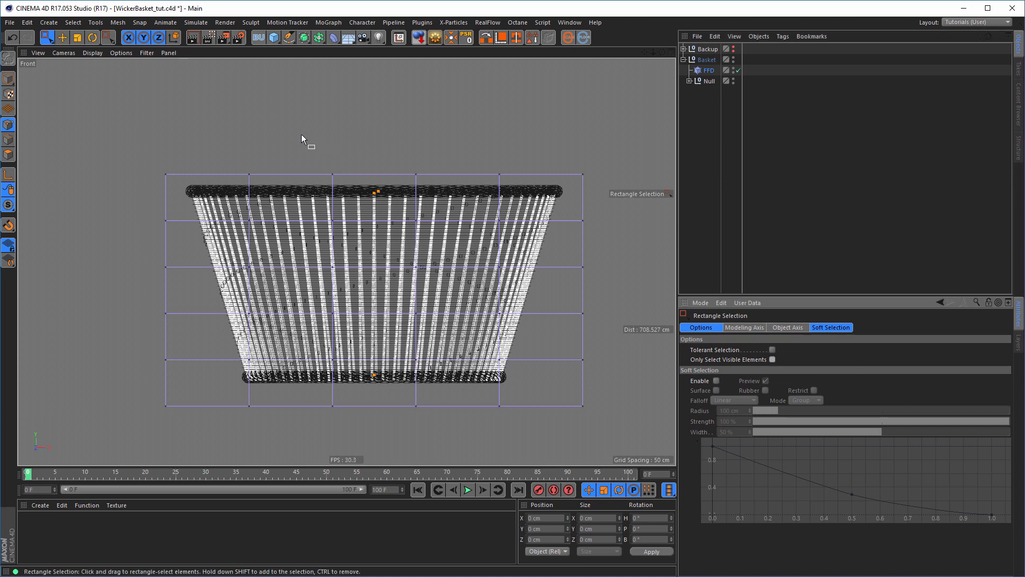
Select the front half of the FFD's two middle columns in the upper three rows and lower the points about 173 cm
drag(301, 134, 450, 294)
middle_click(447, 296)
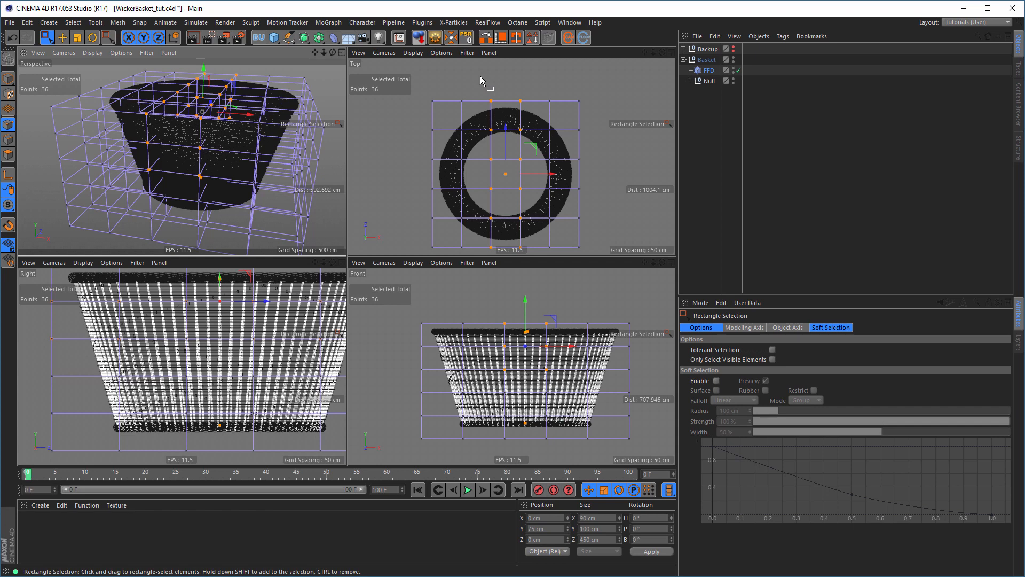
drag(480, 77, 537, 172)
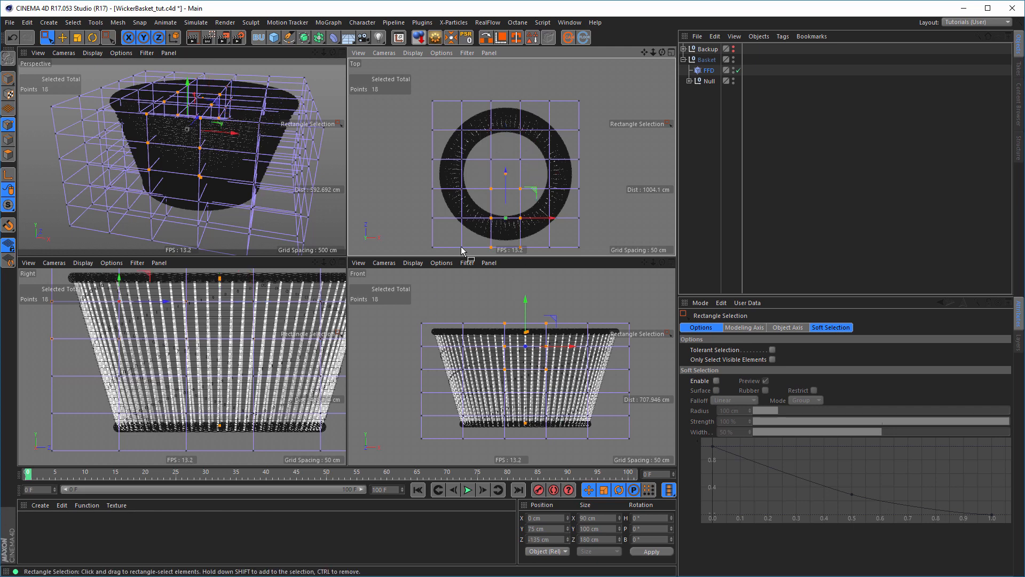
middle_click(448, 312)
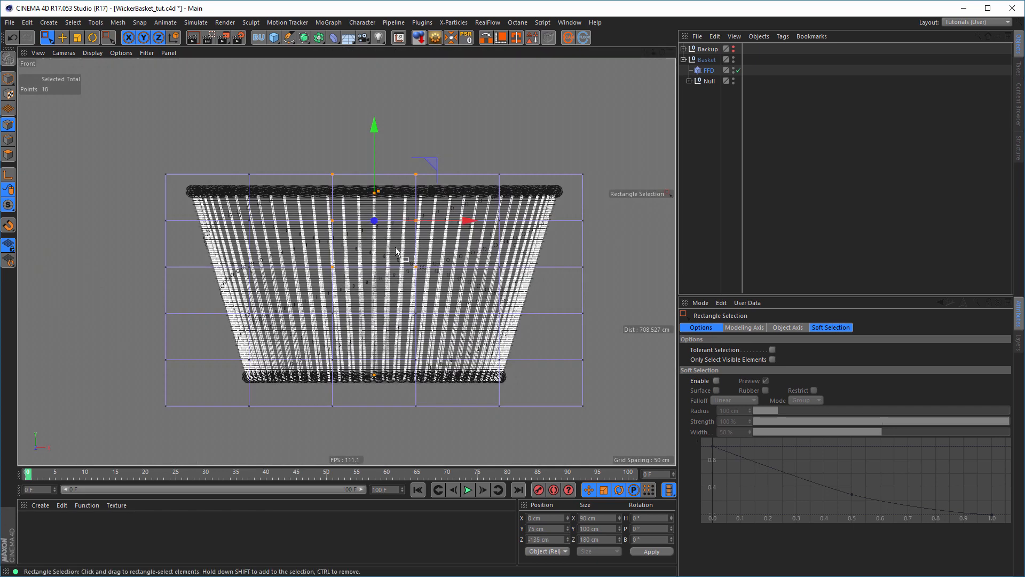
drag(373, 126, 358, 288)
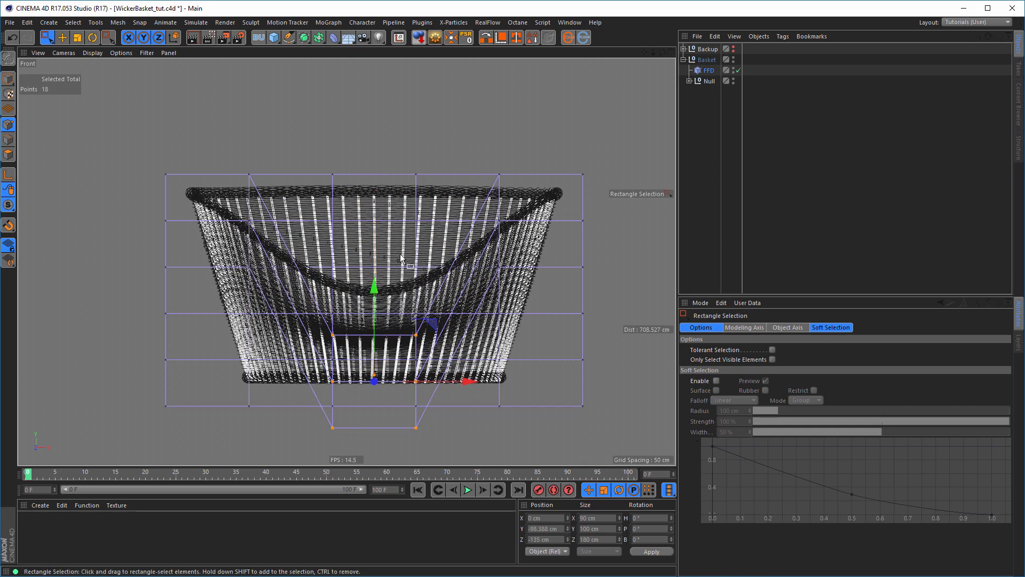
Select all FFD cage points and scale them along X to a width of about 560 cm
middle_click(272, 209)
middle_click(262, 204)
mouse_move(390, 248)
alt+mouse_down()
mouse_move(489, 255)
mouse_move(384, 250)
mouse_move(408, 242)
alt+mouse_up()
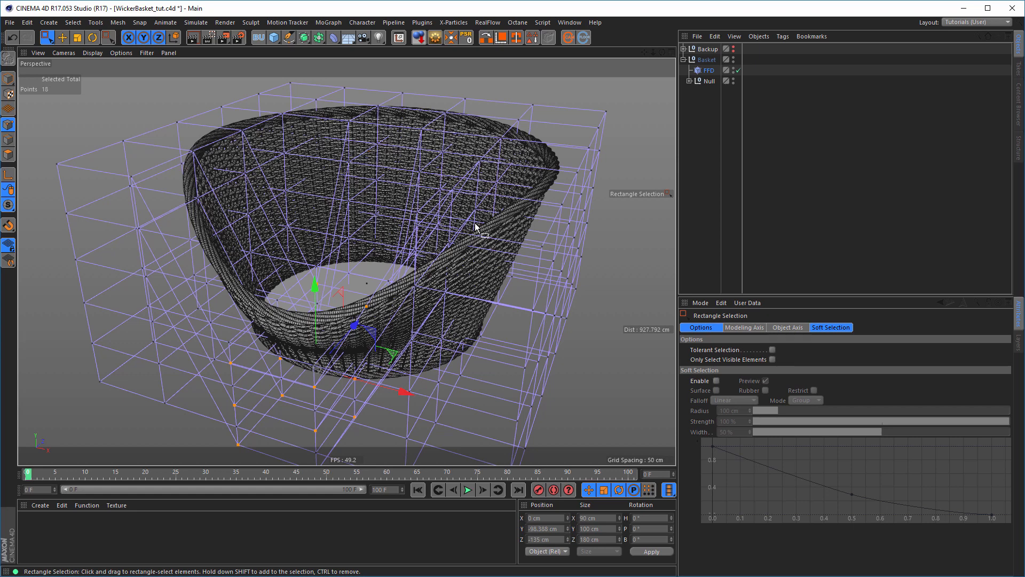
key(ctrl+a)
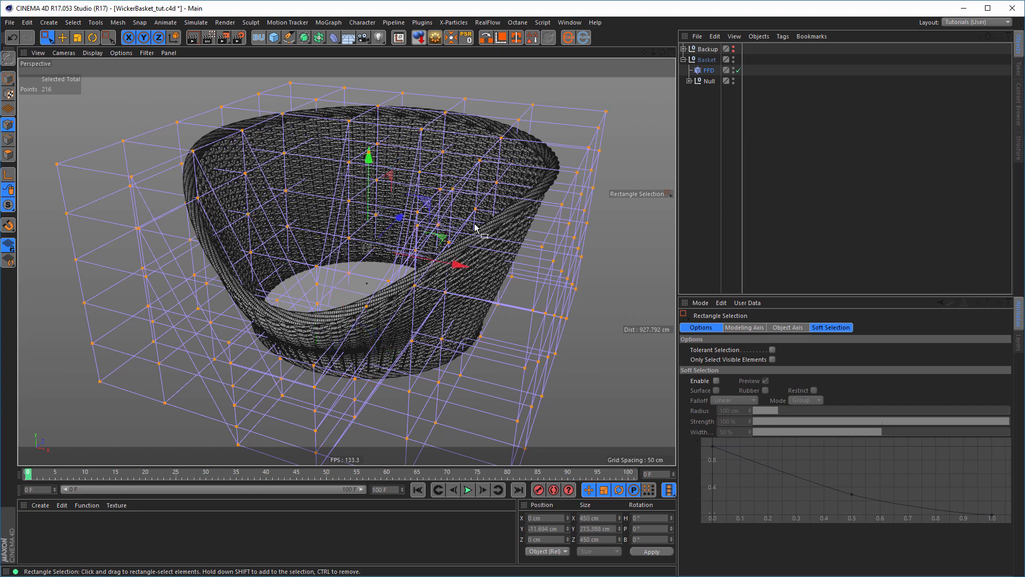
key(t)
drag(459, 265, 486, 275)
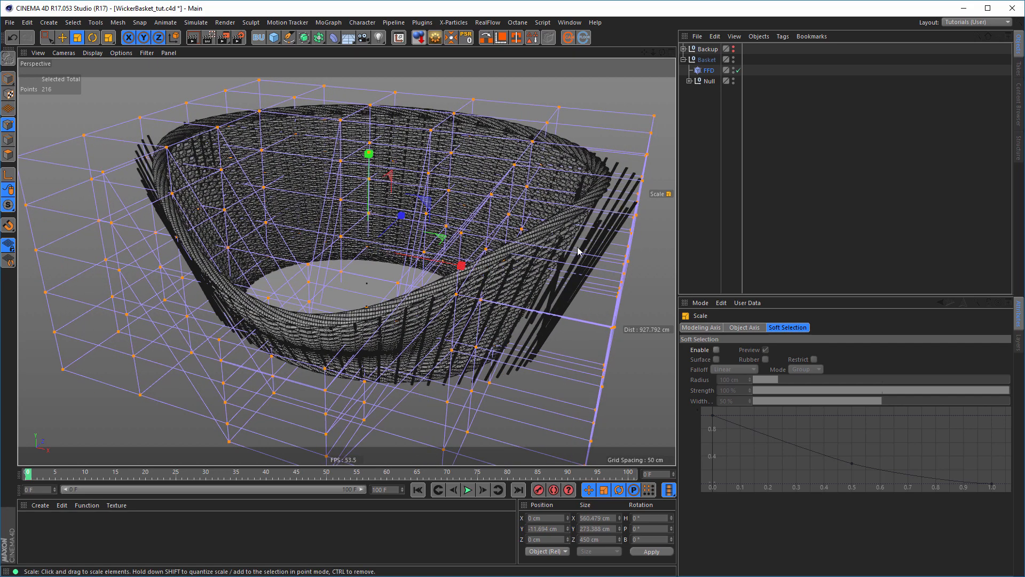
Examine up close how the vertical rods meet the deformed woven wall, and expand the Null group inside Basket
alt+drag(515, 283, 428, 248)
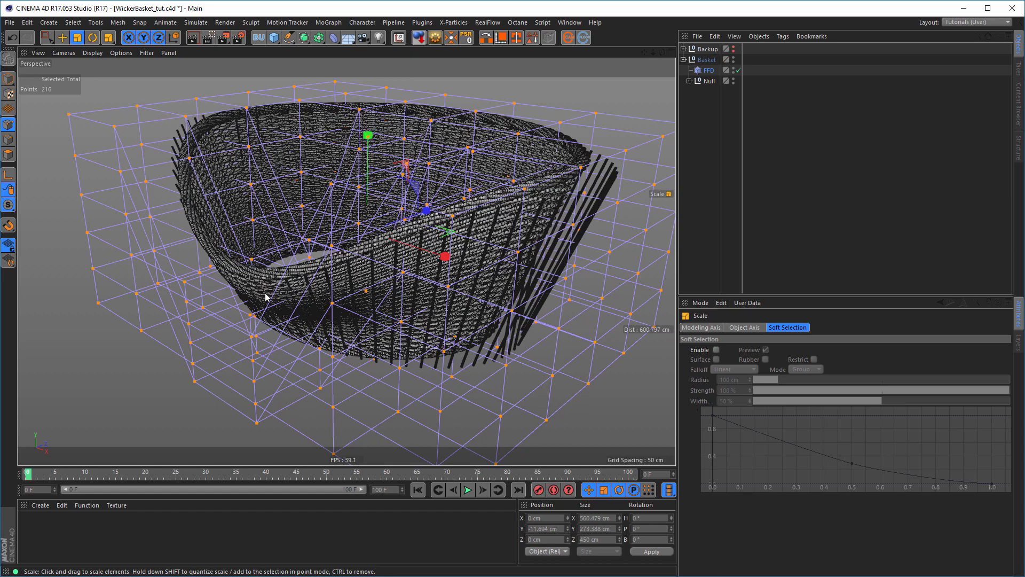
alt+drag(313, 305, 32, 308)
alt+right_drag(281, 306, 356, 292)
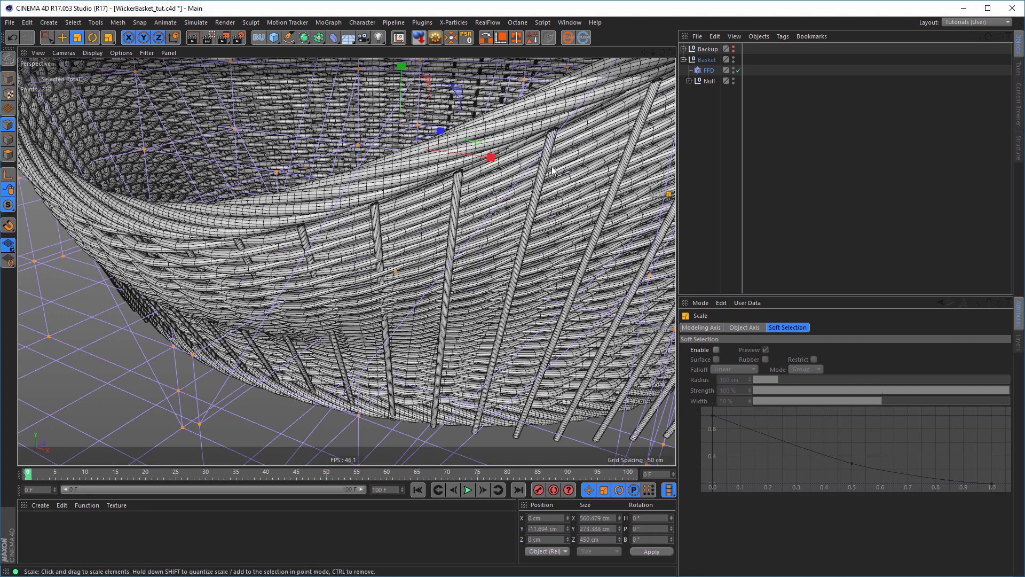
click(689, 80)
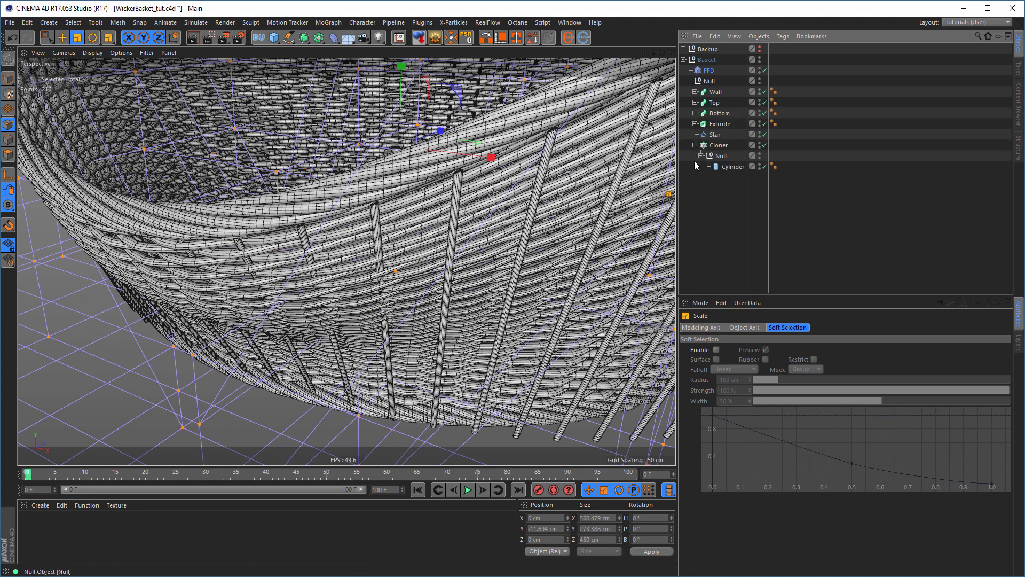
Set the Height Segments of the Cylinder rod inside the Cloner to 20
click(732, 166)
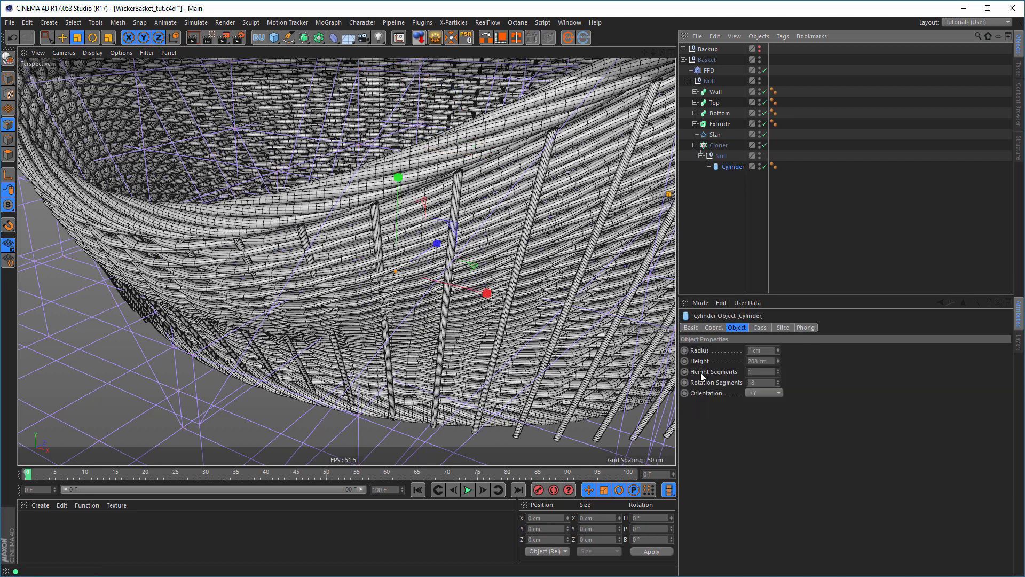
click(761, 372)
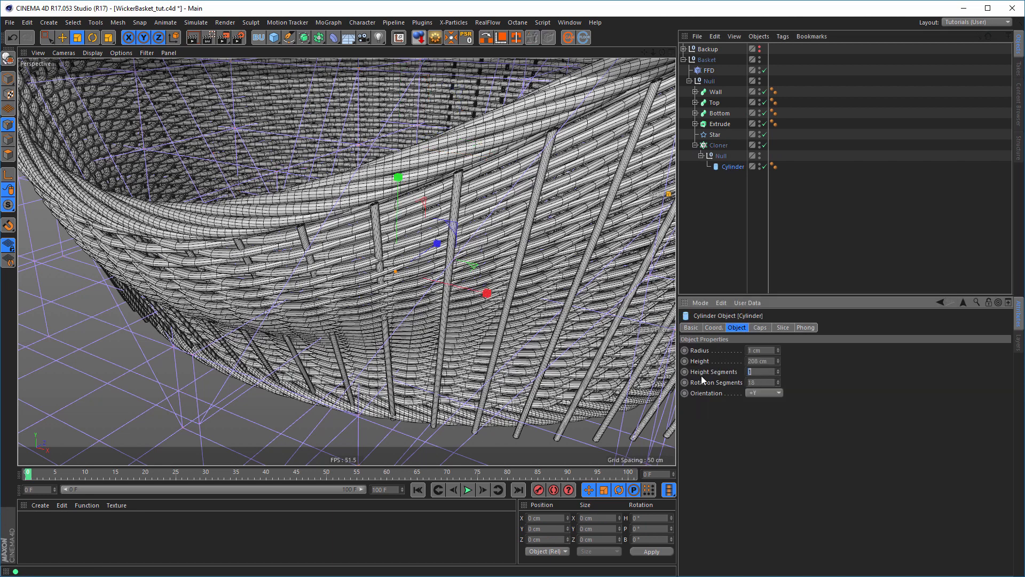
key(Return)
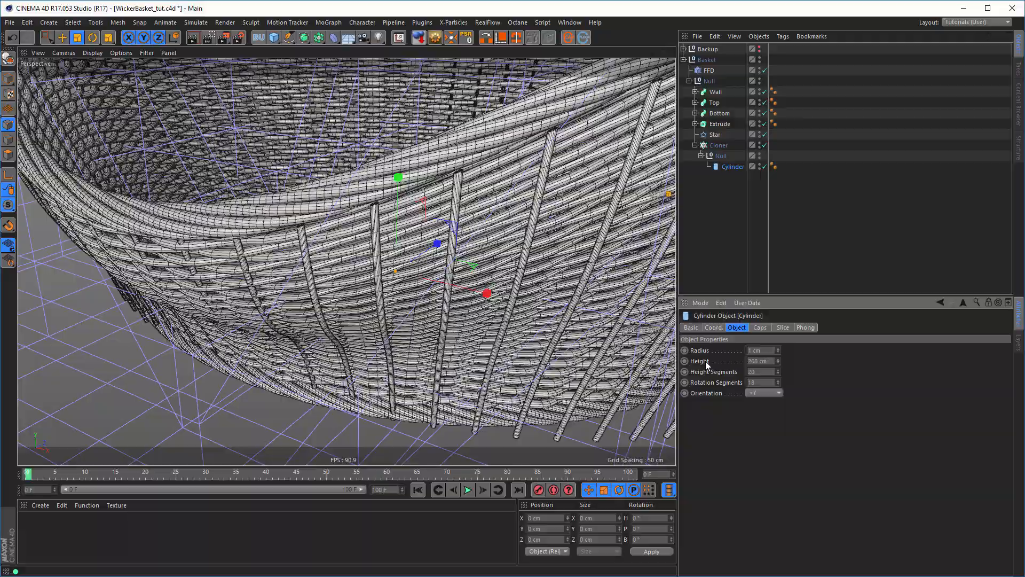
alt+middle_drag(448, 325, 367, 329)
alt+right_drag(402, 321, 368, 341)
alt+middle_drag(615, 264, 489, 322)
alt+drag(538, 228, 380, 280)
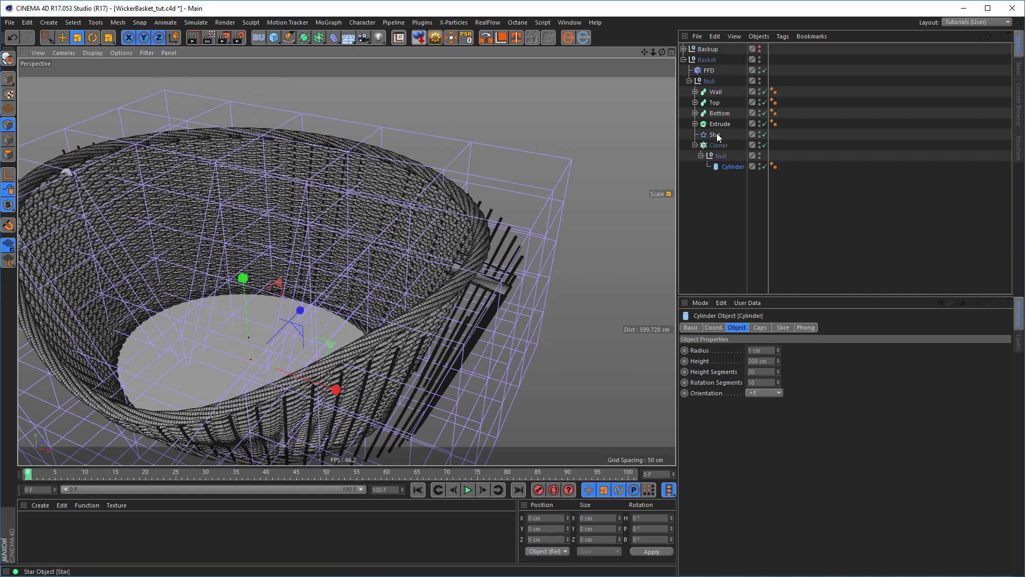
Set the FFD deformer's grid size to 500 × 300 × 500 cm
click(709, 70)
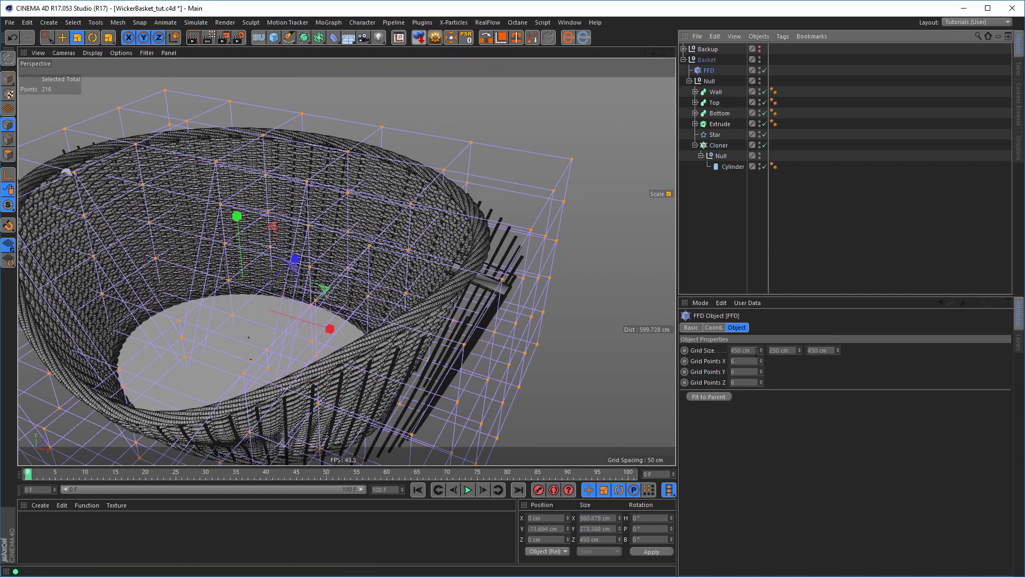
click(756, 350)
text(50)
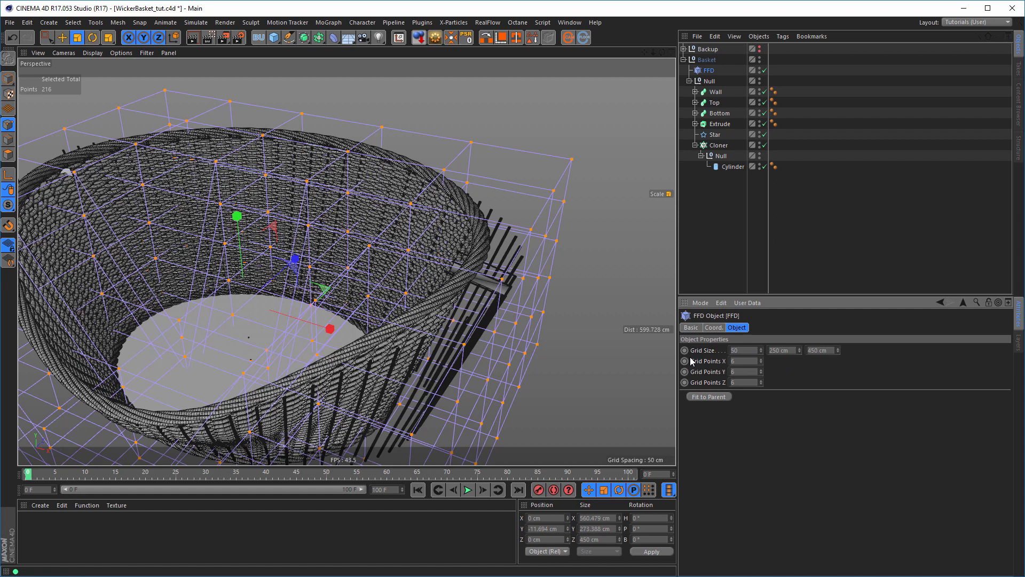
text(0)
key(Tab)
key(Tab)
text(5)
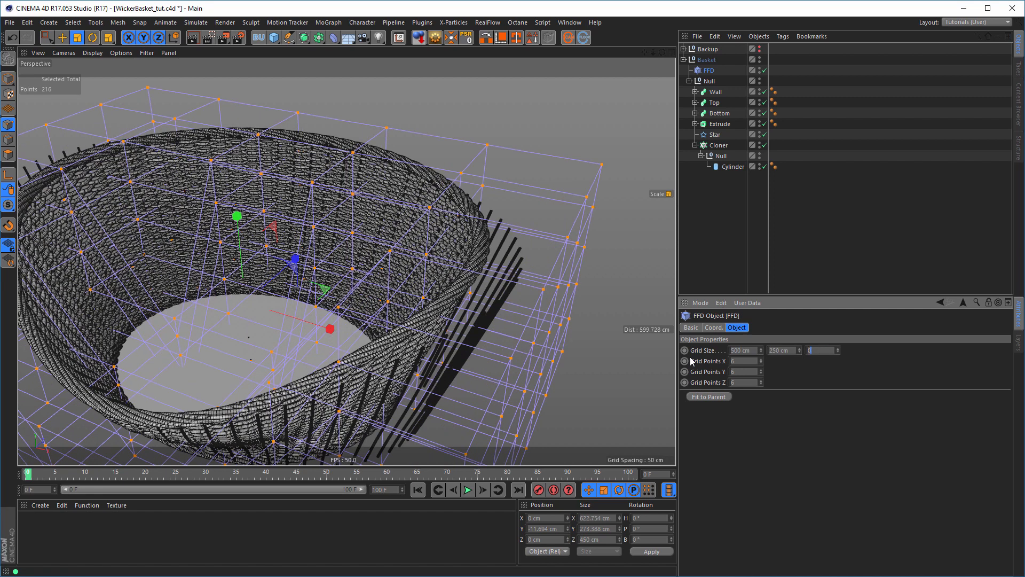
text(00)
key(Return)
drag(788, 350, 769, 356)
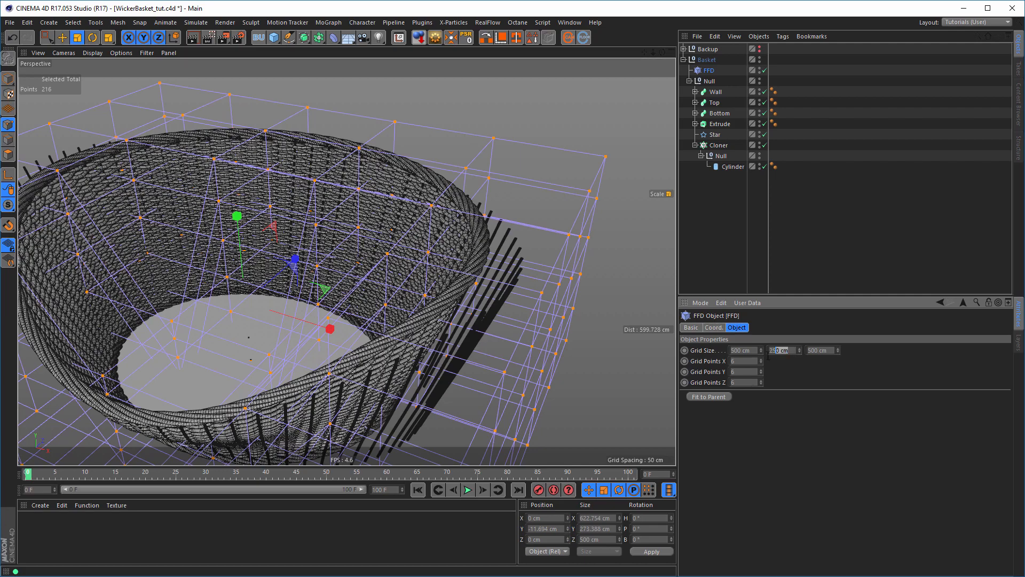
text(300)
key(Return)
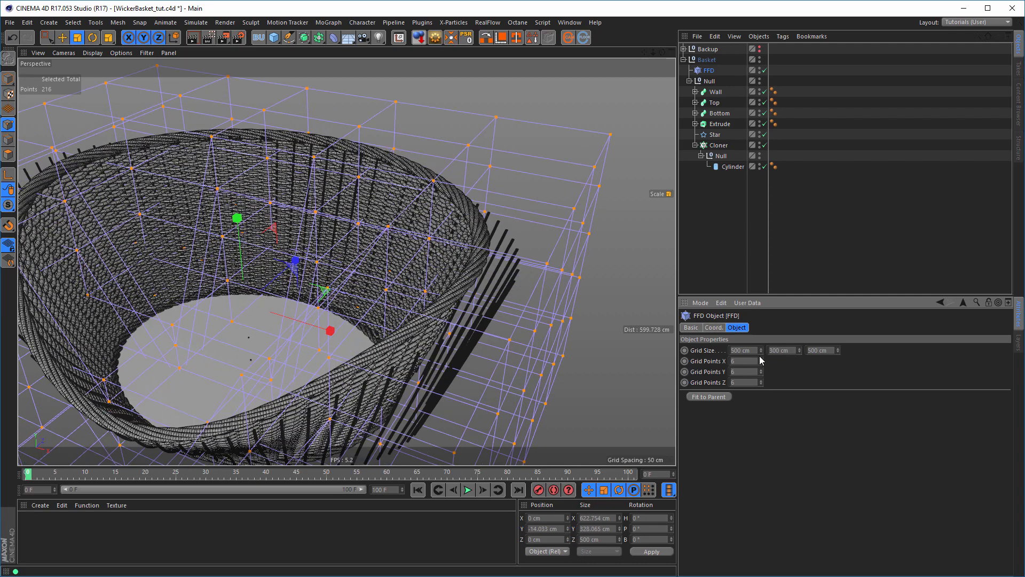
Examine from several sides how the vertical rods sit against the deformed wall, and inspect the rod Cylinder's properties
alt+drag(366, 277, 433, 308)
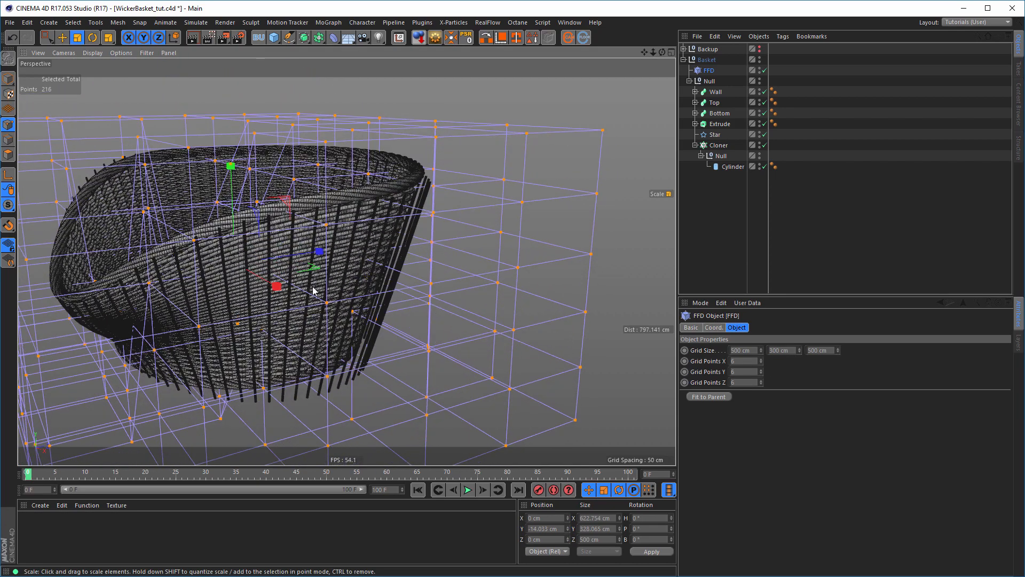
alt+right_drag(313, 287, 388, 276)
alt+drag(389, 279, 372, 267)
alt+right_drag(371, 256, 347, 260)
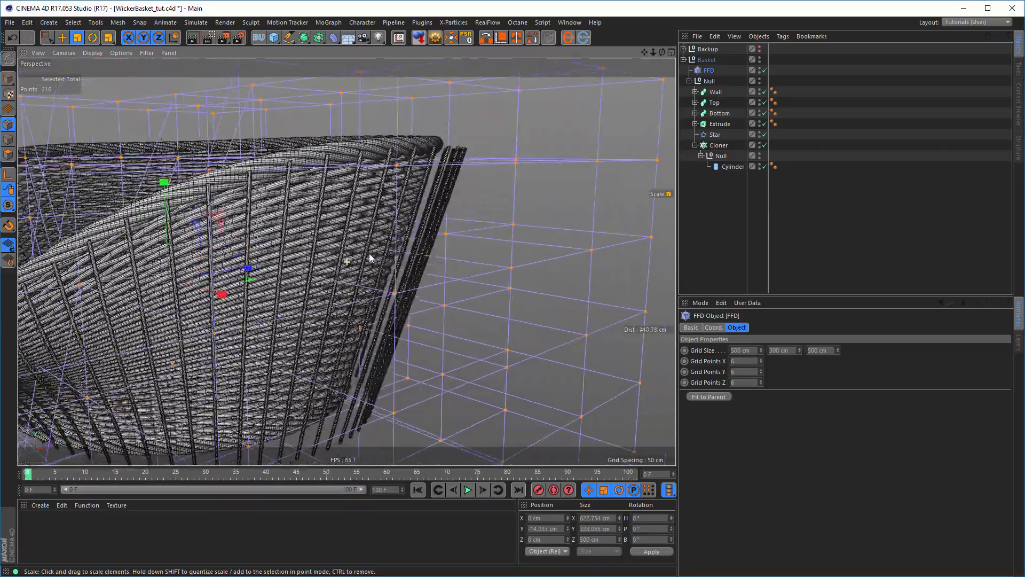
alt+middle_drag(344, 273, 416, 224)
scroll(411, 224, up, 3)
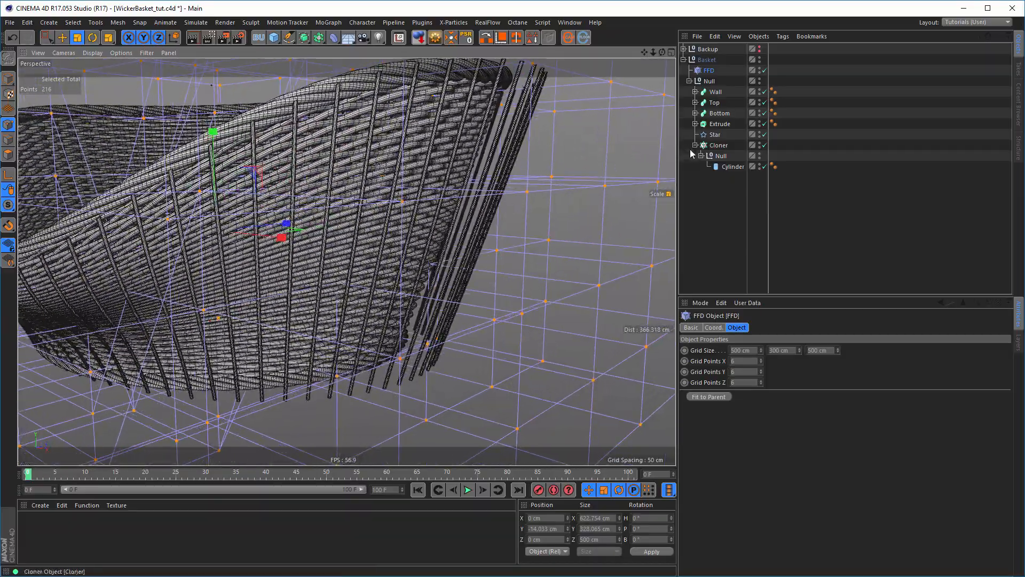
click(725, 156)
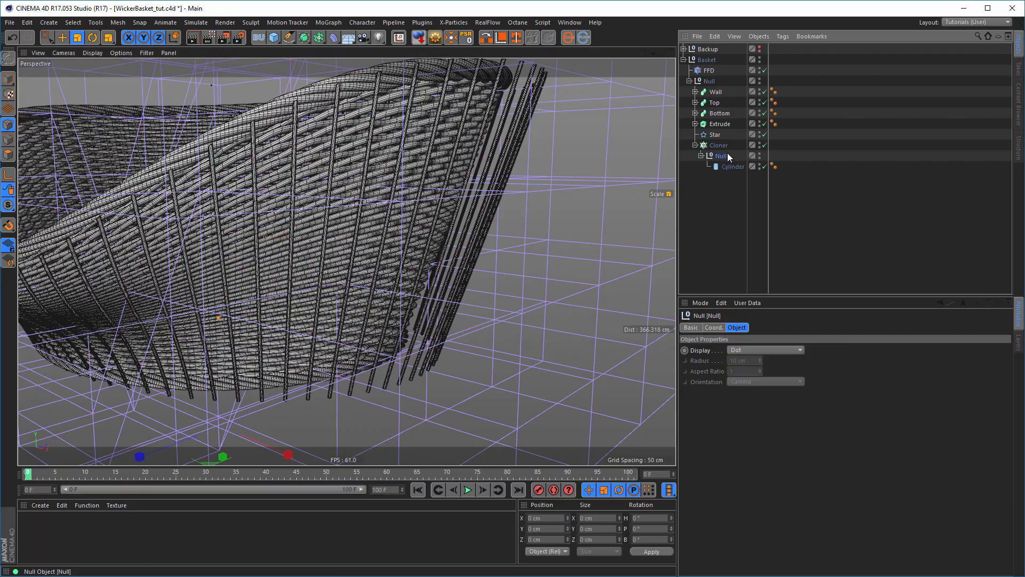
click(734, 165)
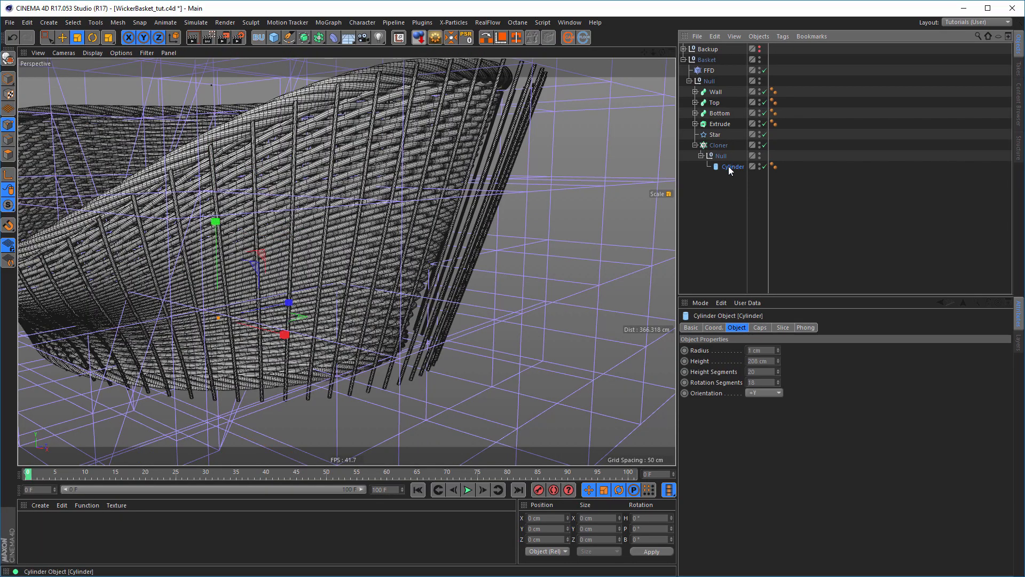
alt+right_drag(492, 210, 431, 232)
alt+drag(431, 232, 379, 203)
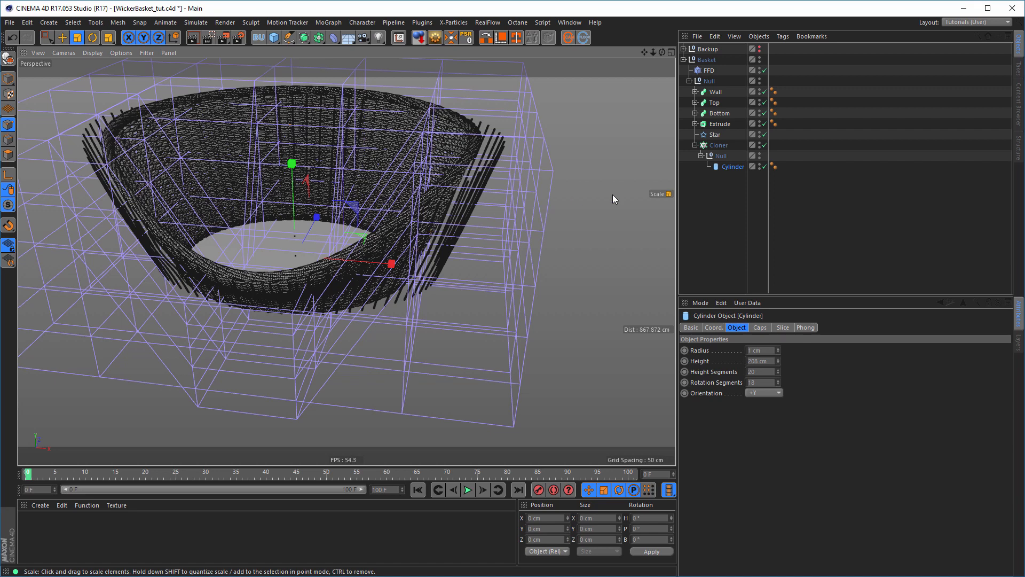
Delete the deformed FFD from the Basket group and add a new FFD deformer
click(708, 70)
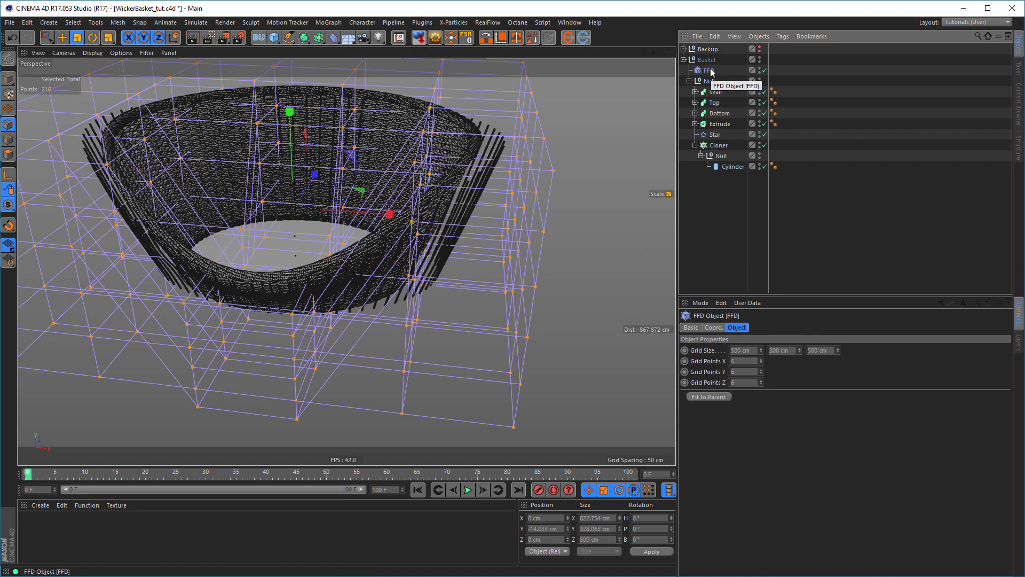
key(Delete)
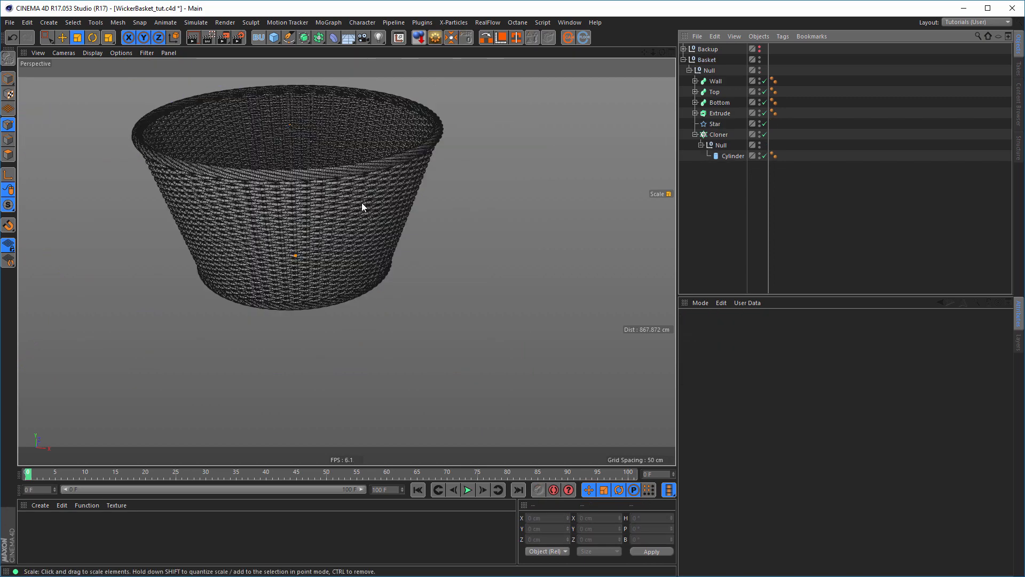
alt+middle_drag(362, 207, 398, 254)
click(706, 59)
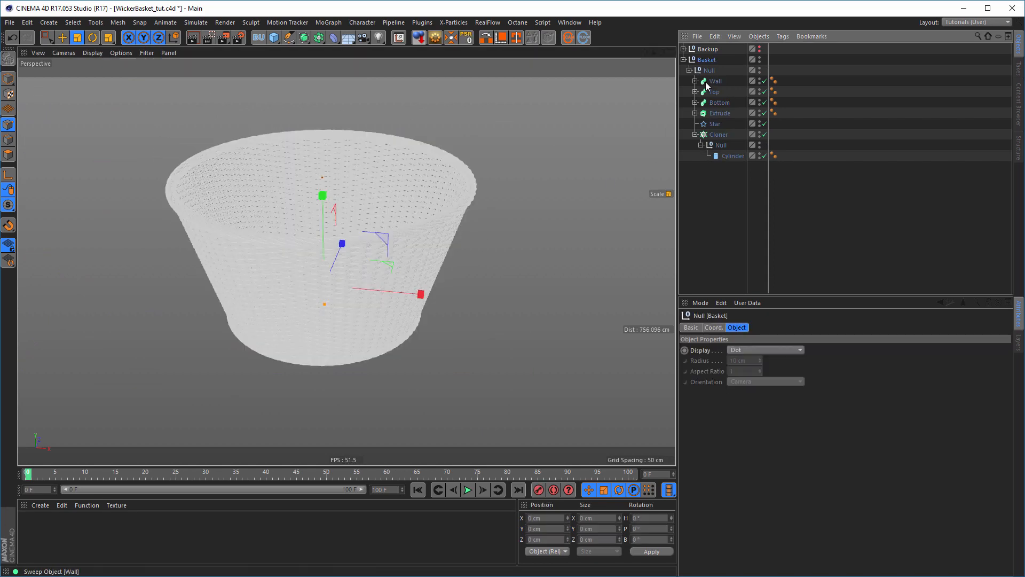
click(334, 38)
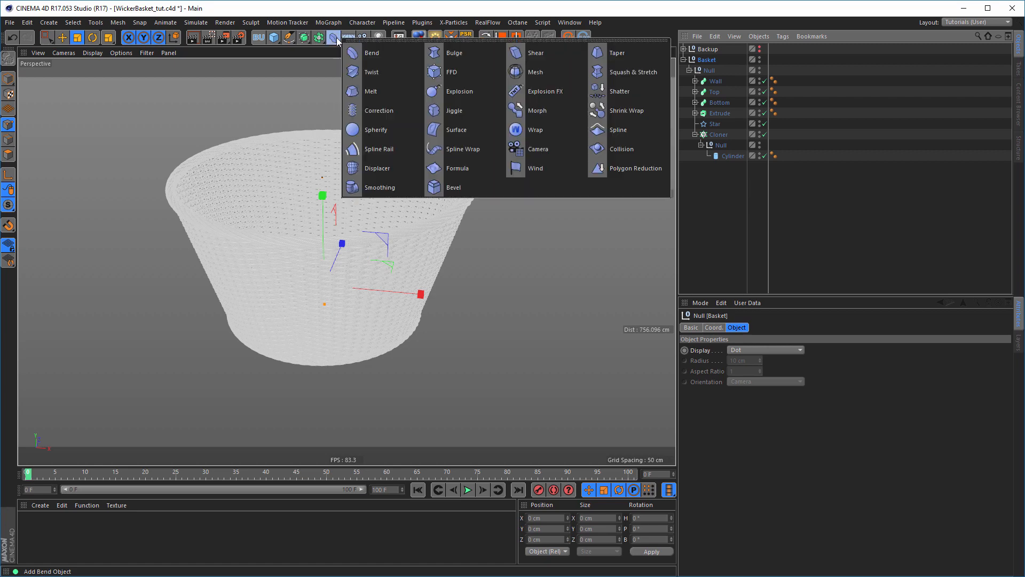
click(452, 73)
Make the new FFD a child of Basket above the Null and raise it in the Front view to about Y 69 cm
middle_click(486, 217)
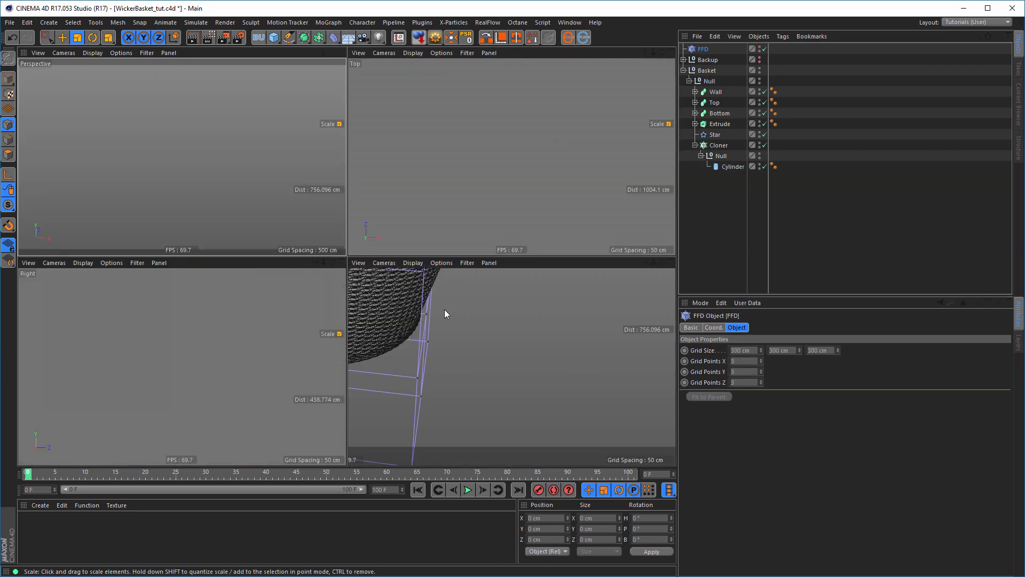
middle_click(448, 339)
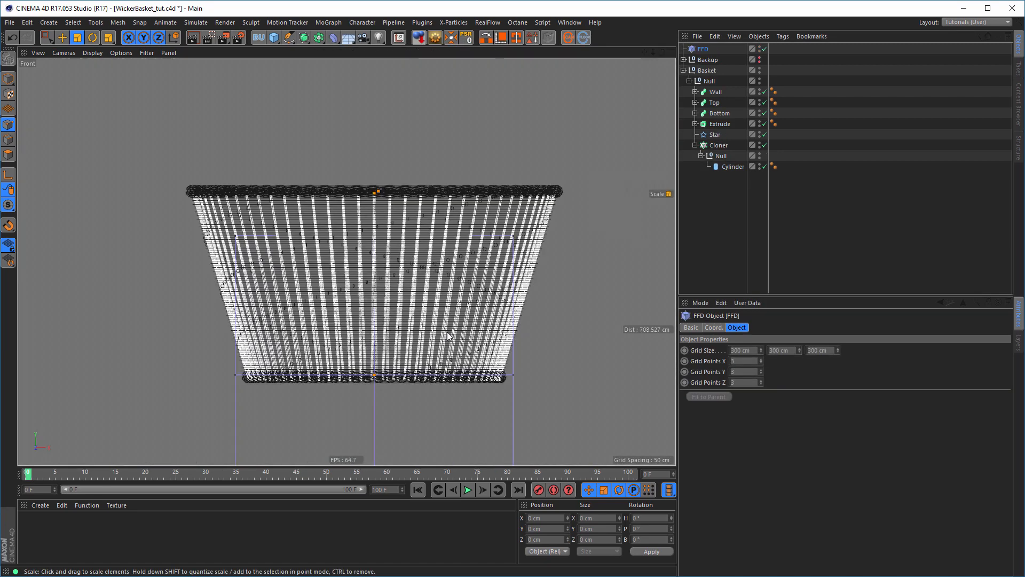
key(e)
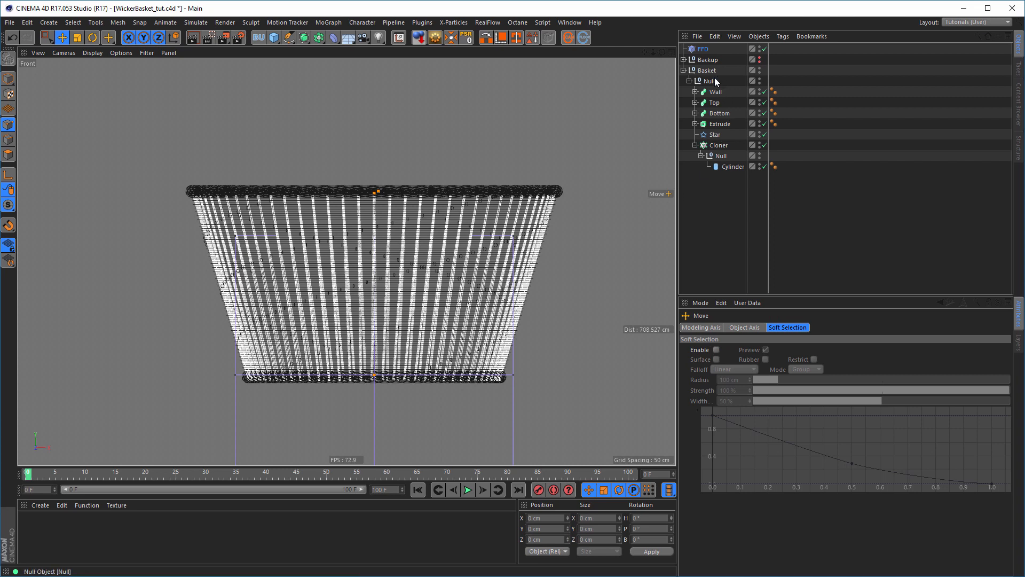
drag(704, 47, 710, 78)
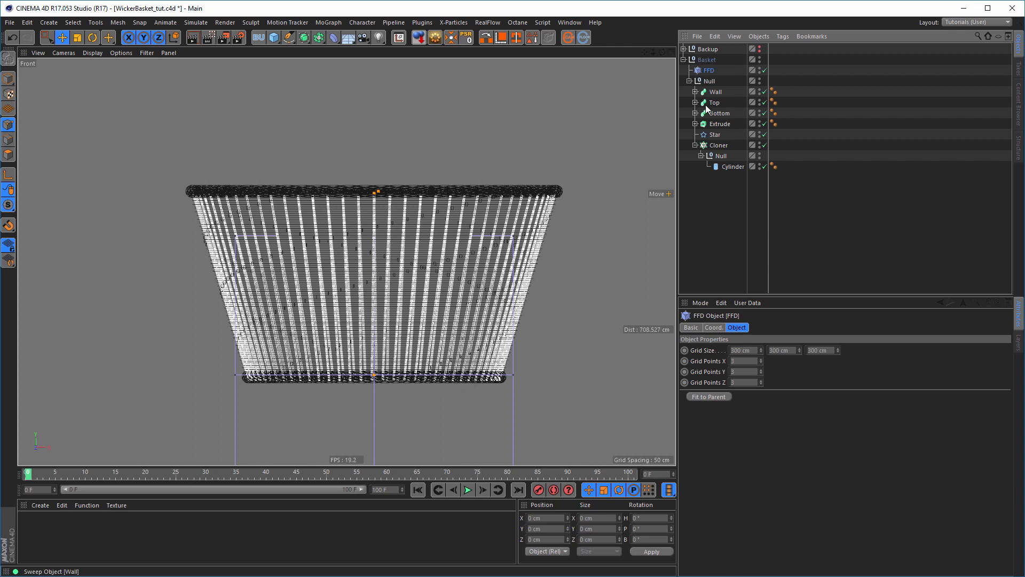
click(8, 78)
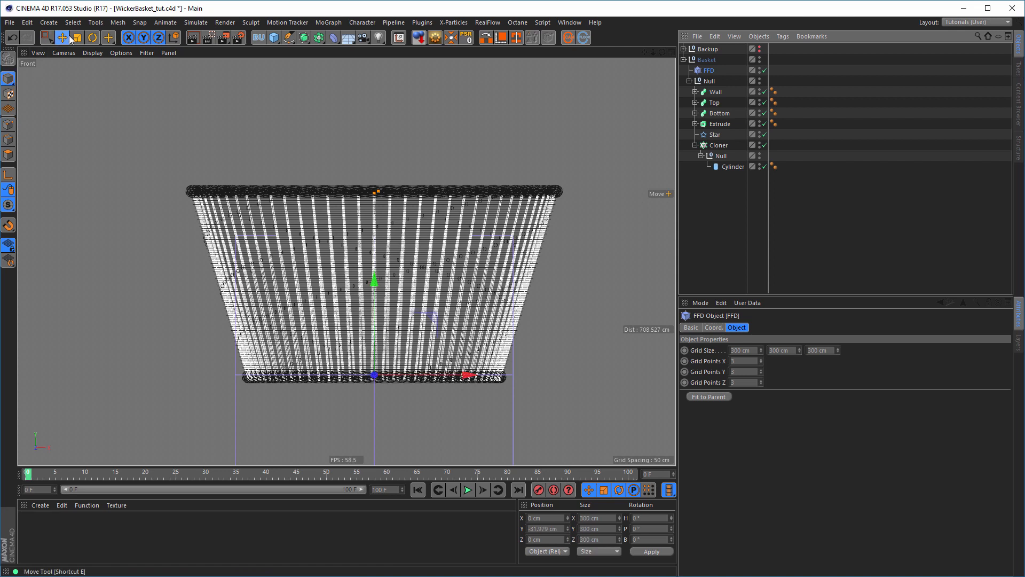
drag(371, 283, 366, 194)
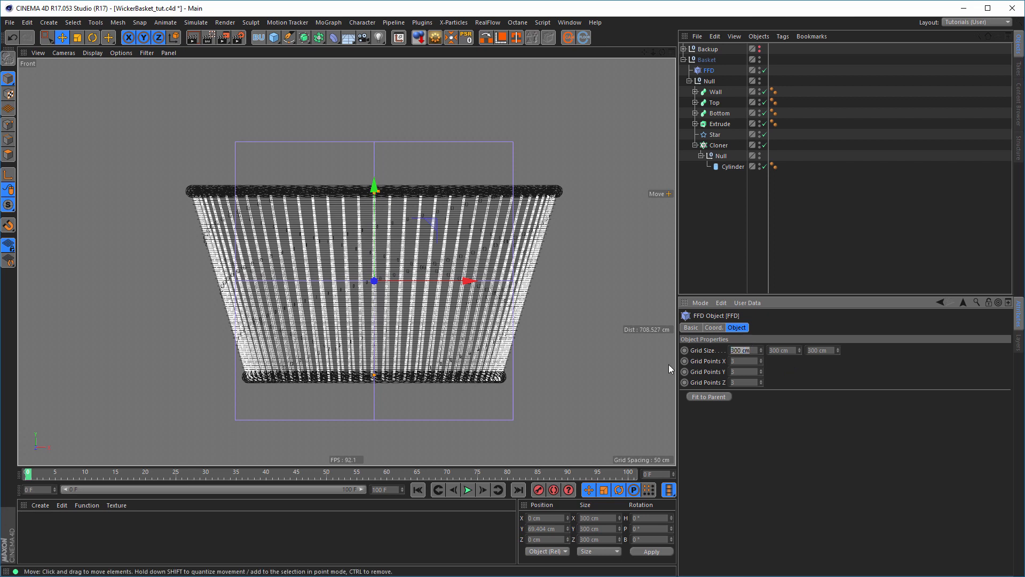
Set the new FFD's grid size to 450 × 250 × 450 cm
text(540)
key(BackSpace)
key(BackSpace)
key(BackSpace)
text(450)
key(Tab)
text(250)
key(Tab)
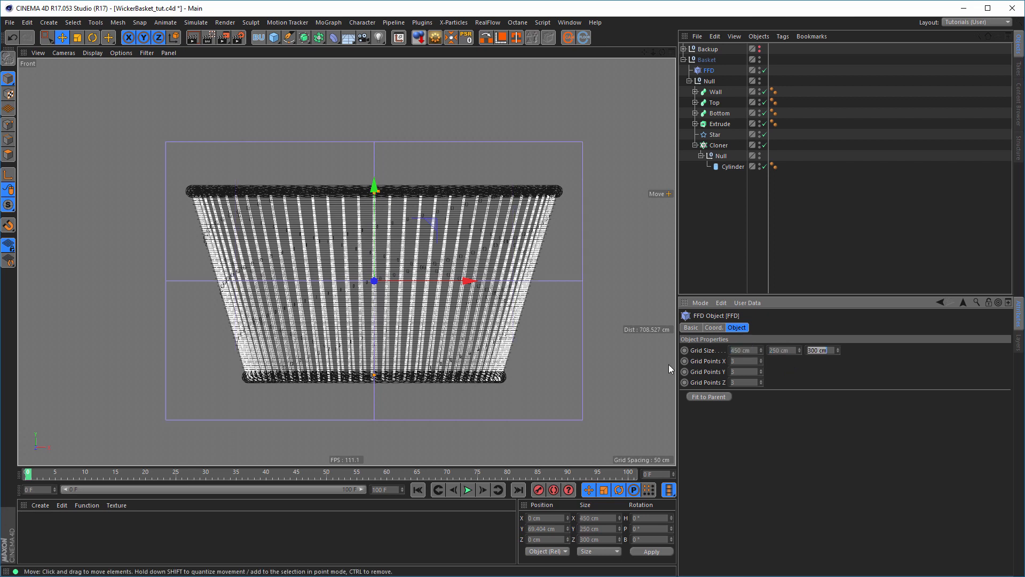
text(450)
key(Return)
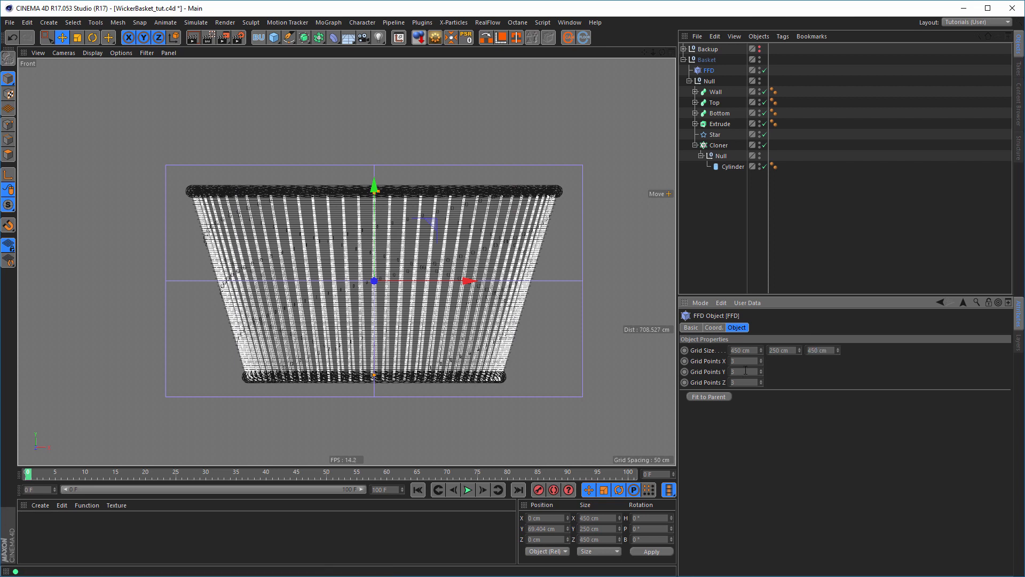
Set the FFD's grid points to 5 each in X, Y and Z
text(5)
key(Tab)
text(5)
key(Tab)
text(5)
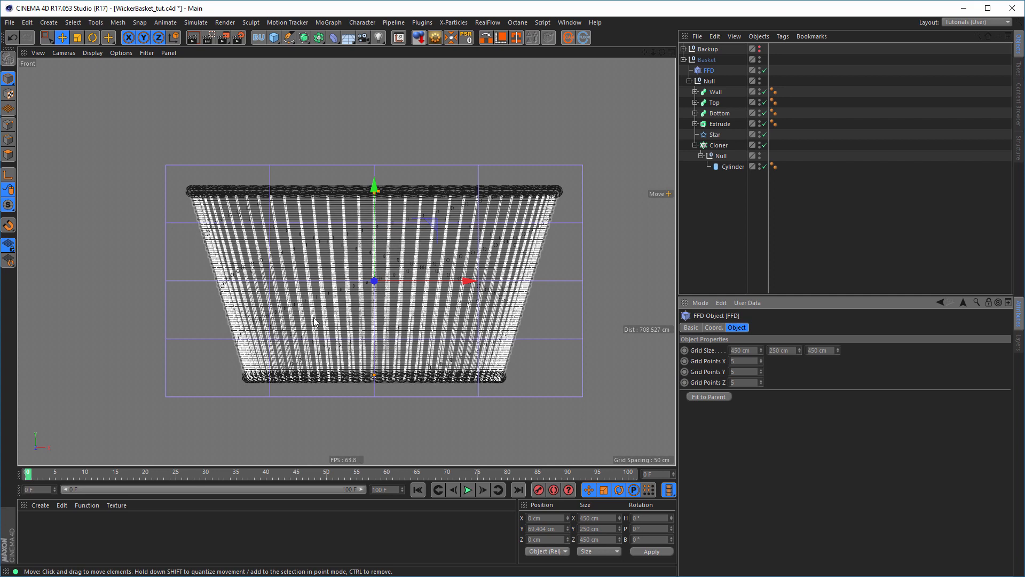
Switch to point editing and use Rectangle Selection in the Front view to select the FFD's three middle columns in the upper three rows
click(8, 124)
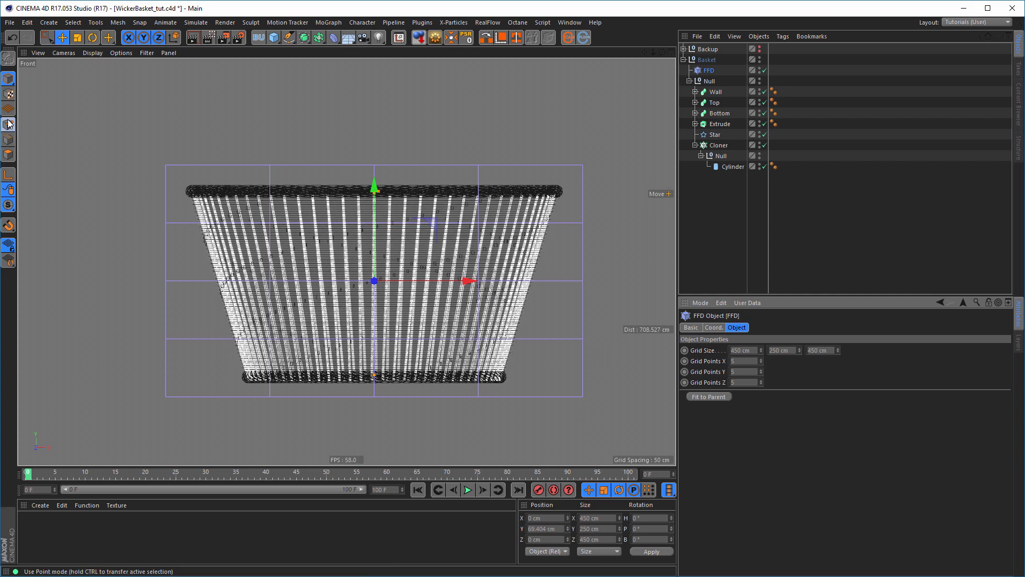
click(51, 39)
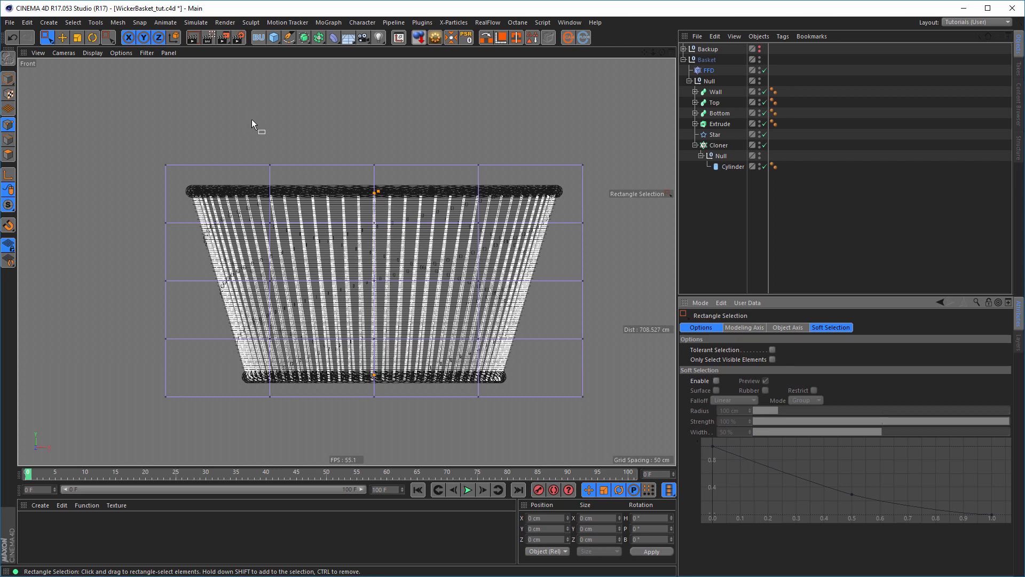
drag(252, 120, 492, 311)
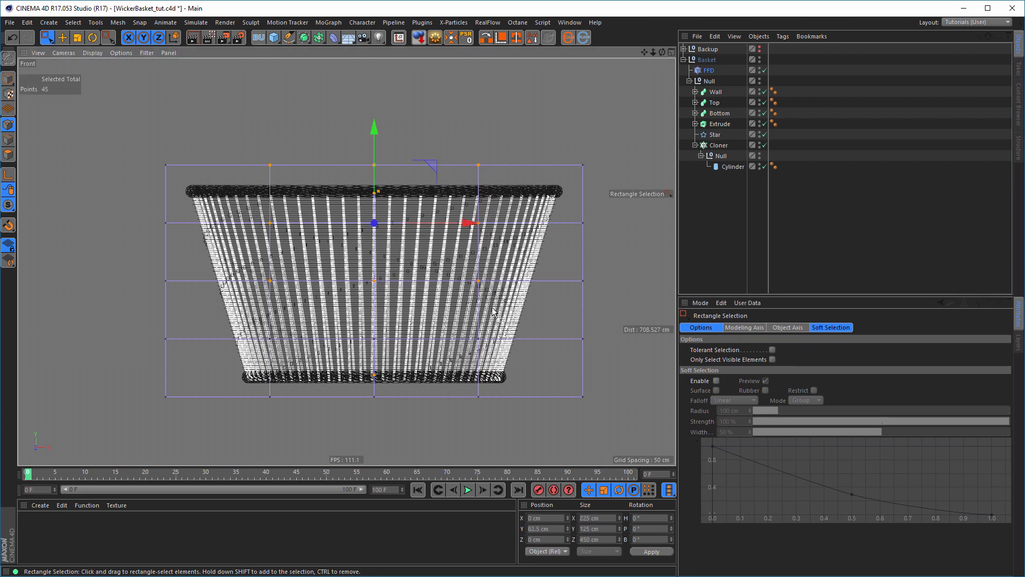
Deselect the rear two rows of the selected FFD points in the Top view and bring up the Right view
middle_click(481, 327)
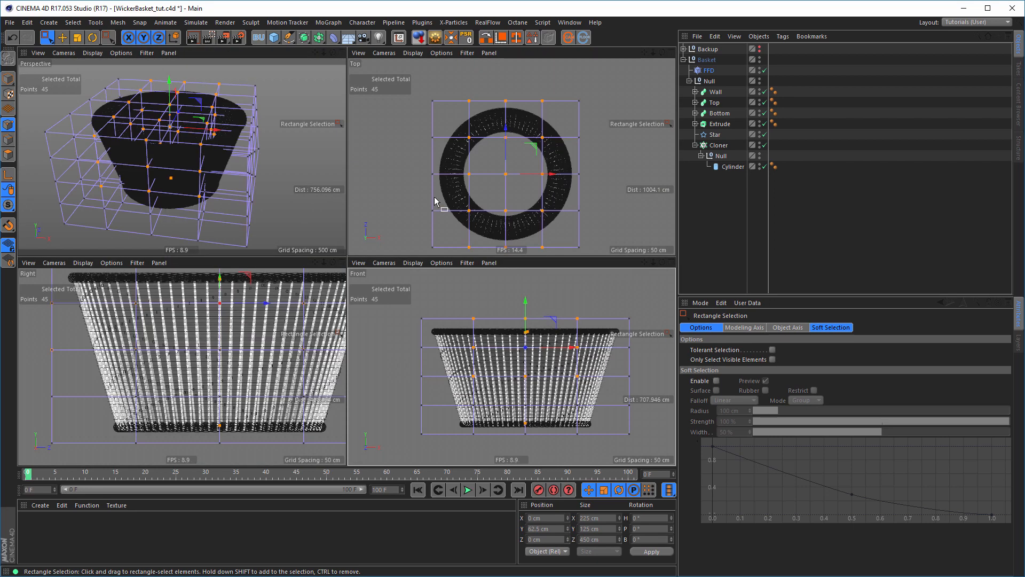
middle_click(434, 201)
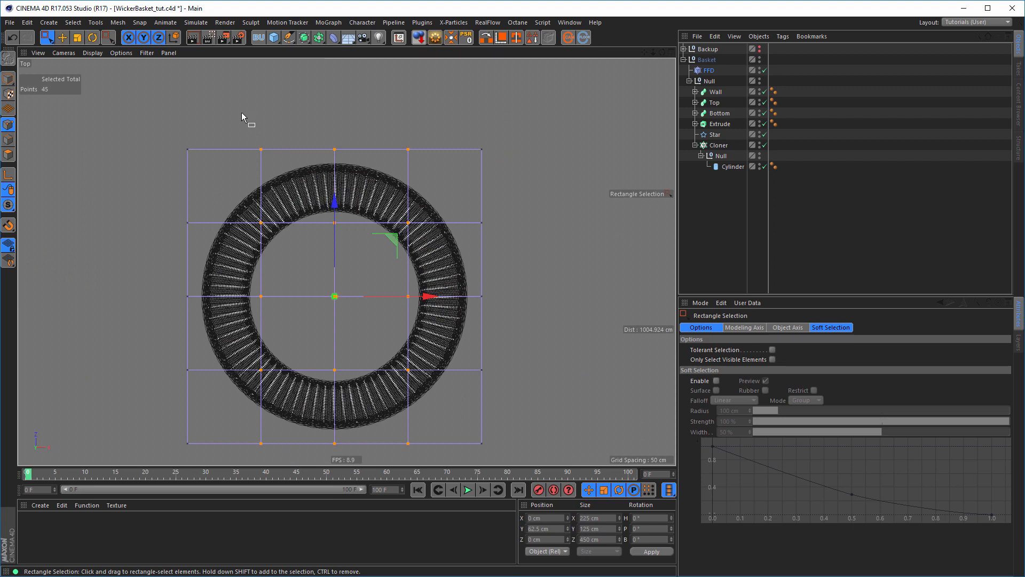
ctrl+drag(241, 112, 433, 245)
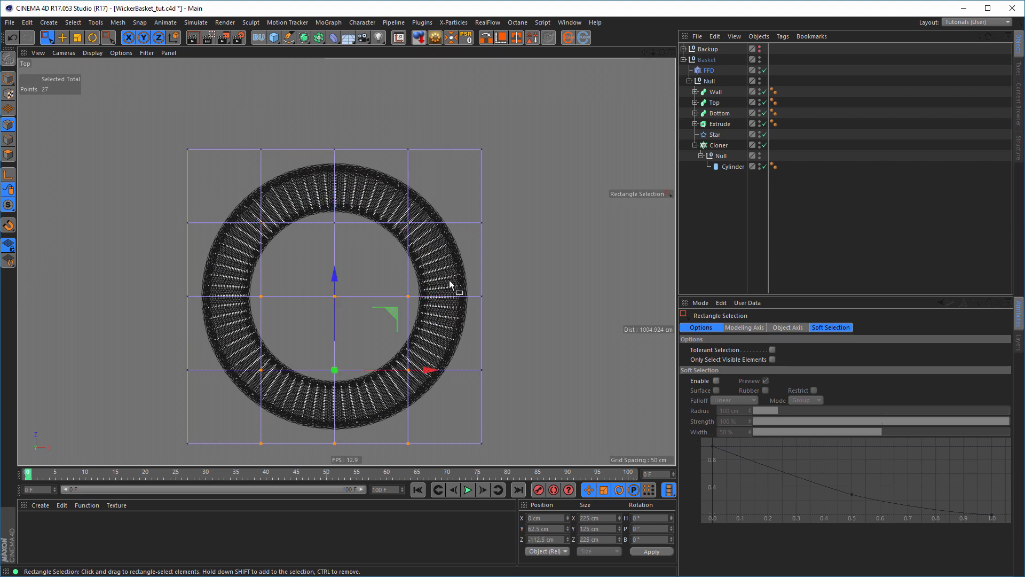
middle_click(539, 312)
middle_click(244, 303)
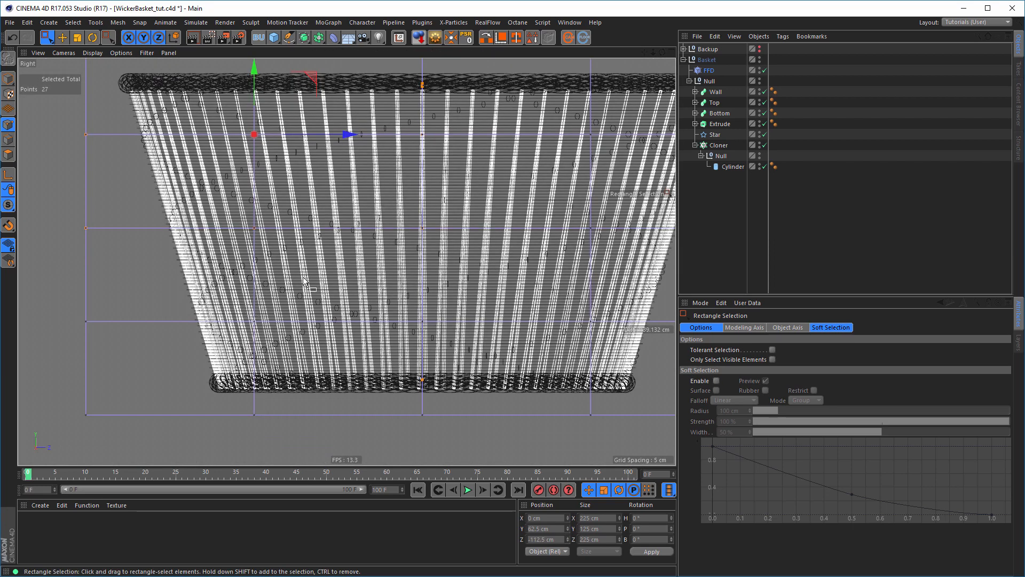
Lower the selected FFD points to about Y -55 cm and shift them inward to about Z -95 cm, dipping the front rim
middle_click(304, 278)
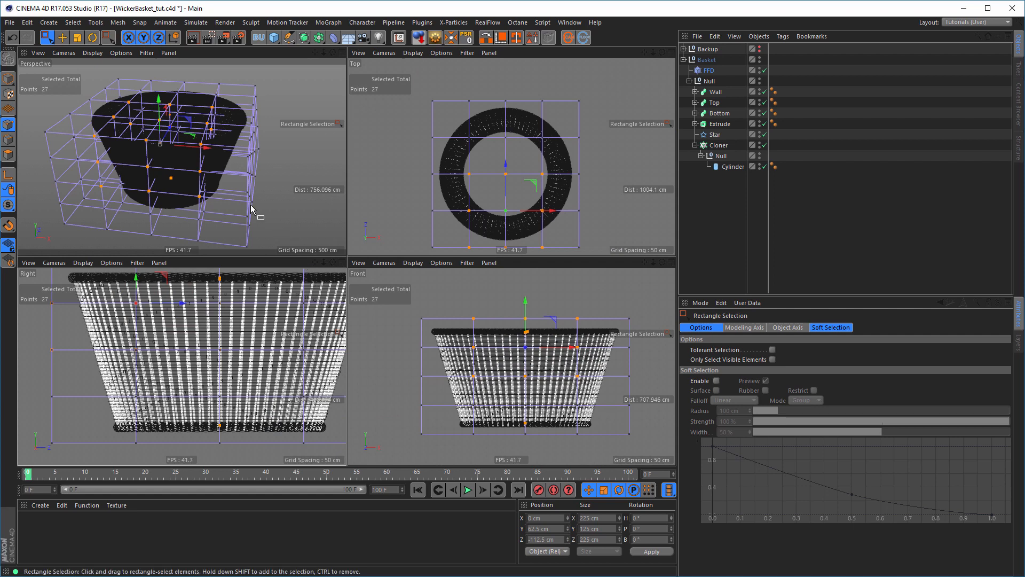
middle_click(374, 298)
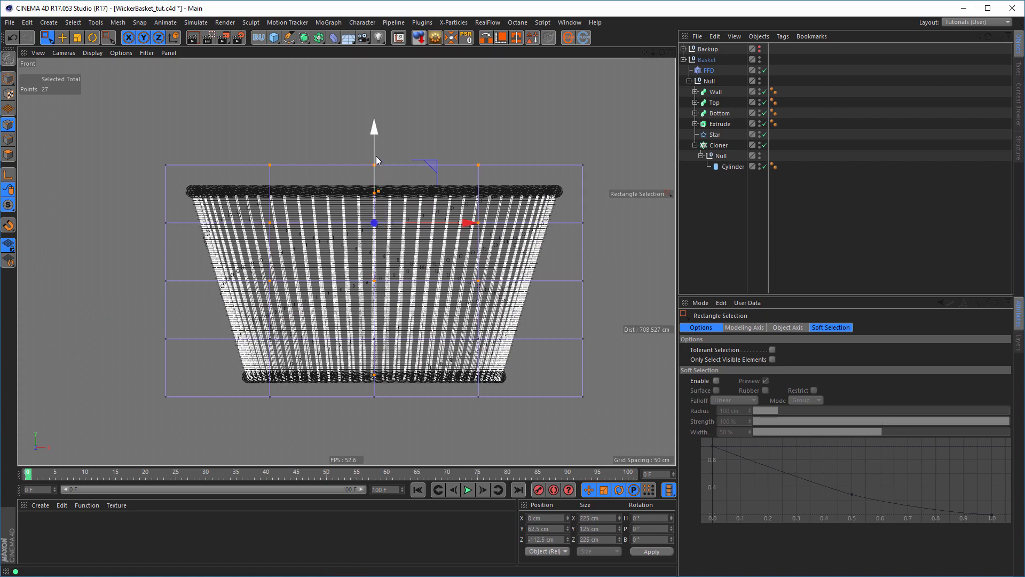
drag(376, 123, 372, 239)
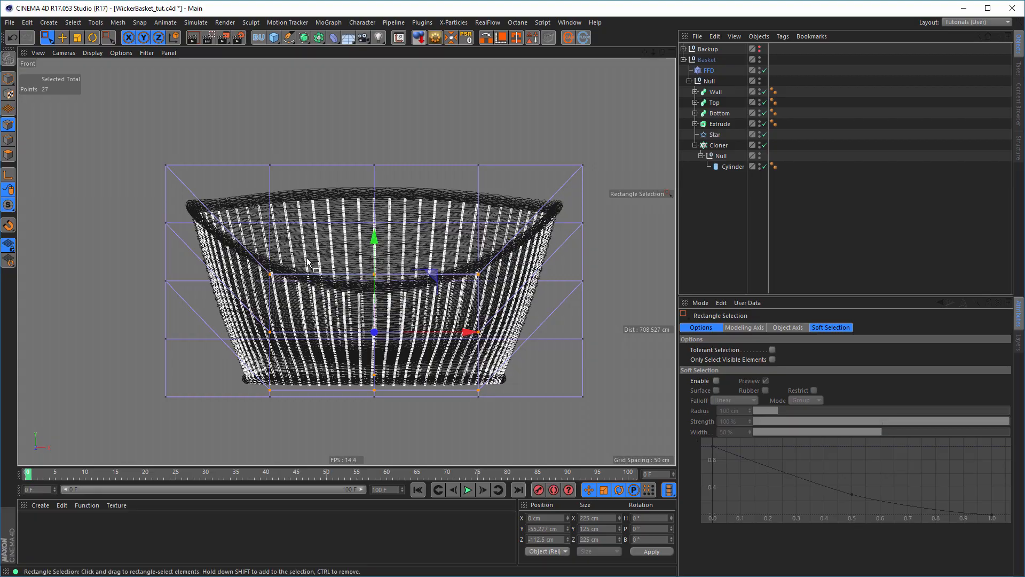
middle_click(263, 228)
middle_click(223, 209)
alt+drag(223, 209, 291, 305)
mouse_move(267, 254)
alt+mouse_down()
mouse_move(238, 252)
mouse_move(348, 236)
mouse_move(328, 261)
mouse_move(279, 239)
mouse_move(338, 242)
mouse_move(255, 245)
alt+mouse_up()
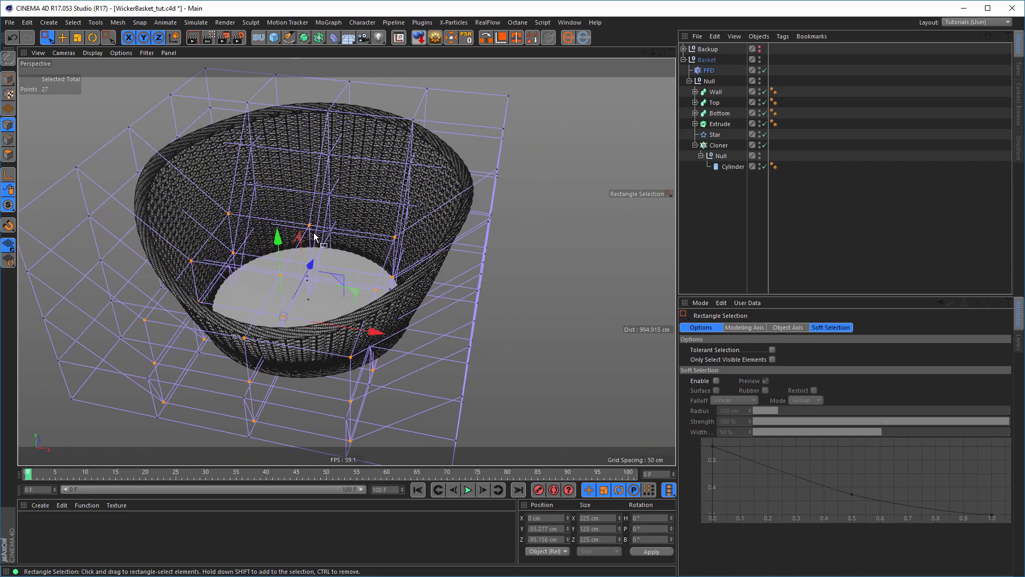
Select all FFD points and scale them along X to about 514 cm wide
key(ctrl+a)
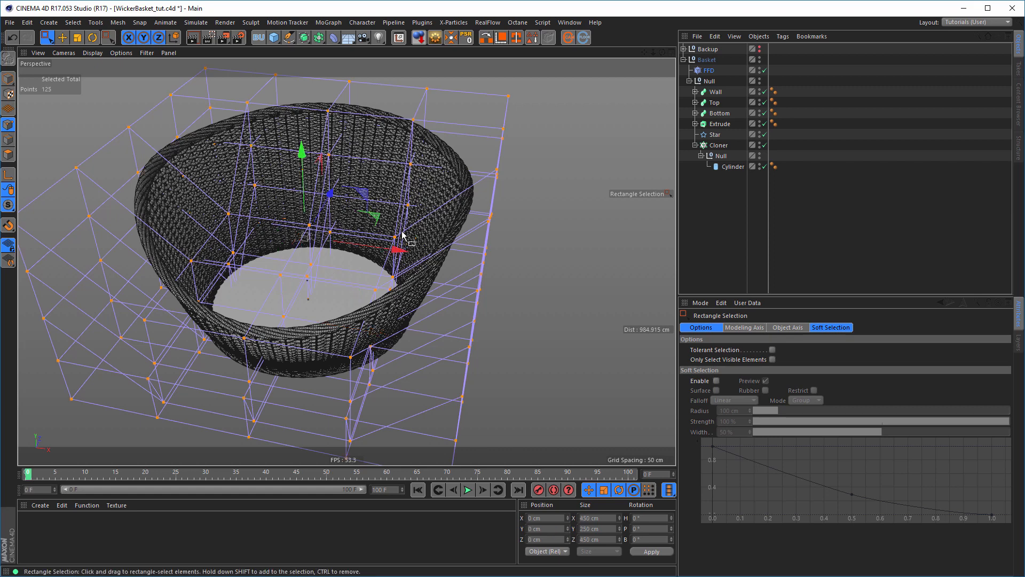
key(t)
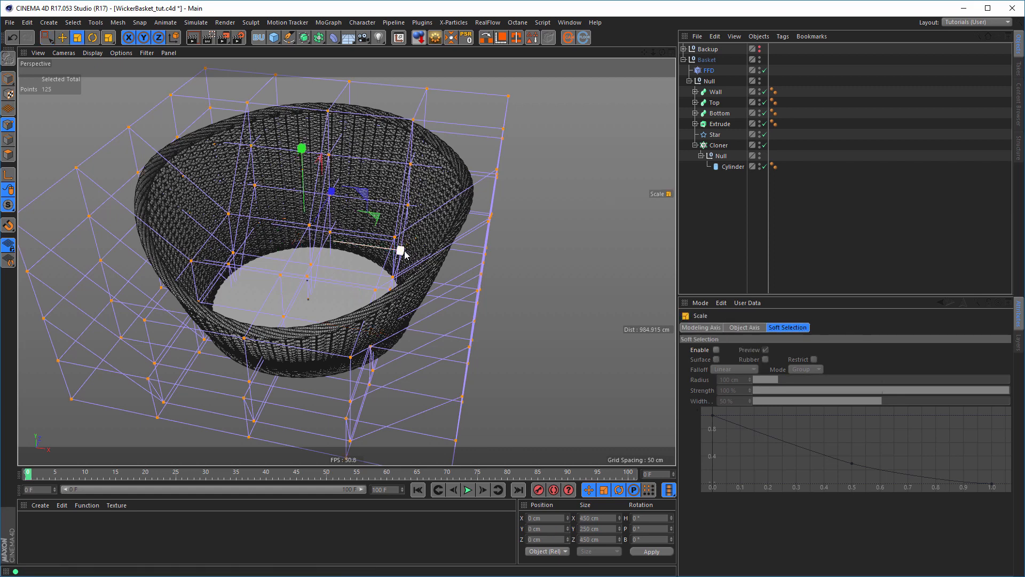
drag(405, 253, 420, 258)
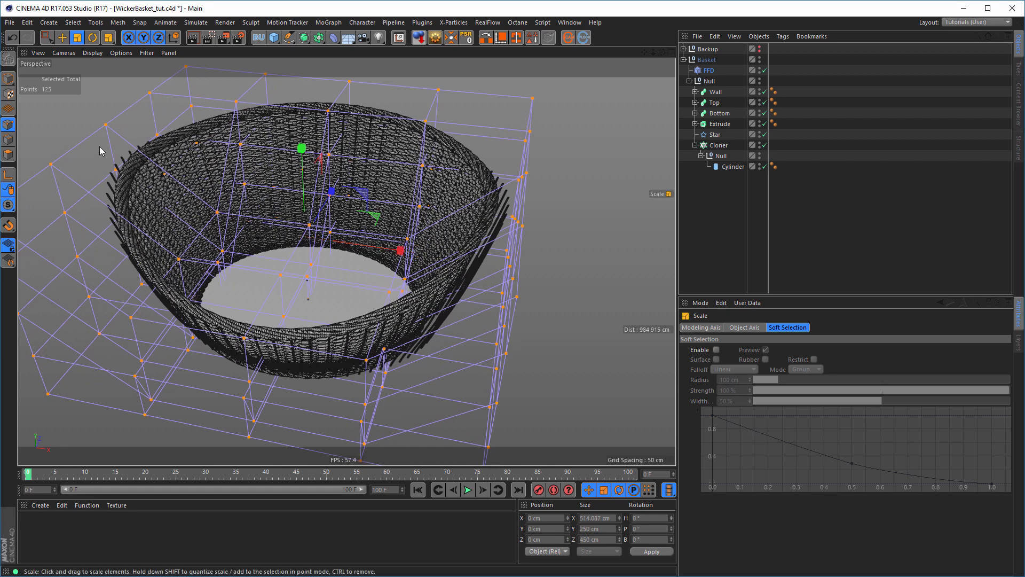
Try to place the Cloner inside a Connect object
click(718, 145)
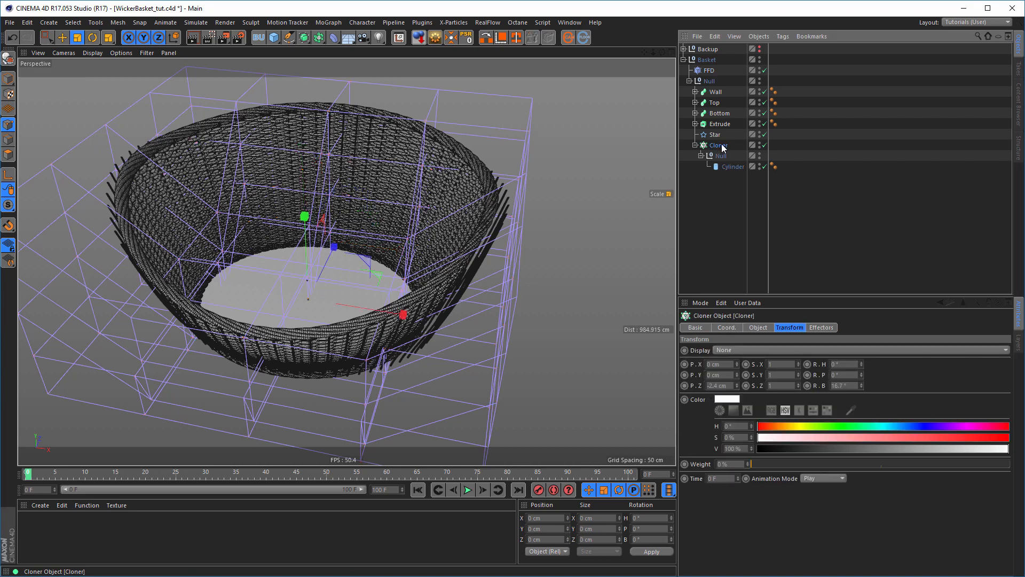
click(316, 37)
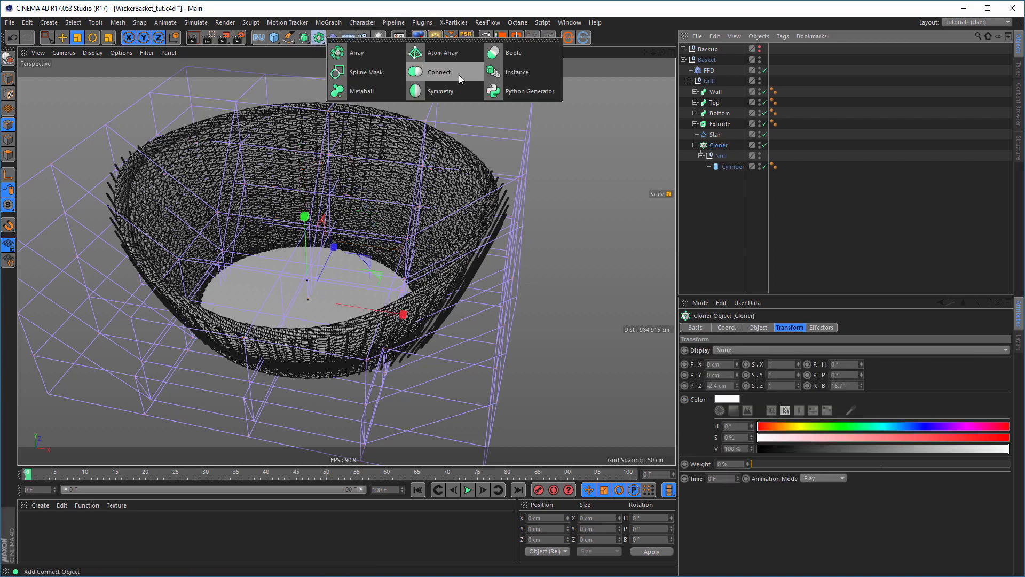
click(439, 72)
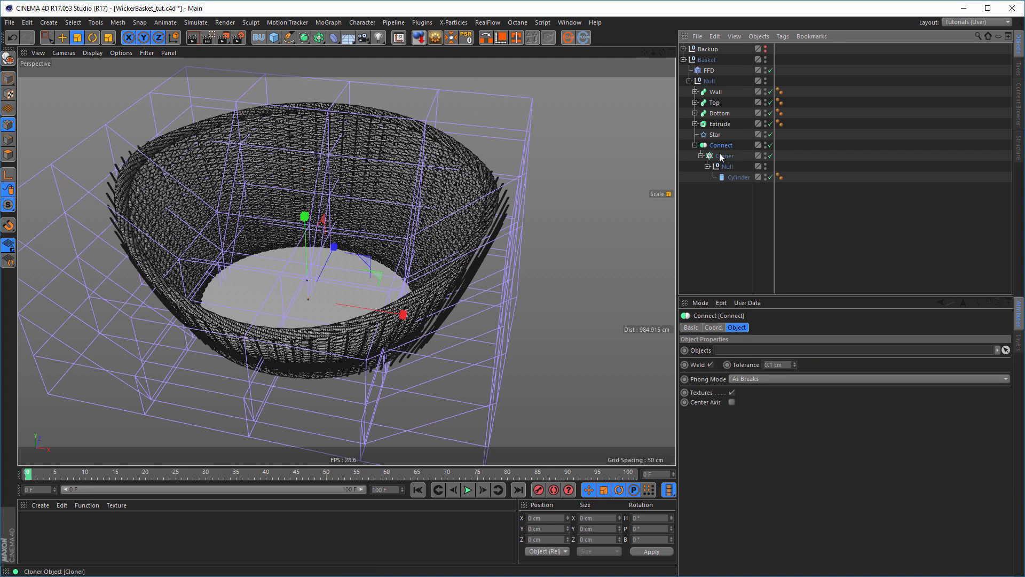
key(ctrl+z)
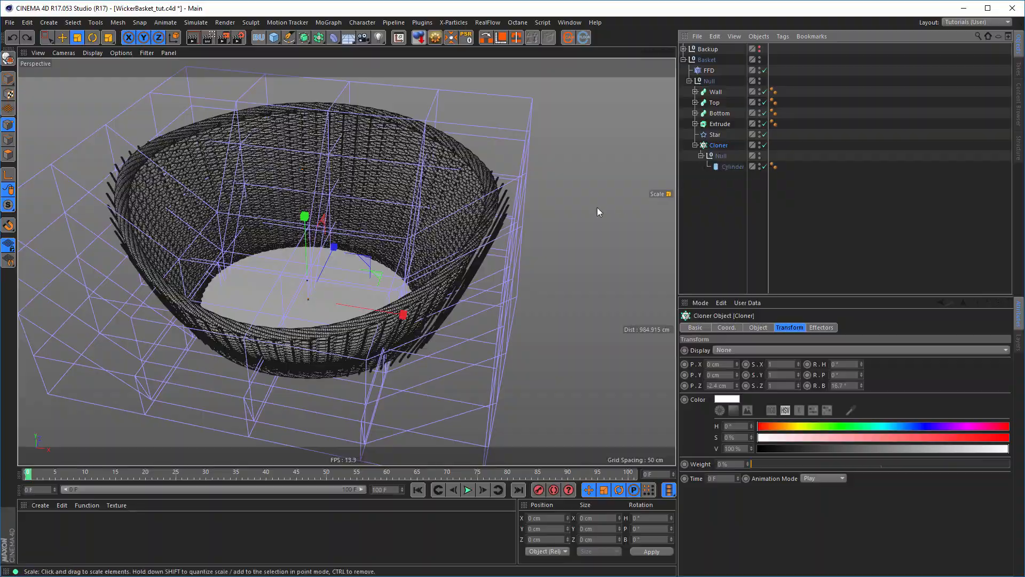
Examine how the cloned rods line up with the braided rim and woven wall around the basket
mouse_move(504, 228)
alt+mouse_down()
mouse_move(549, 243)
mouse_move(620, 221)
mouse_move(521, 238)
mouse_move(558, 243)
mouse_move(519, 215)
alt+mouse_up()
scroll(519, 214, up, 6)
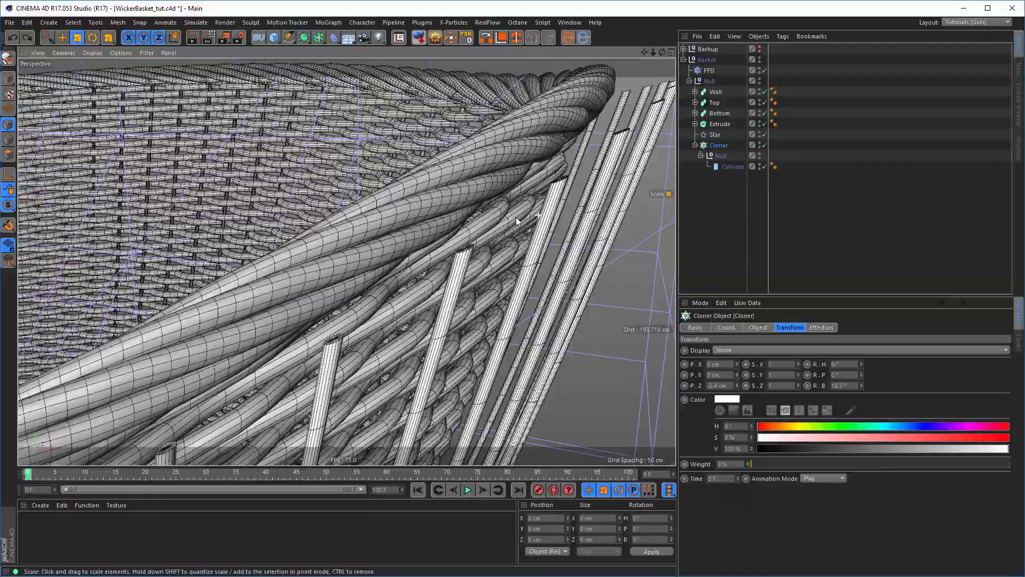
alt+right_drag(515, 217, 472, 216)
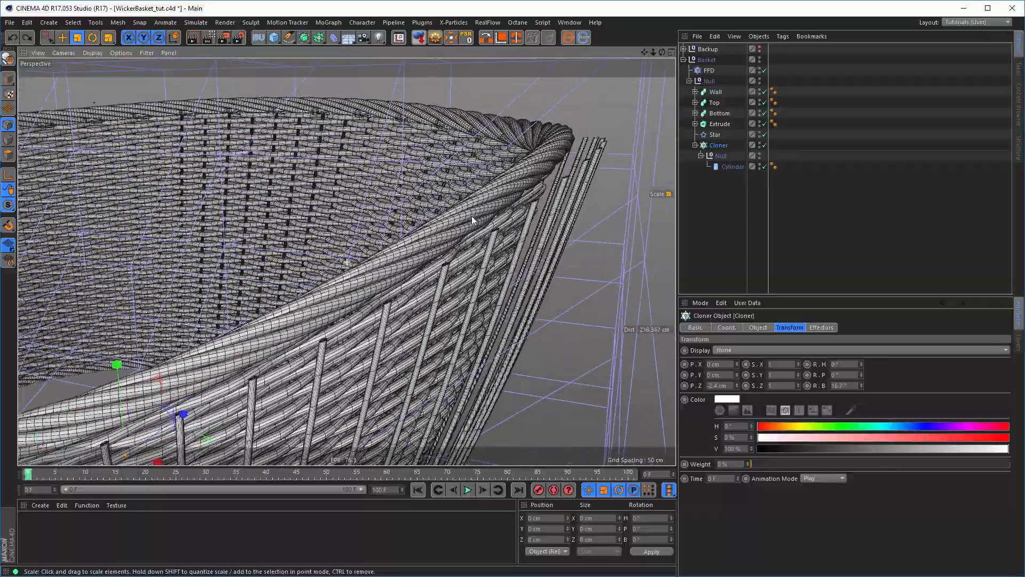
alt+drag(472, 216, 445, 238)
alt+right_drag(445, 237, 390, 271)
alt+drag(424, 218, 440, 290)
alt+middle_drag(440, 291, 427, 230)
alt+right_drag(427, 234, 406, 255)
alt+drag(406, 254, 472, 212)
alt+middle_drag(494, 188, 501, 256)
alt+drag(580, 217, 485, 165)
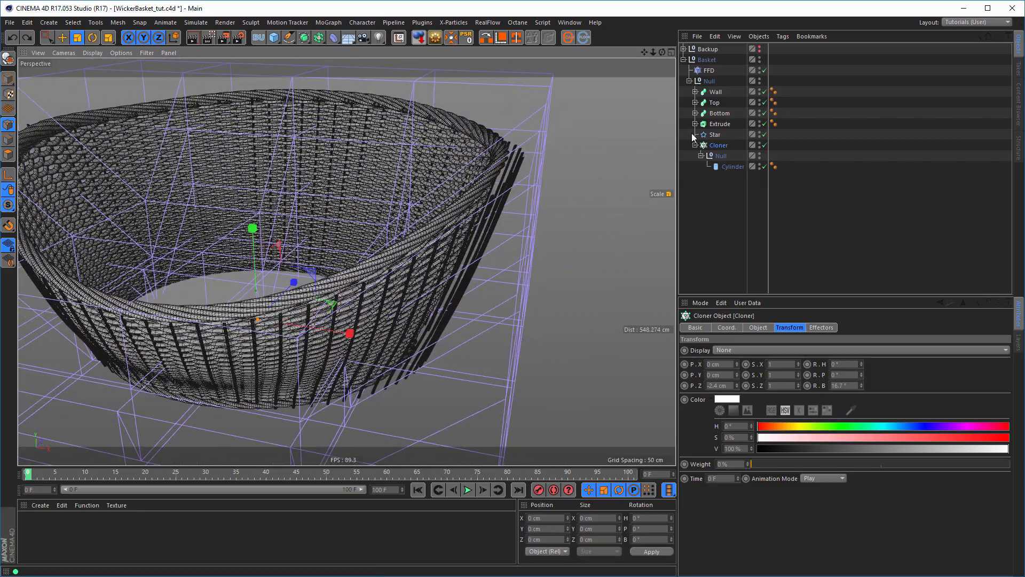
Select all points of the FFD again and scale them along X to about 519 cm
click(712, 71)
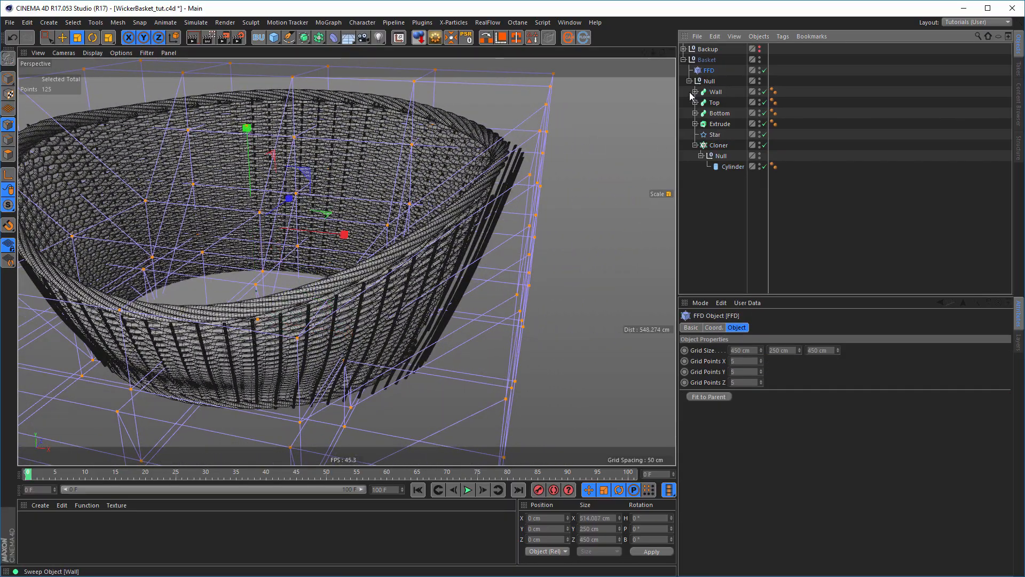
key(ctrl+a)
mouse_move(343, 234)
mouse_down()
mouse_move(292, 230)
mouse_move(358, 246)
mouse_move(345, 244)
mouse_up()
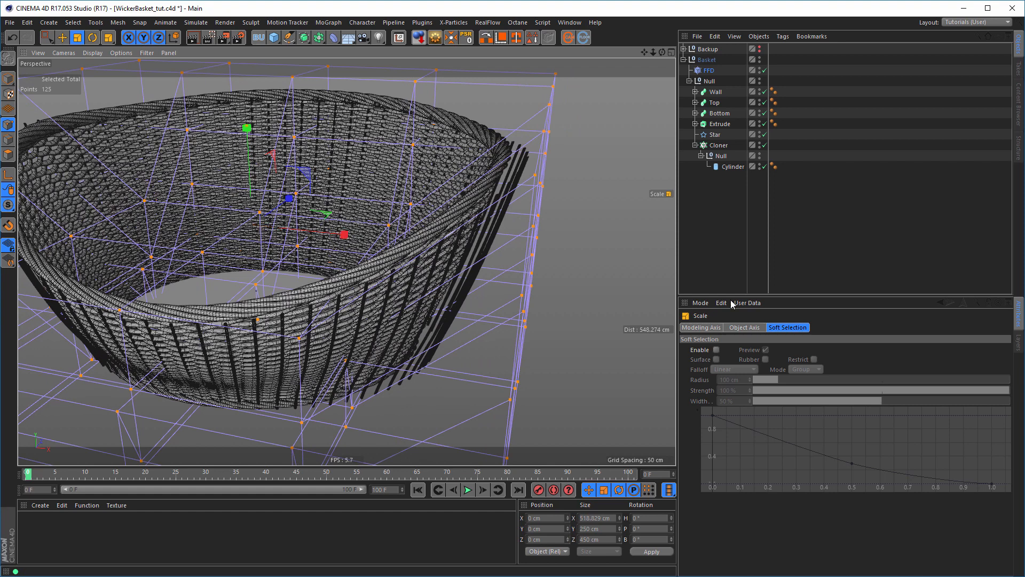
Set the FFD's grid points to 7 each in X, Y and Z
click(709, 70)
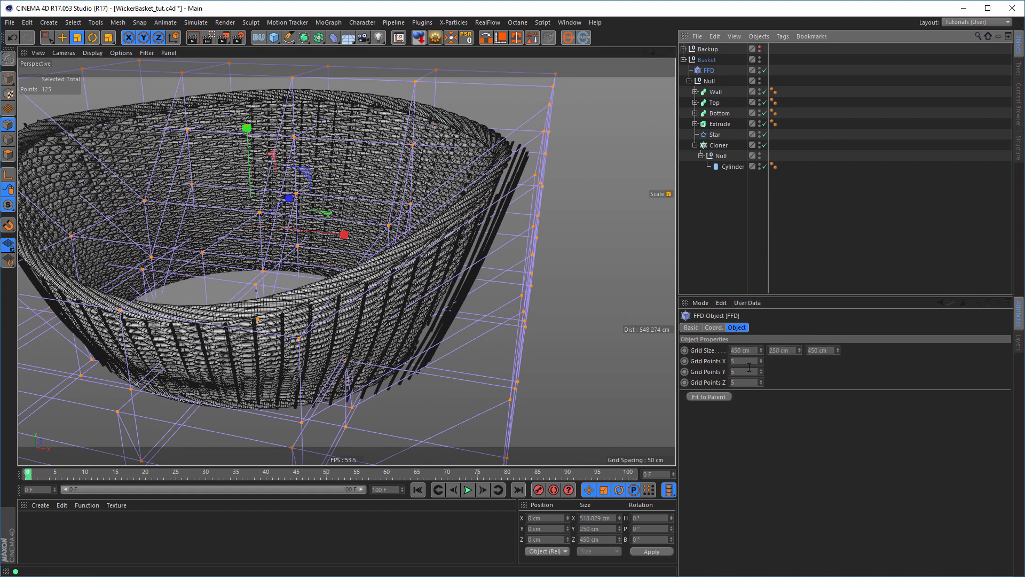
click(751, 368)
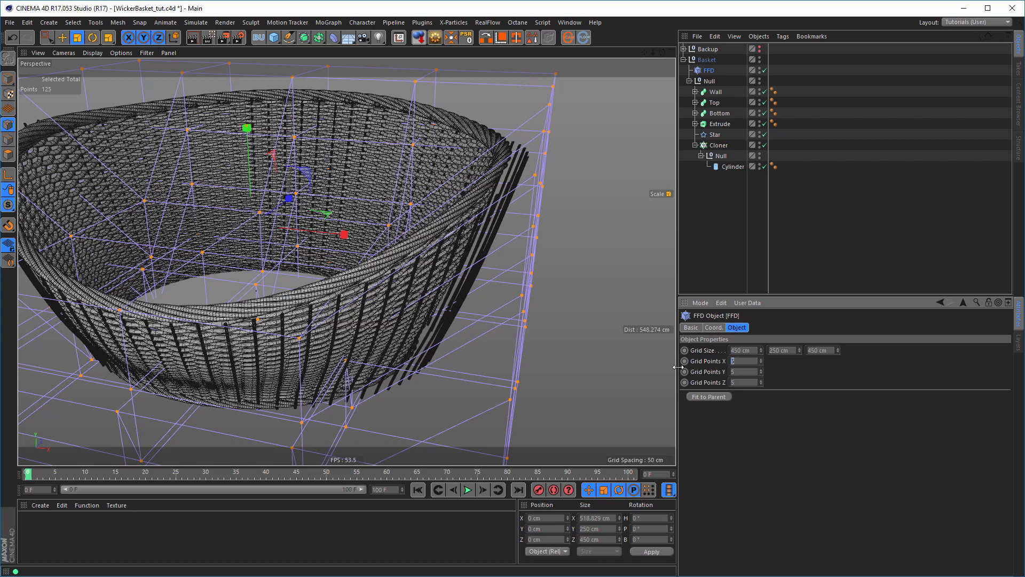
text(7)
key(Tab)
text(7)
key(Return)
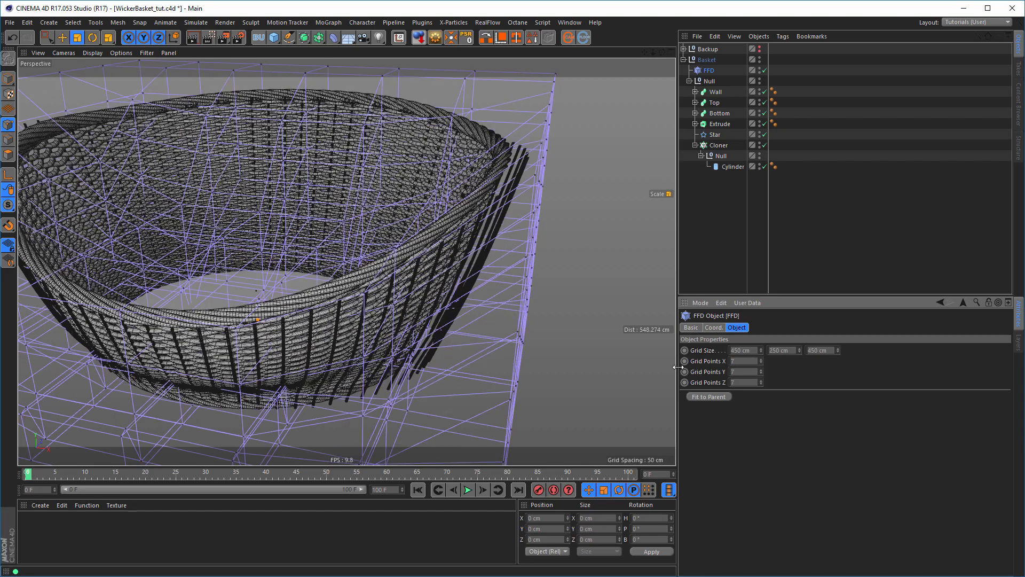
Undo the FFD's grid point changes and both X scalings of its points
alt+drag(396, 271, 476, 280)
alt+right_drag(476, 280, 412, 303)
alt+drag(412, 306, 307, 286)
key(ctrl+z)
key(ctrl+z)
key(ctrl+z)
key(ctrl+z)
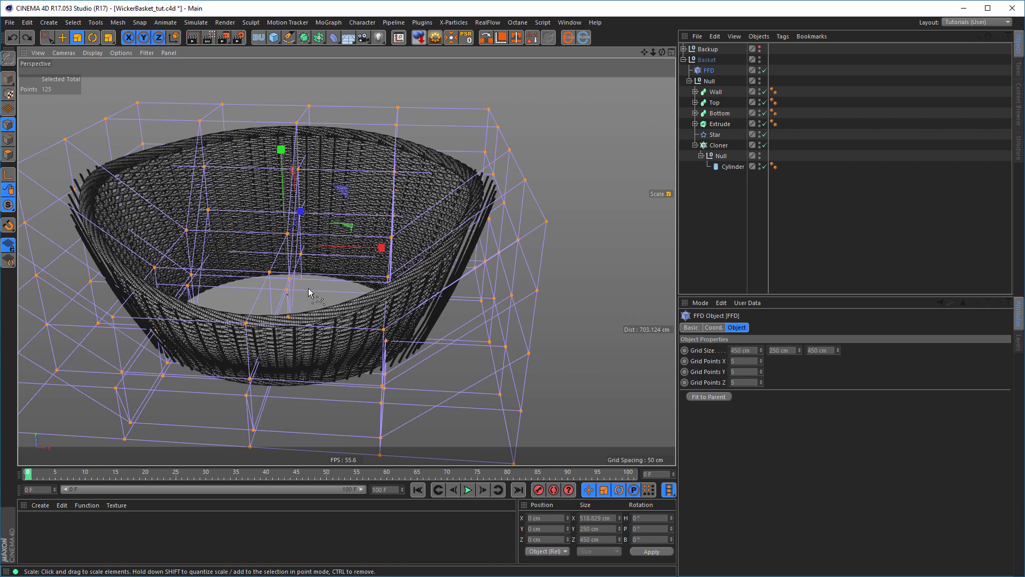
key(ctrl+z)
key(ctrl+z)
key(ctrl+z)
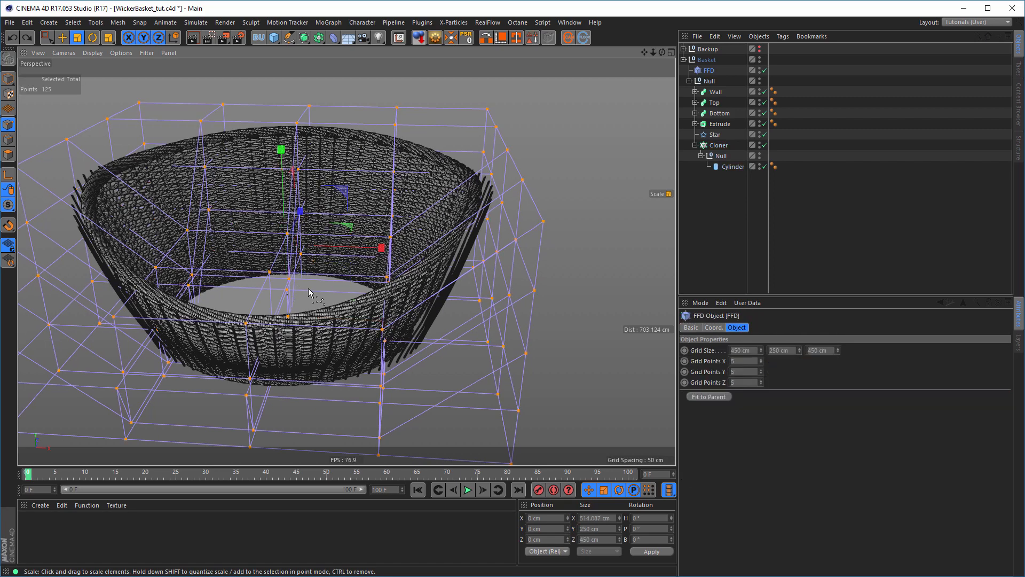
key(ctrl+z)
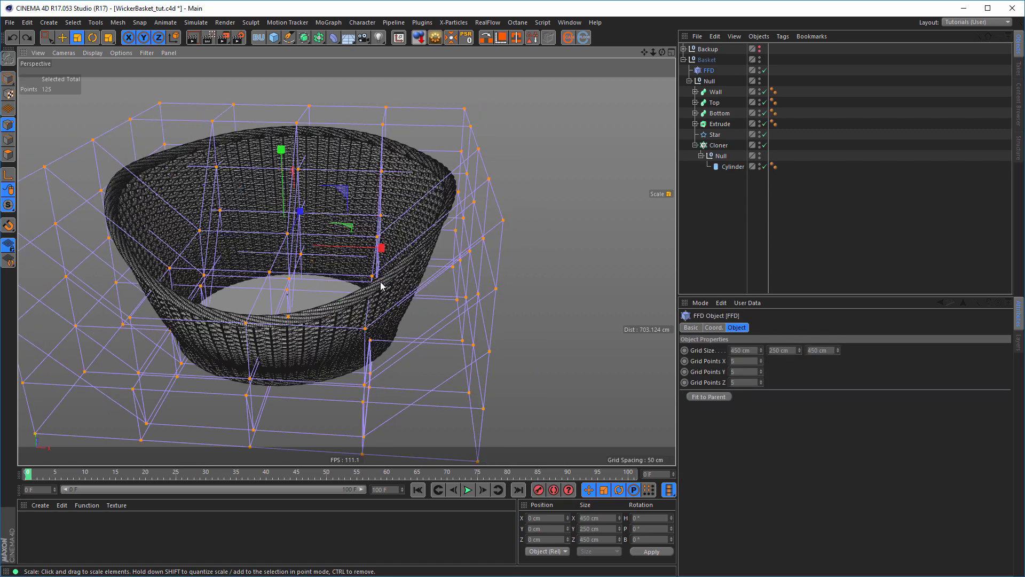
Inspect the basket's rim, wall and rods from several angles, up close and as a whole
alt+drag(310, 289, 437, 314)
alt+right_drag(440, 299, 494, 284)
alt+drag(467, 272, 393, 267)
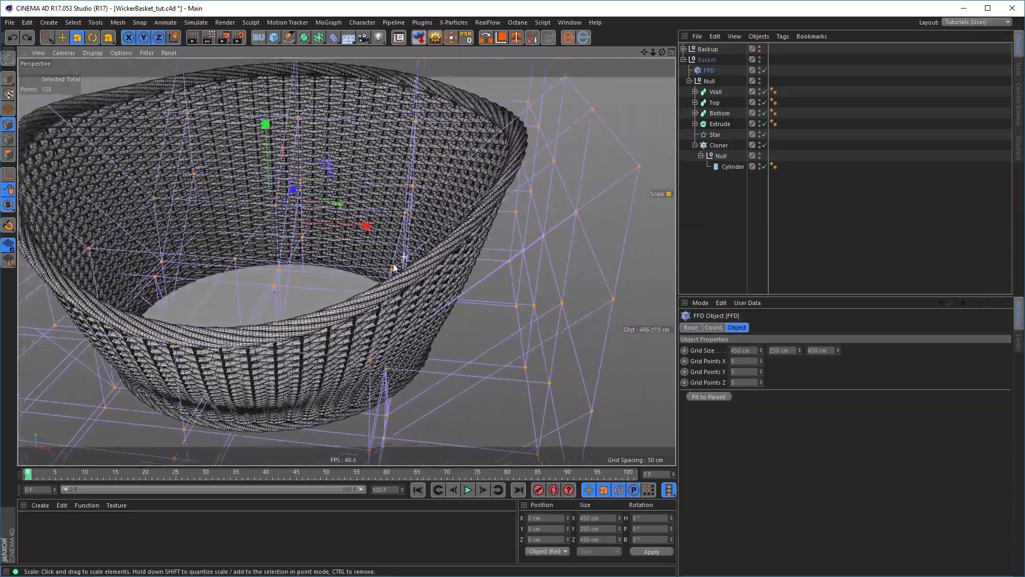
alt+right_drag(393, 267, 367, 281)
alt+drag(368, 281, 337, 258)
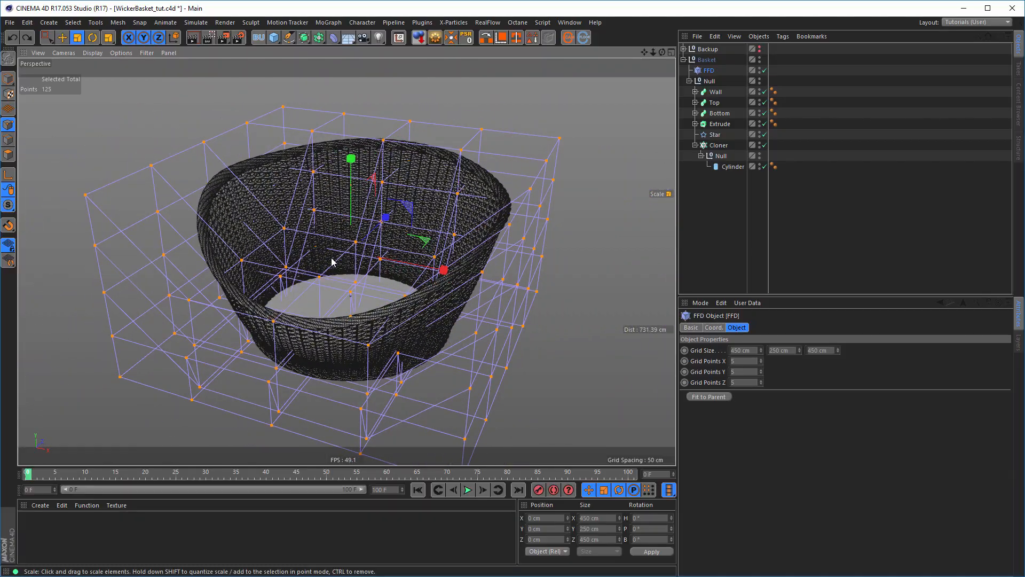
mouse_move(406, 272)
alt+right_down()
mouse_move(469, 257)
mouse_move(422, 278)
alt+right_up()
alt+drag(441, 280, 457, 297)
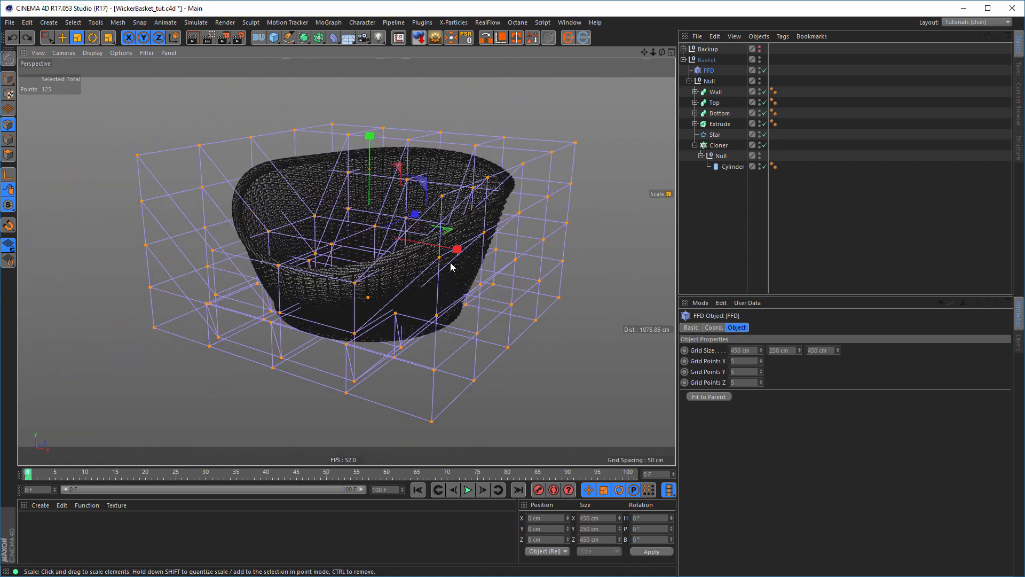
alt+right_drag(454, 255, 481, 242)
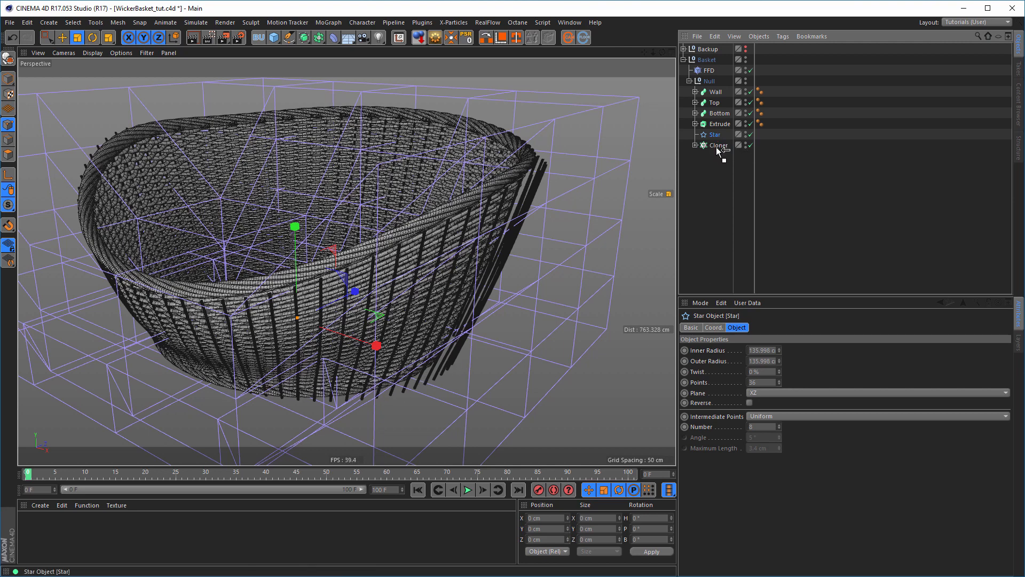
Move the Star spline below the Cloner in the object hierarchy and toggle the FFD to refresh the rods
drag(716, 148, 716, 153)
click(750, 70)
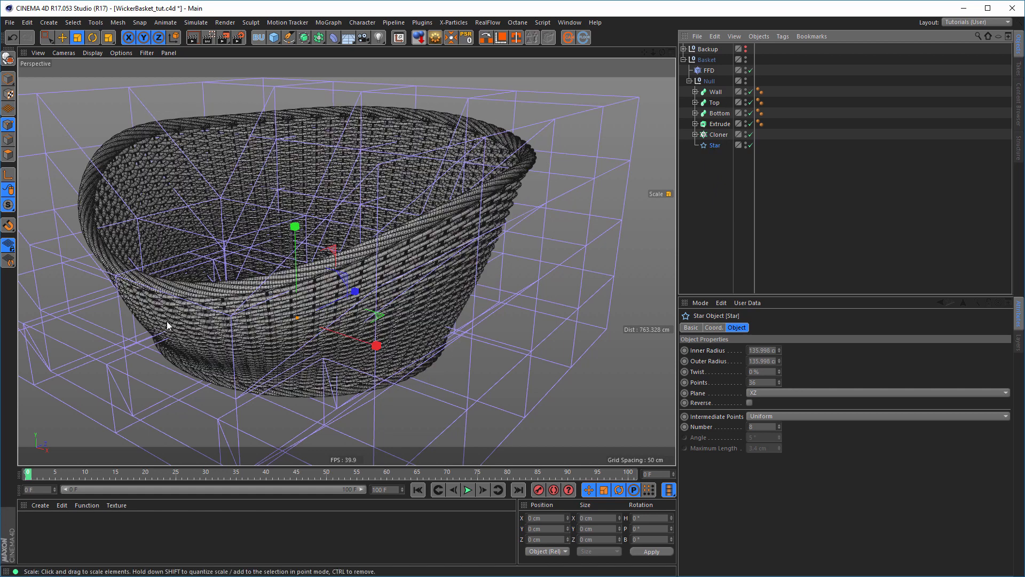
alt+drag(469, 257, 425, 284)
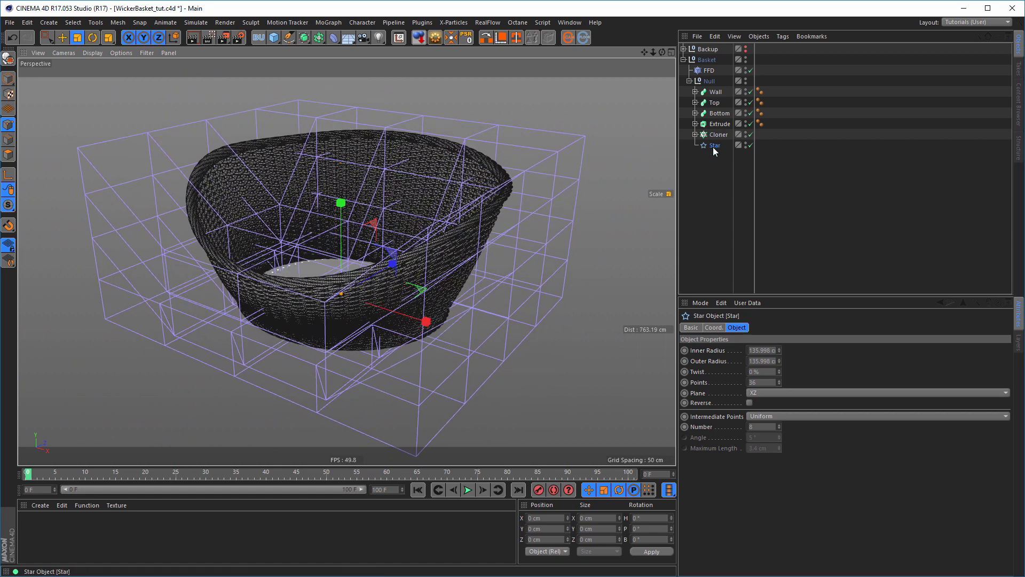
click(689, 82)
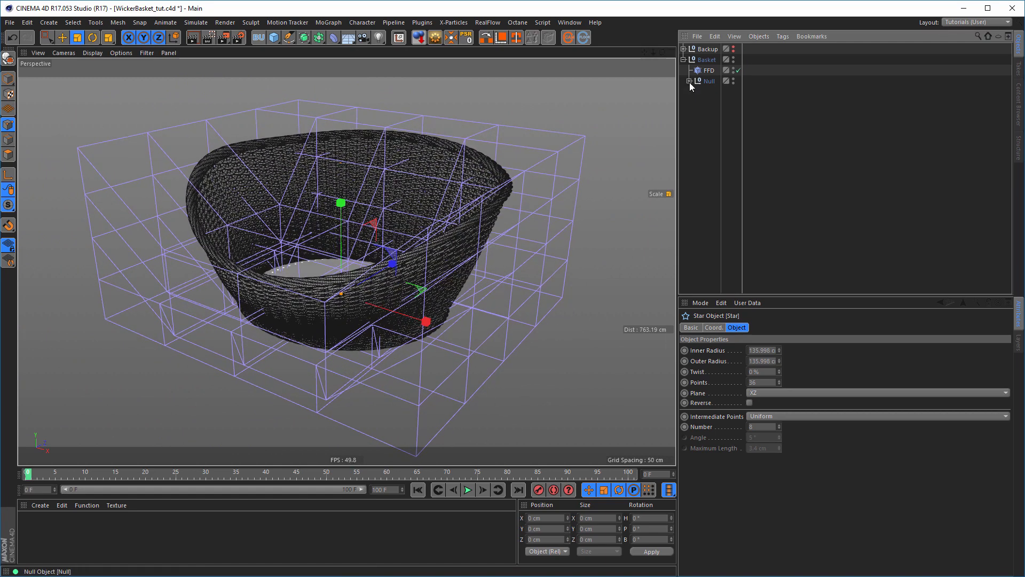
click(689, 81)
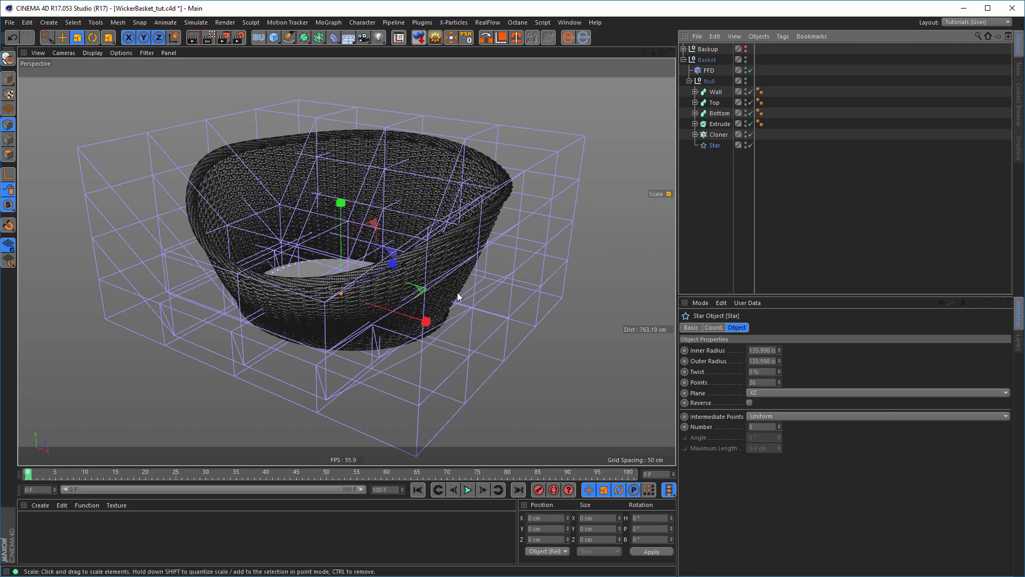
alt+drag(394, 316, 416, 325)
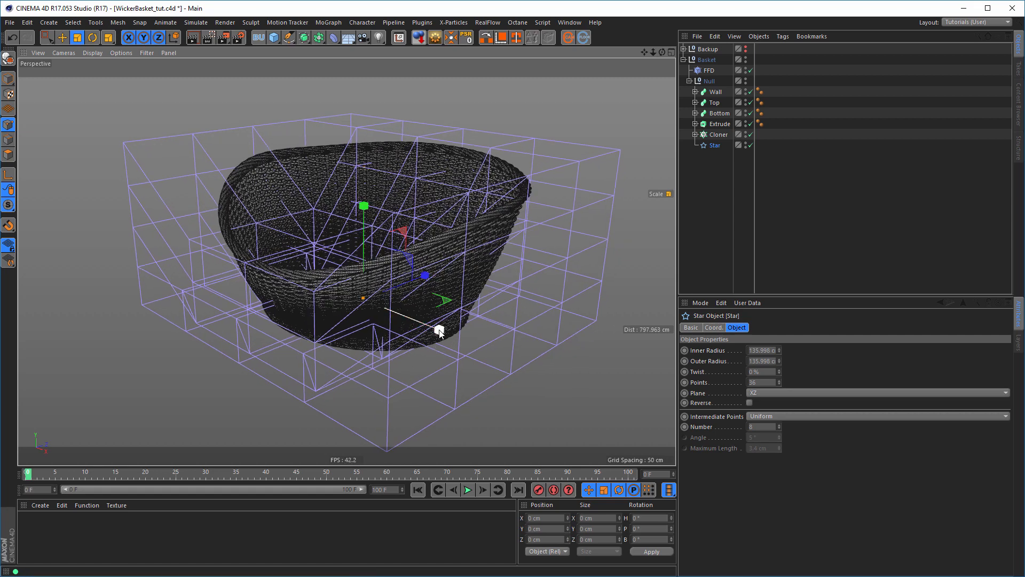
Scale all FFD points along X to about 544 cm to widen the basket
click(708, 71)
drag(440, 256, 450, 264)
alt+drag(449, 264, 437, 259)
Disable and re-enable the FFD to refresh the rods, and hide its cage in the viewport
click(750, 70)
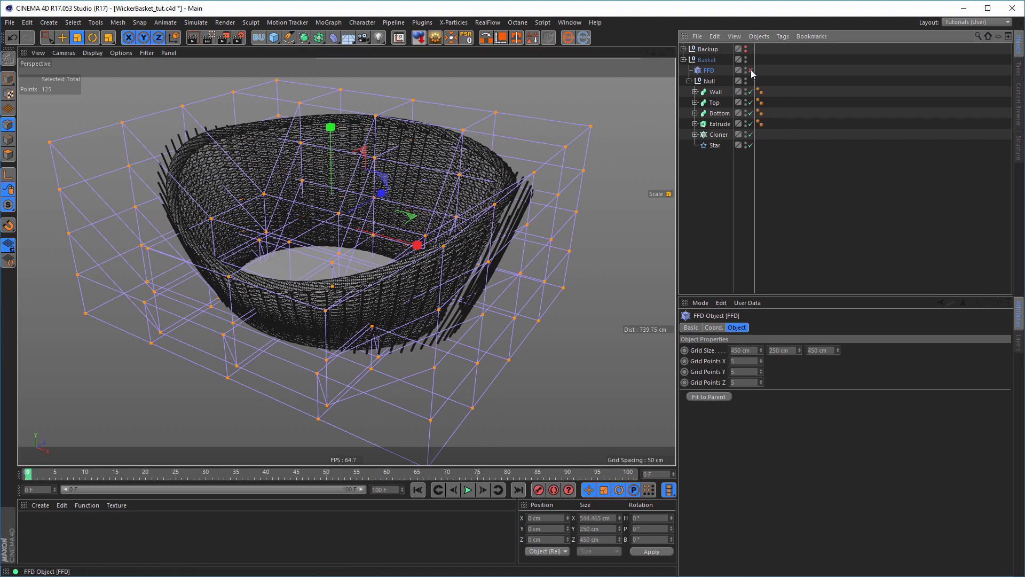
click(750, 70)
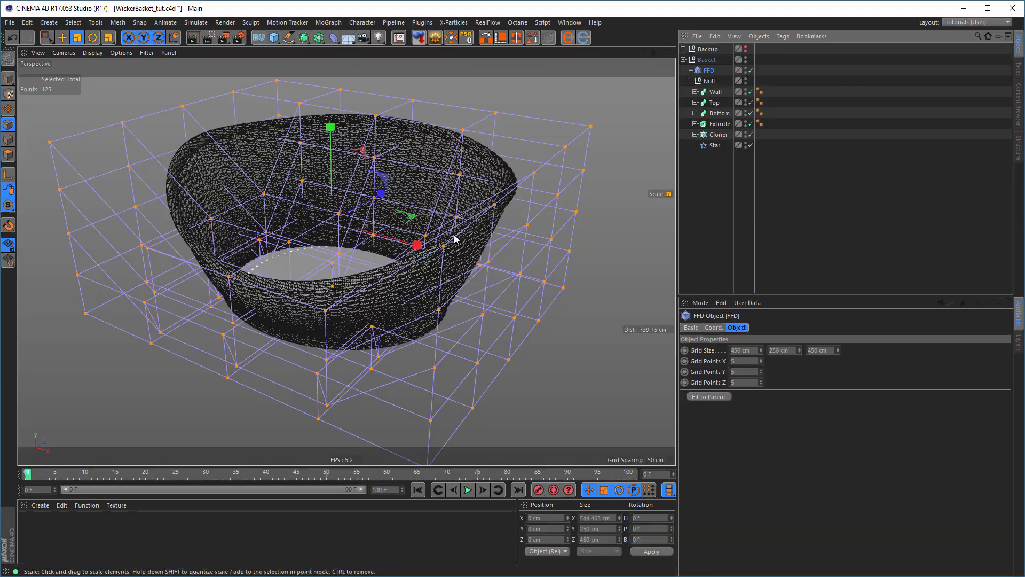
alt+drag(455, 235, 476, 247)
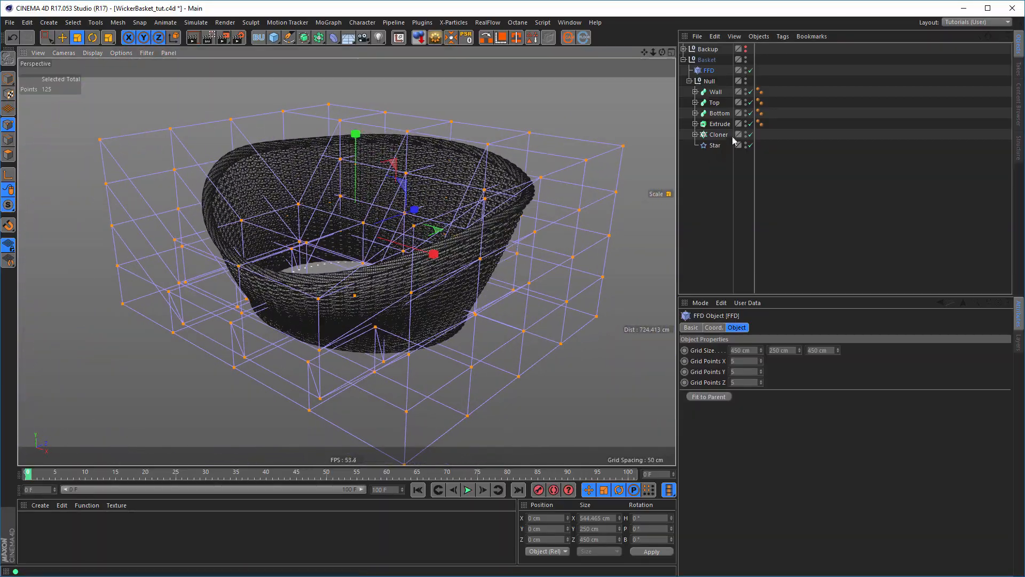
click(745, 68)
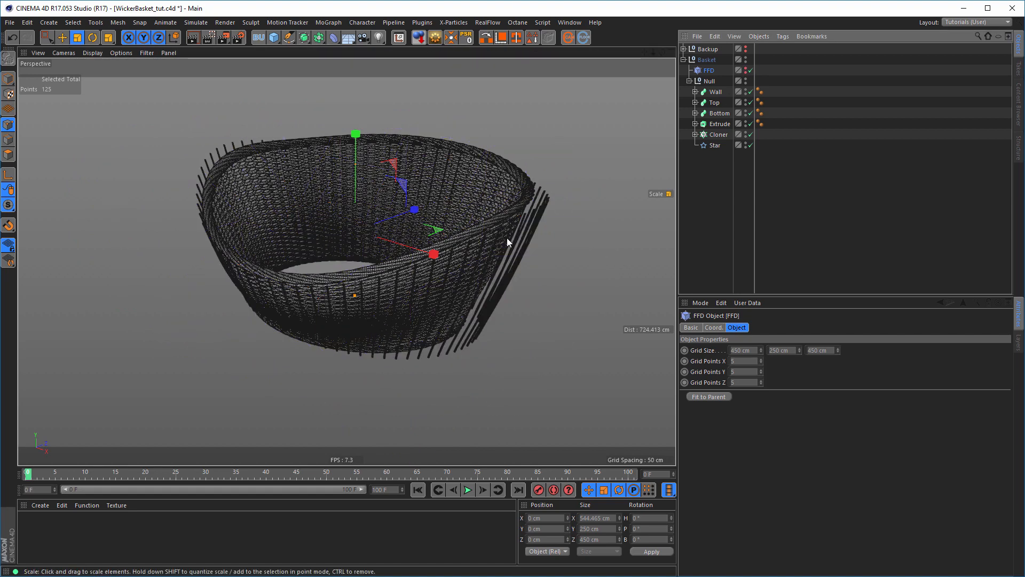
Toggle the FFD off and on again to update the cloned rods, and check the reshaped basket up close
alt+drag(508, 238, 517, 229)
click(750, 70)
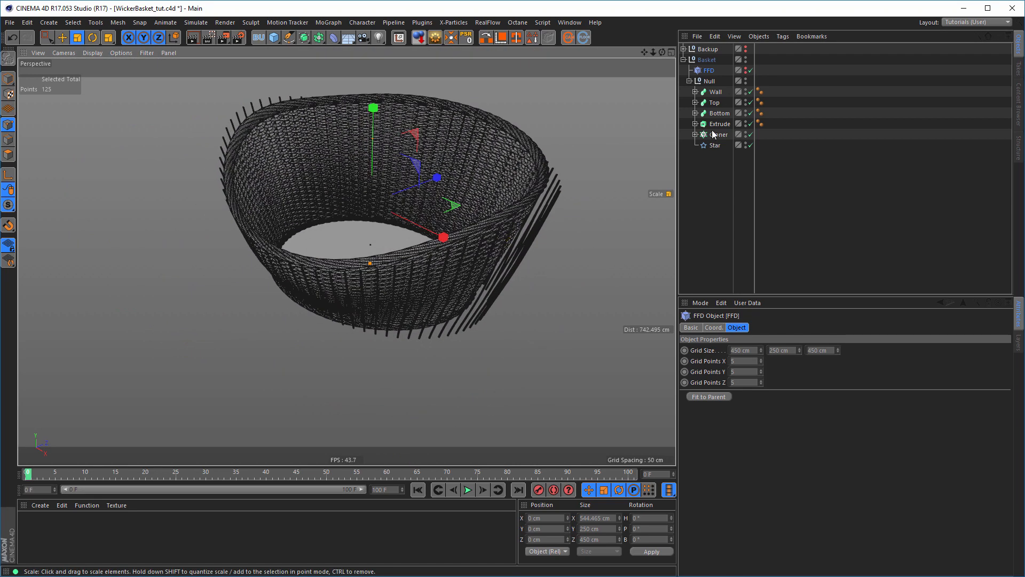
click(750, 70)
alt+drag(508, 234, 489, 280)
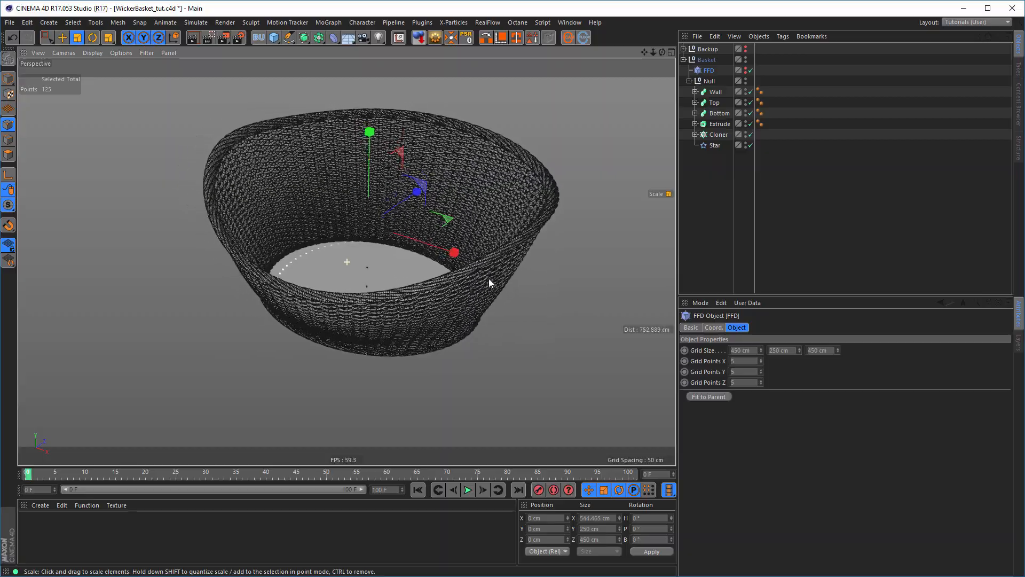
alt+right_drag(490, 279, 519, 278)
alt+drag(520, 278, 460, 289)
alt+right_drag(460, 289, 488, 299)
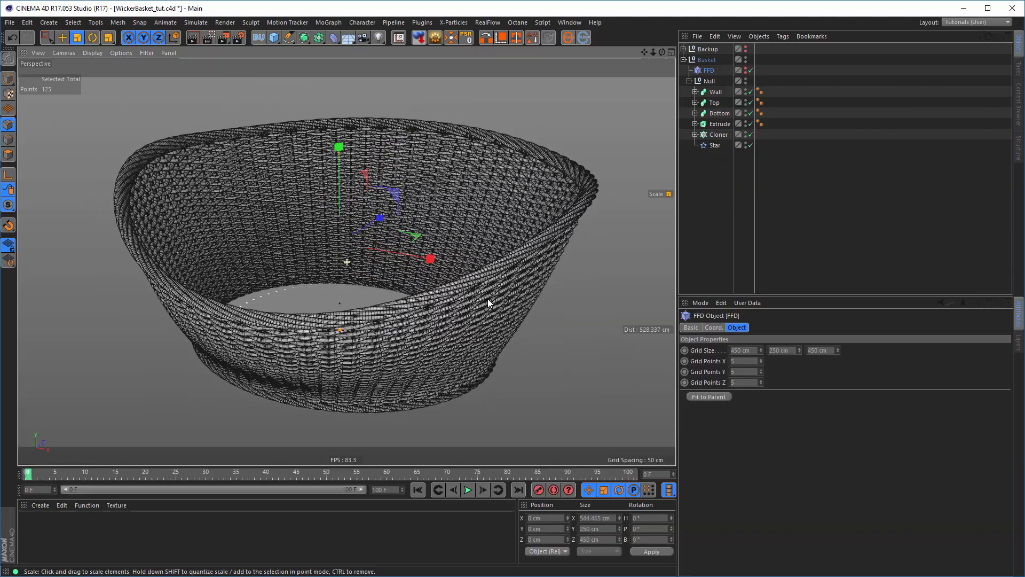
mouse_move(488, 299)
alt+mouse_down()
mouse_move(476, 277)
mouse_move(488, 290)
alt+mouse_up()
alt+right_drag(477, 299, 464, 306)
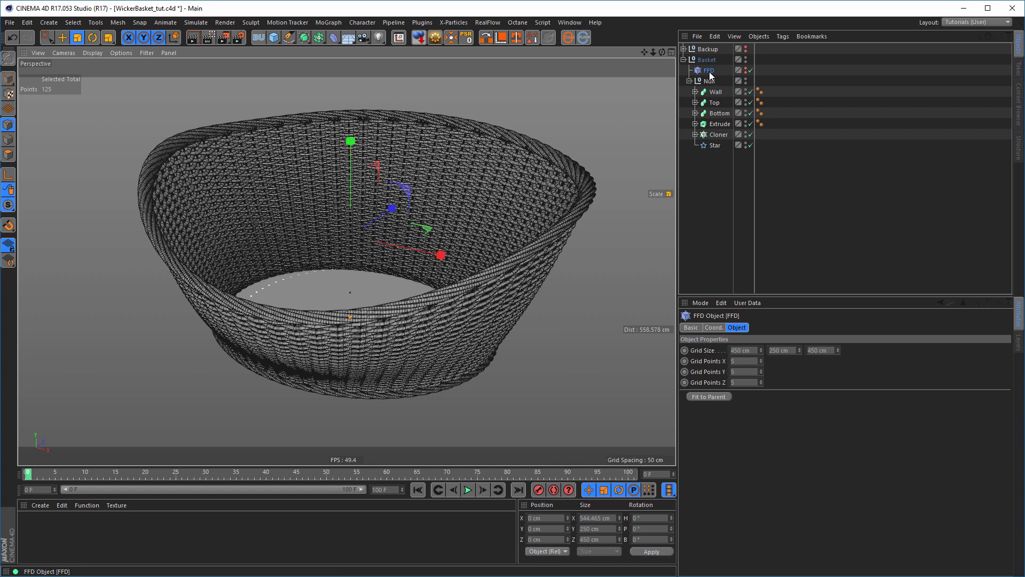
alt+middle_drag(422, 313, 405, 314)
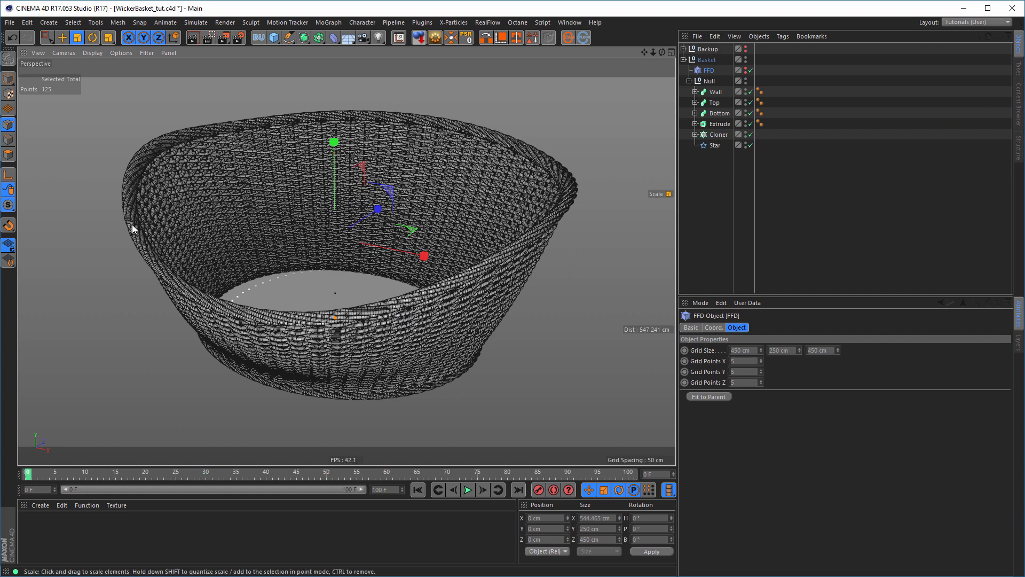
Add the Nikomedias Scene Rig Pro preset from the content library's favorites to the scene's object hierarchy
click(1020, 108)
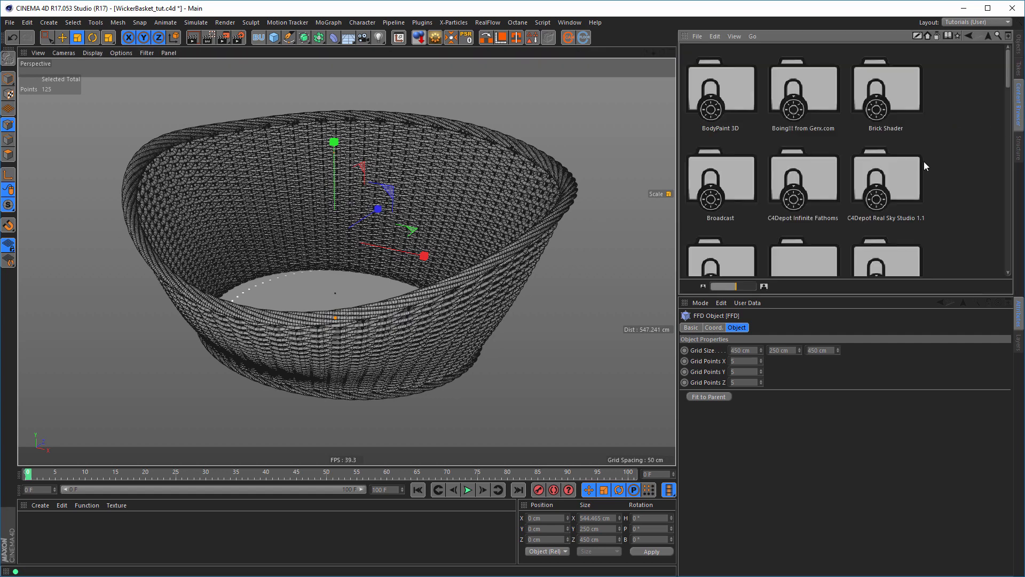
click(959, 36)
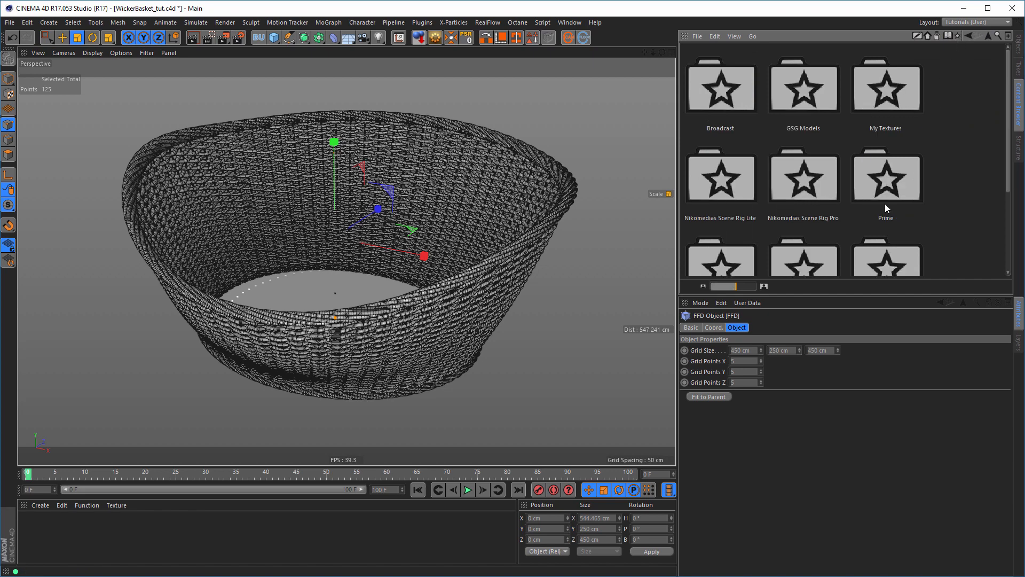
double_click(825, 197)
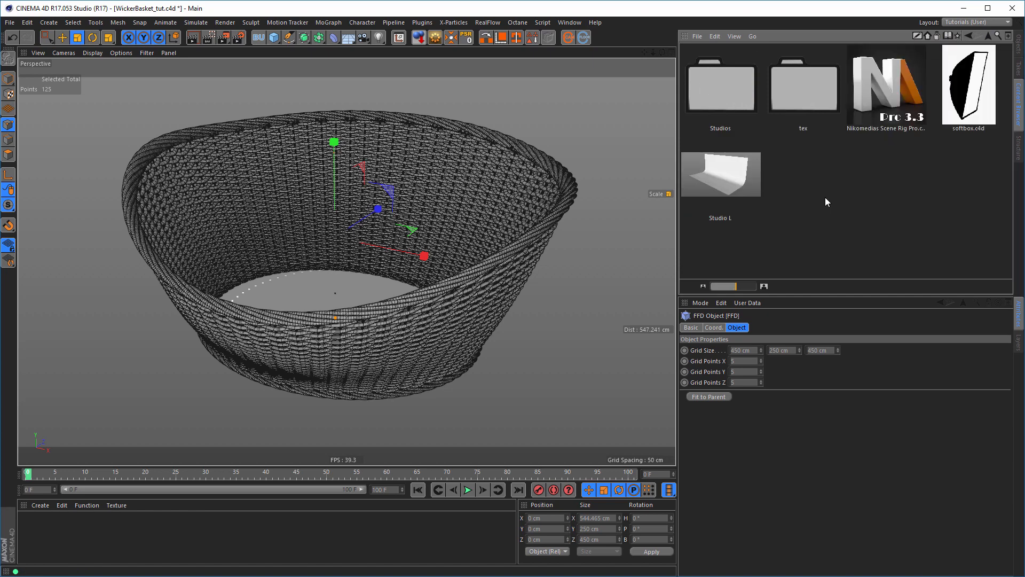
click(896, 104)
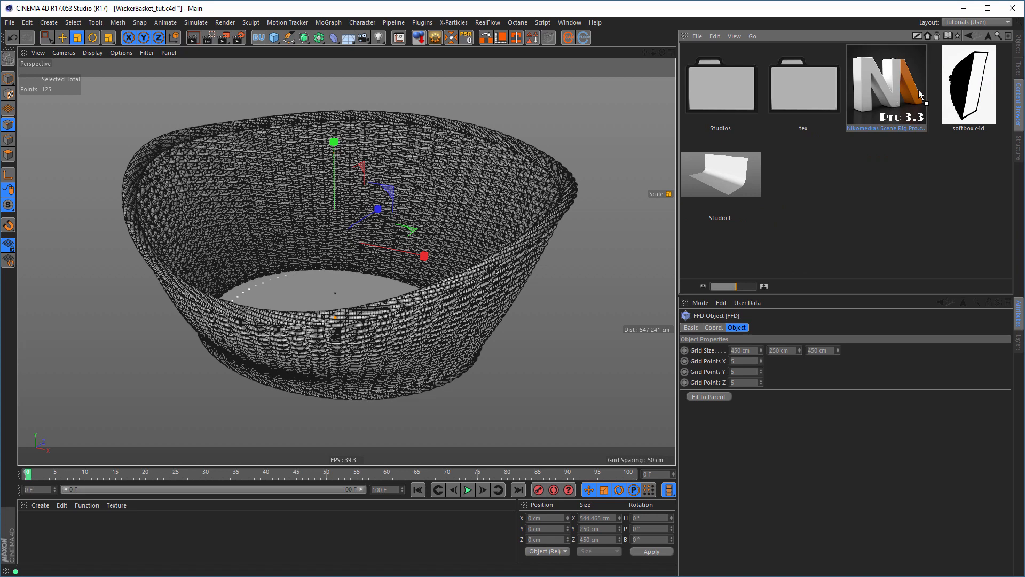
drag(1019, 48, 1011, 56)
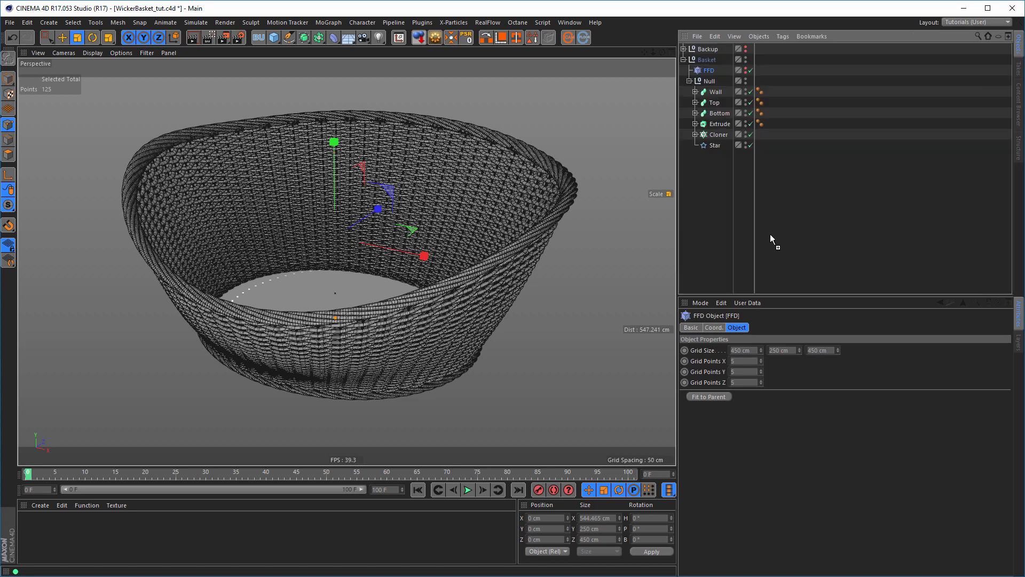
drag(770, 234, 771, 238)
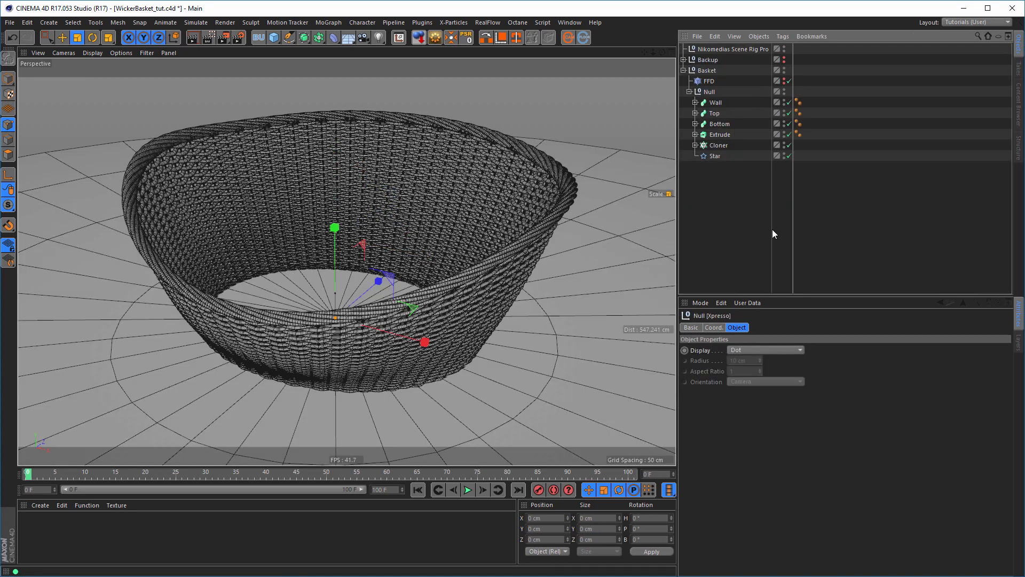
In the Right view, lower the scene rig to about -9.6 cm in Y to meet the basket's base, and return to the Perspective view
middle_click(501, 348)
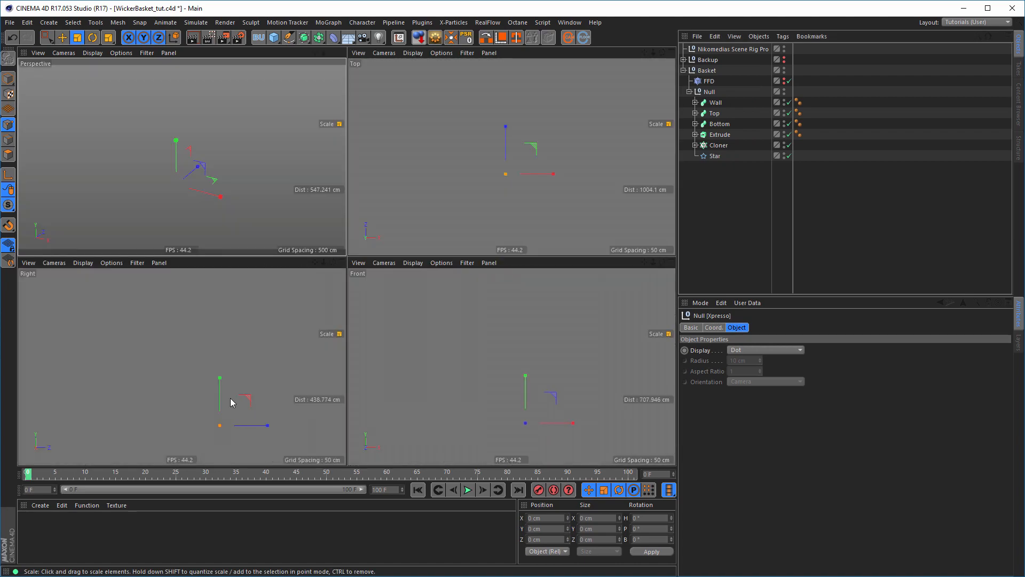
middle_click(254, 352)
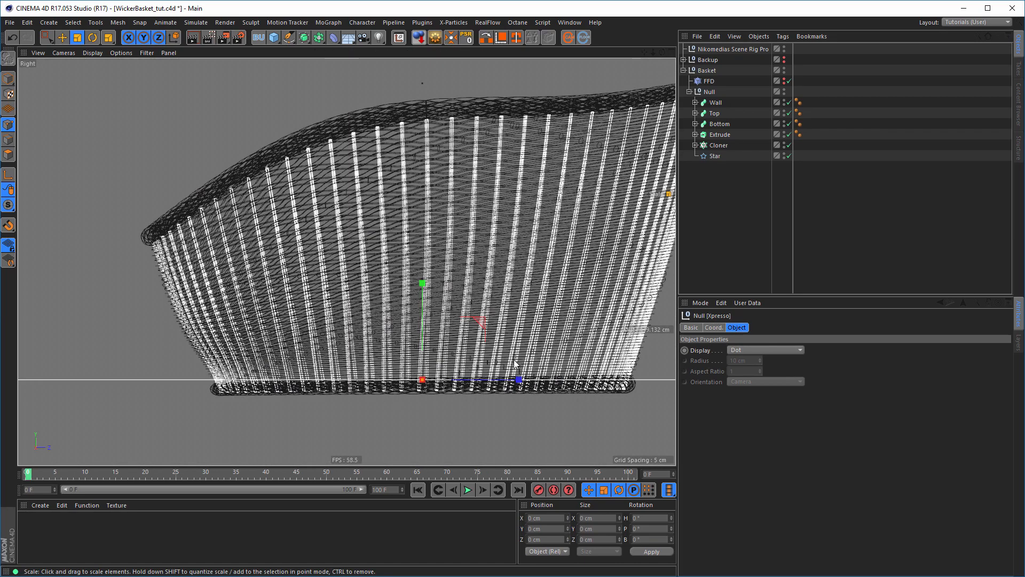
alt+middle_drag(532, 383, 489, 343)
alt+right_drag(489, 344, 529, 343)
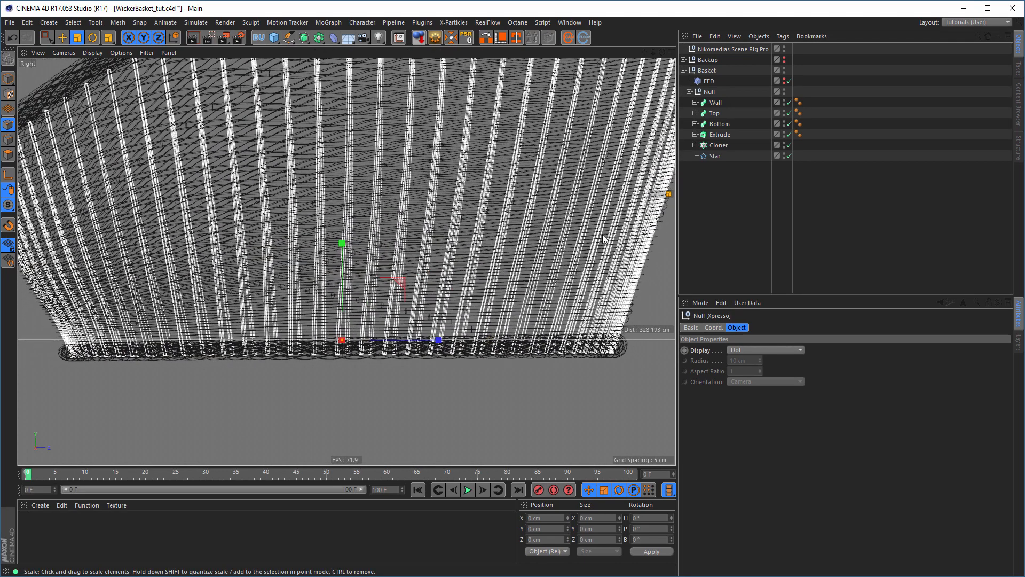
click(721, 49)
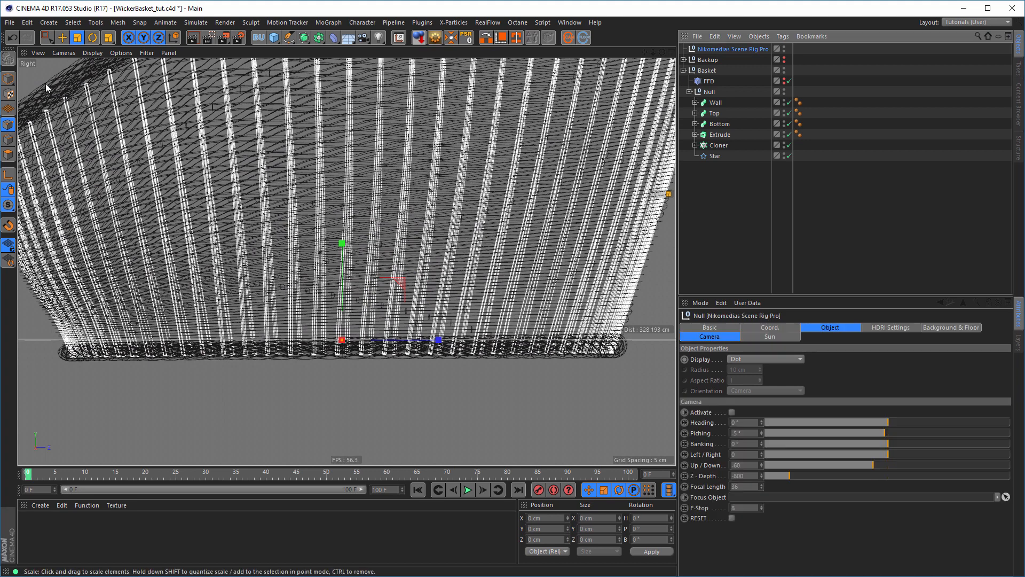
key(e)
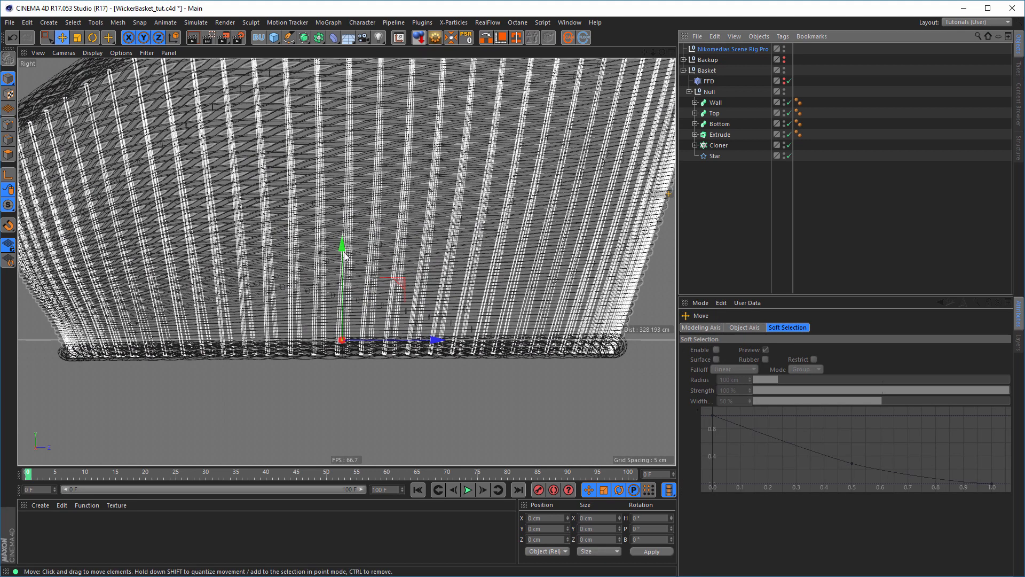
drag(344, 245, 343, 262)
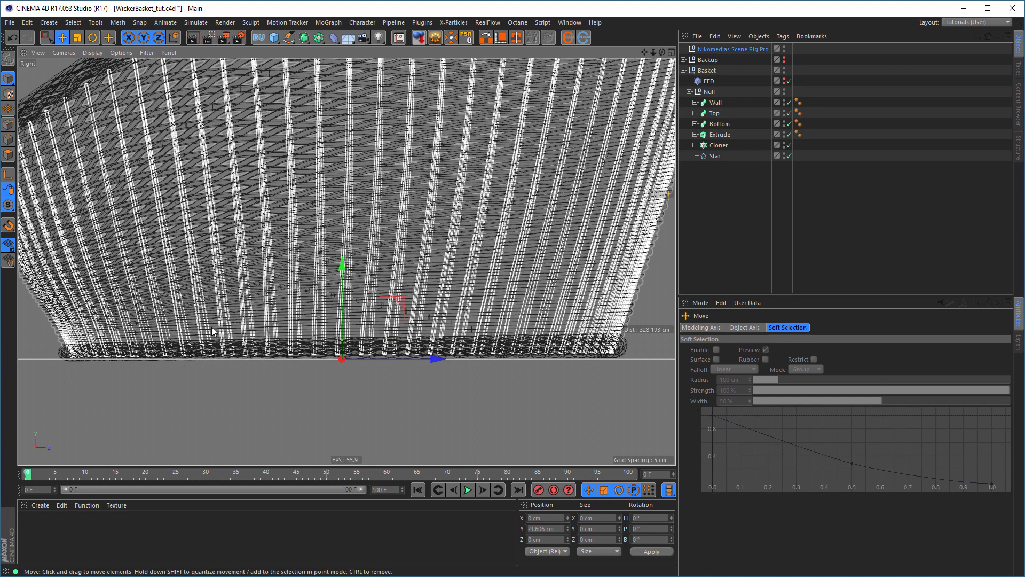
middle_click(473, 307)
middle_click(213, 172)
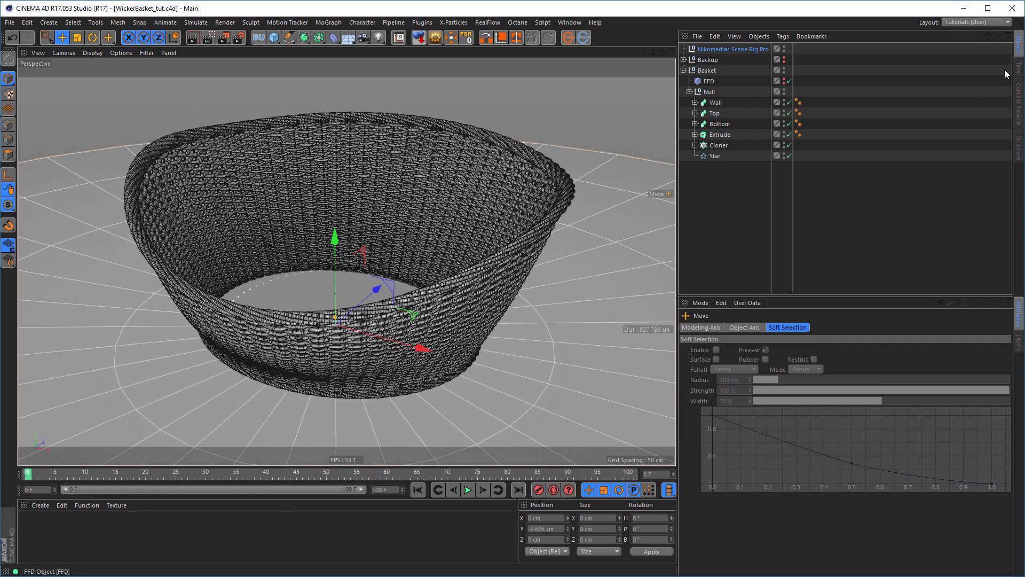
Assign 07_Ref.hdr from the rig's Studios folder as the scene rig's HDRI file and return to the object hierarchy
click(760, 50)
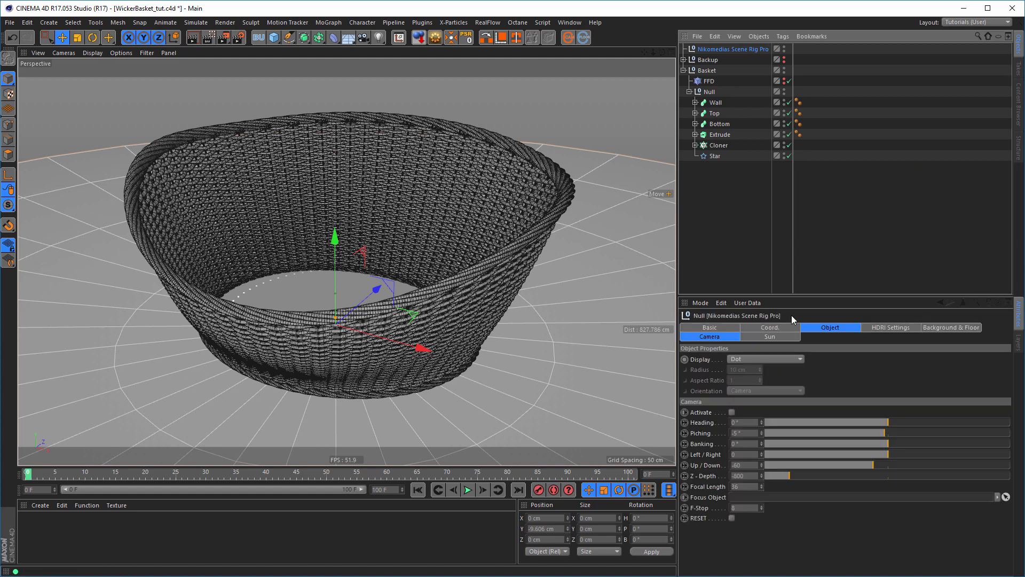
click(886, 328)
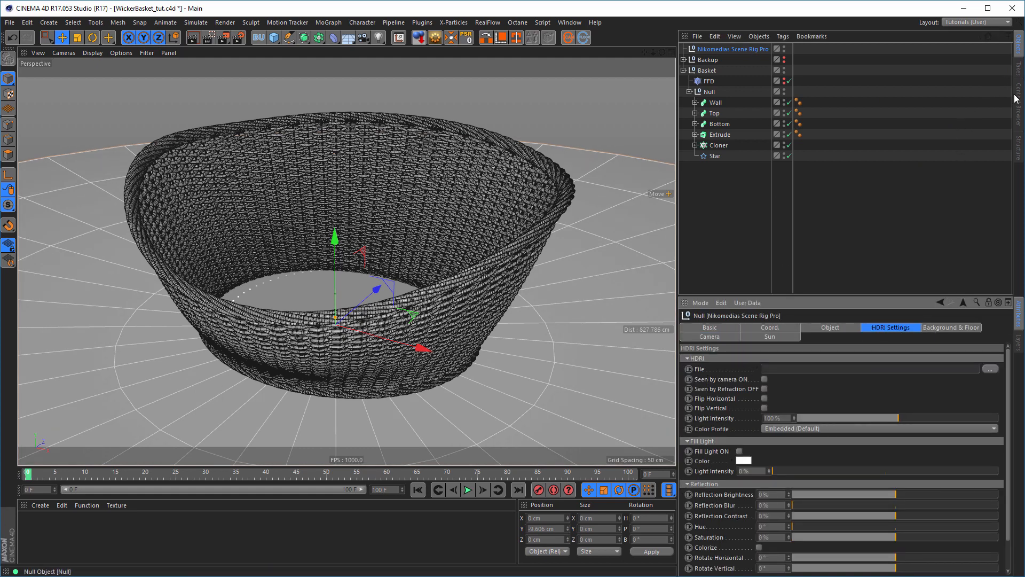
click(1017, 111)
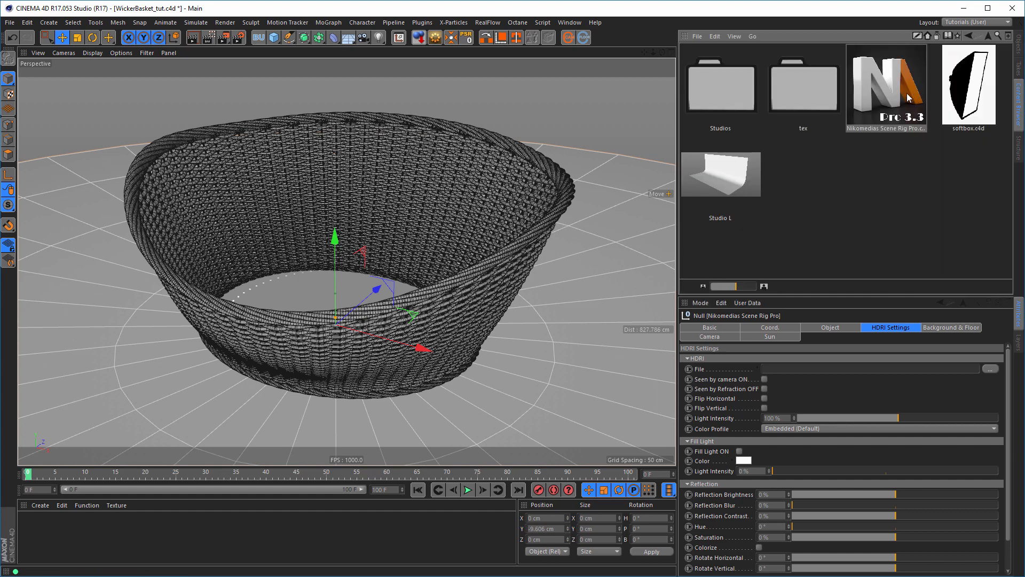
double_click(731, 94)
drag(791, 94, 797, 278)
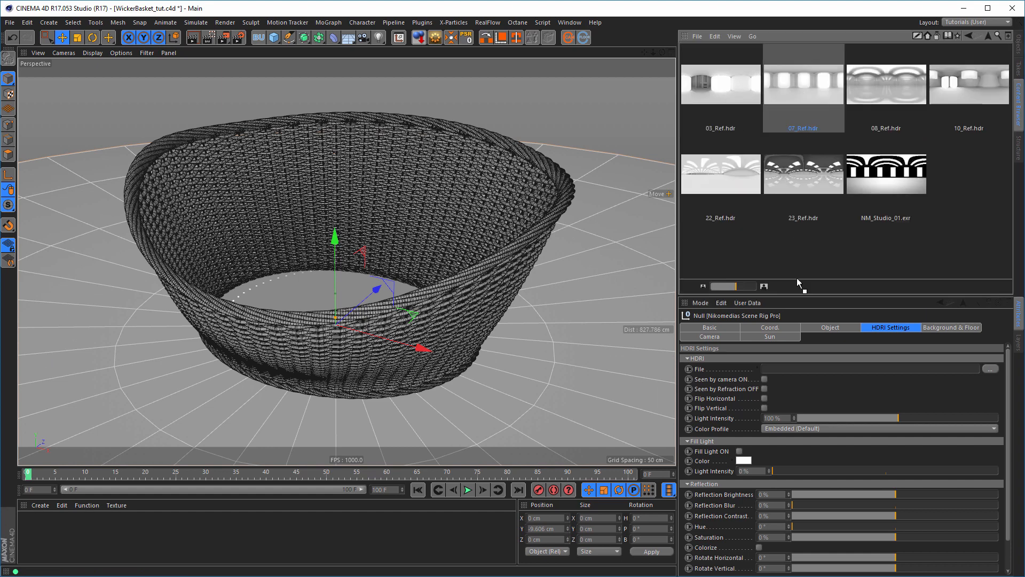
drag(794, 375, 796, 370)
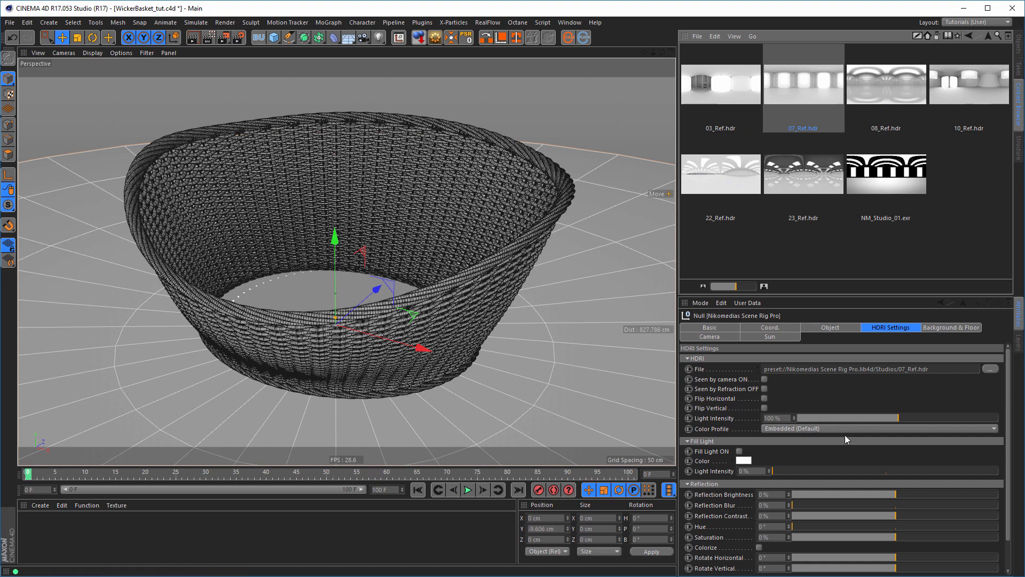
scroll(1006, 378, down, 1)
scroll(1006, 378, down, 1)
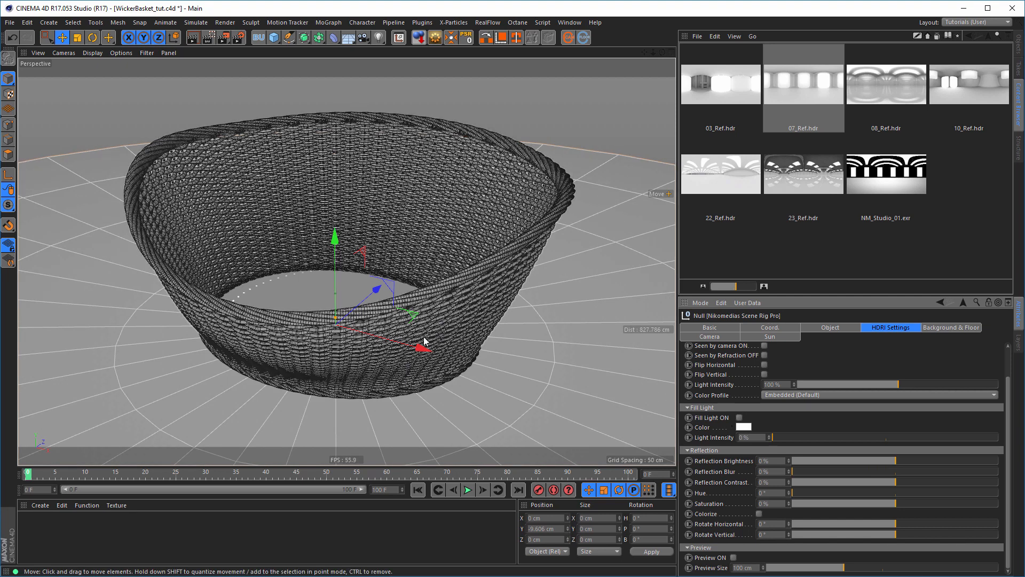
click(1018, 47)
Create a new material, open it for editing and enable its Color channel
double_click(120, 530)
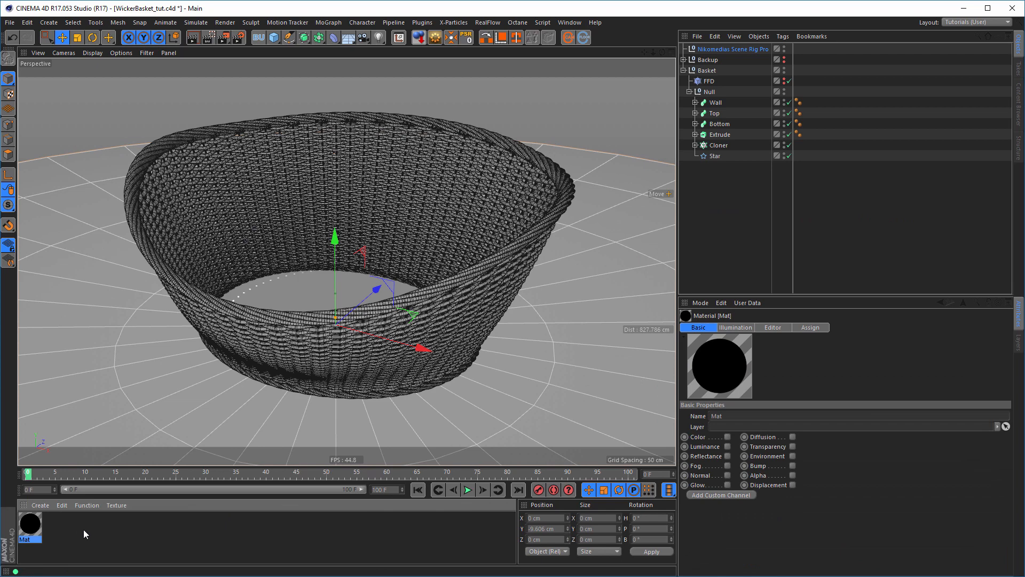
double_click(30, 527)
drag(187, 92, 449, 144)
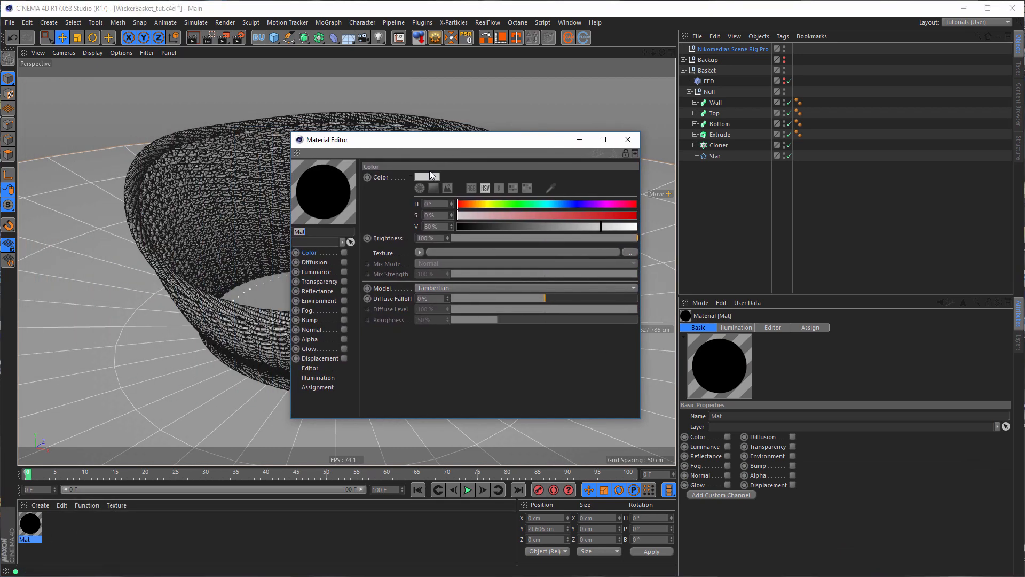
click(344, 252)
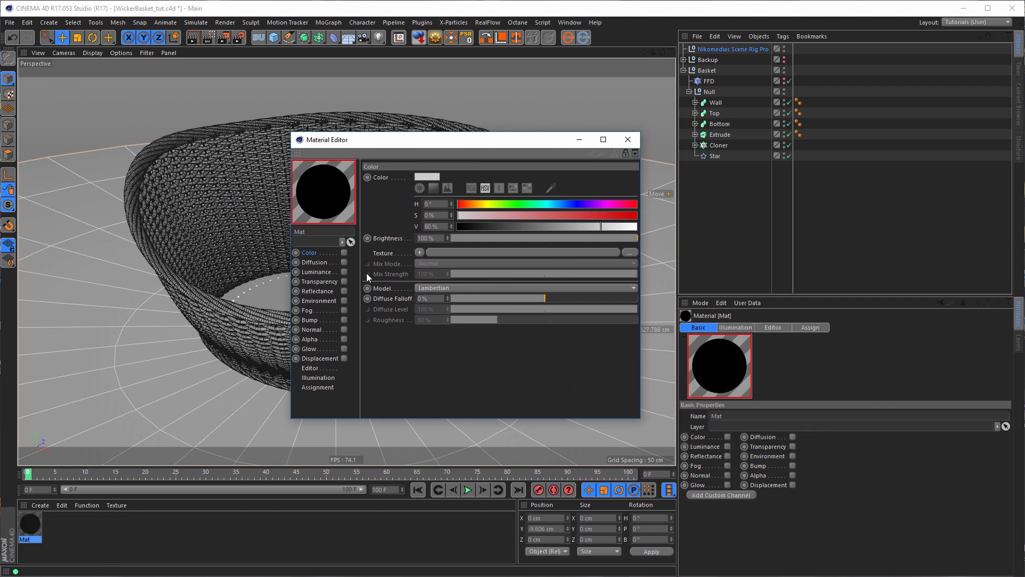
Try the Wood surface shader as the material's color texture
click(420, 252)
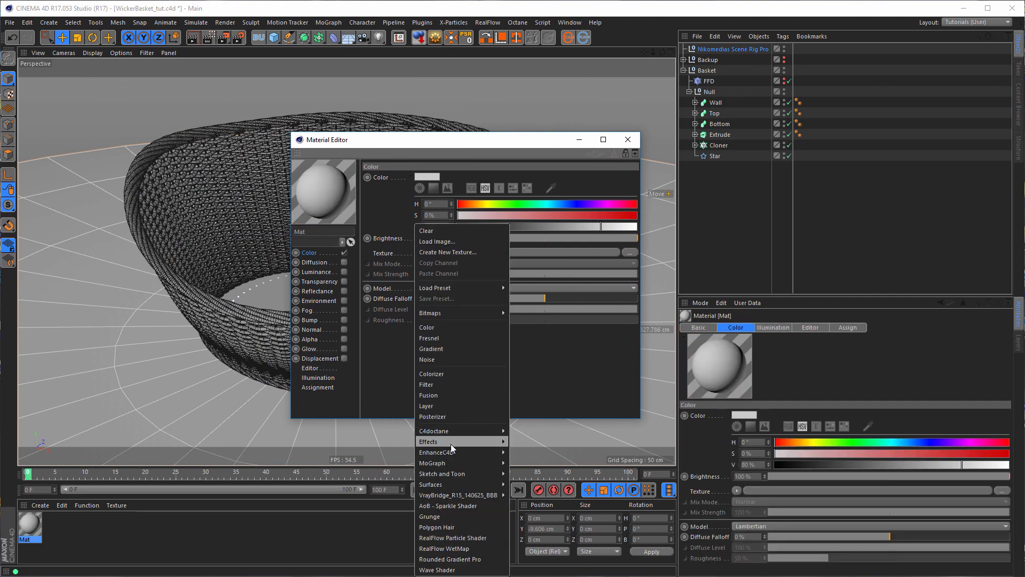
mouse_move(451, 485)
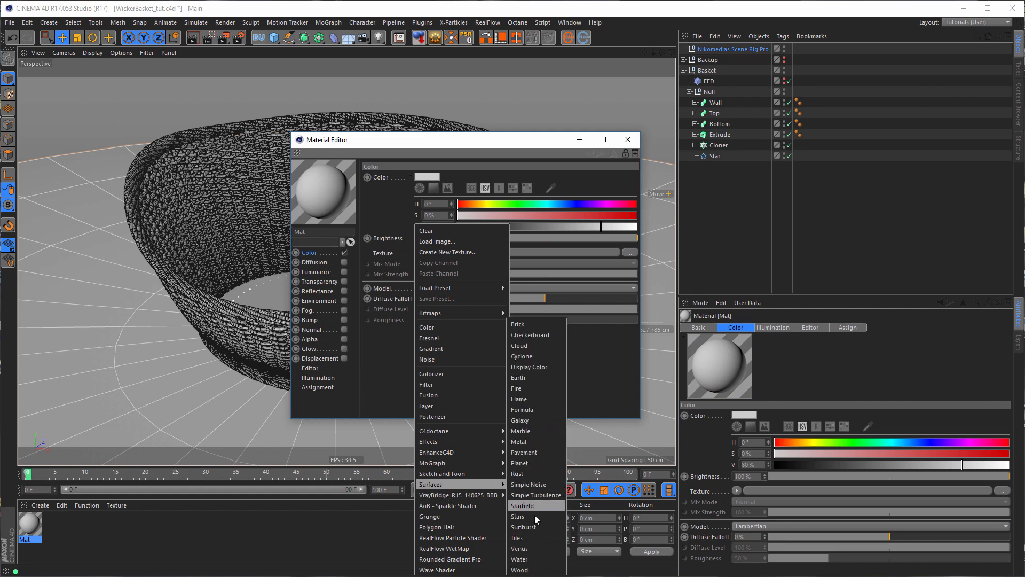
click(519, 569)
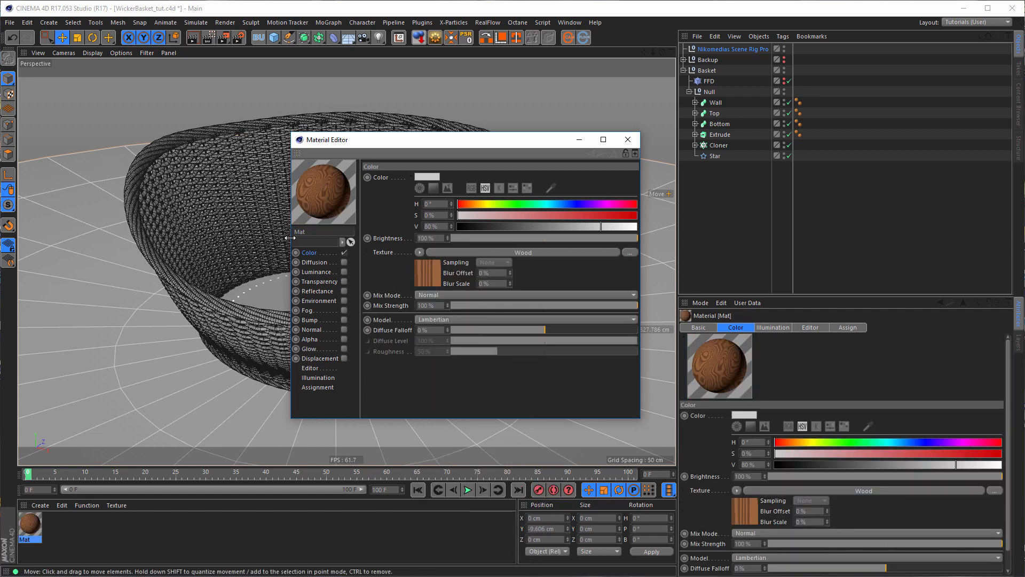
Replace the material's color texture with a Noise shader and open the shader's properties
click(419, 252)
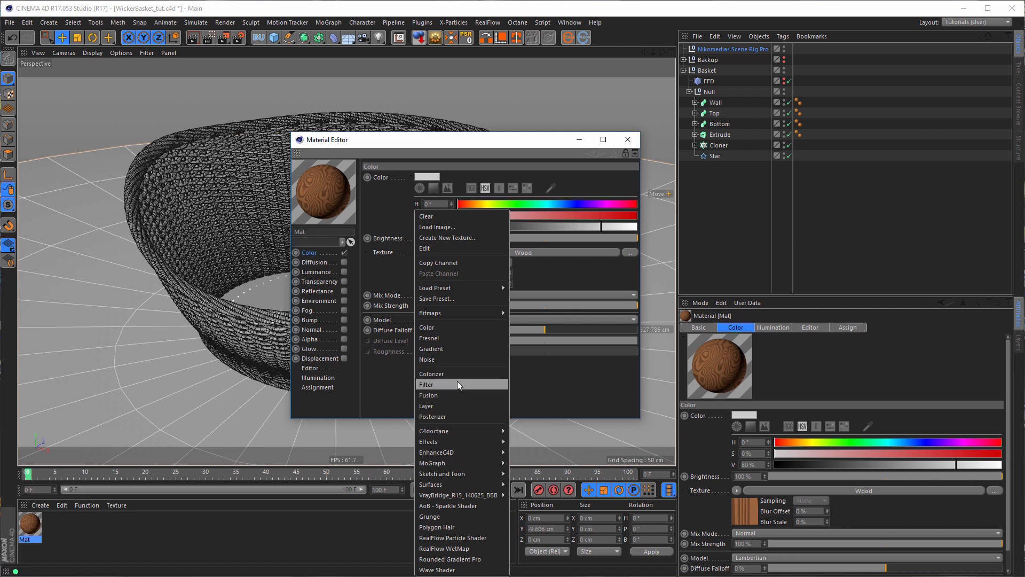
click(452, 360)
click(430, 280)
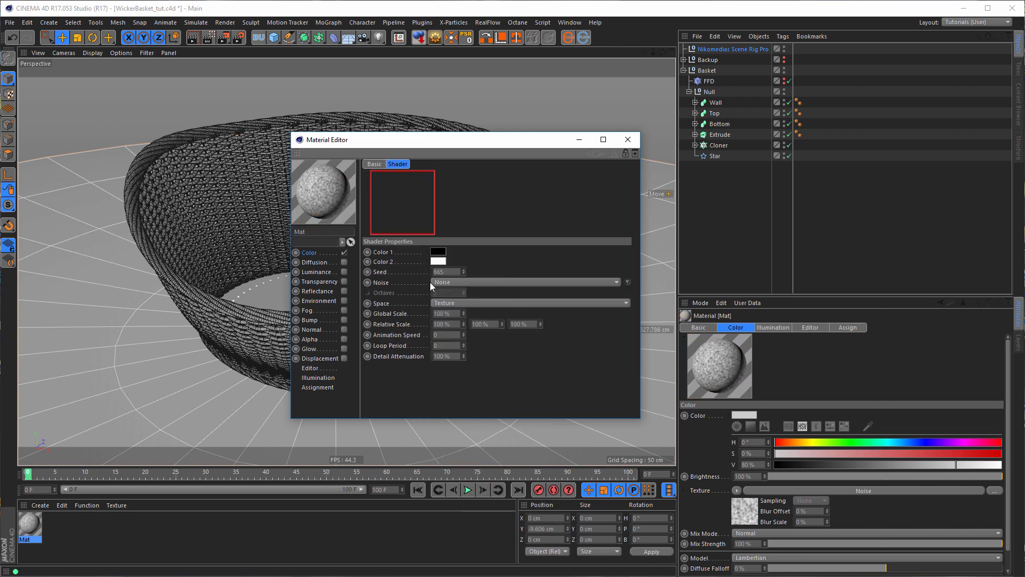
Set the Noise shader's Color 1 to a dark brown with hue 45°, saturation 100% and value 37%
click(437, 251)
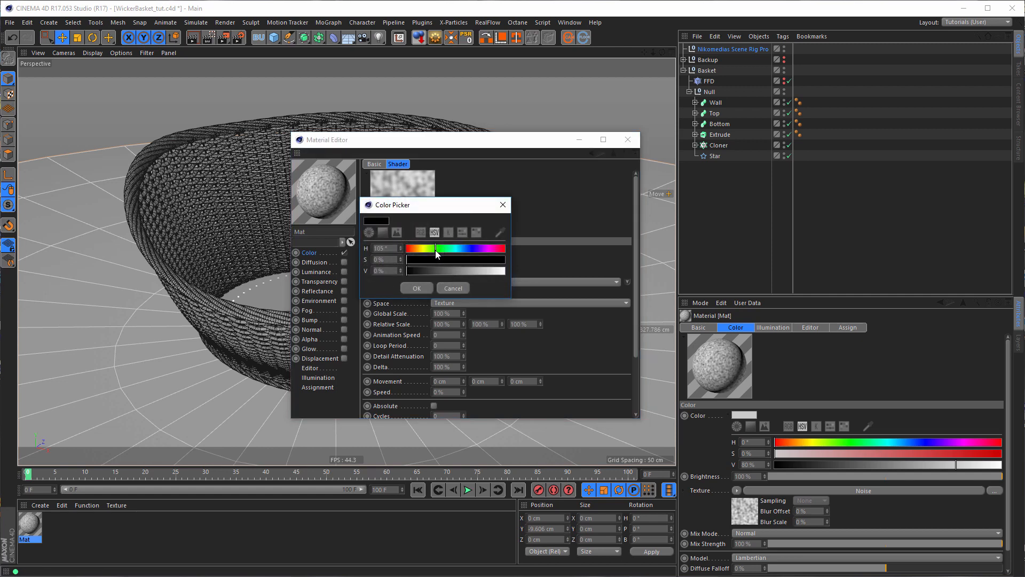
click(419, 249)
drag(433, 260, 536, 260)
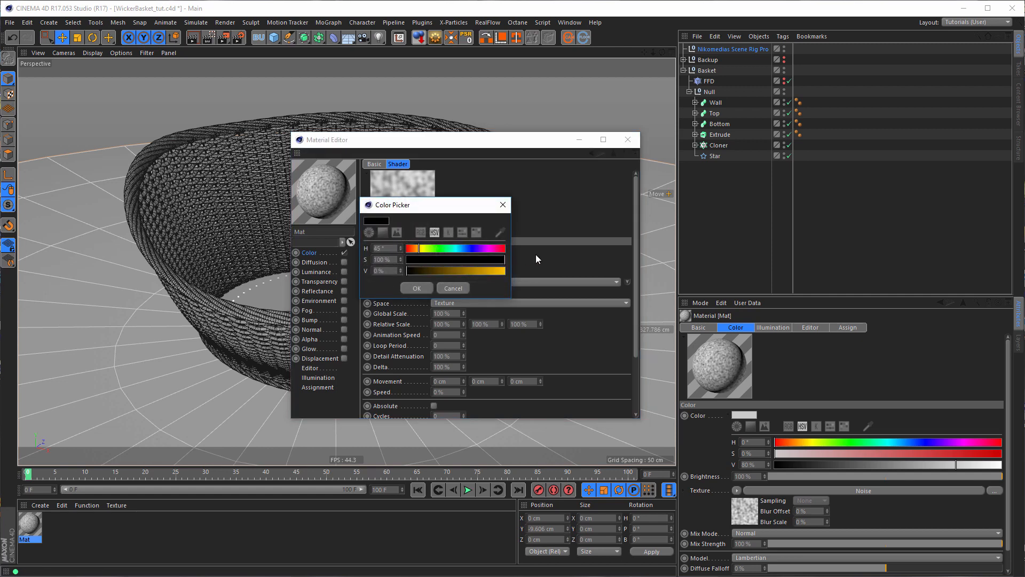
click(454, 271)
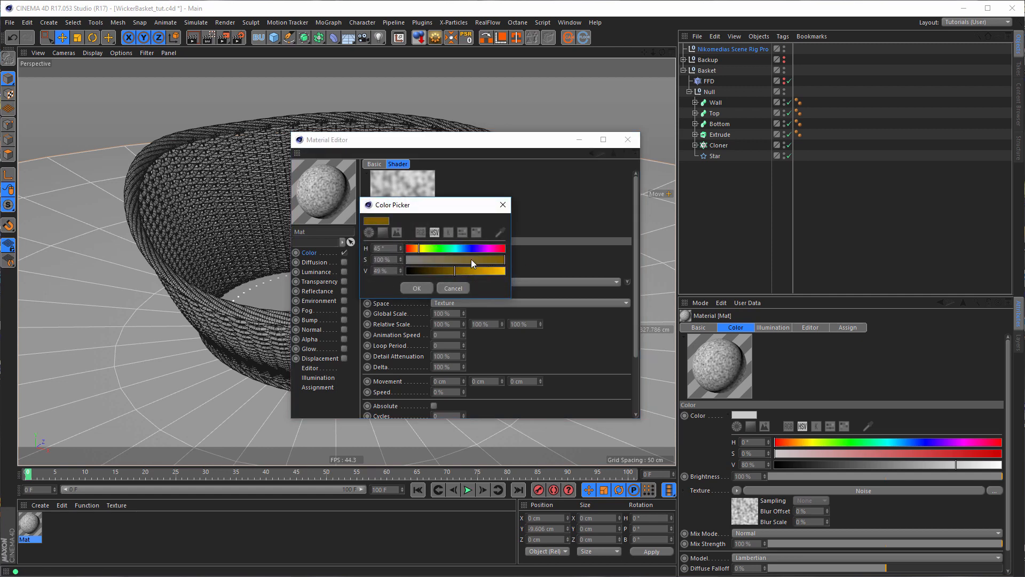
click(448, 271)
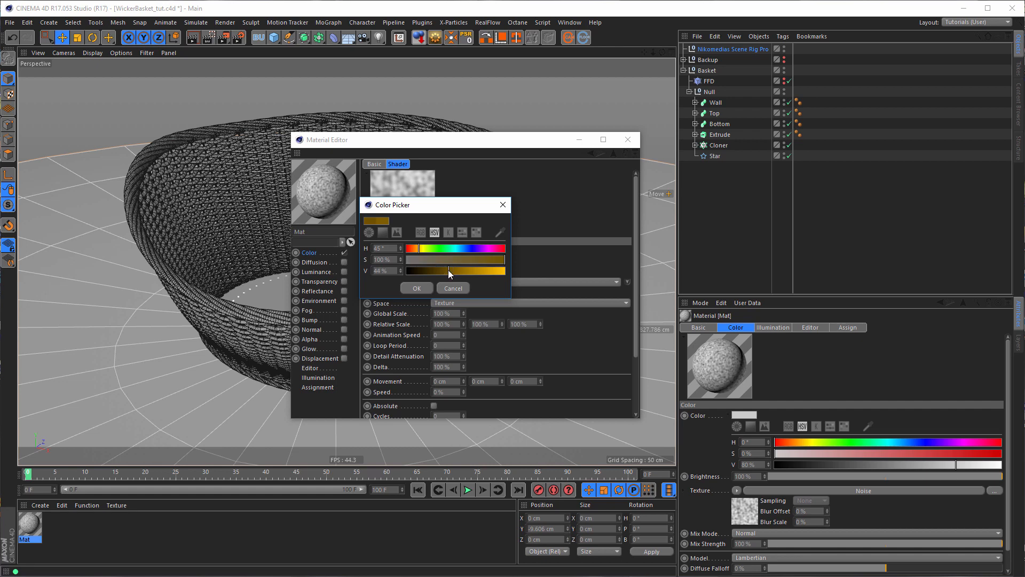
click(419, 249)
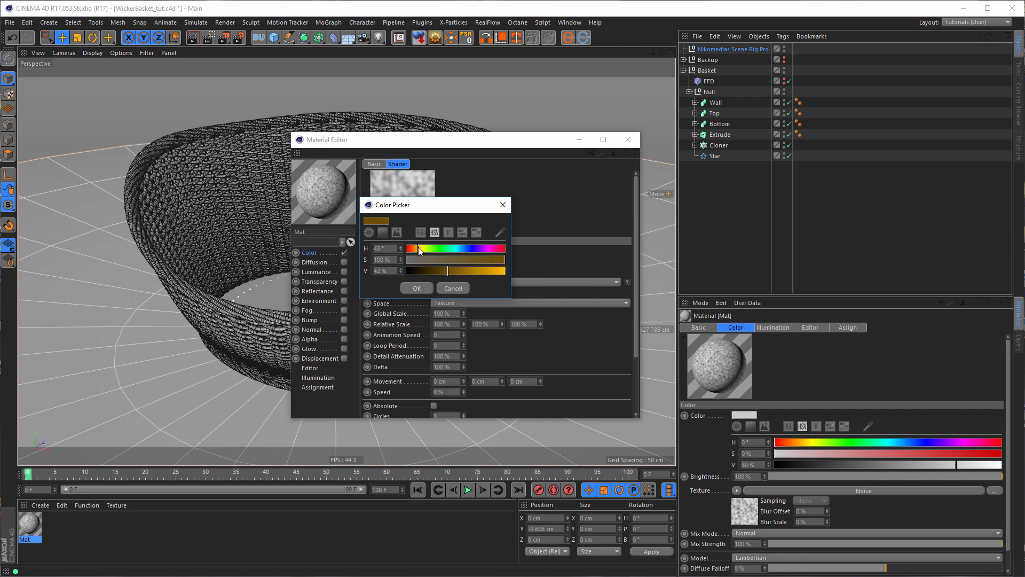
click(441, 271)
drag(441, 270, 443, 270)
click(415, 288)
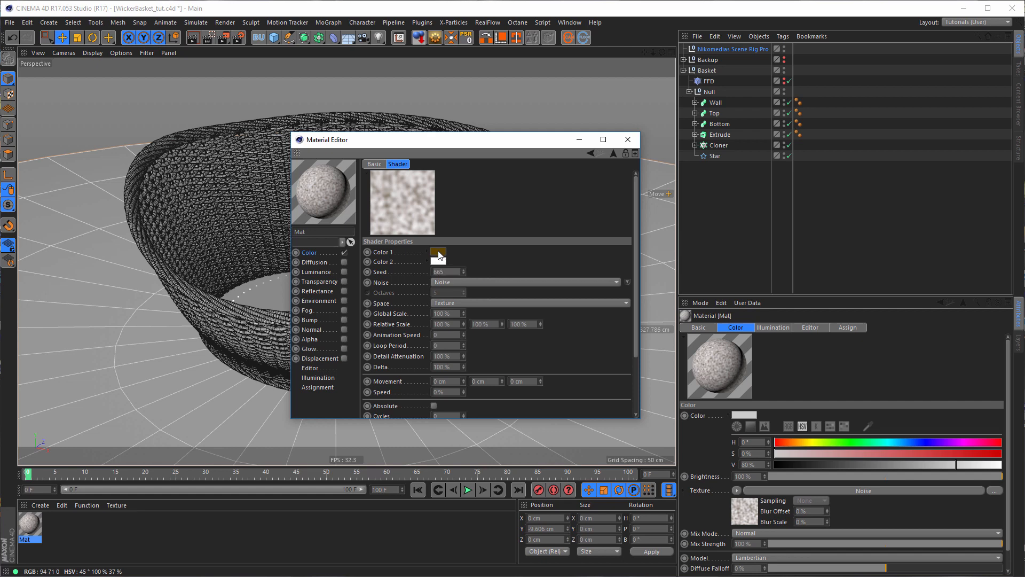
Copy Color 1 of the Noise shader to Color 2 and make it a lighter, less saturated brown with value 56%
drag(438, 252, 438, 265)
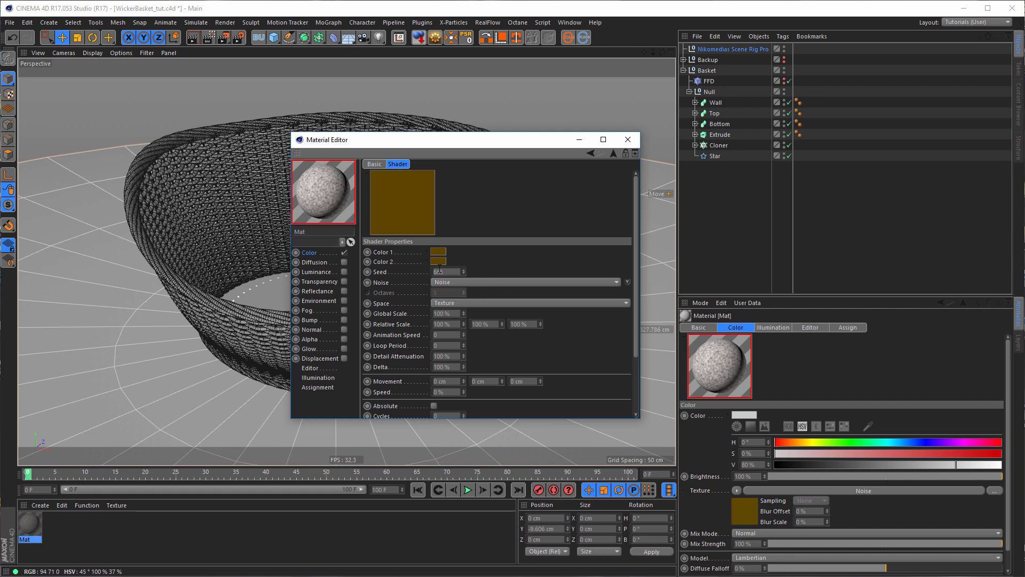
click(439, 262)
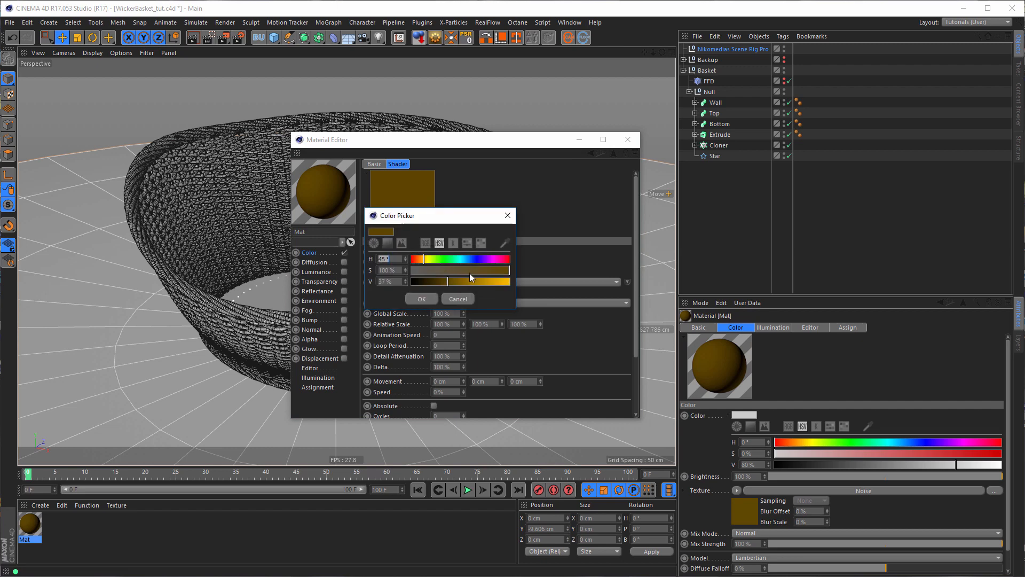
click(464, 281)
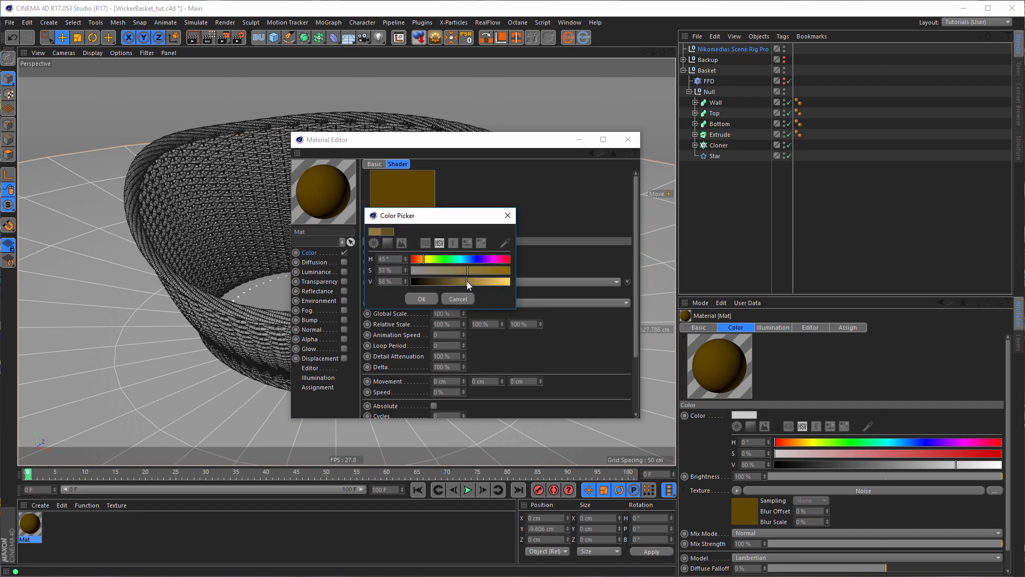
click(421, 299)
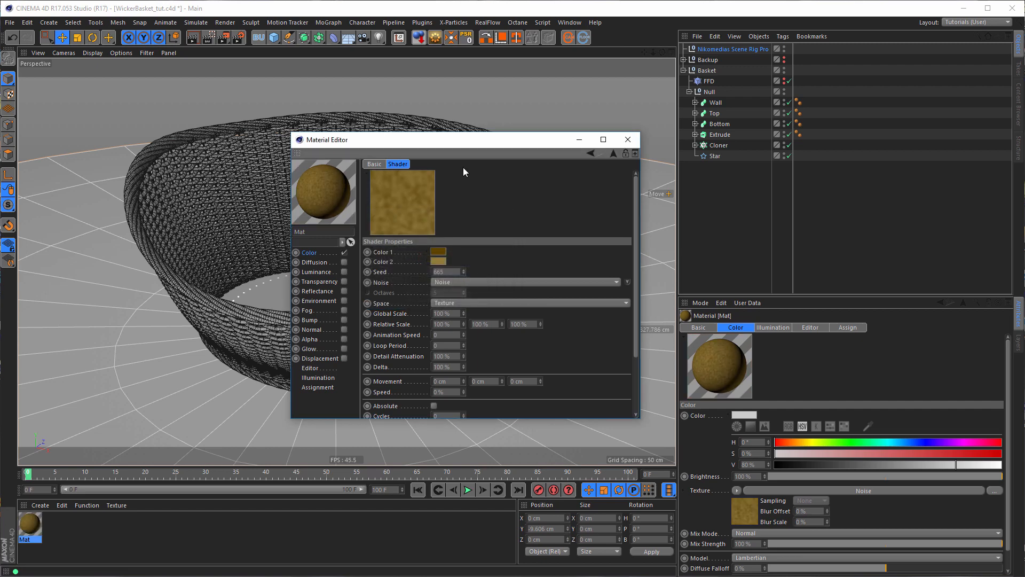
Apply the brown noise material to the basket's Wall object
drag(479, 143, 787, 185)
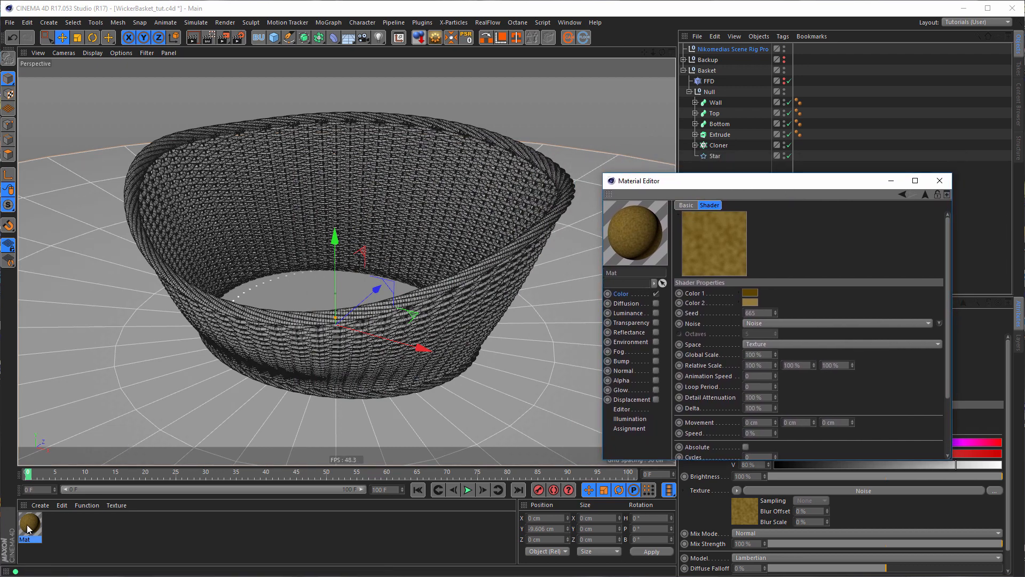
drag(30, 528, 718, 105)
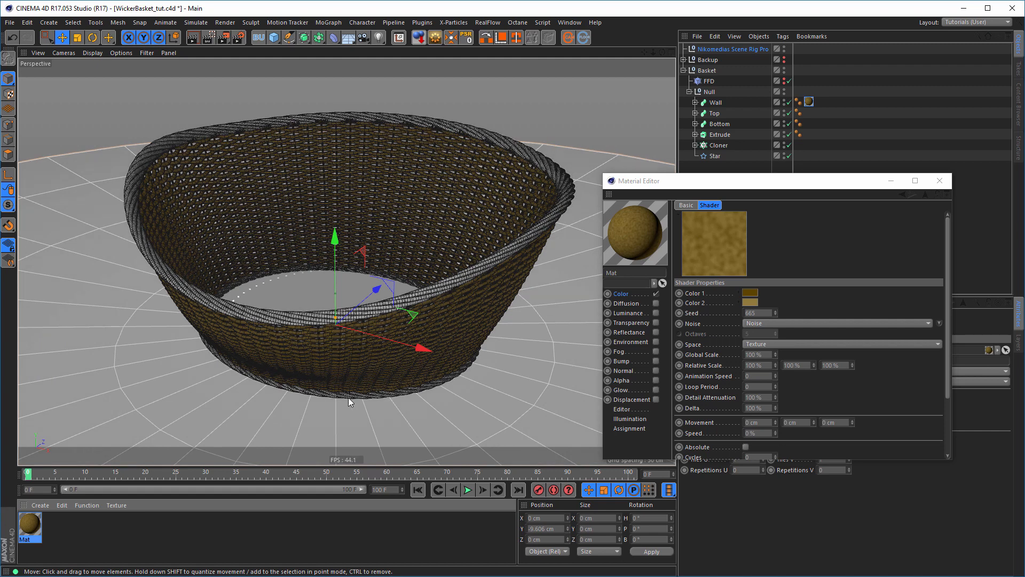
Enable Reflectance with a GGX layer using Dielectric Fresnel, the Oil (Vegetable) preset, 23% roughness, and 0% specular and bump strength
click(656, 332)
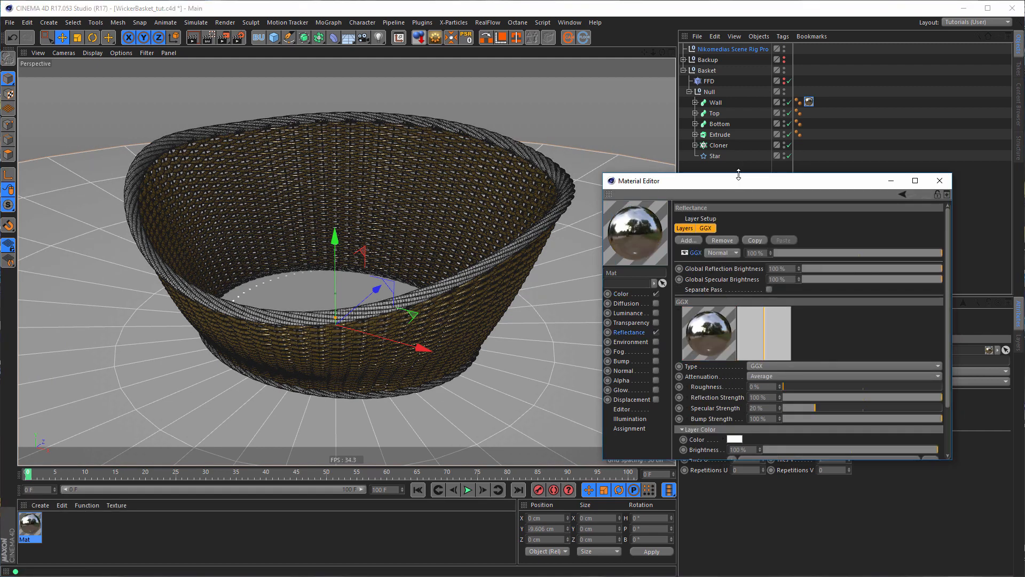
drag(741, 174, 749, 88)
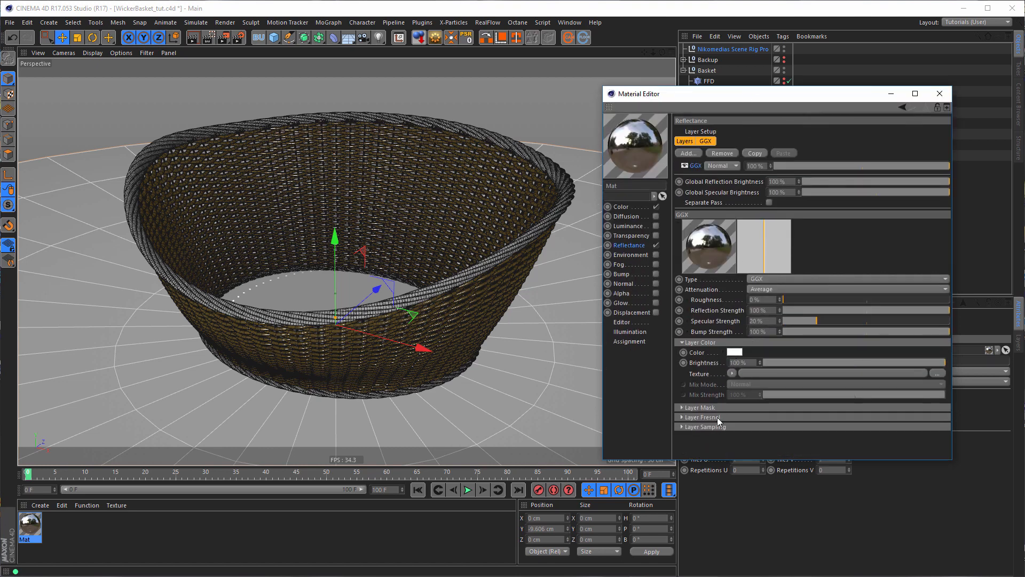
click(716, 417)
click(750, 427)
click(755, 449)
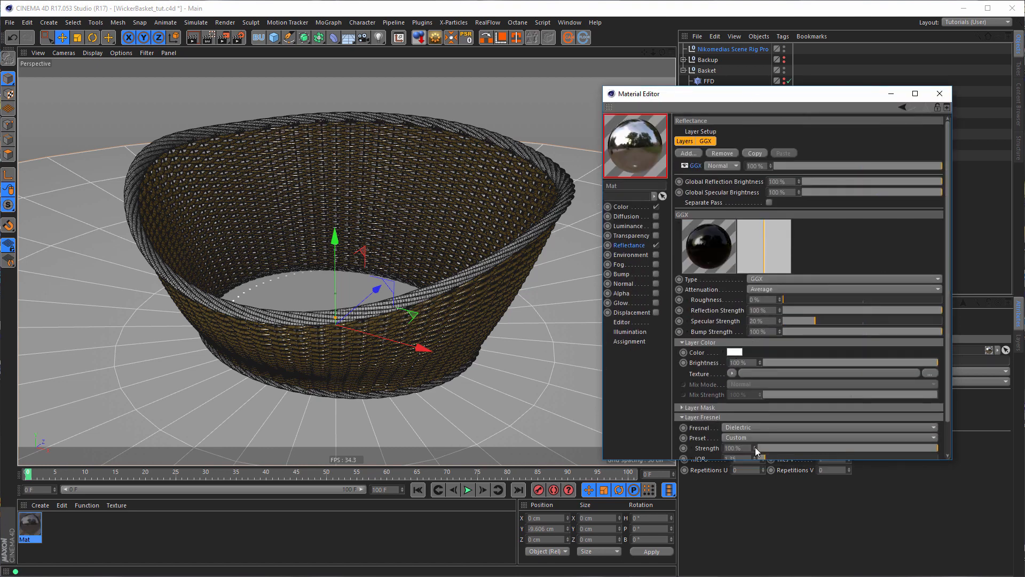
click(753, 437)
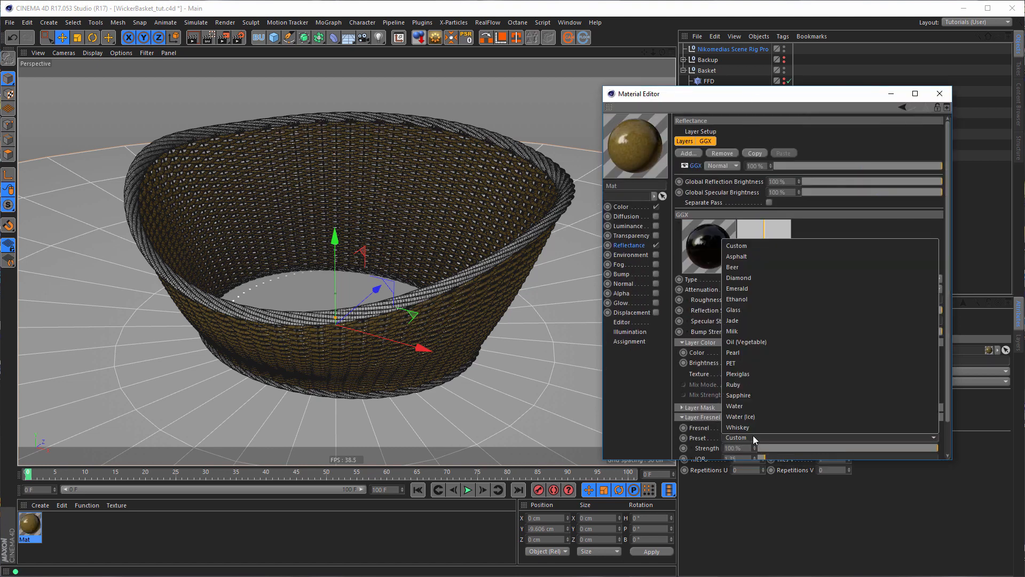
click(740, 342)
drag(809, 321, 827, 300)
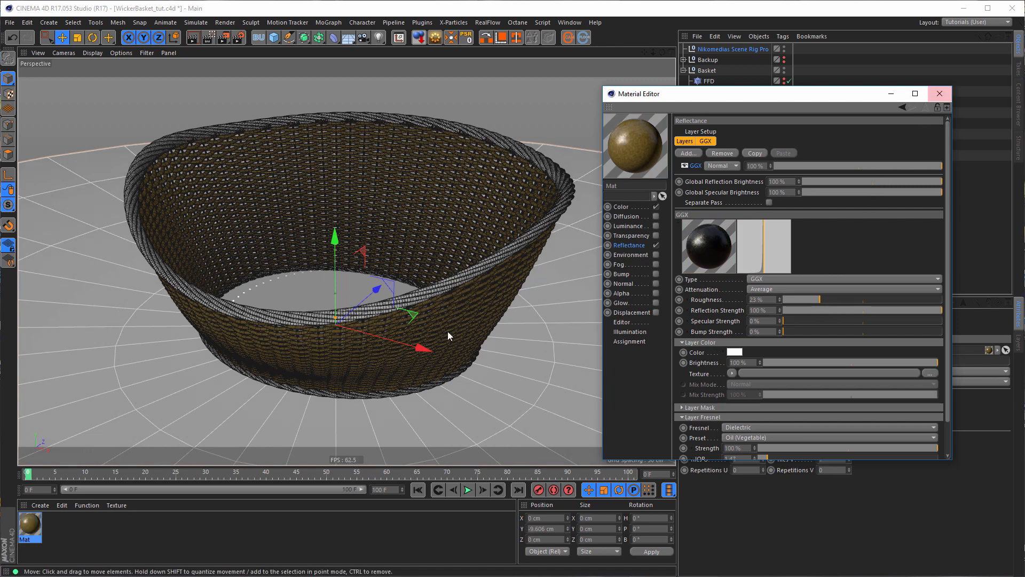
Start an interactive render region over the basket and make Low GI the active render setting
alt+right_drag(396, 355, 431, 319)
alt+middle_drag(431, 318, 442, 265)
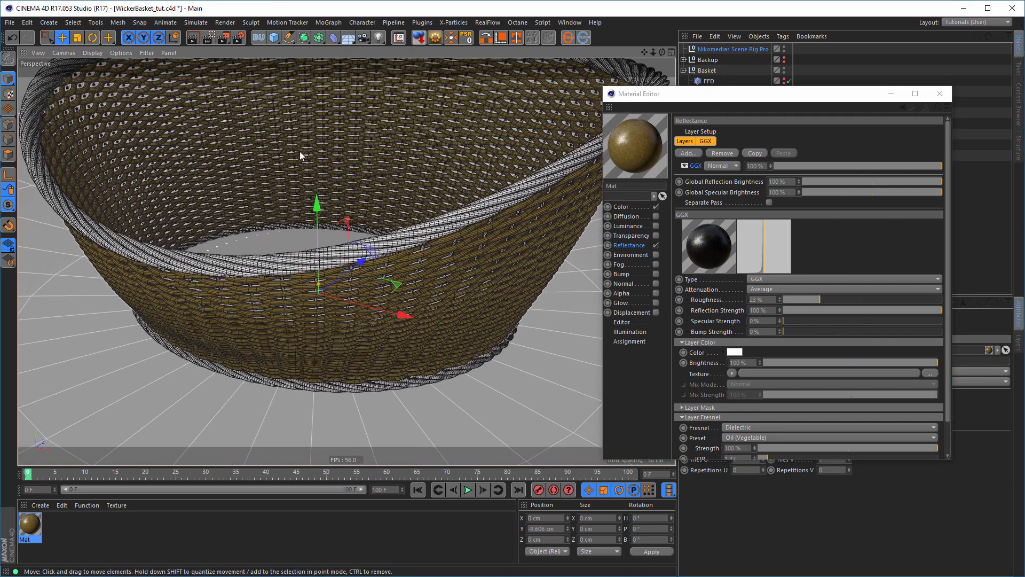
click(209, 38)
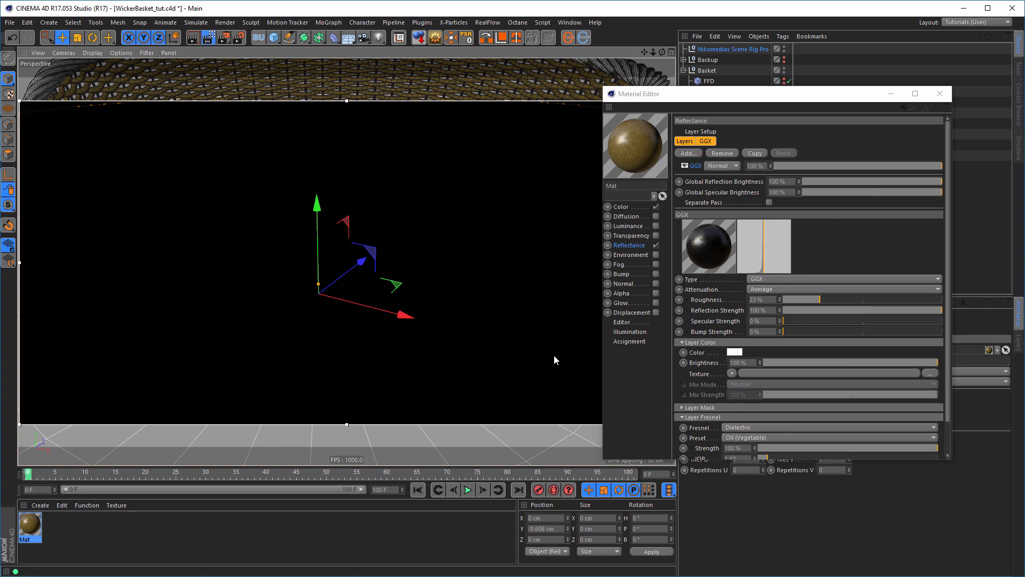
click(238, 38)
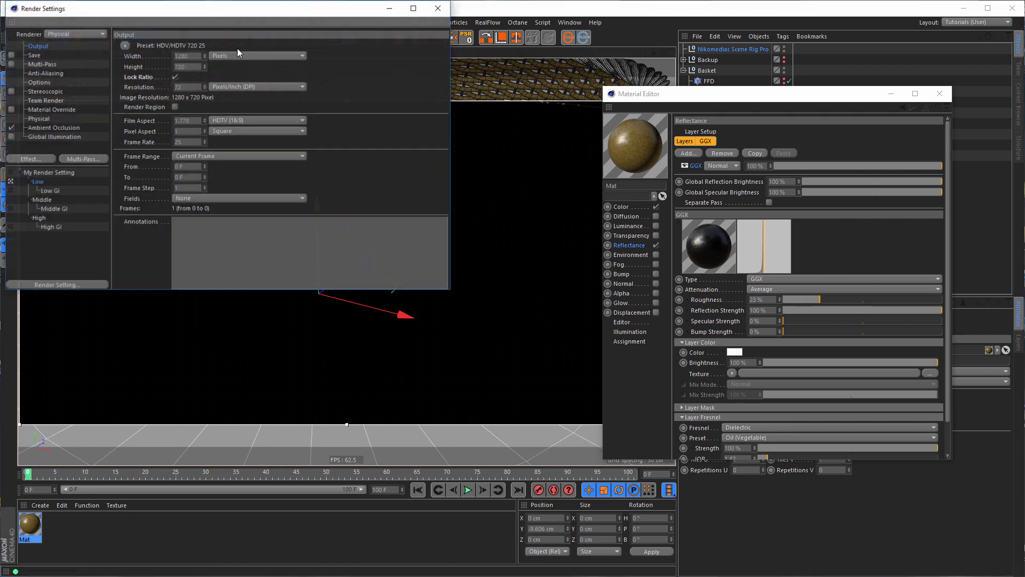
click(10, 190)
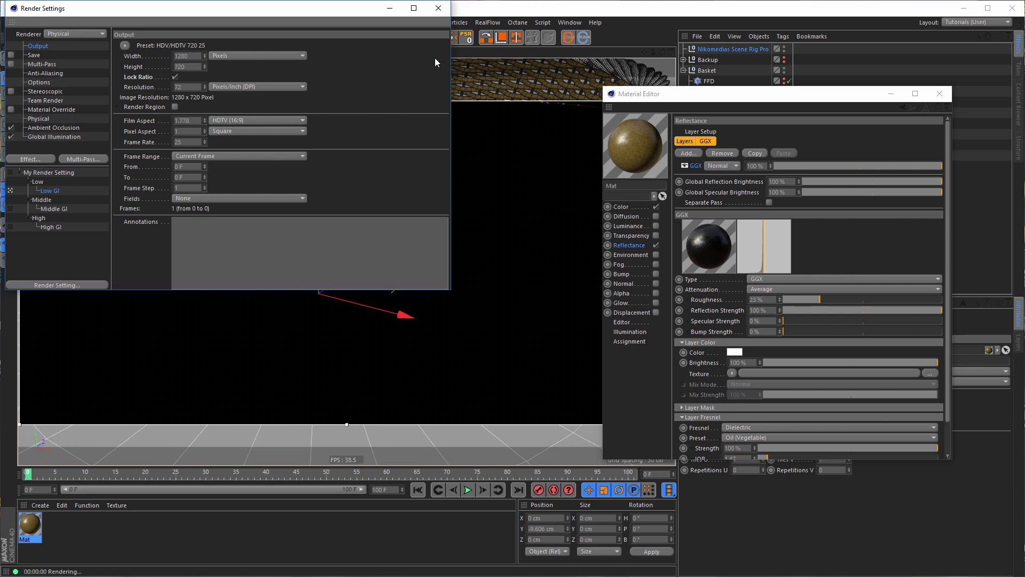
click(438, 8)
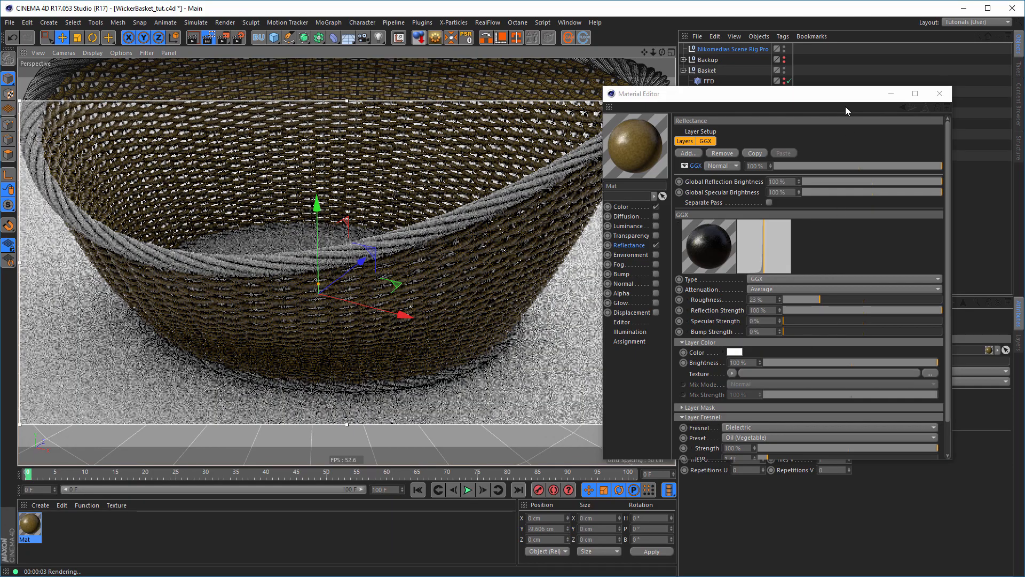
Inspect the rim and wall weave up close in the live render and view the scene rig's HDRI settings
mouse_move(421, 278)
alt+mouse_down()
mouse_move(415, 288)
mouse_move(471, 270)
alt+mouse_up()
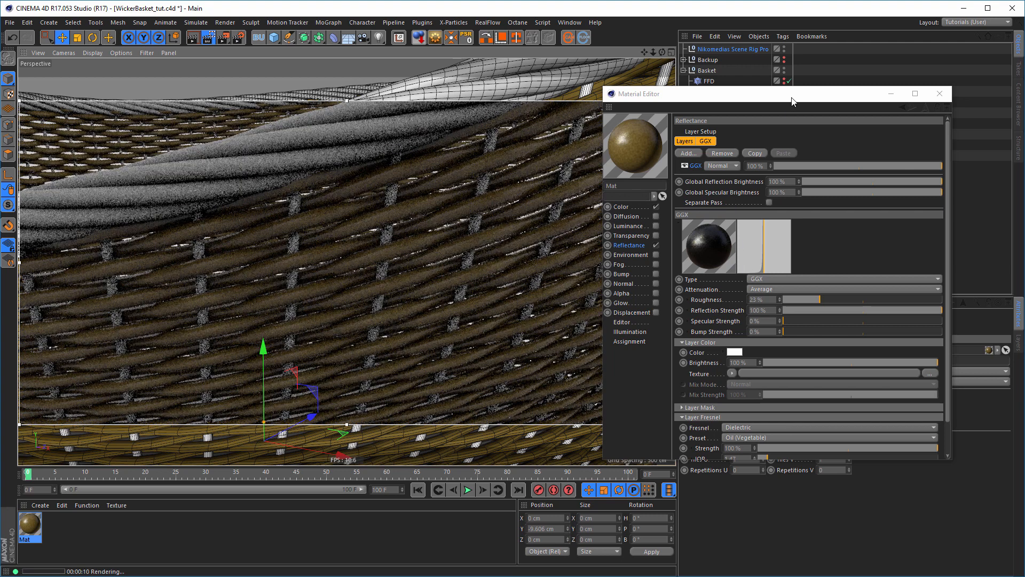
drag(793, 101, 531, 161)
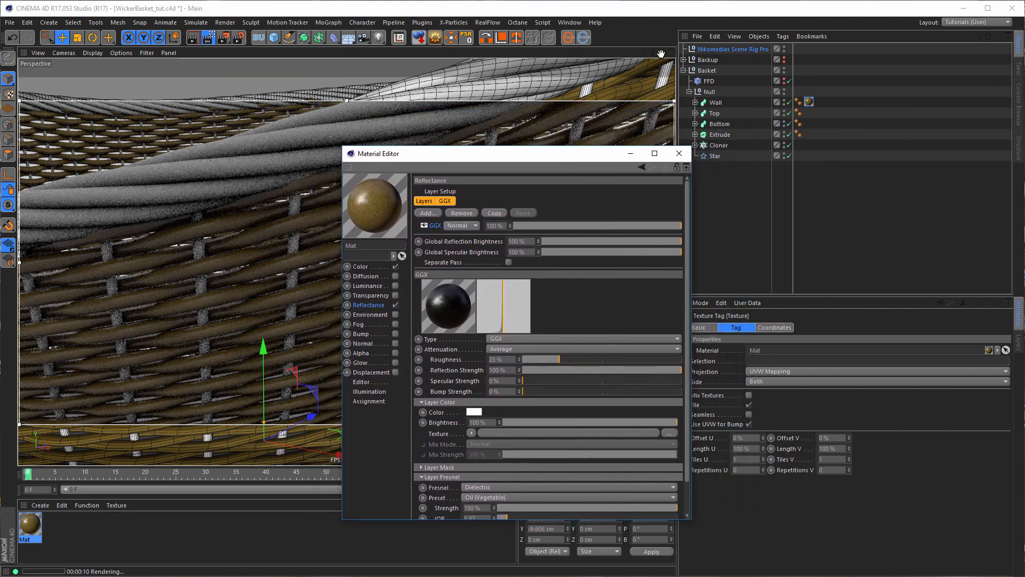
click(741, 49)
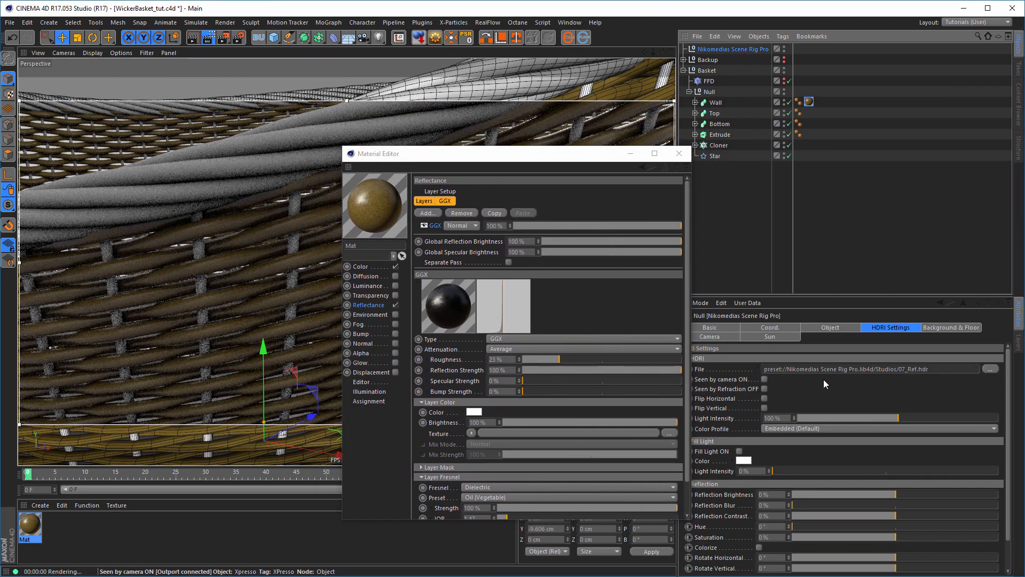
drag(583, 154, 864, 137)
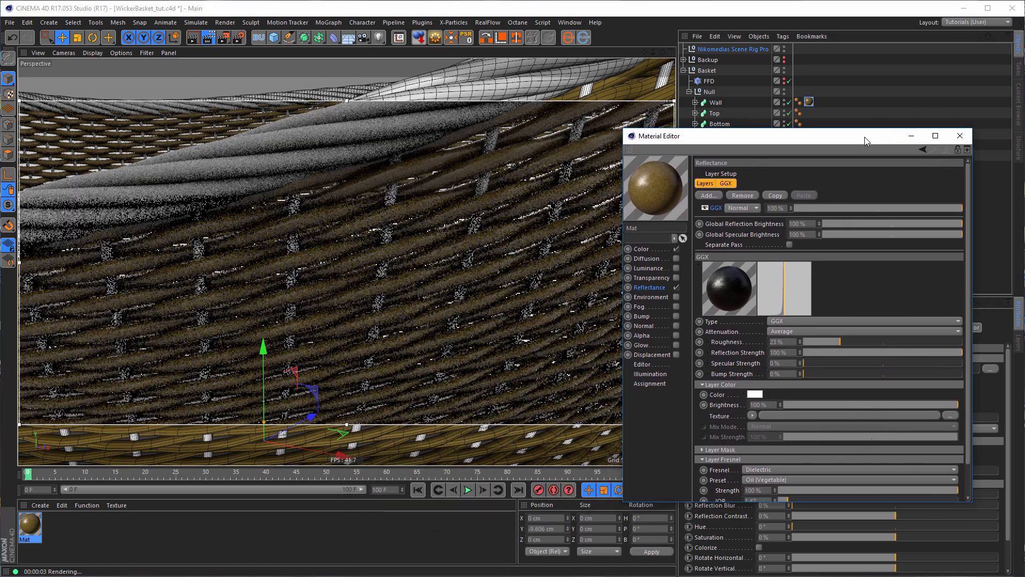
Wrap the material's Noise color texture in a Layer shader and open the layer's properties
click(647, 249)
click(767, 271)
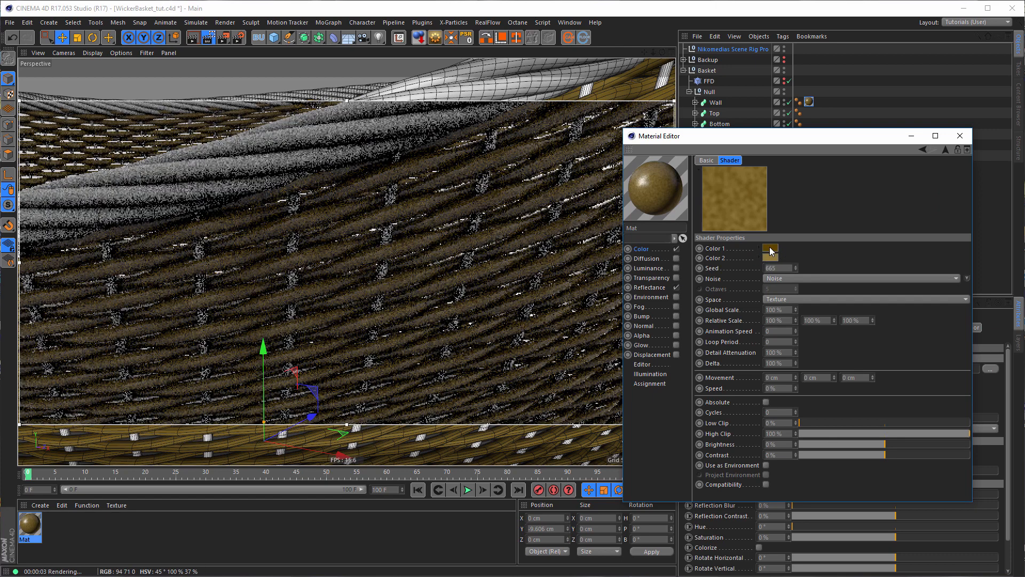
click(653, 250)
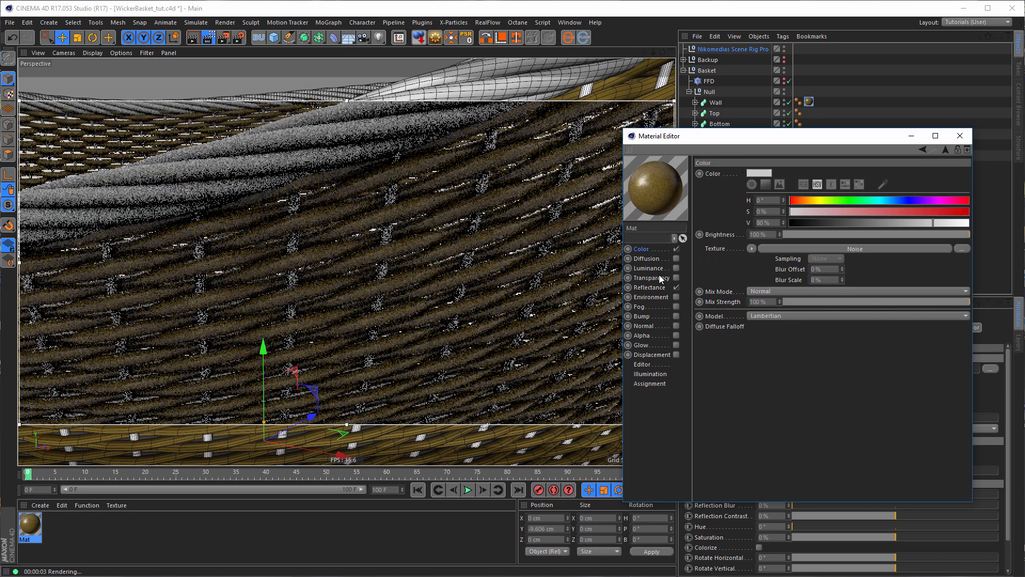
click(752, 248)
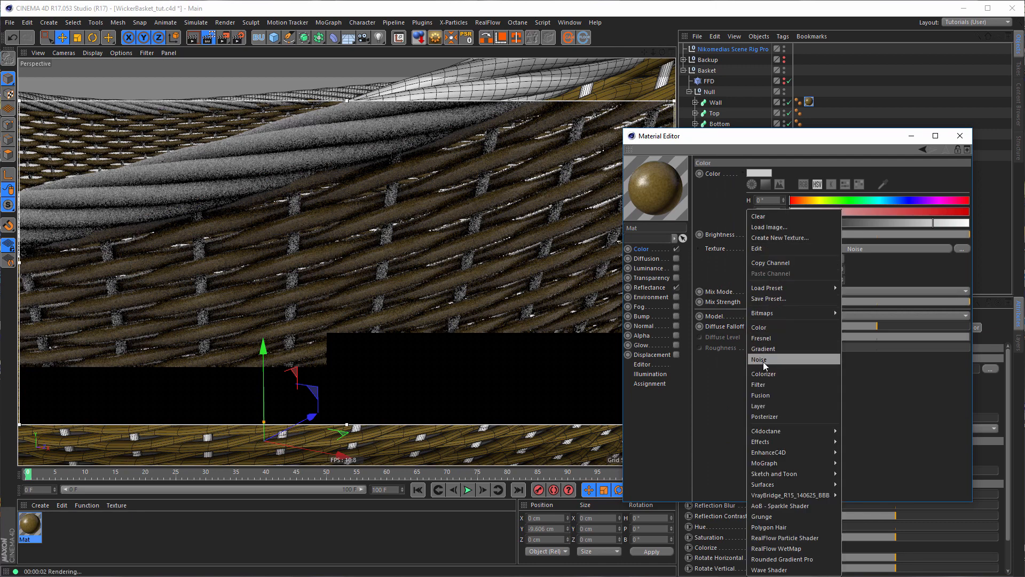
click(764, 405)
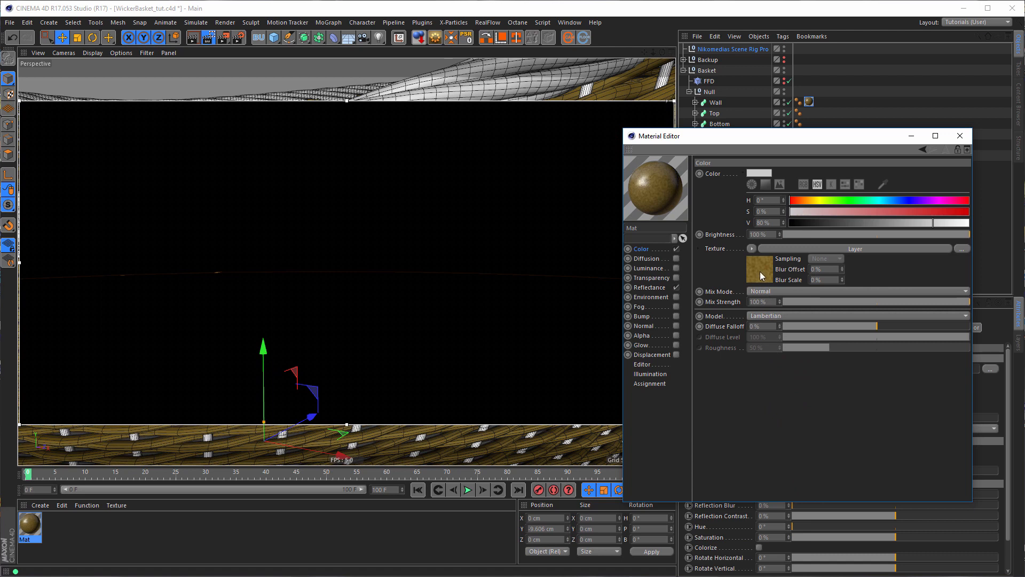
click(760, 270)
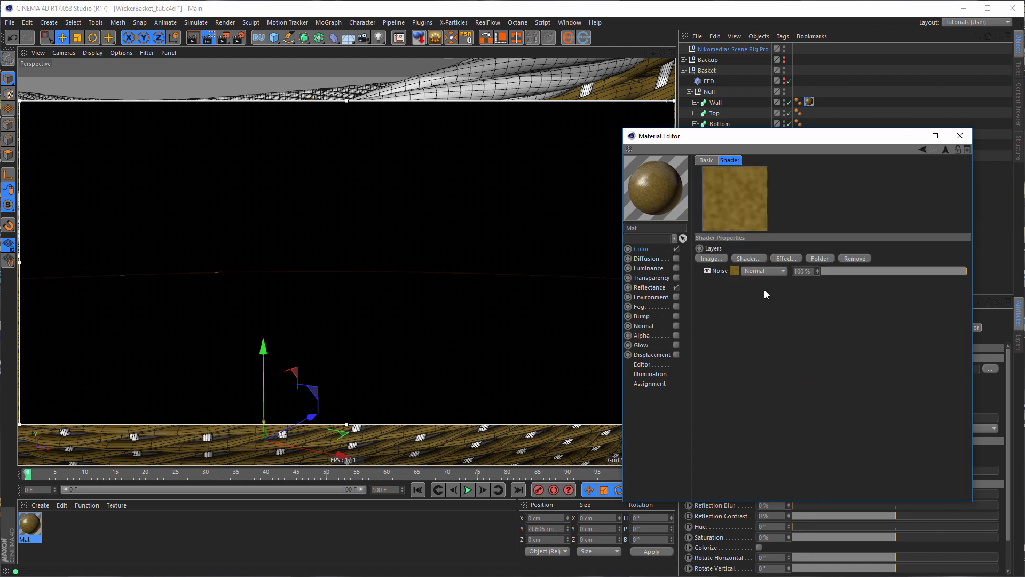
Add an HSL effect above the Noise layer and set its lightness to 4%
click(783, 258)
click(853, 271)
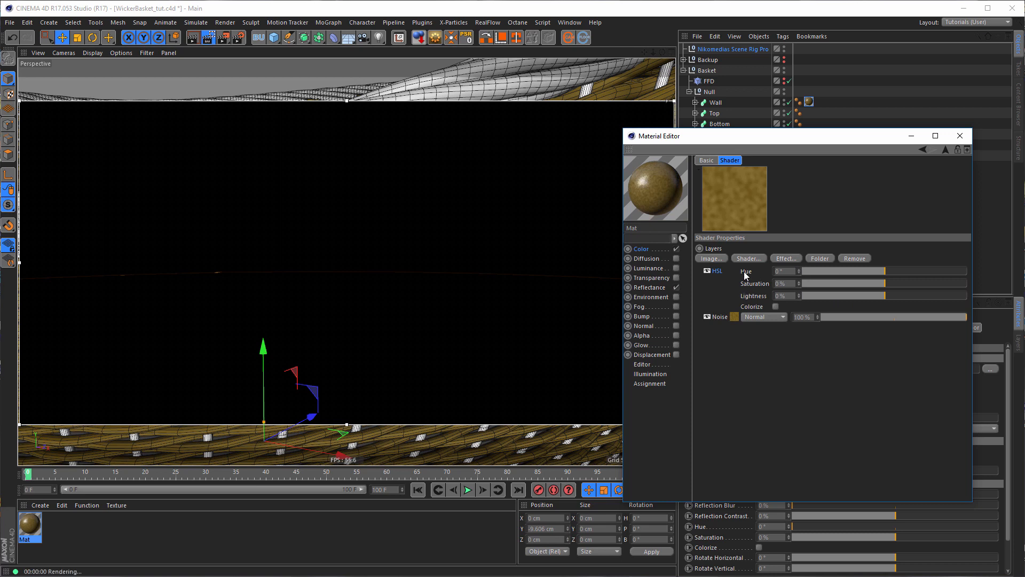
mouse_move(882, 296)
mouse_down()
mouse_move(911, 296)
mouse_move(902, 297)
mouse_up()
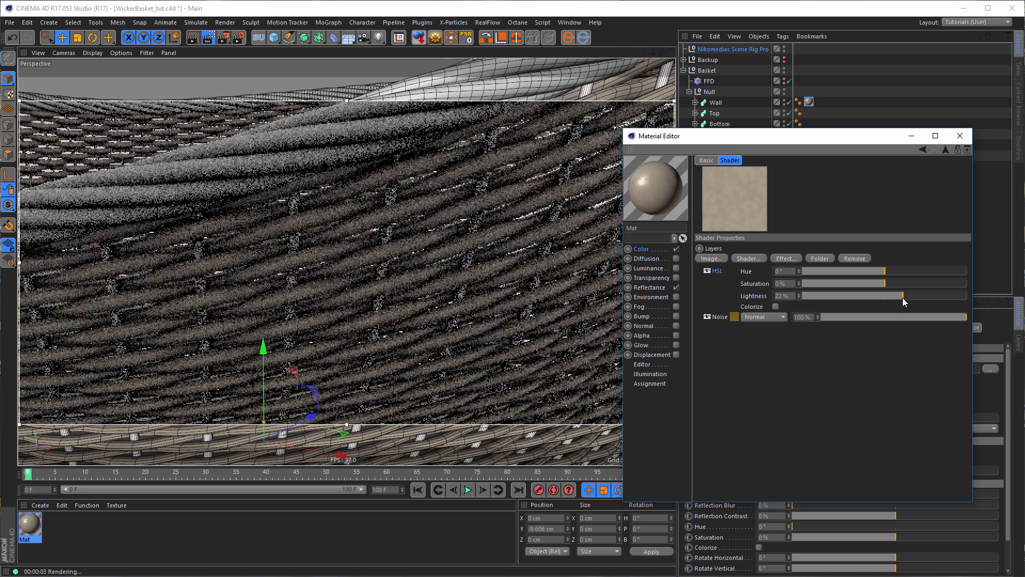
drag(902, 296, 888, 297)
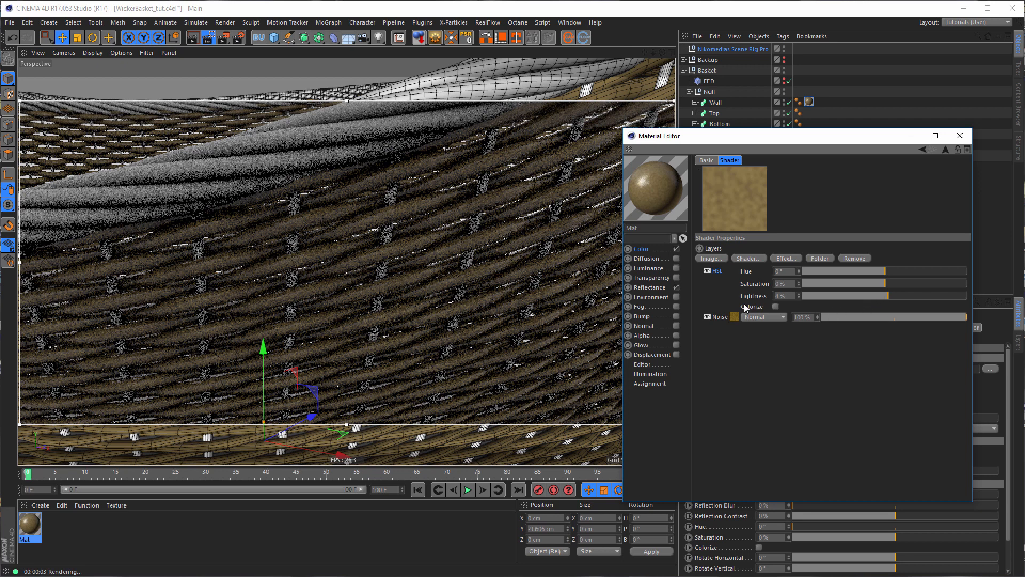
Set the Noise layer's Color 1 hue to 35° and its Color 2 hue to 37°
click(735, 317)
click(768, 251)
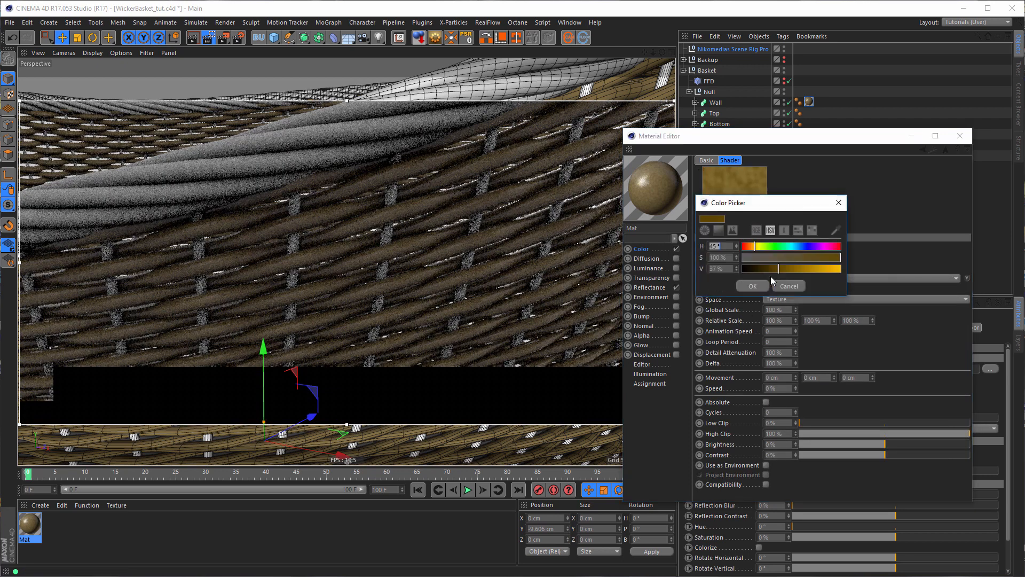
click(752, 246)
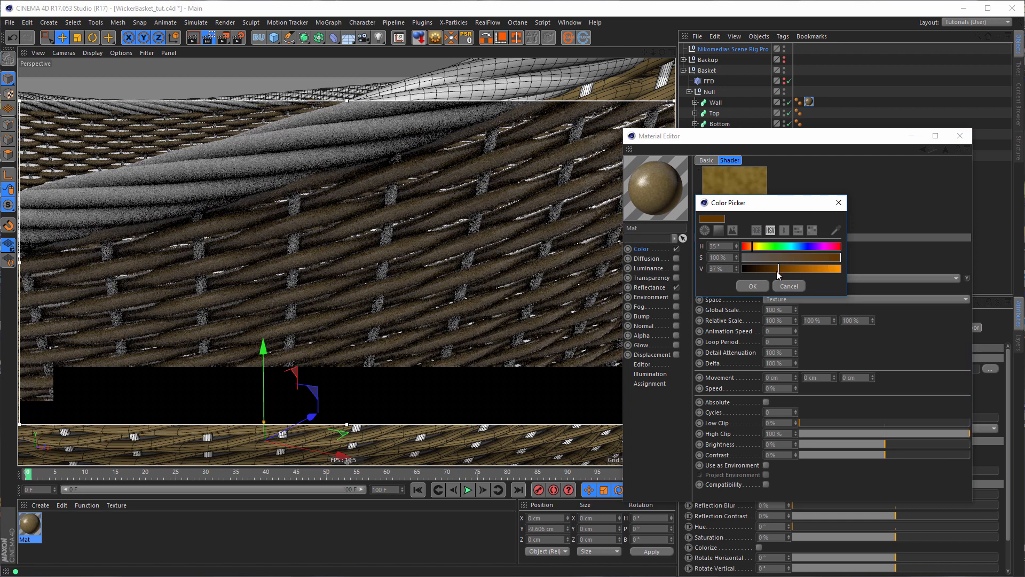
click(763, 287)
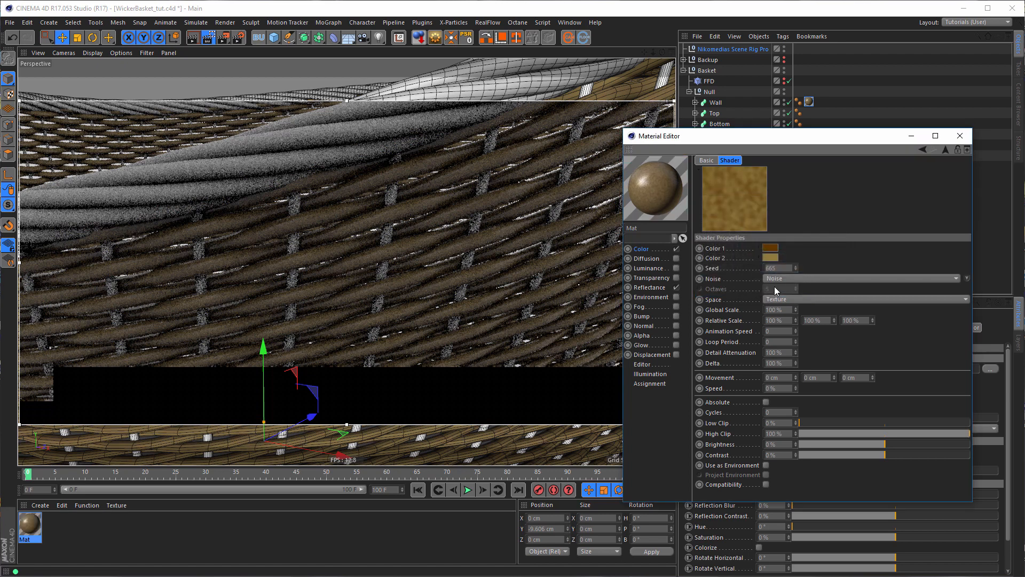
click(770, 258)
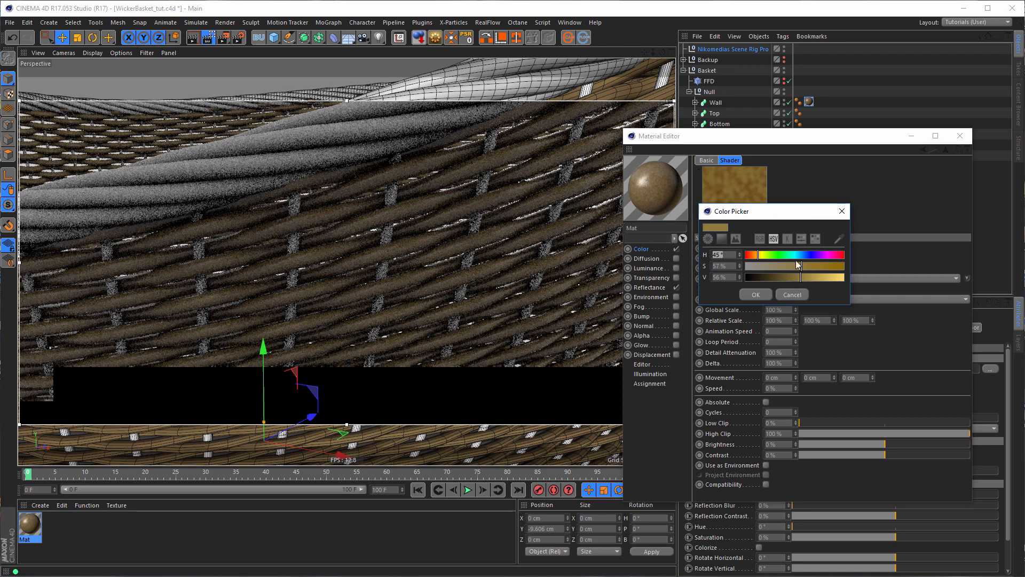
drag(758, 256, 756, 256)
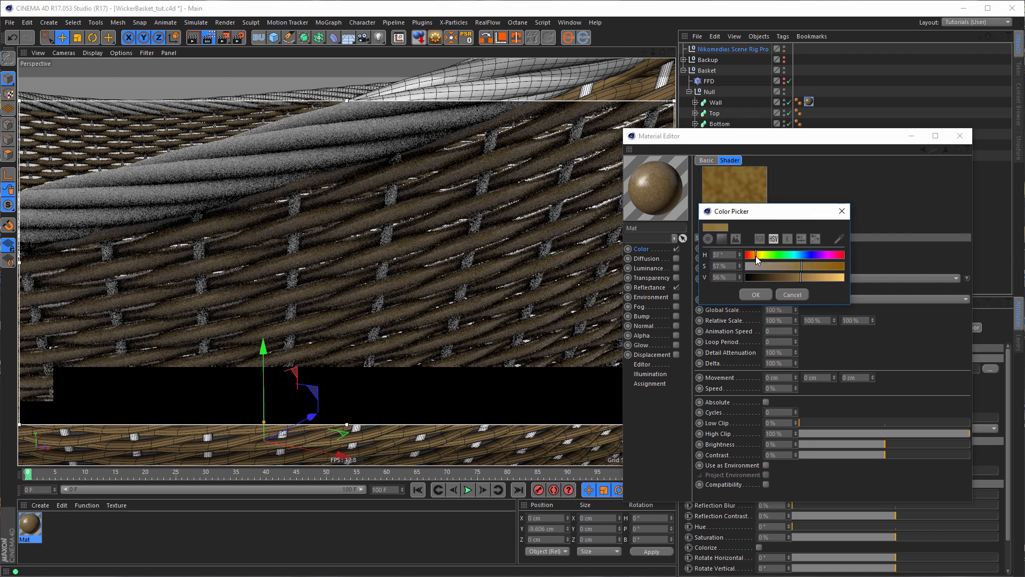
click(762, 294)
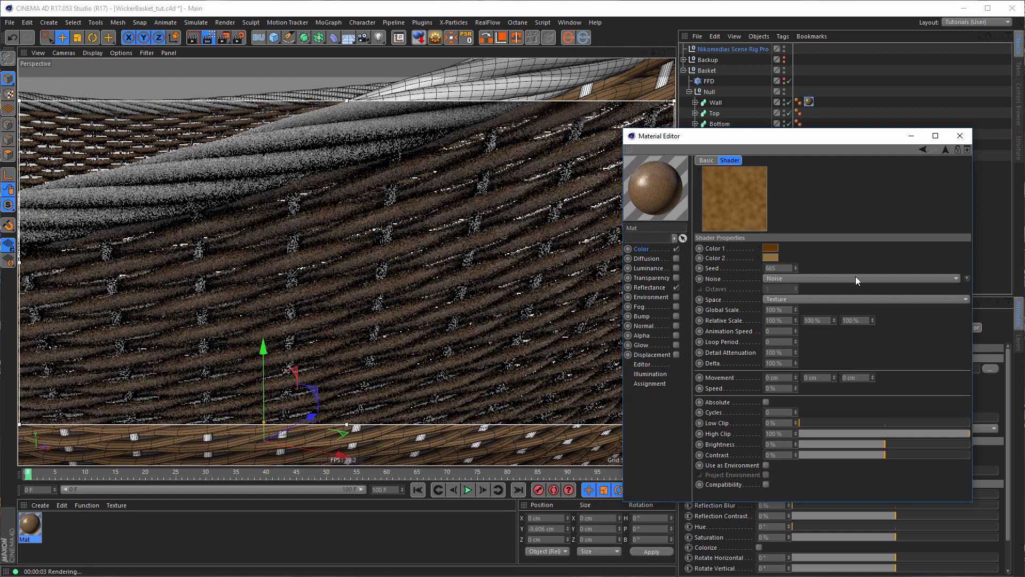
Set the HSL effect above the Noise layer to 39% saturation and 7% lightness, and close the material editor
click(946, 148)
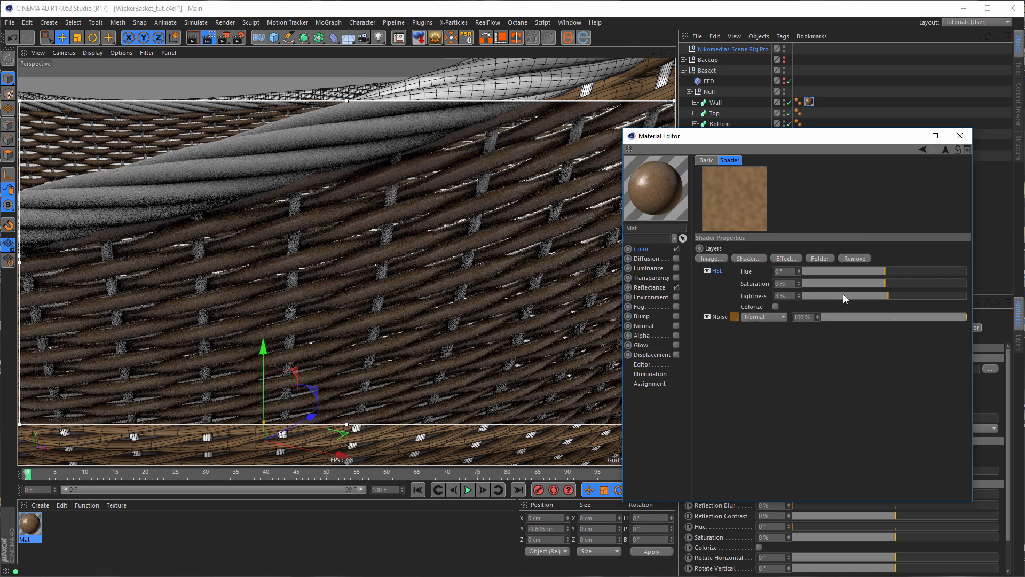
drag(886, 297, 897, 297)
drag(892, 296, 890, 295)
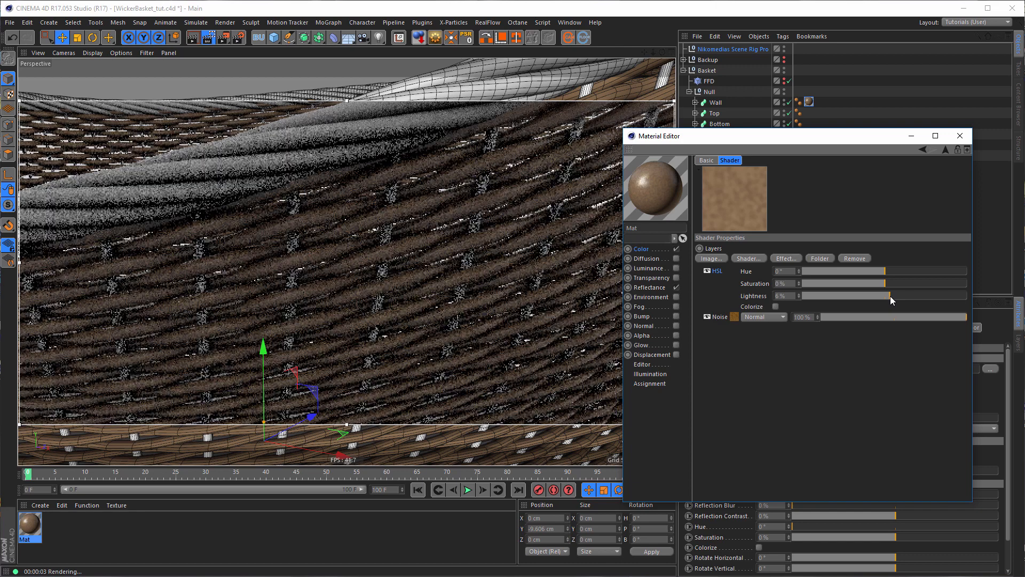
drag(892, 297, 897, 300)
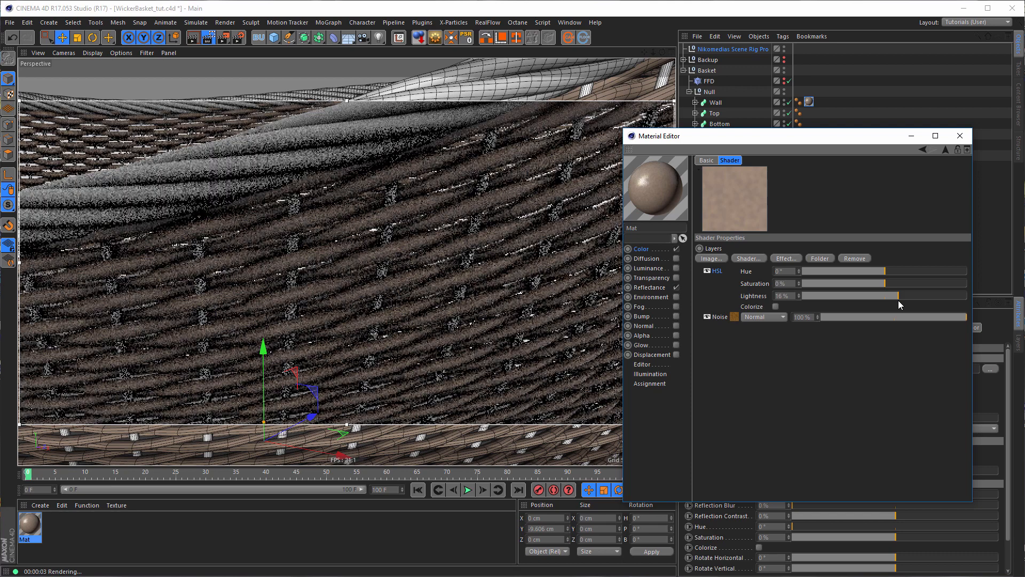
drag(891, 285, 917, 284)
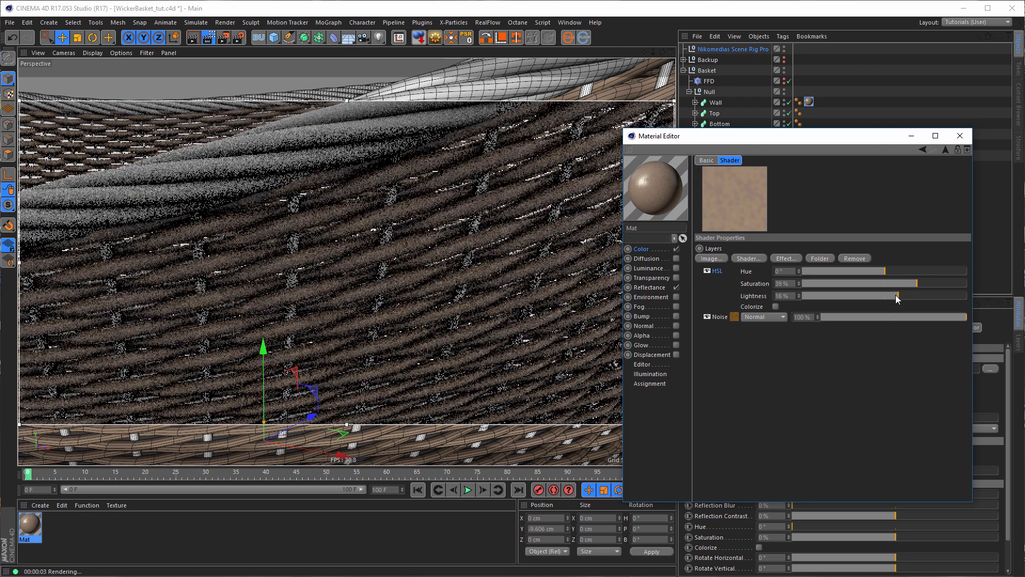
drag(895, 294, 893, 296)
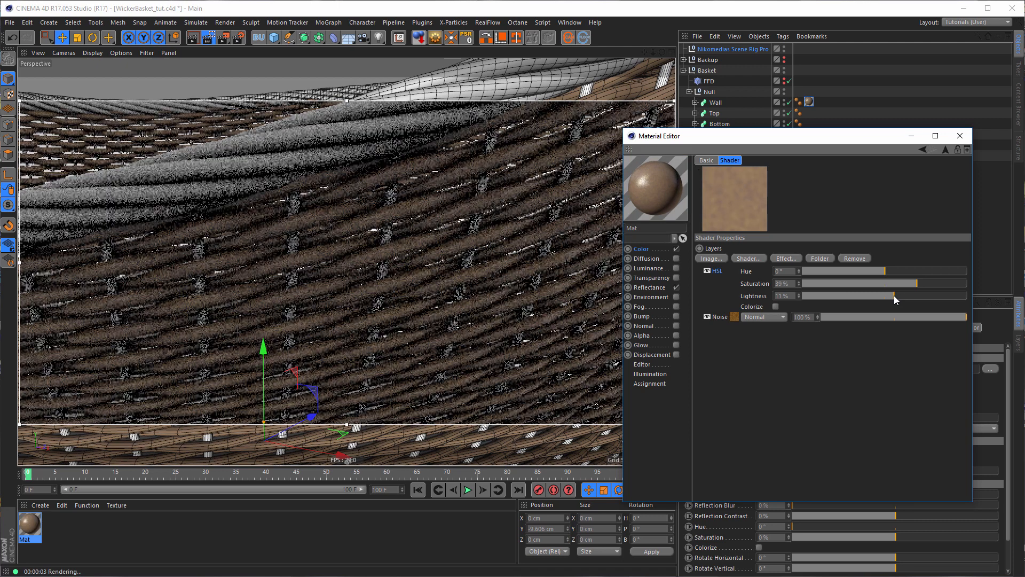
click(892, 296)
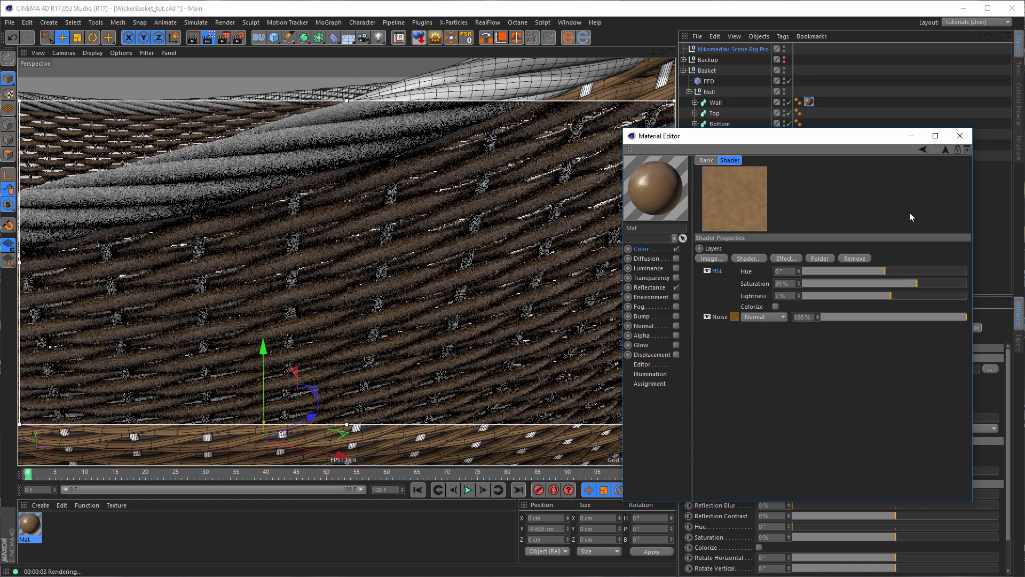
click(959, 136)
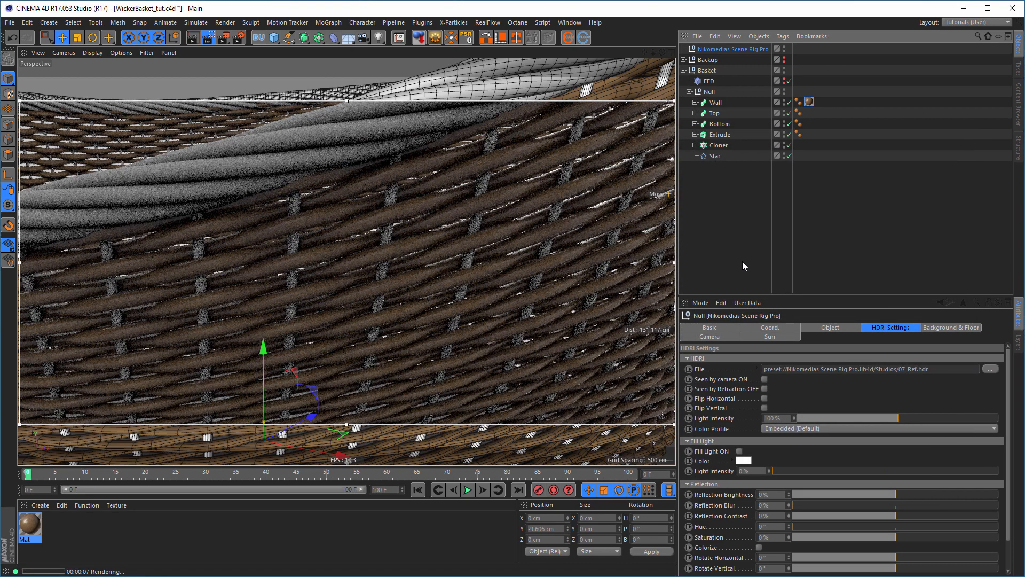
Rename the basket's brown material as Wall
double_click(33, 528)
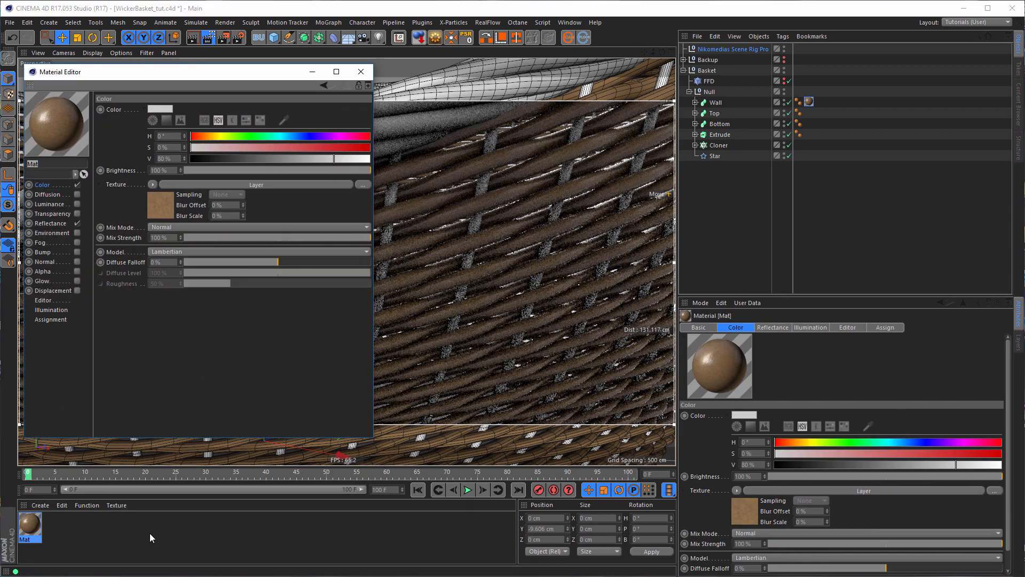
text(Wall)
key(Return)
Duplicate the Wall material and name the copy Top
drag(31, 526, 80, 528)
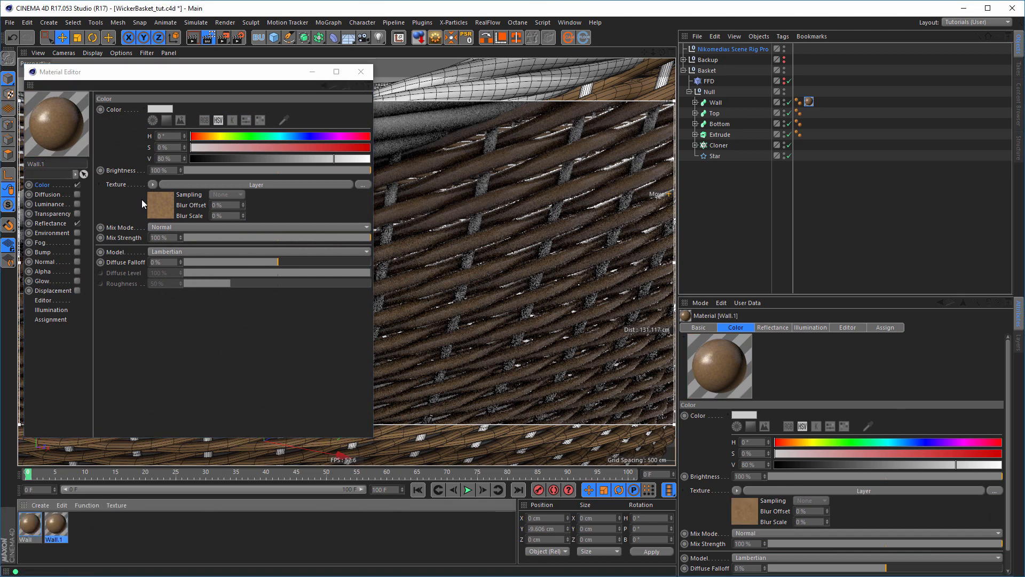
drag(193, 74, 341, 104)
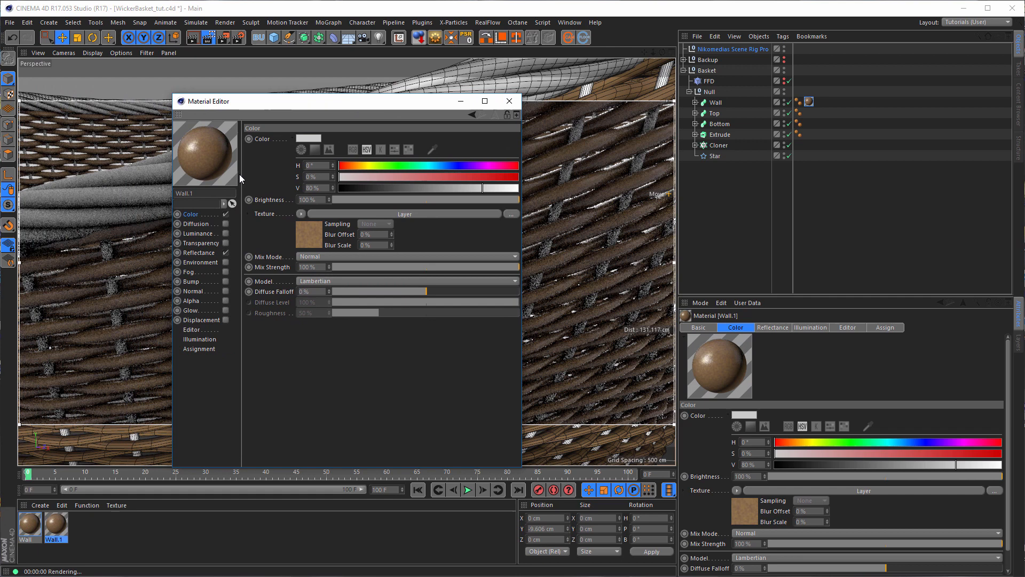
double_click(218, 194)
text(Top)
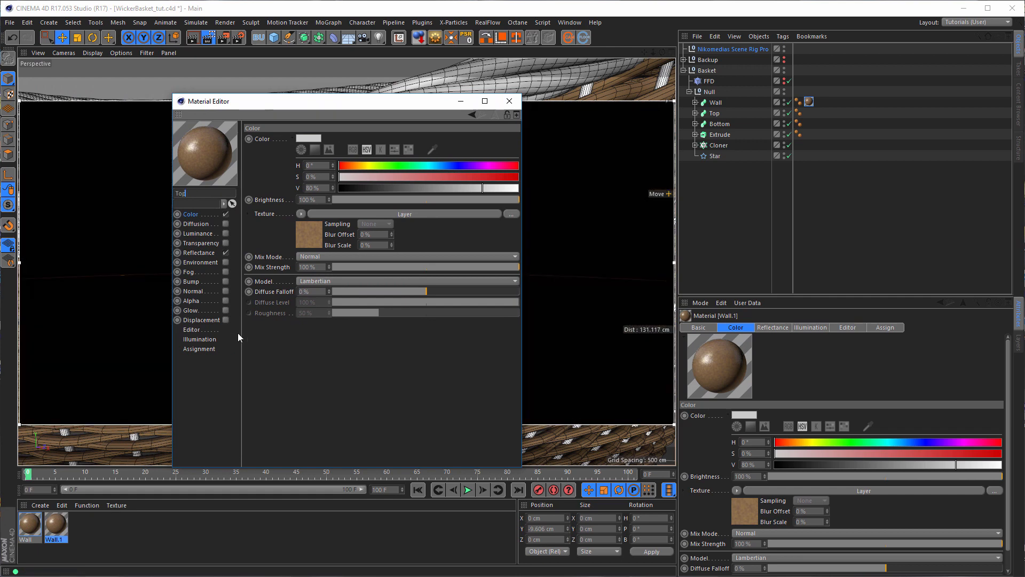
key(Return)
Set the HSL effect in the Top material's Layer shader to -5% saturation and -2% lightness
click(299, 241)
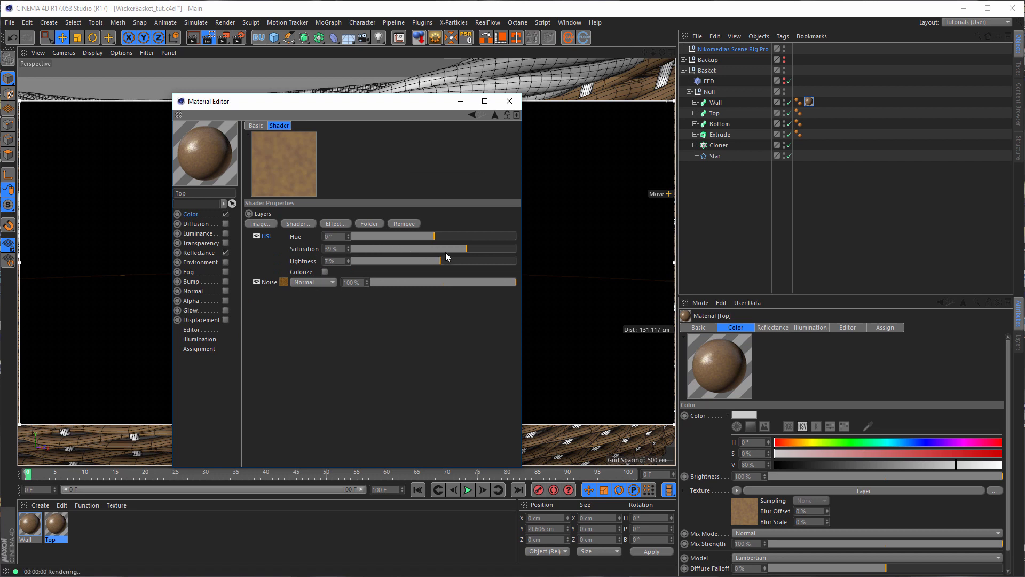
drag(438, 261, 433, 260)
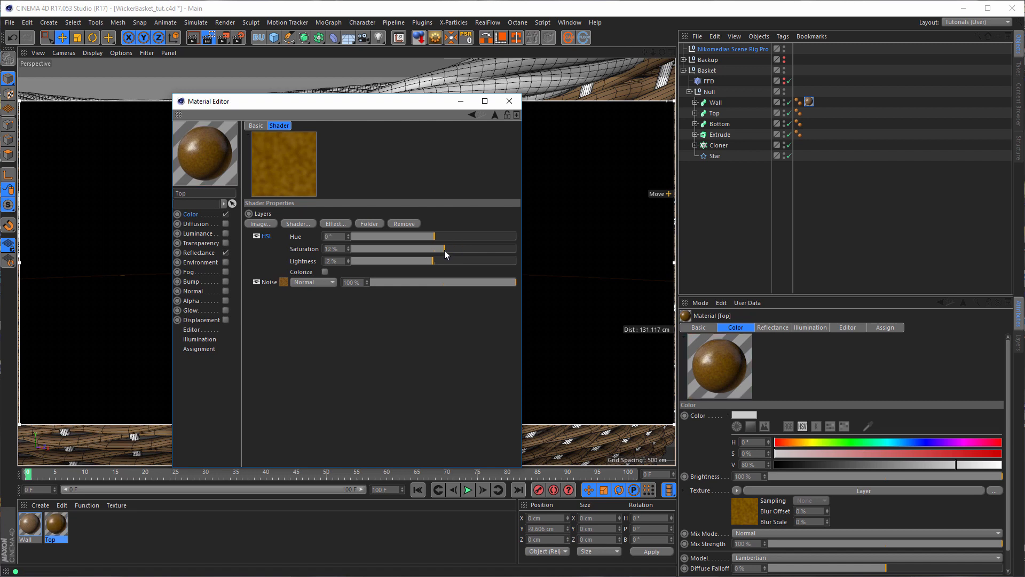
mouse_move(445, 250)
mouse_down()
mouse_move(422, 248)
mouse_move(431, 245)
mouse_up()
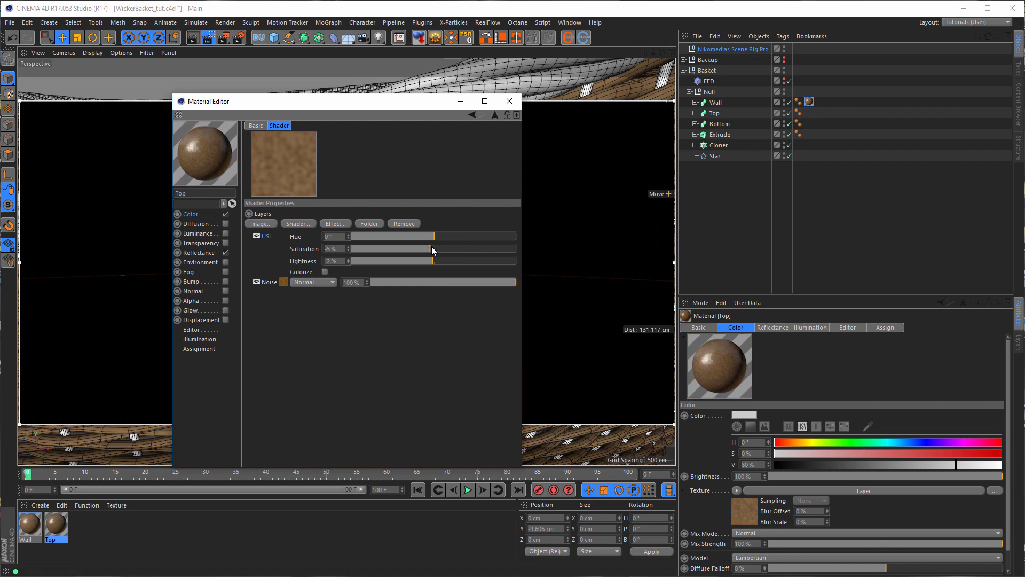
click(509, 101)
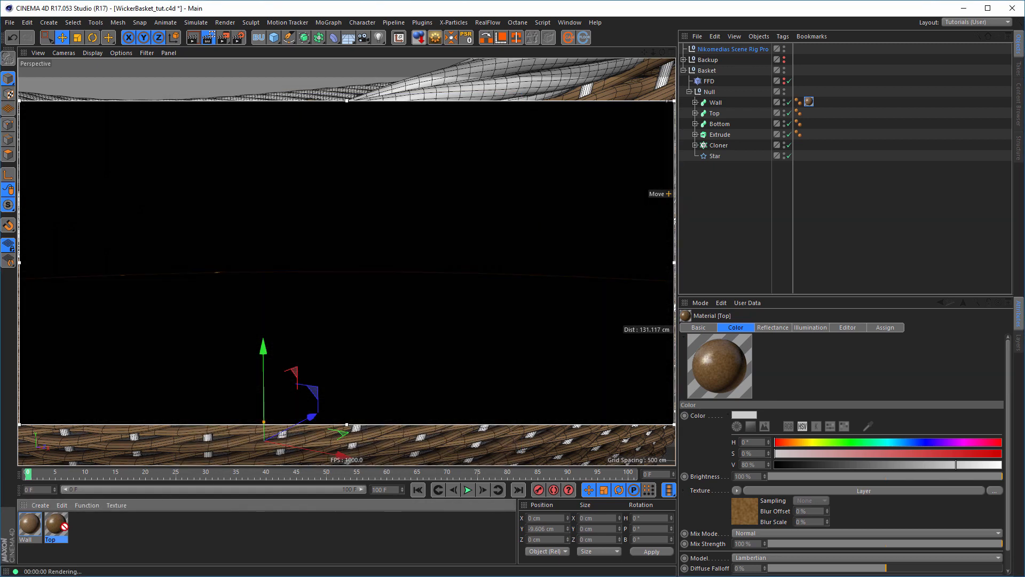
Apply the Top material to the Top object and copy its texture tag to the Bottom object
drag(60, 527, 715, 114)
click(808, 113)
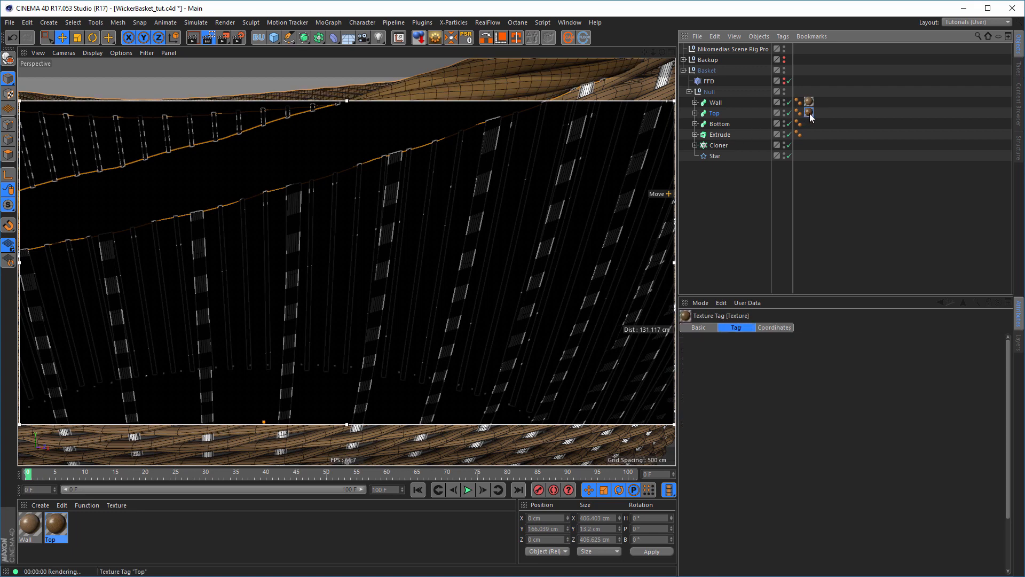
ctrl+drag(812, 113, 808, 124)
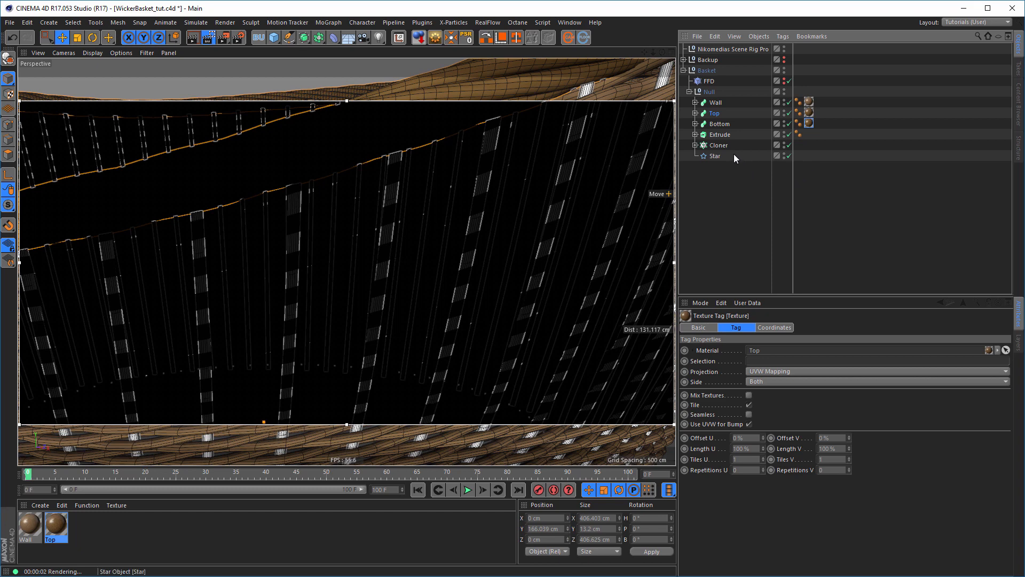
Rename the Cloner object as Bracings and apply the Top material to it
double_click(719, 145)
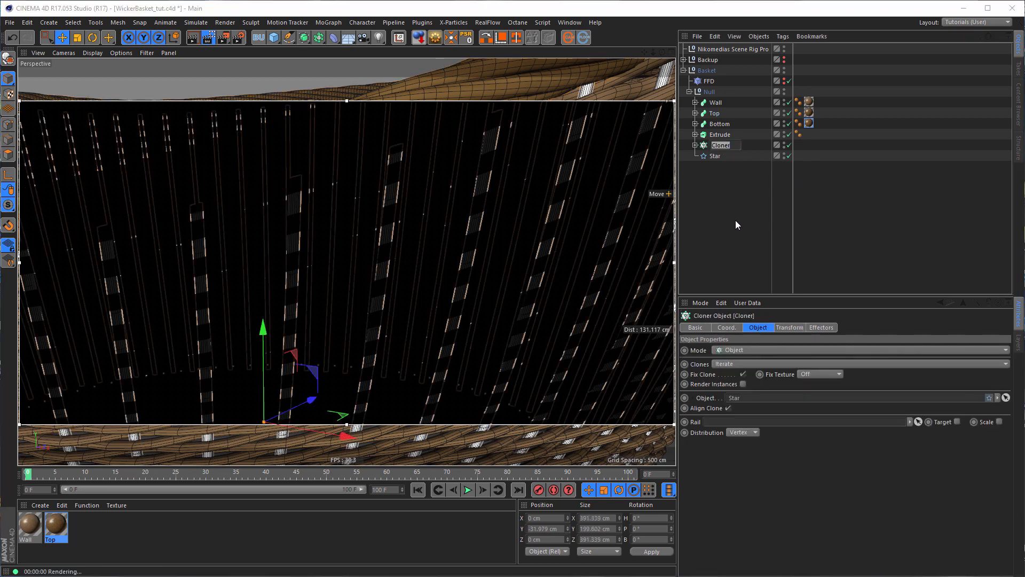
text(Bracings)
key(Return)
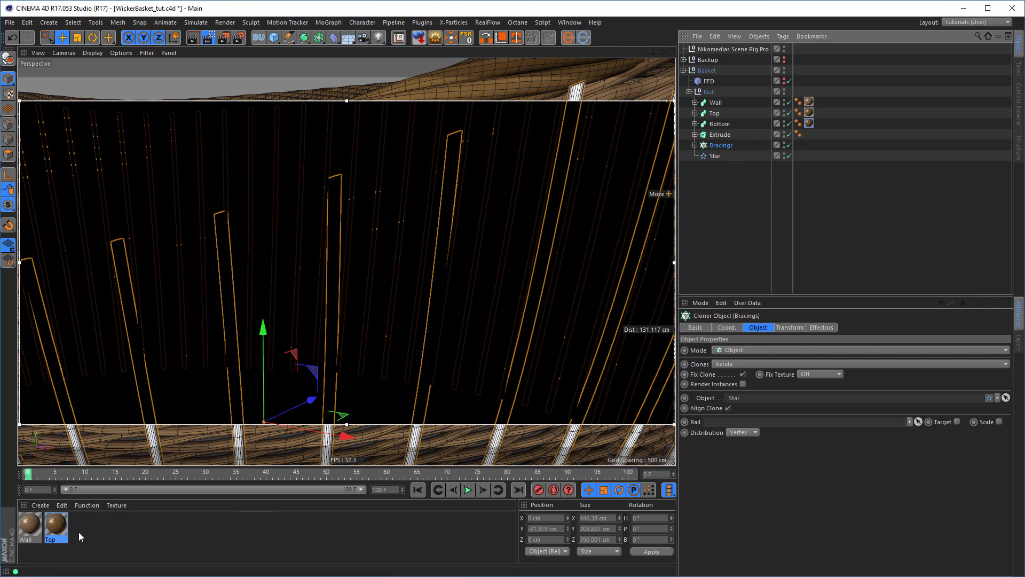
click(57, 530)
drag(57, 530, 736, 149)
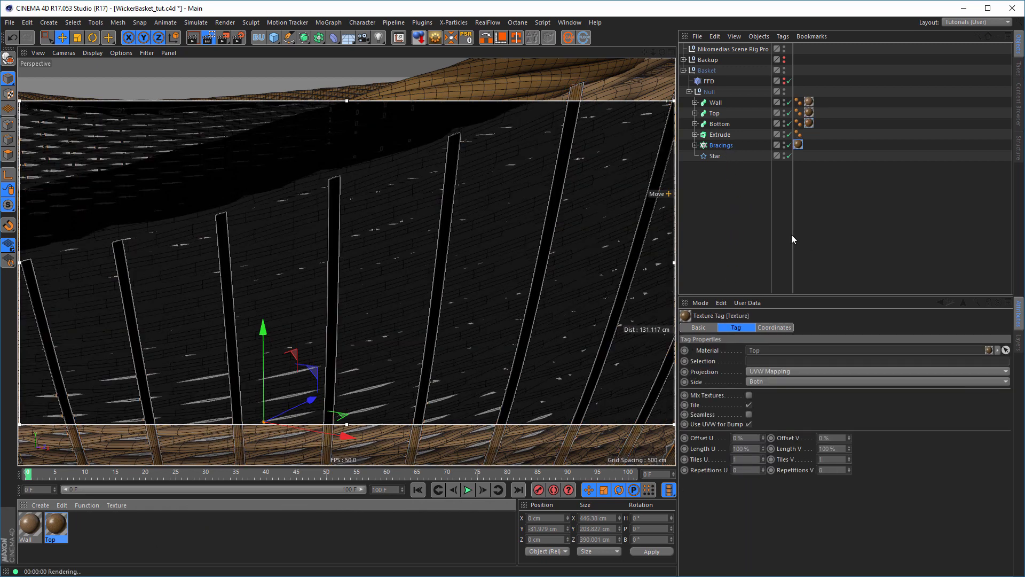
Duplicate the Top material and name the copy Floor
click(716, 135)
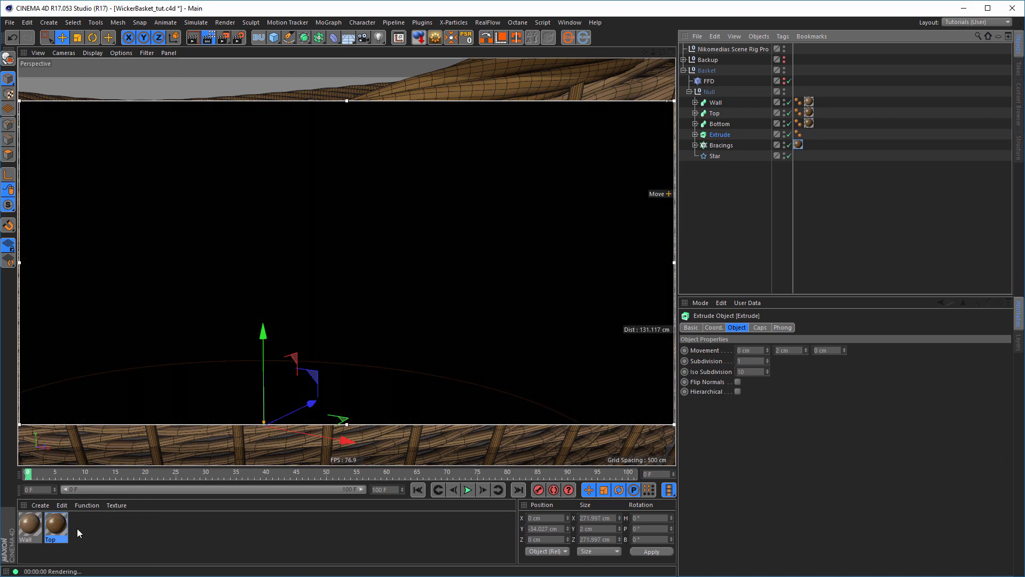
ctrl+drag(60, 525, 98, 527)
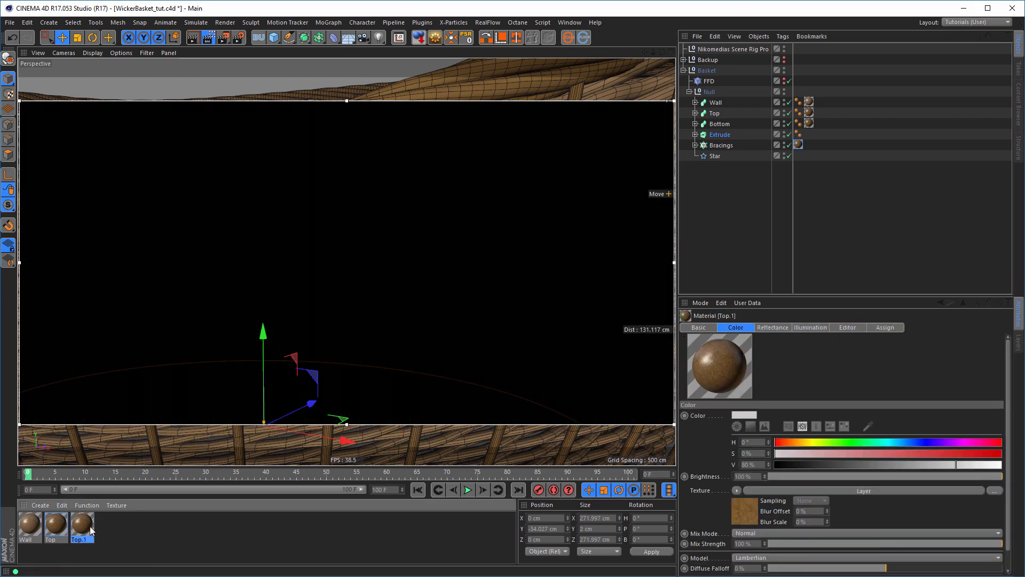
double_click(82, 524)
text(Floor)
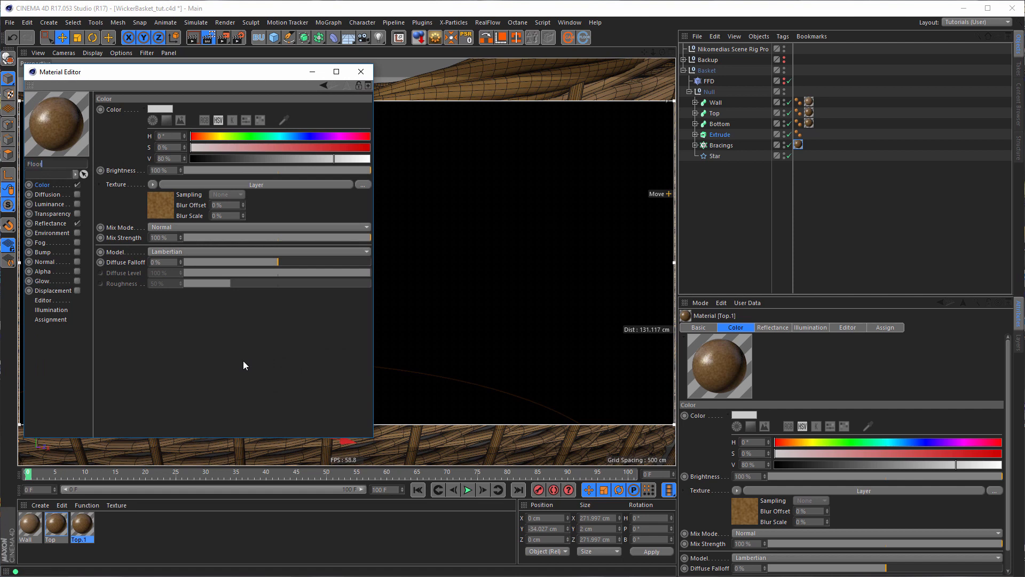
key(Return)
Clear the Floor material's color texture and replace it with the Wood surface shader
click(155, 184)
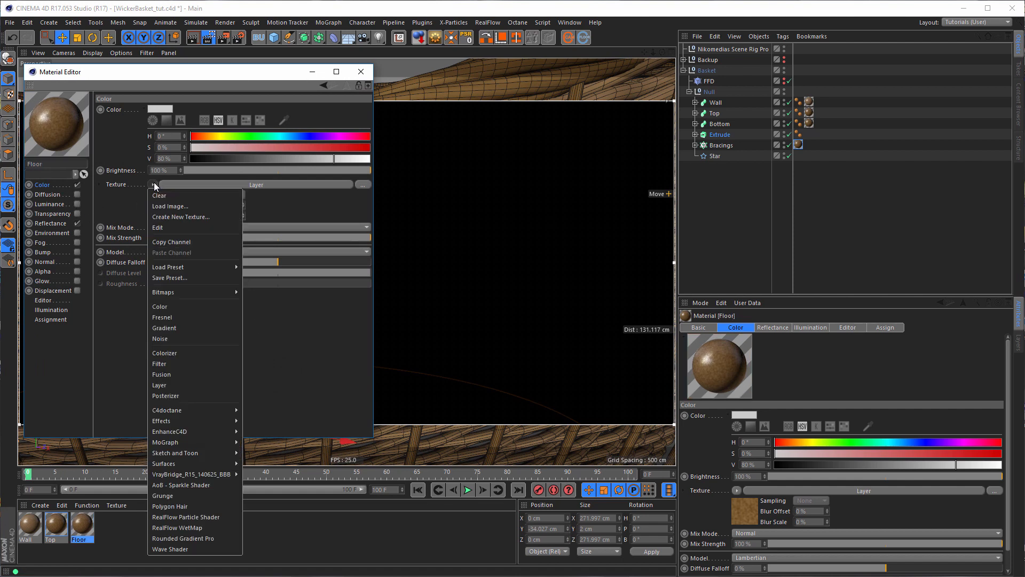
click(158, 195)
click(153, 185)
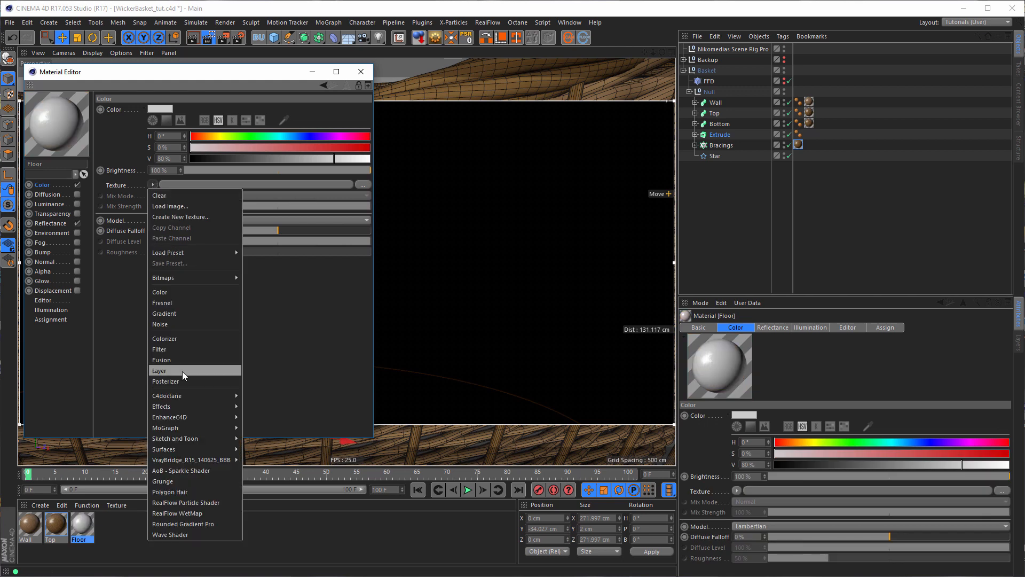
mouse_move(188, 449)
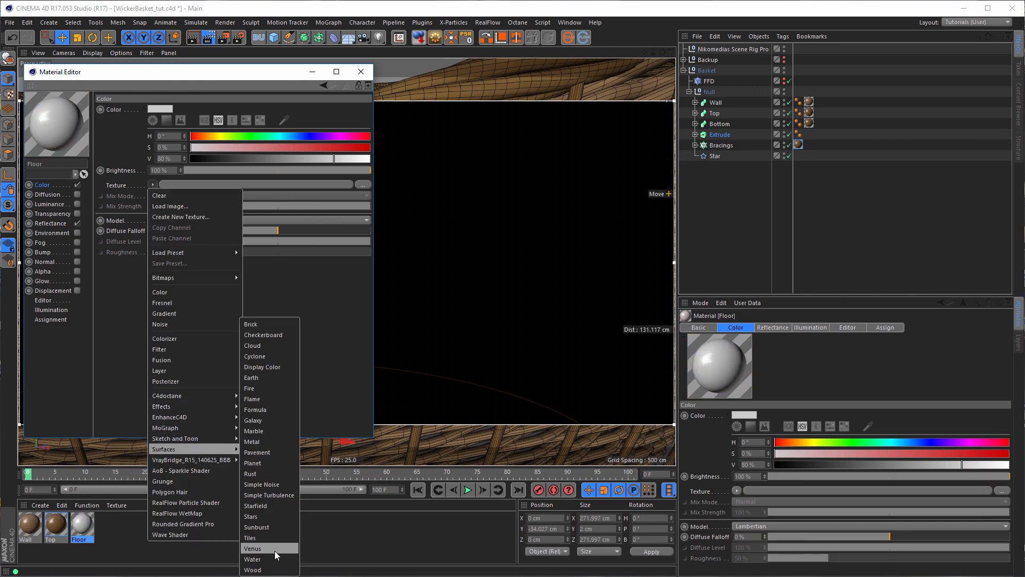
click(278, 569)
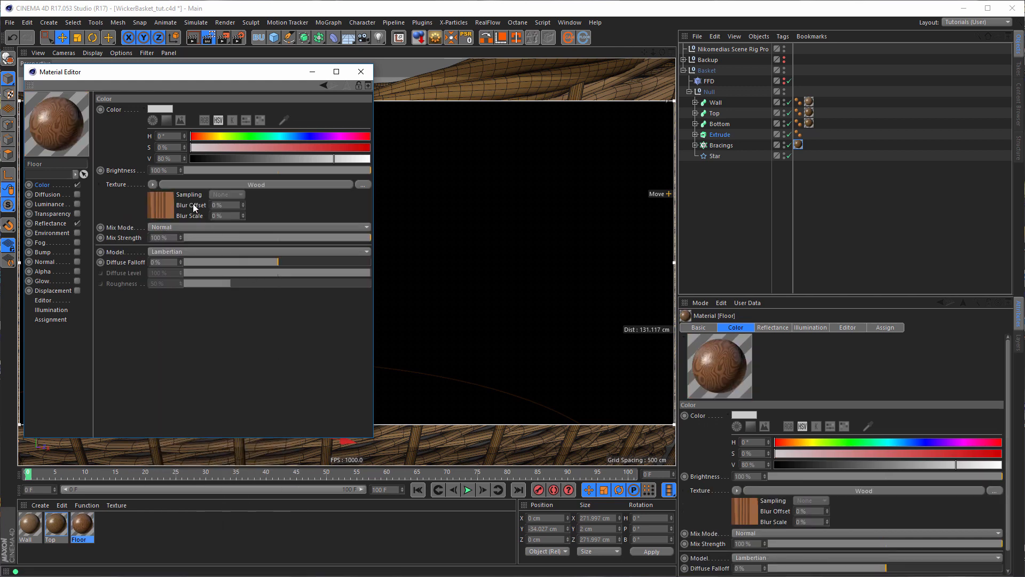
Apply the Floor material to the Extrude object and rename that object Floor
drag(396, 521, 722, 137)
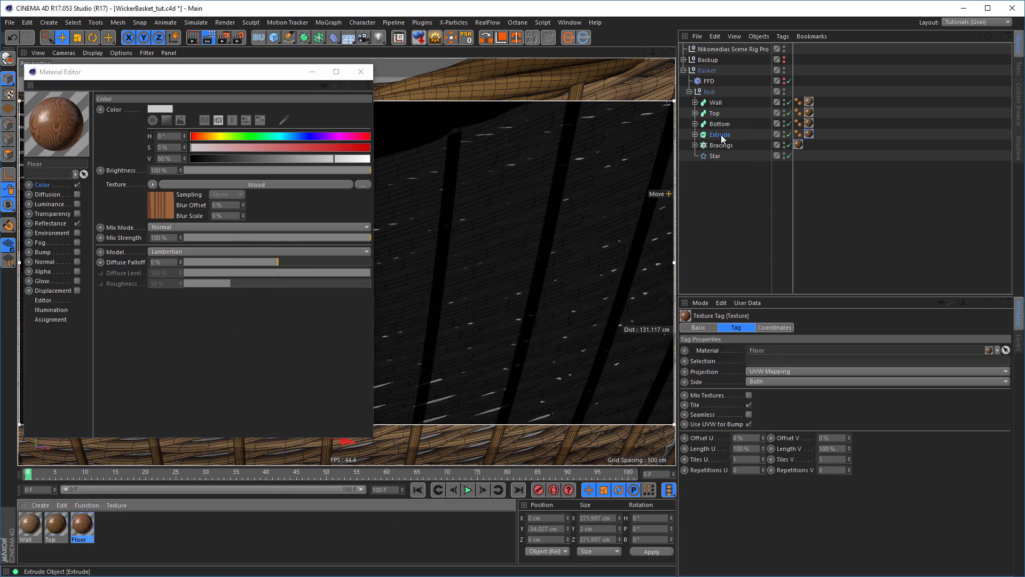
text(Floor)
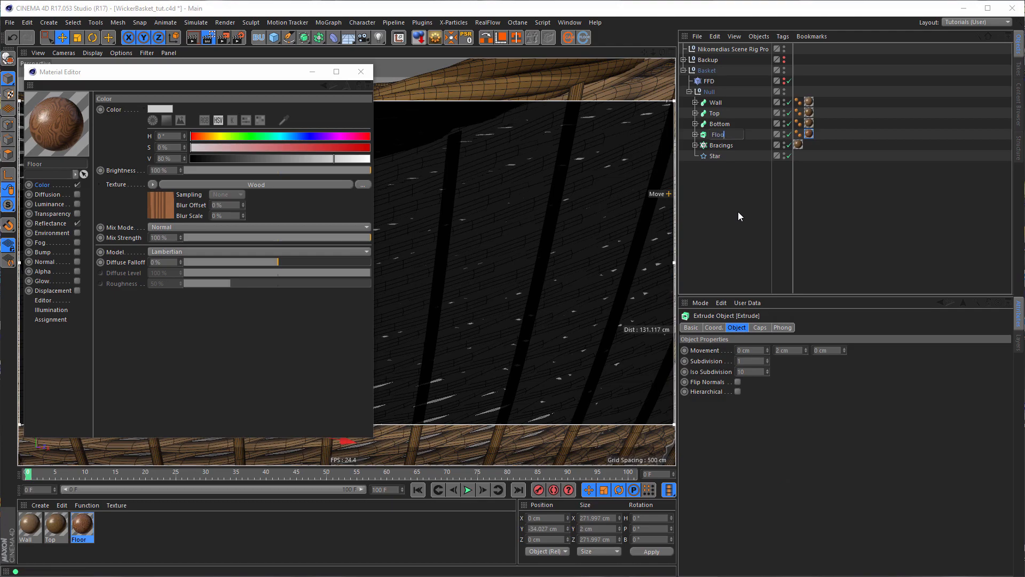
key(Return)
click(361, 71)
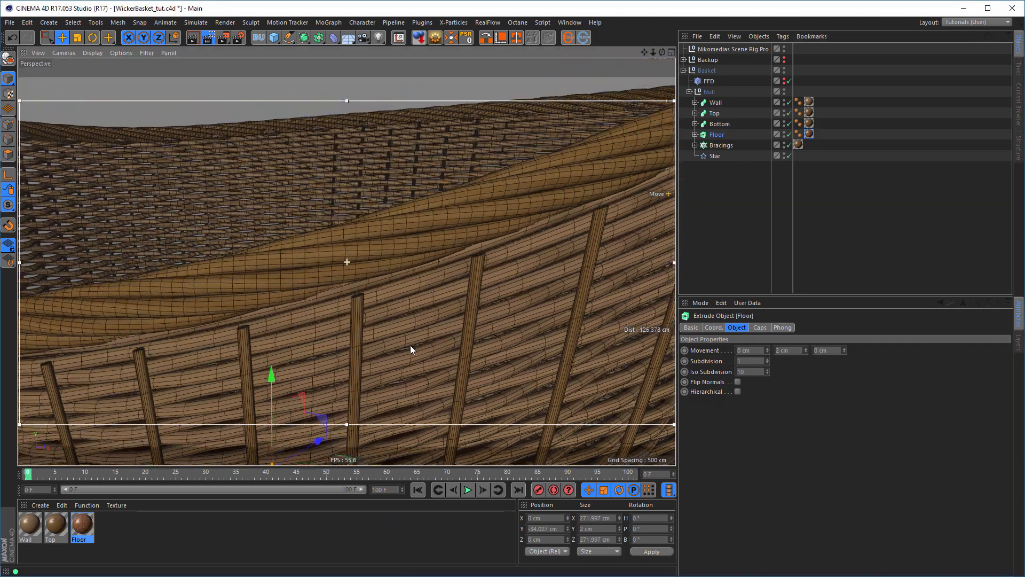
Set the Floor object's texture tag length to 20% in both U and V
alt+drag(410, 345, 429, 308)
alt+right_drag(429, 307, 368, 330)
alt+middle_drag(373, 306, 326, 350)
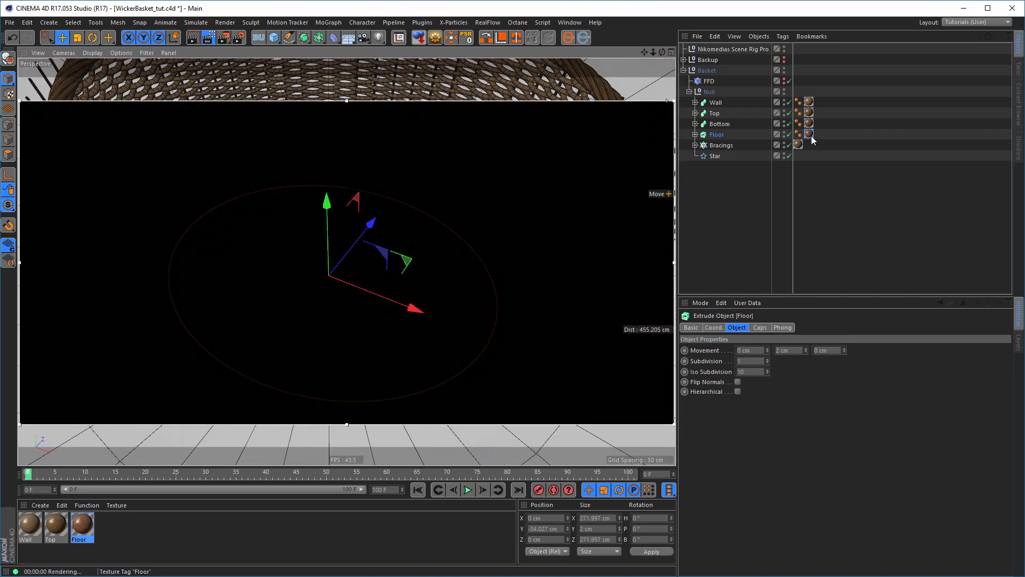
click(809, 134)
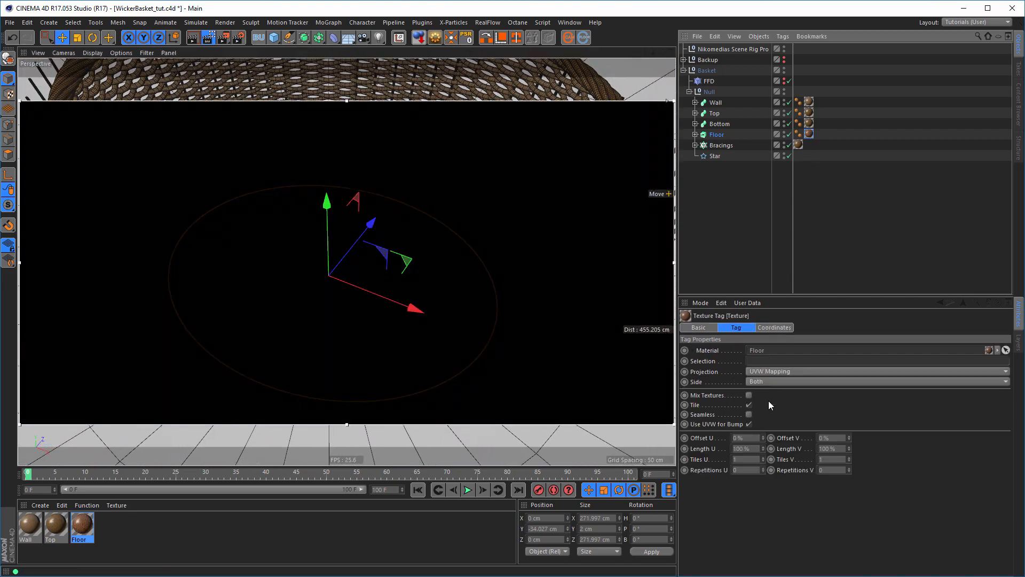
click(757, 448)
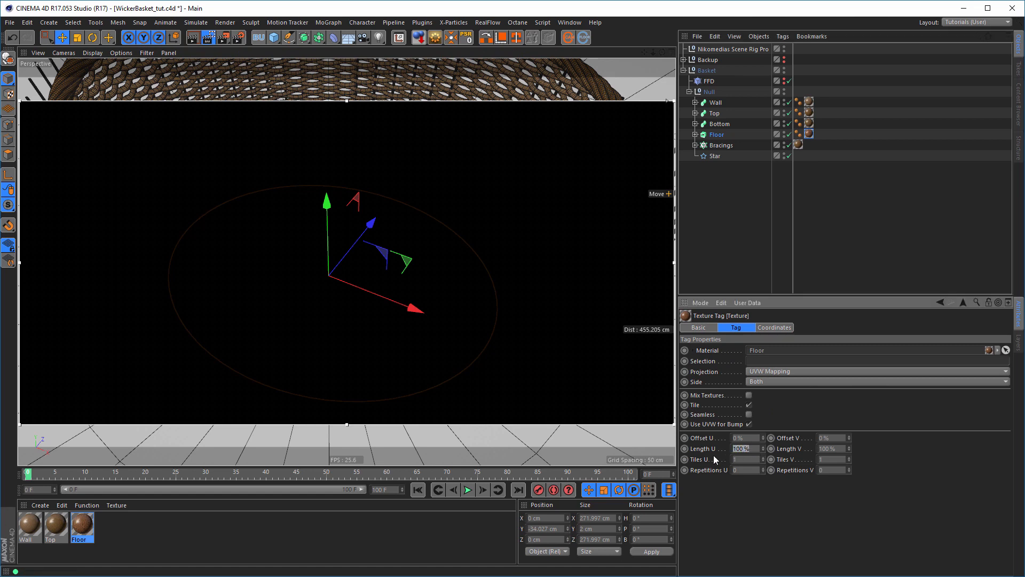
text(20)
key(Tab)
text(20)
key(Return)
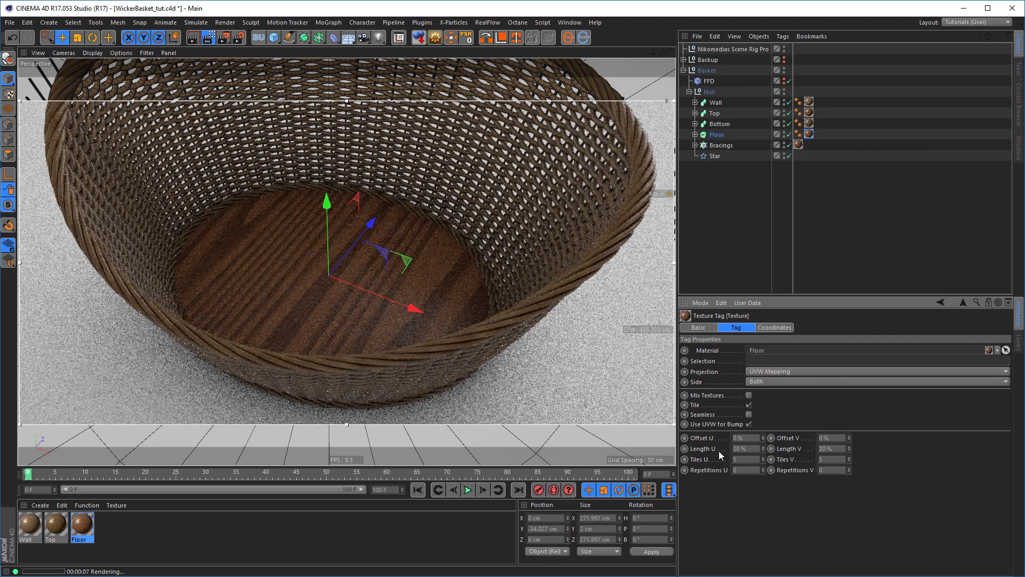
Stop the interactive render and refresh the basket's FFD deformer by disabling and re-enabling it
alt+drag(474, 305, 482, 348)
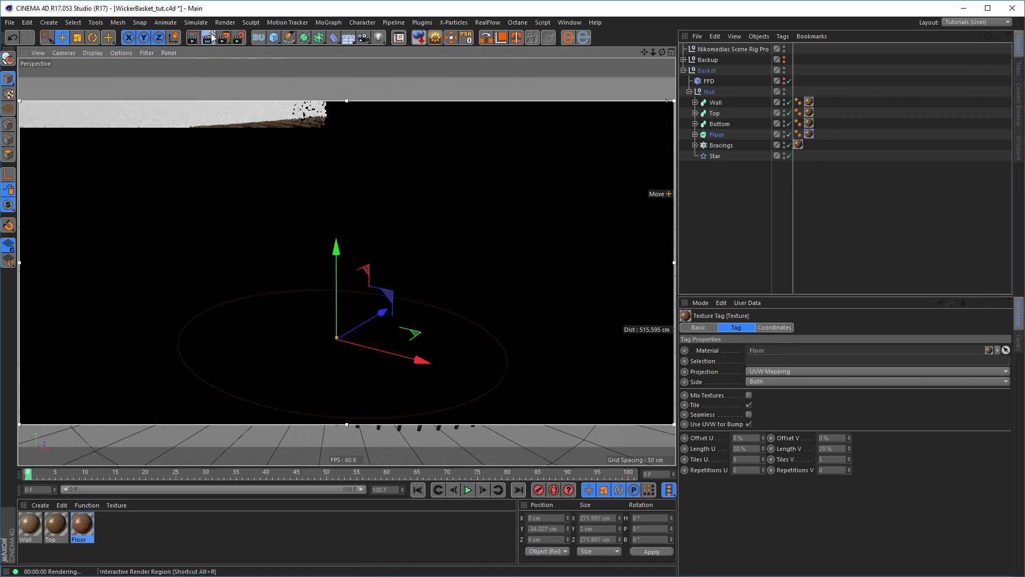
key(alt+r)
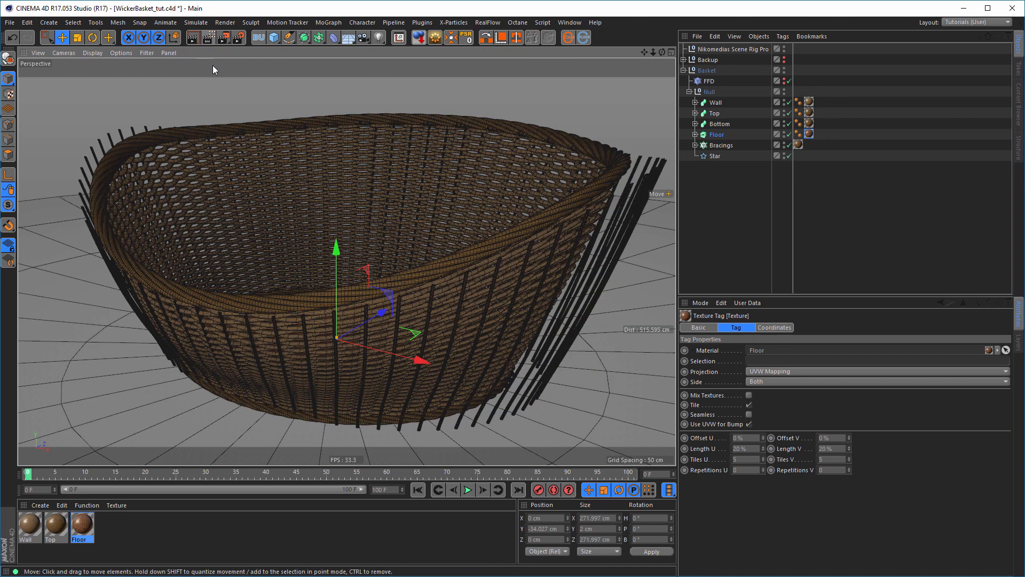
click(789, 81)
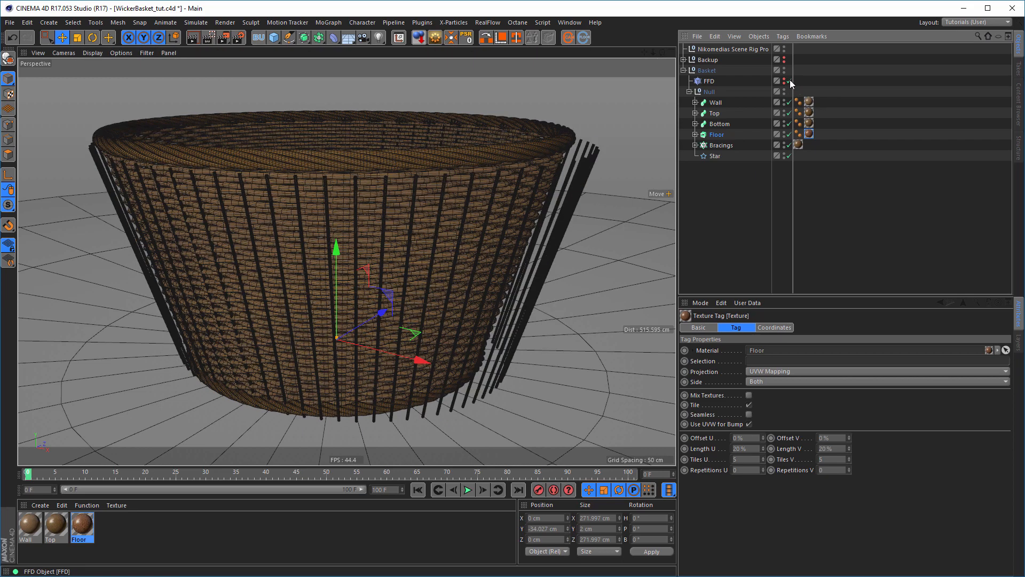
click(790, 81)
alt+right_drag(463, 299, 439, 307)
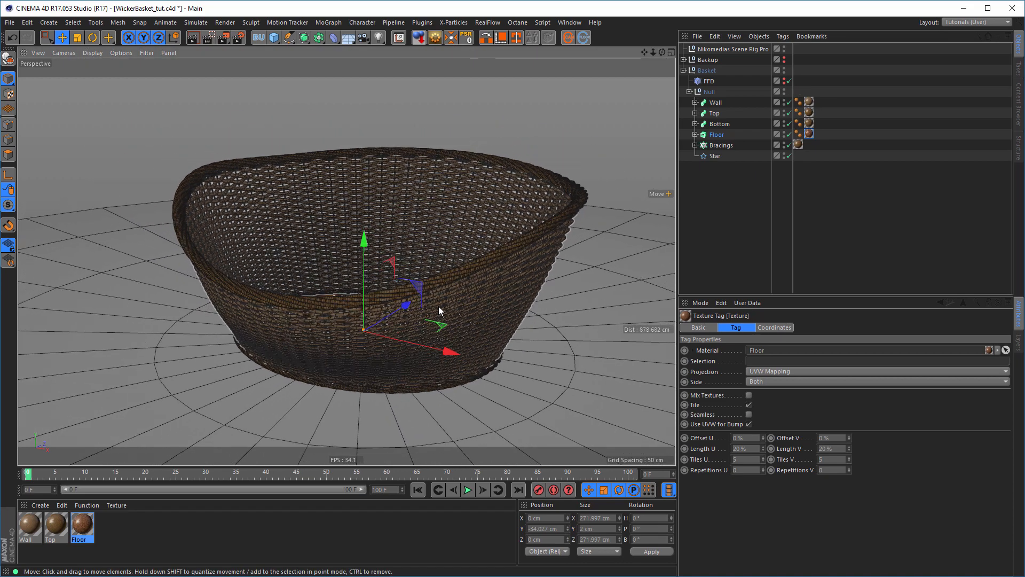
alt+middle_drag(469, 294, 464, 294)
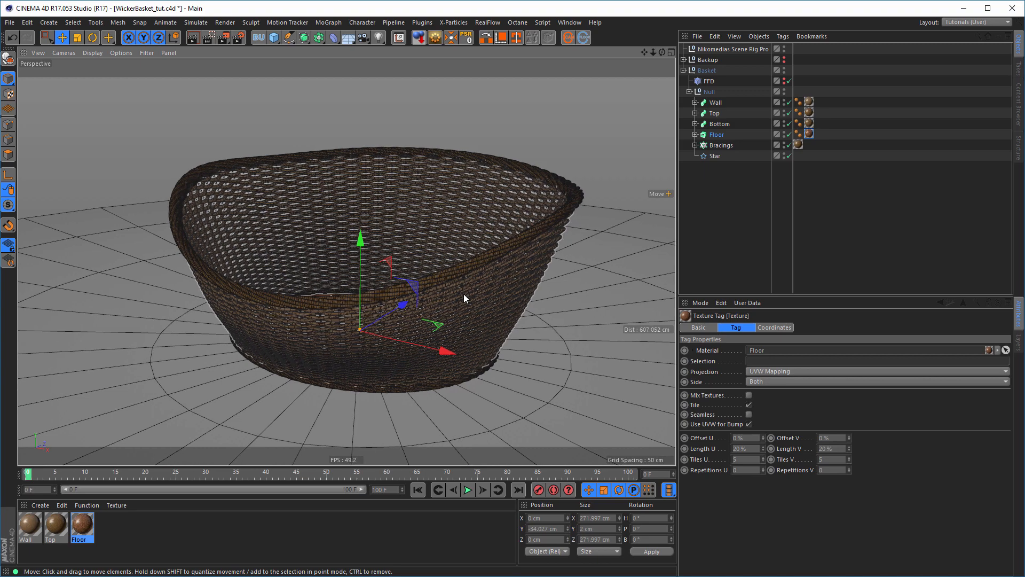
mouse_move(463, 294)
alt+mouse_down()
mouse_move(459, 284)
mouse_move(448, 299)
alt+mouse_up()
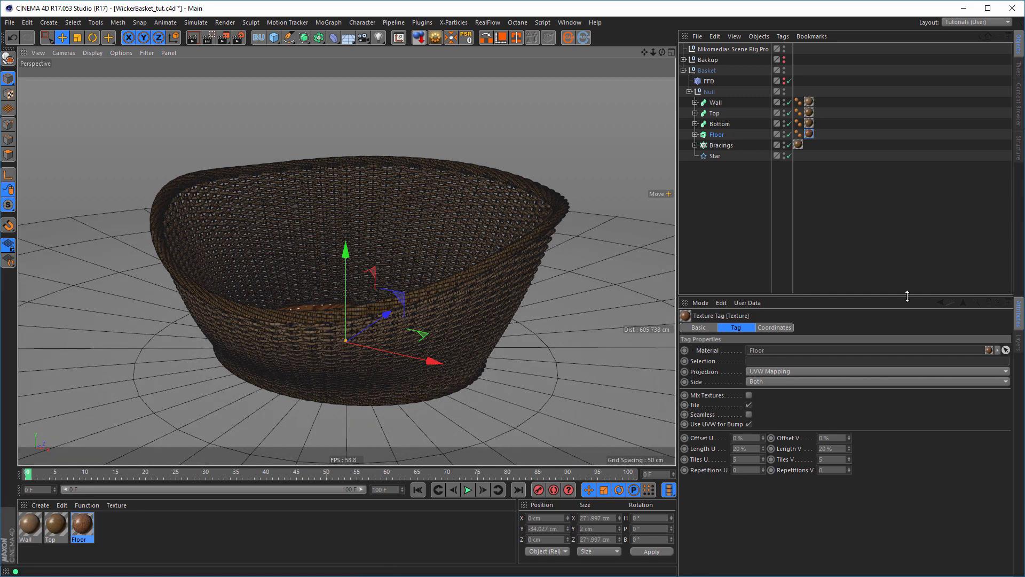
Switch off the floor, its reflection visibility and the background in the Nikomedias Scene Rig Pro settings
click(731, 49)
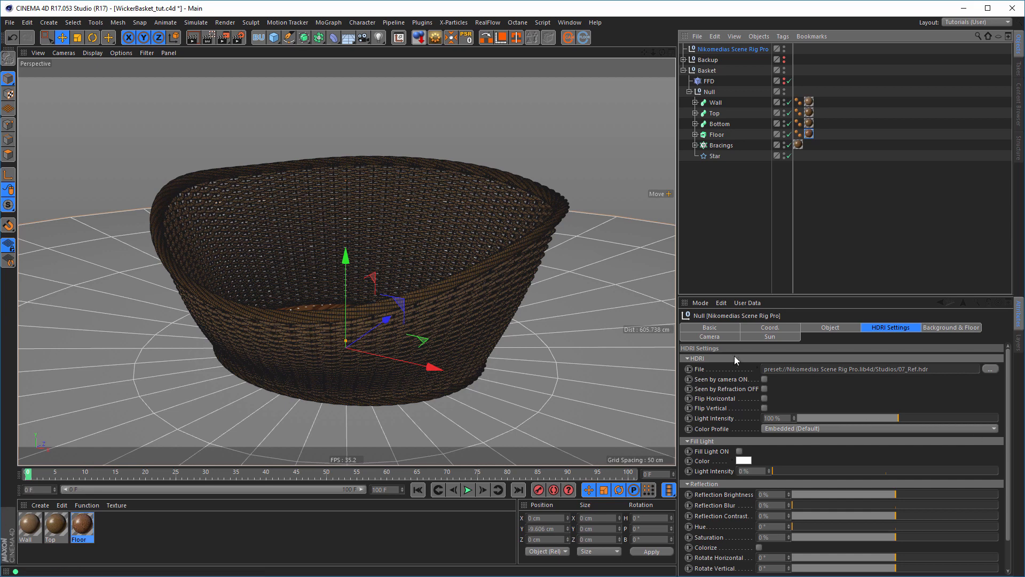
click(947, 328)
scroll(712, 479, down, 3)
scroll(712, 479, down, 2)
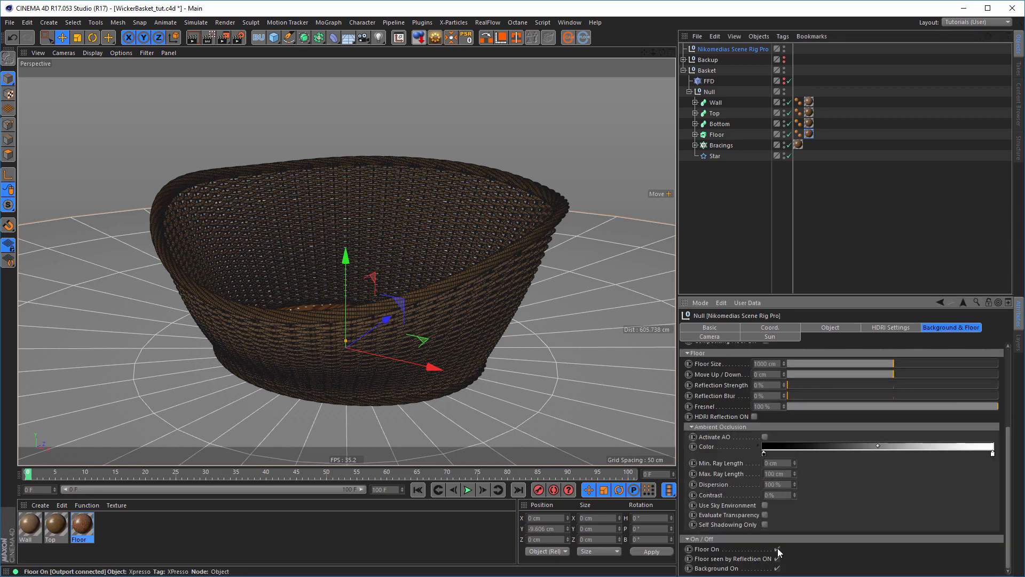
click(777, 549)
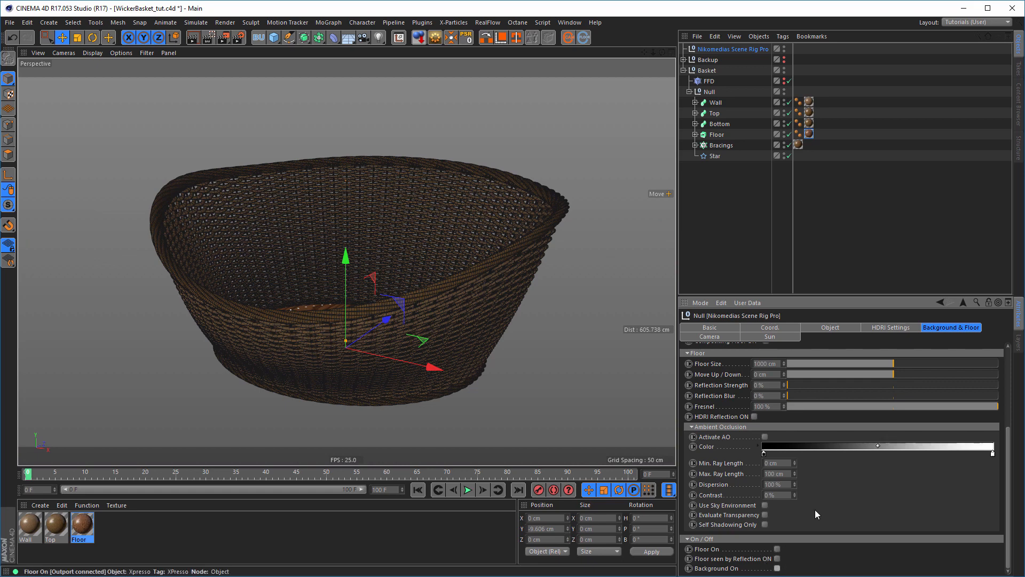
Enable the scene rig's background picture and load the empty-room-modest-with-photo-of-empty-room-style-on-design.jpg image from the tex folder
scroll(715, 415, up, 5)
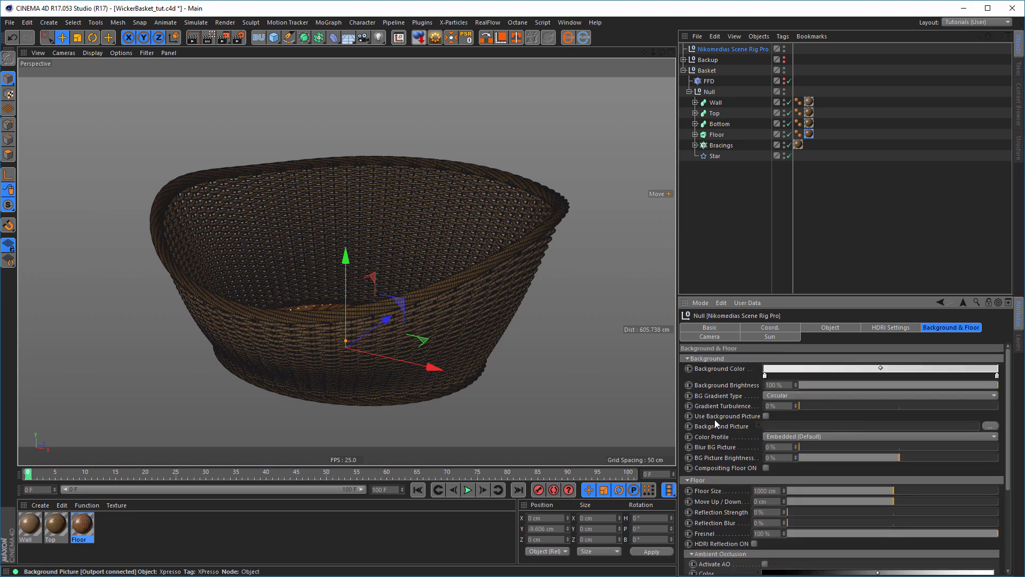
click(766, 416)
click(989, 426)
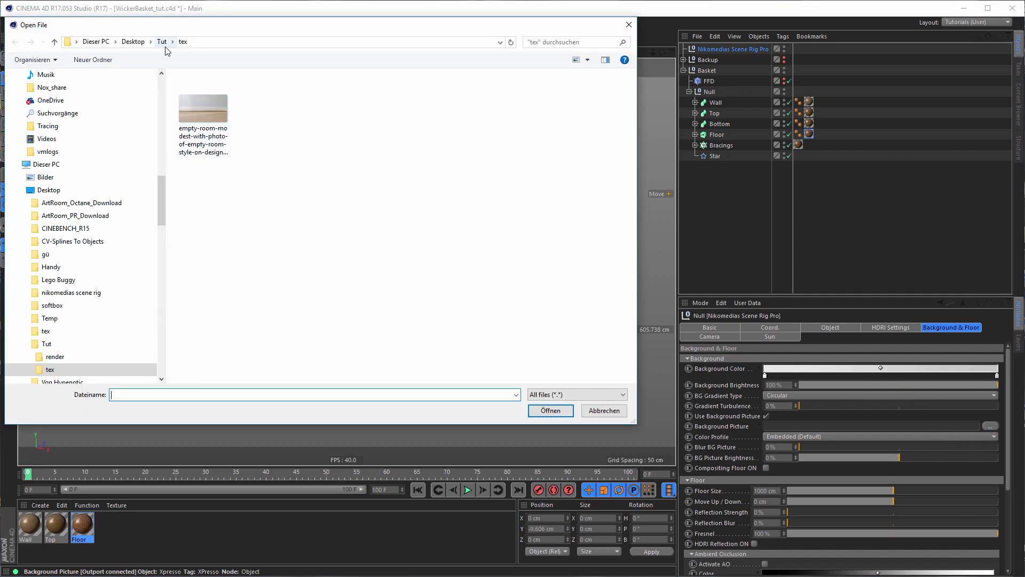
double_click(193, 121)
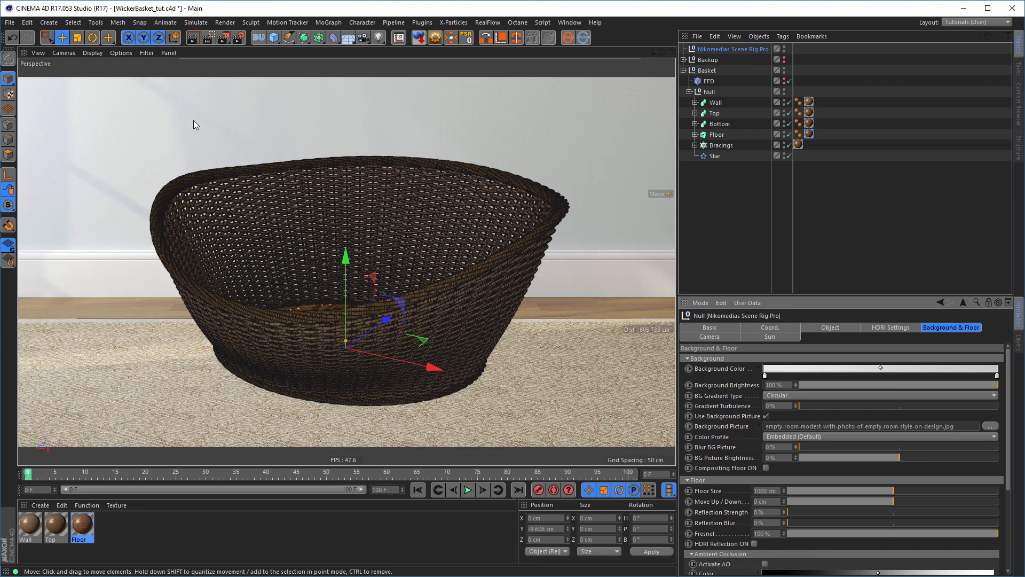
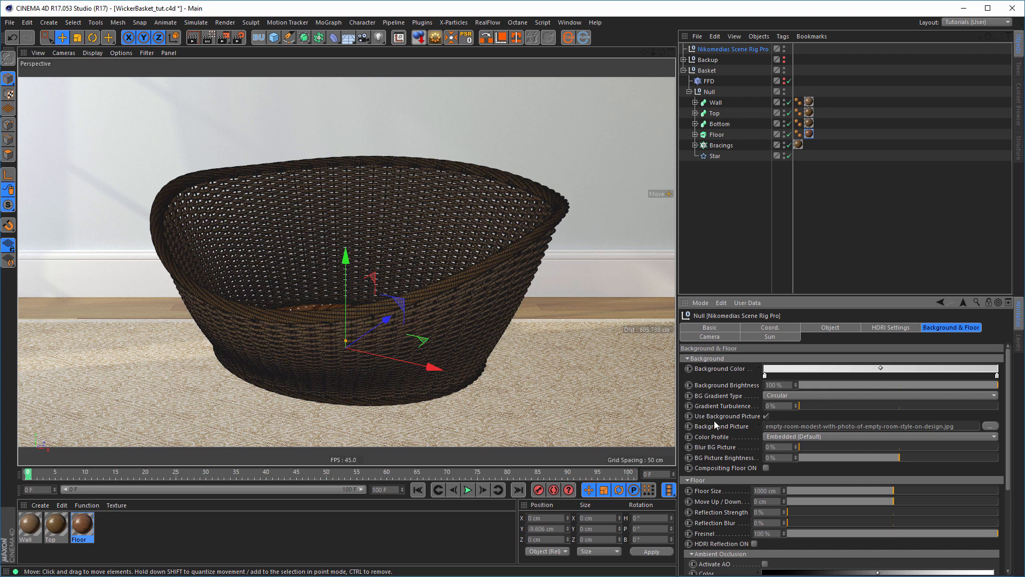
Enable the scene rig's compositing floor and align the basket view with the room picture
click(766, 468)
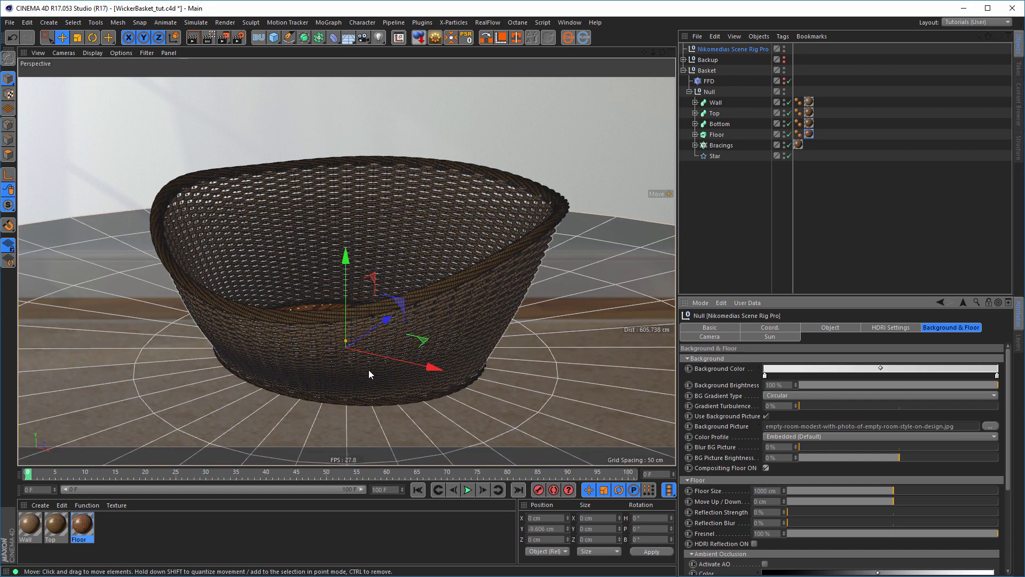
alt+drag(366, 370, 373, 388)
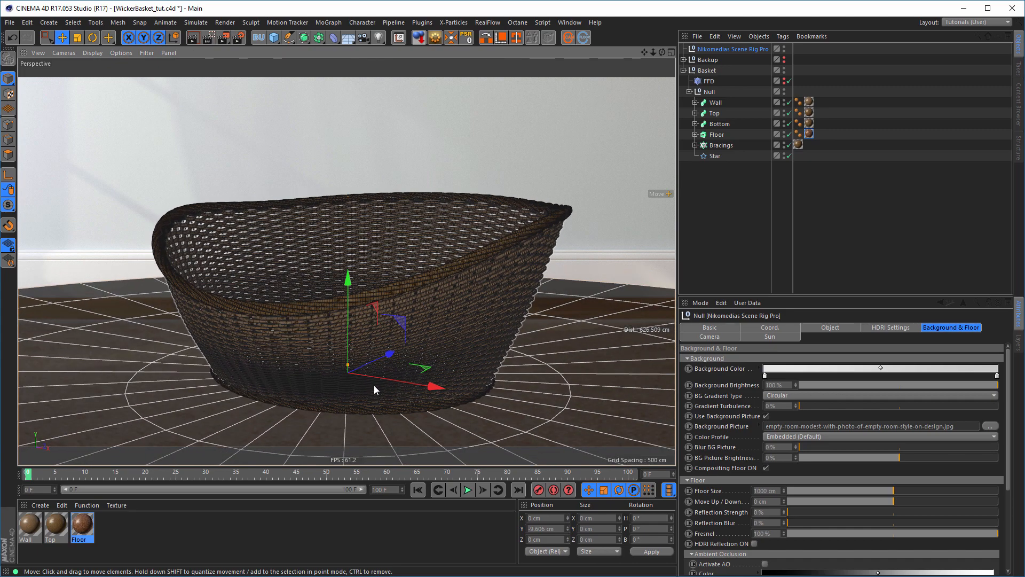
alt+drag(374, 386, 377, 385)
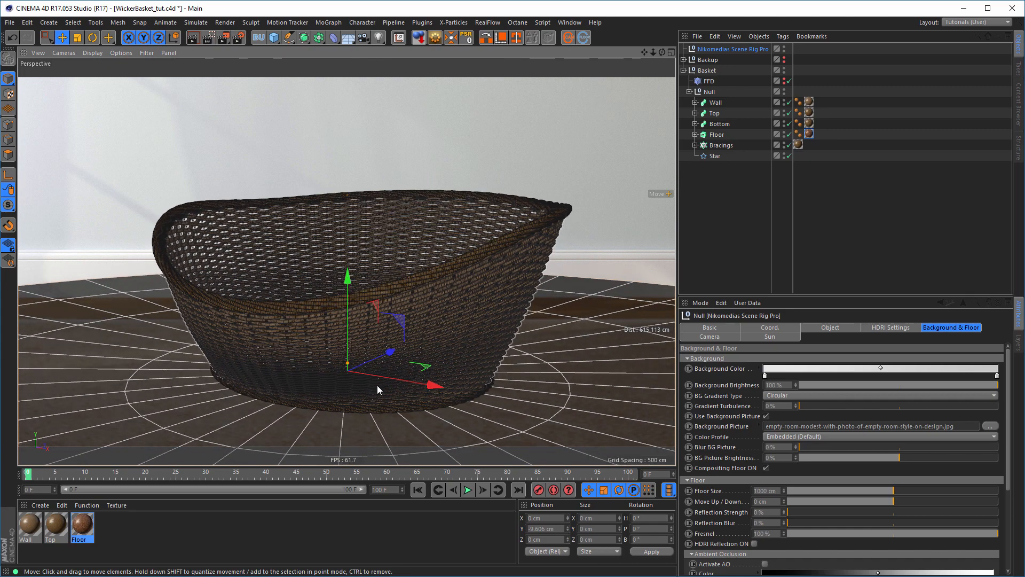
Activate the rig's camera and set heading 31.5°, pitching -7°, left/right -11 and up/down -127 to frame the basket
click(726, 336)
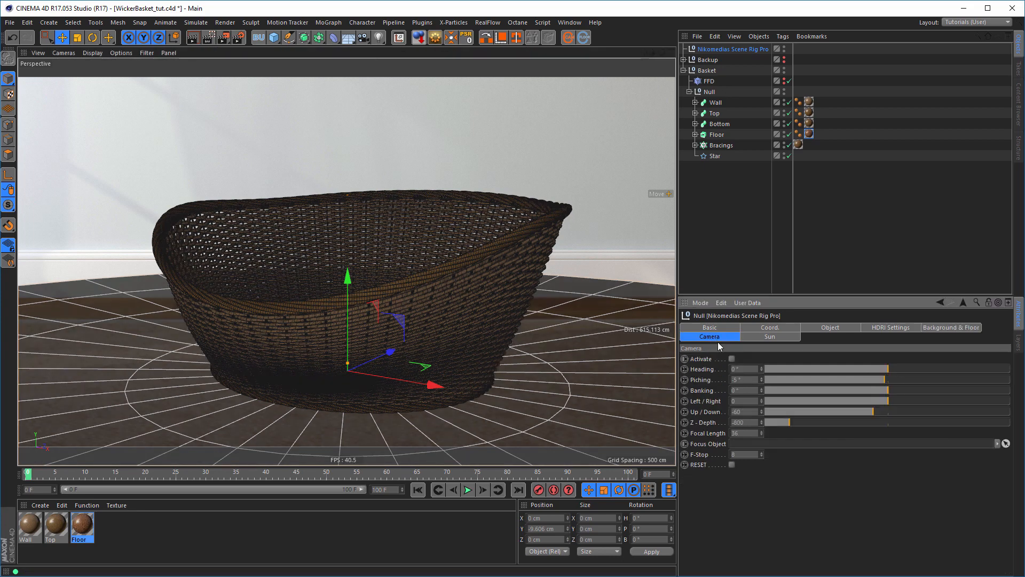
click(731, 359)
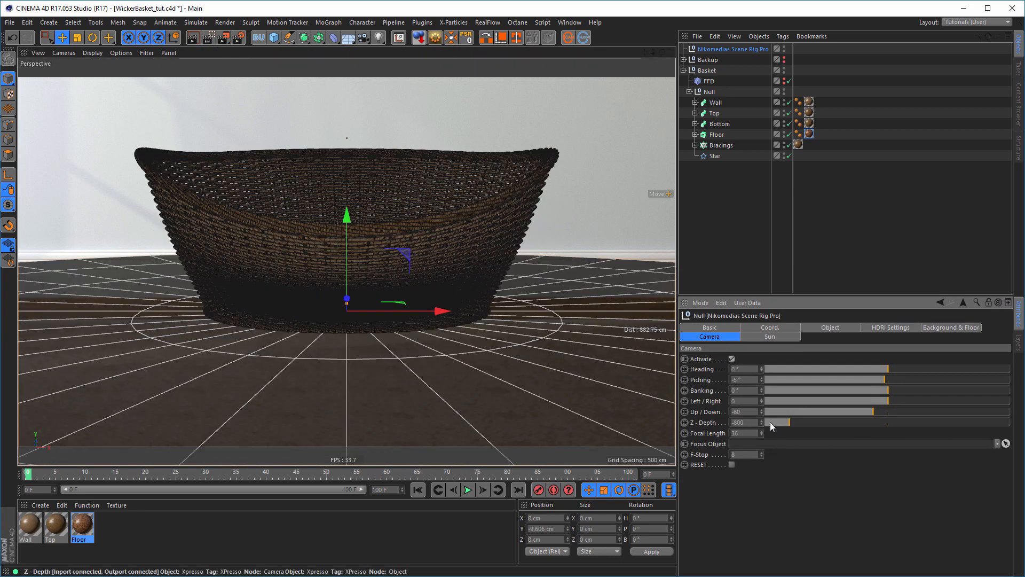
drag(761, 411, 761, 435)
drag(762, 380, 761, 357)
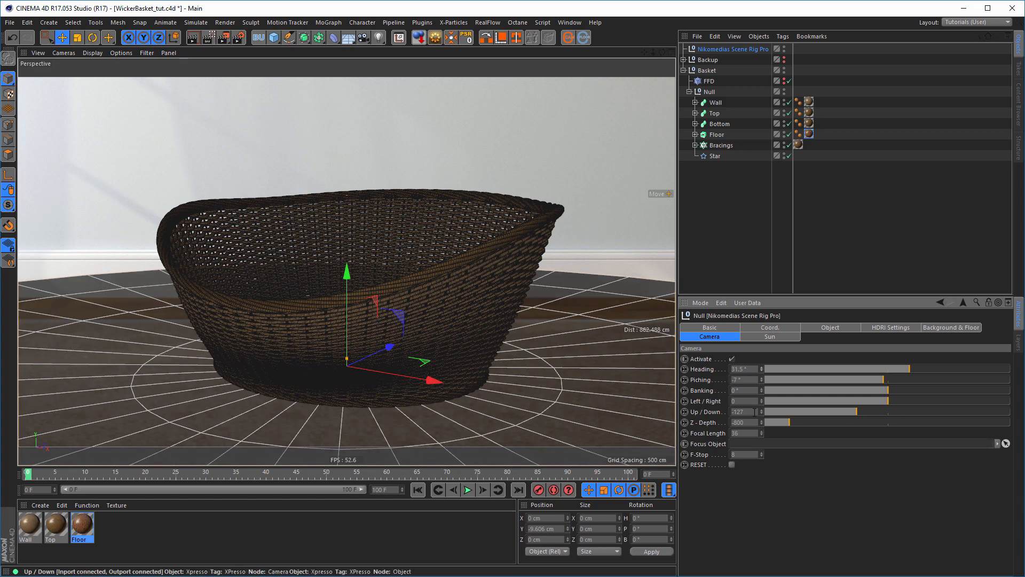
drag(761, 402, 749, 402)
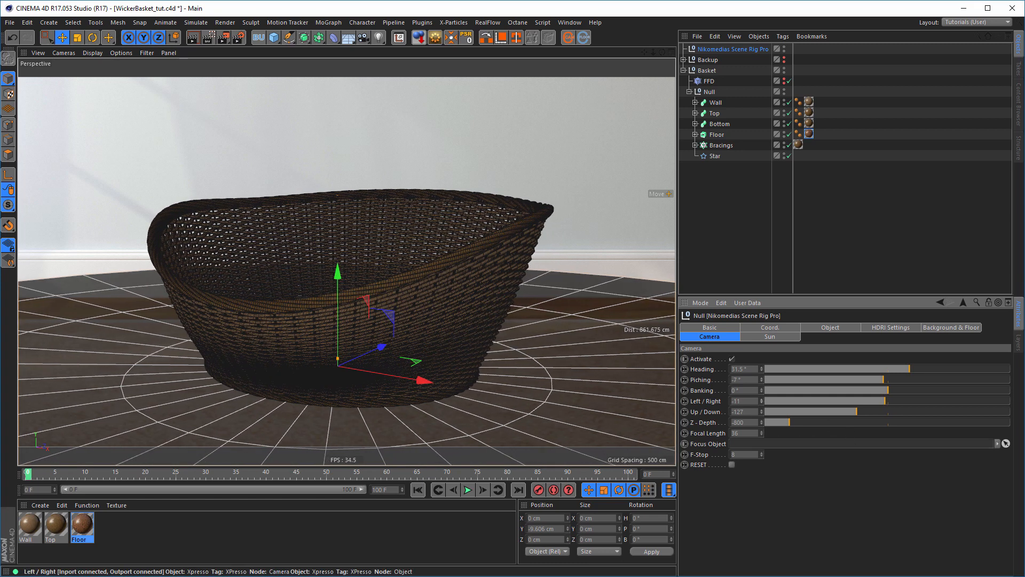
Start the interactive render and disable Ambient Occlusion in the render settings
click(214, 39)
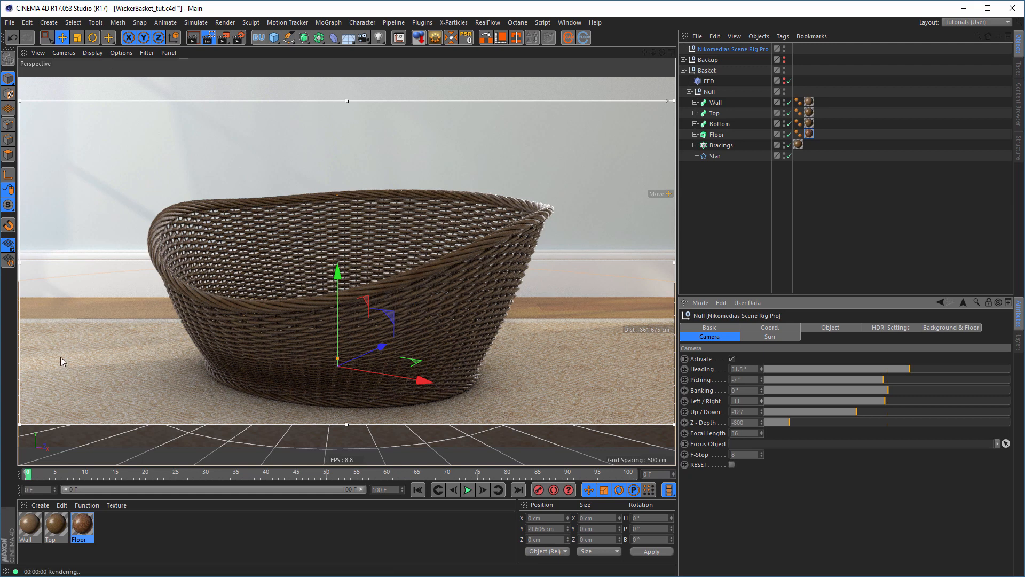
click(238, 39)
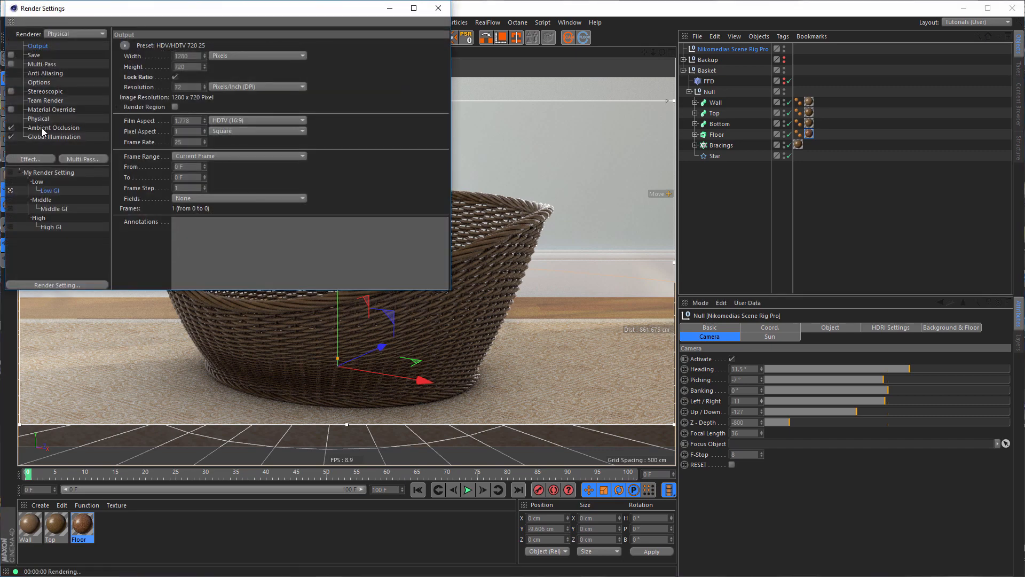
click(11, 127)
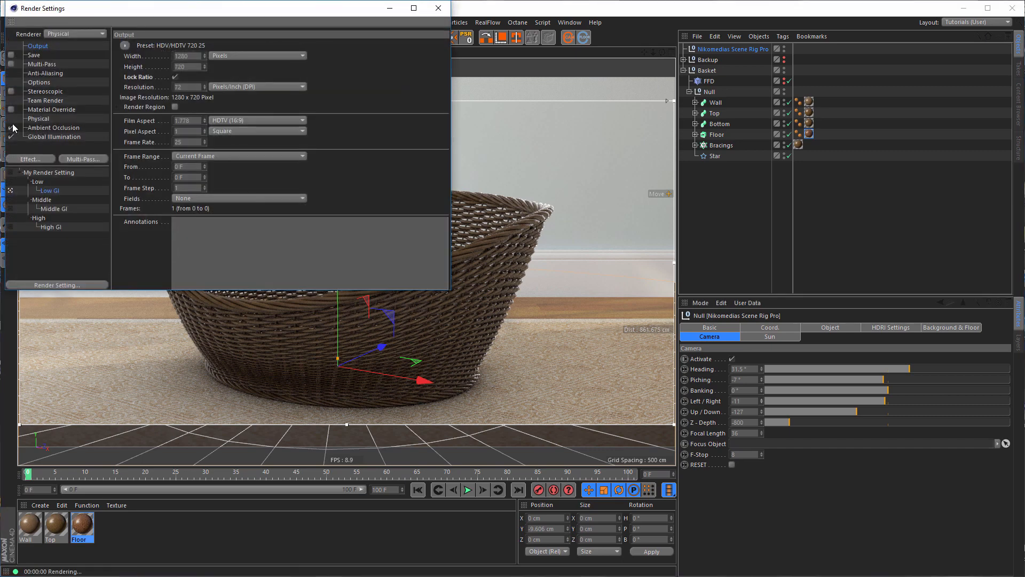
click(438, 8)
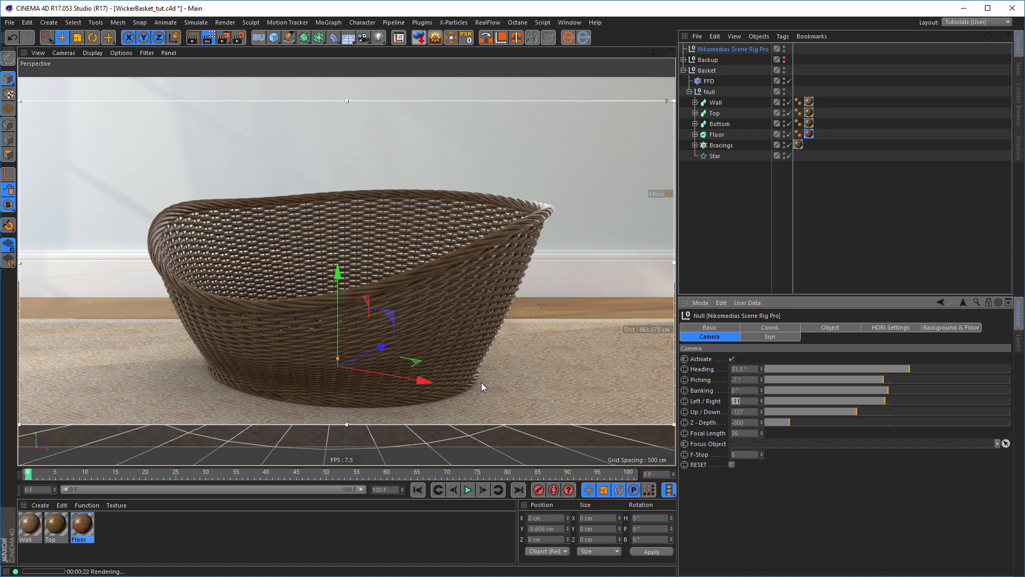
Activate the scene rig's sun, preview its lighting and stop the interactive render
click(768, 336)
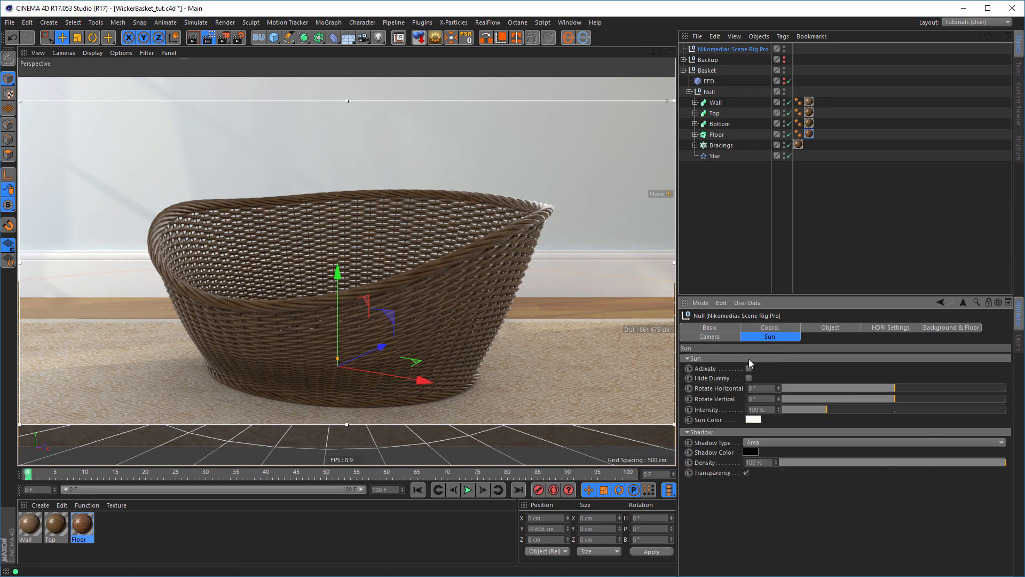
click(749, 368)
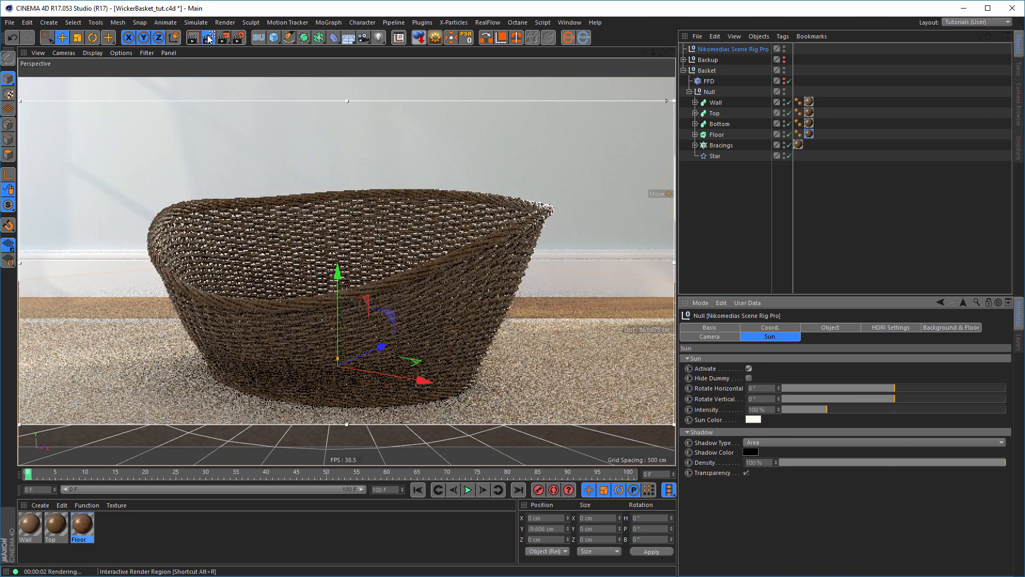
click(208, 38)
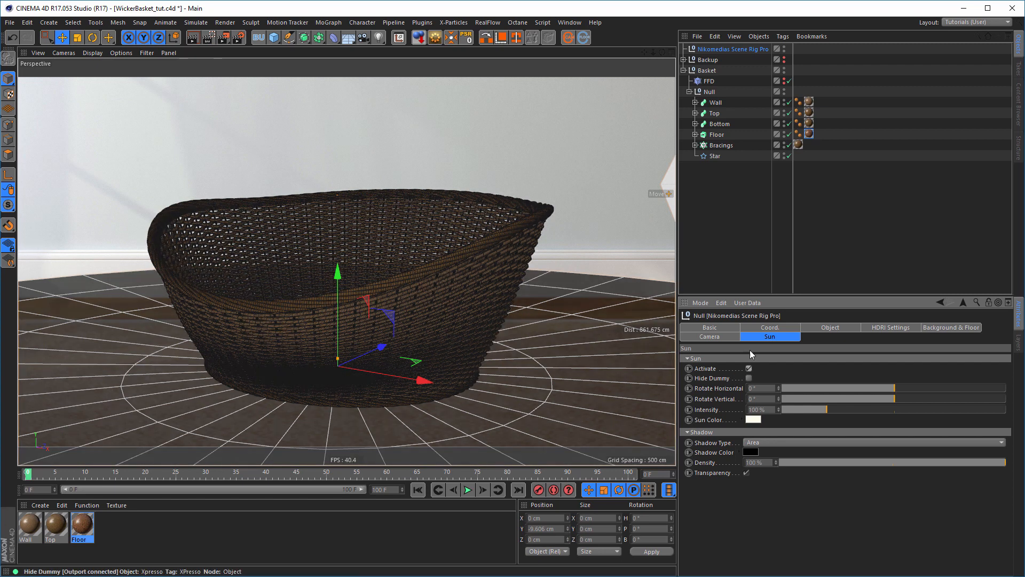
Deactivate the rig's camera and rotate the sun to -75° horizontally and 6° vertically
click(709, 336)
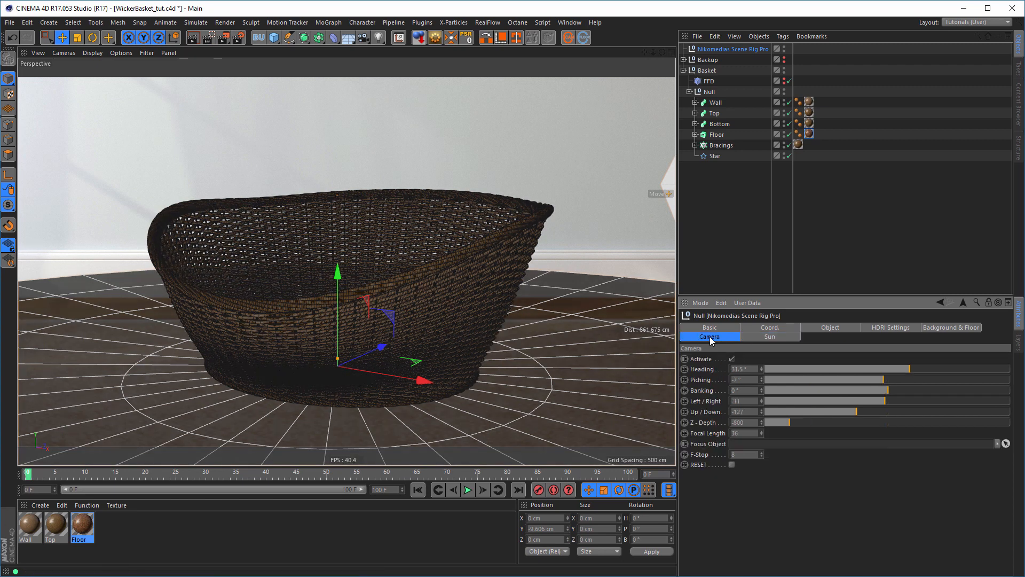
click(732, 358)
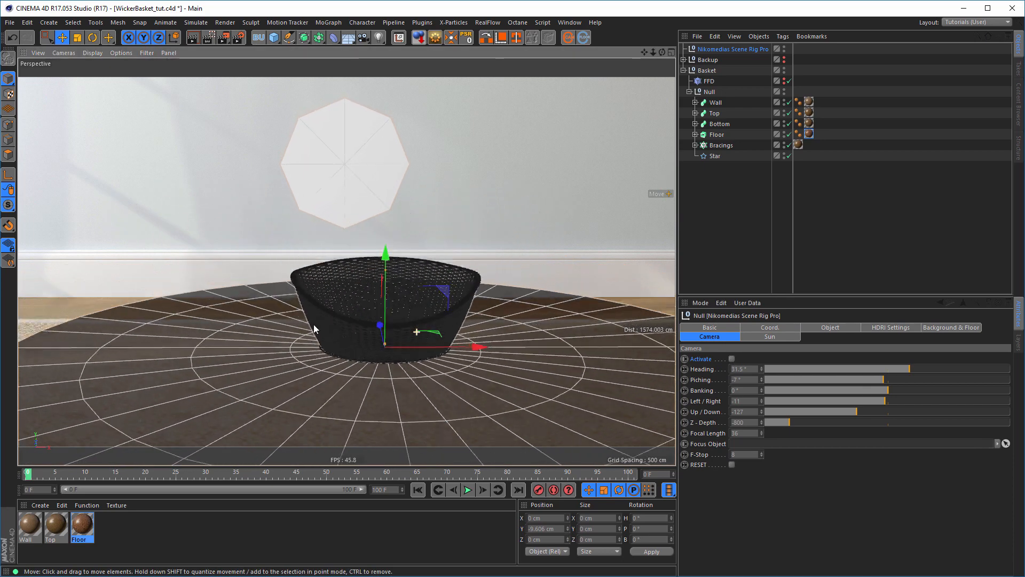
alt+drag(313, 324, 335, 290)
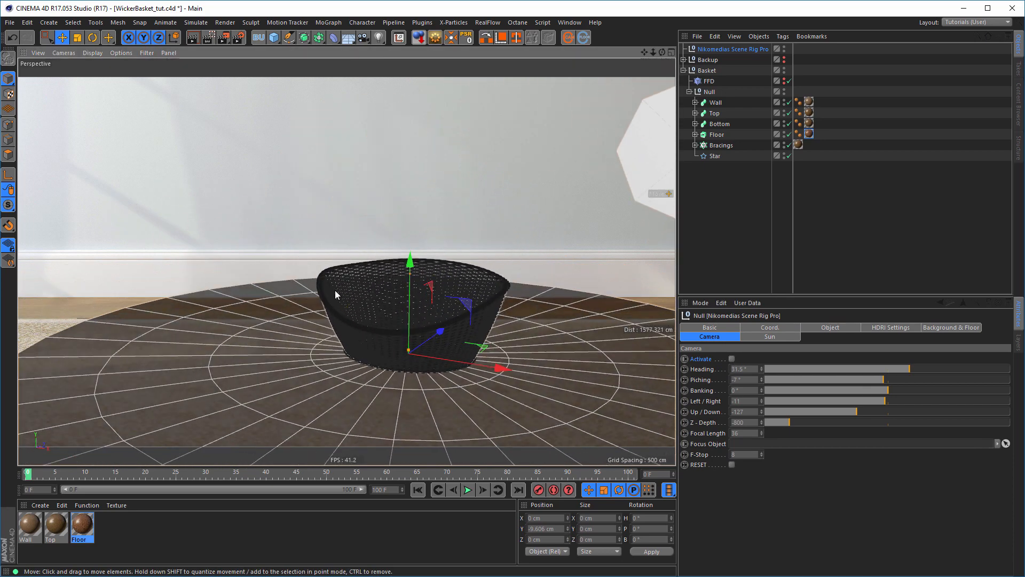
click(778, 337)
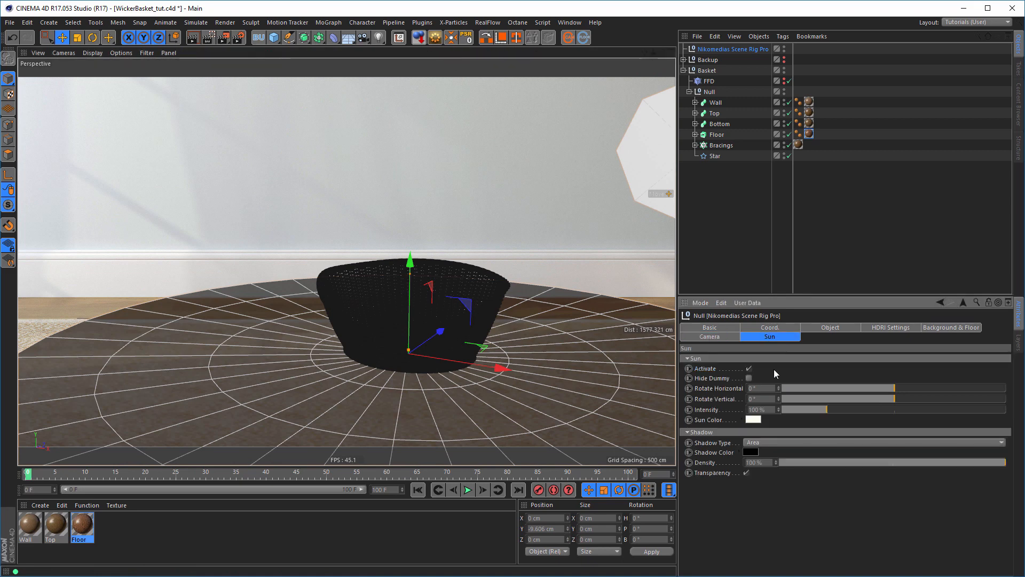
drag(893, 388, 859, 388)
scroll(470, 293, down, 5)
alt+drag(425, 299, 473, 296)
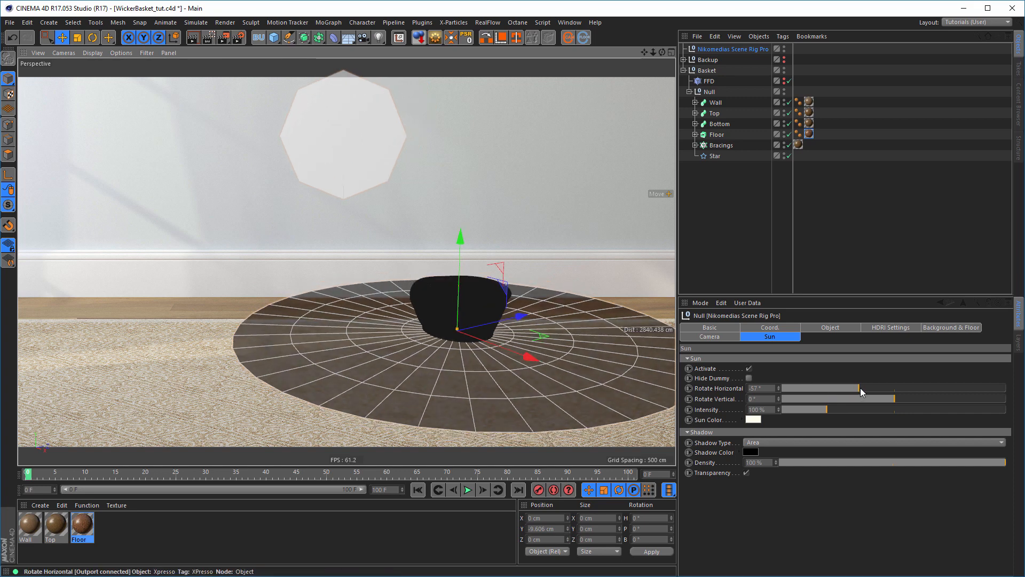
drag(860, 388, 898, 395)
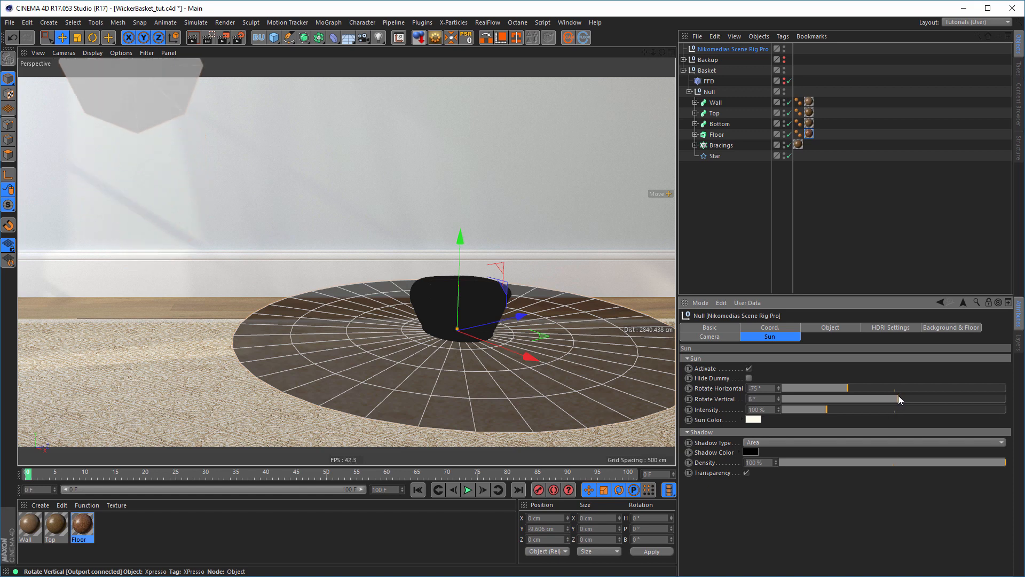
Reactivate the rig's camera and start the interactive render of the basket
click(700, 334)
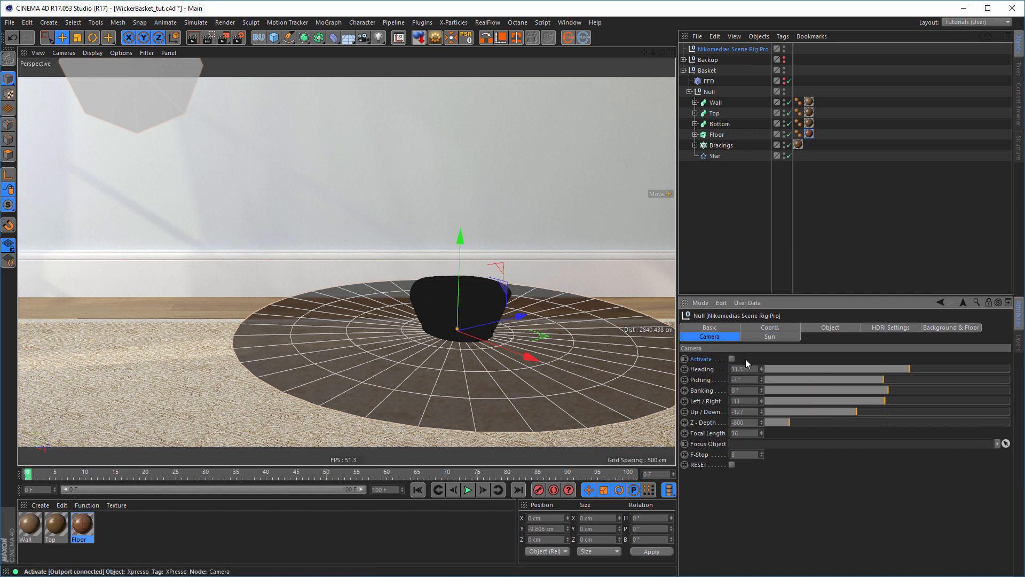
click(732, 359)
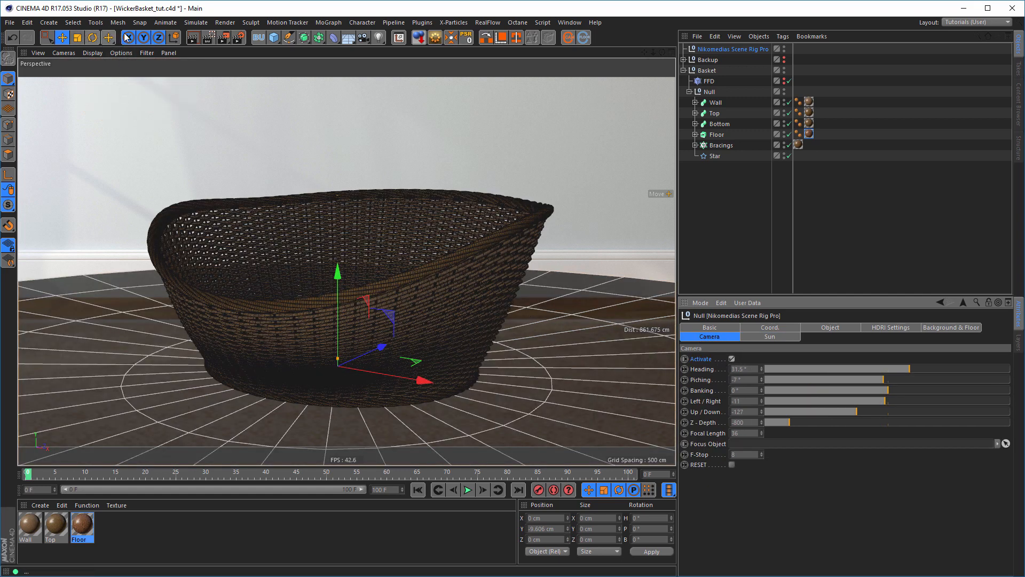
click(208, 38)
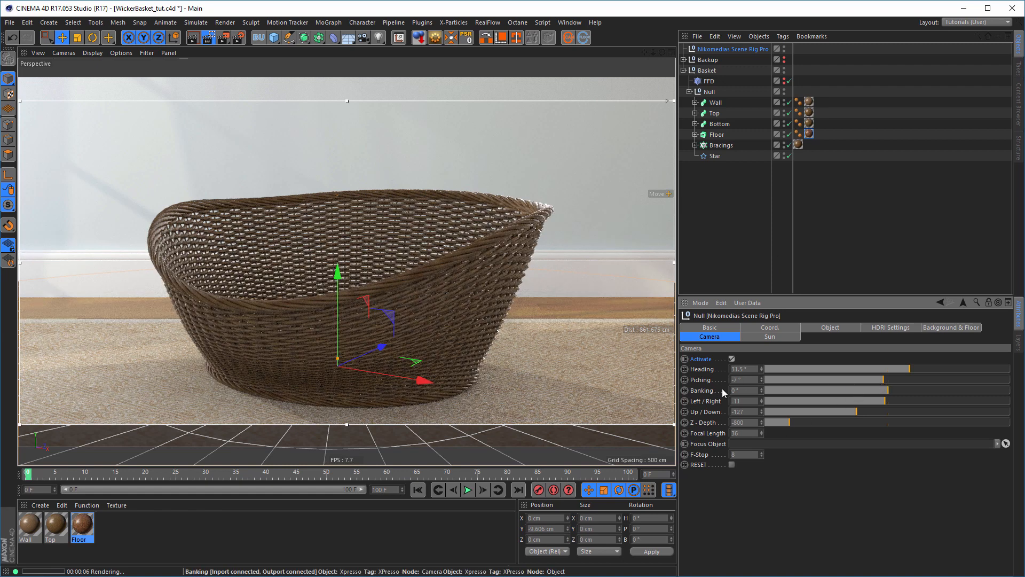
Set the sun's horizontal rotation to -140° while checking its lighting on the basket in the interactive render
click(775, 337)
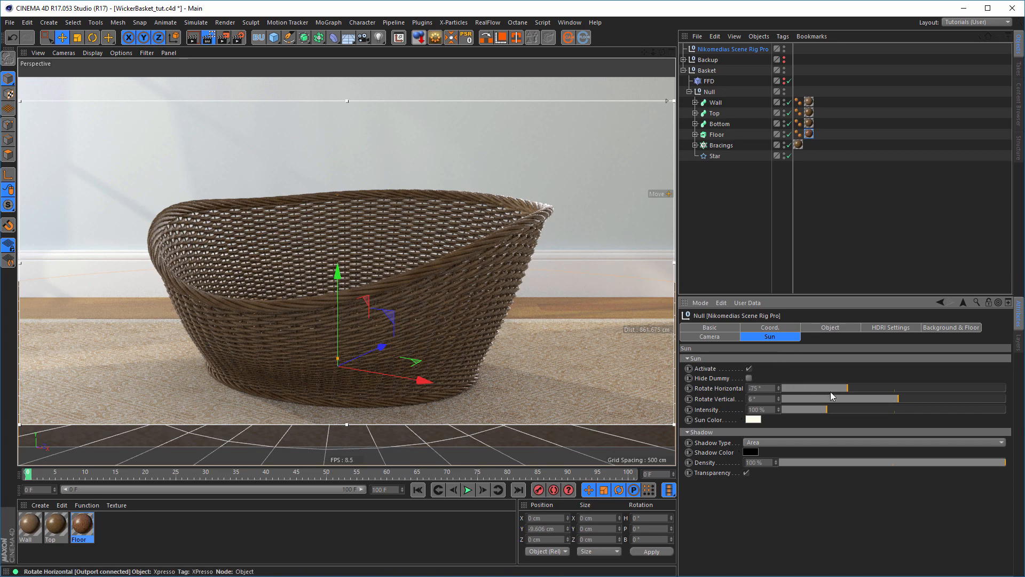
drag(845, 389, 831, 394)
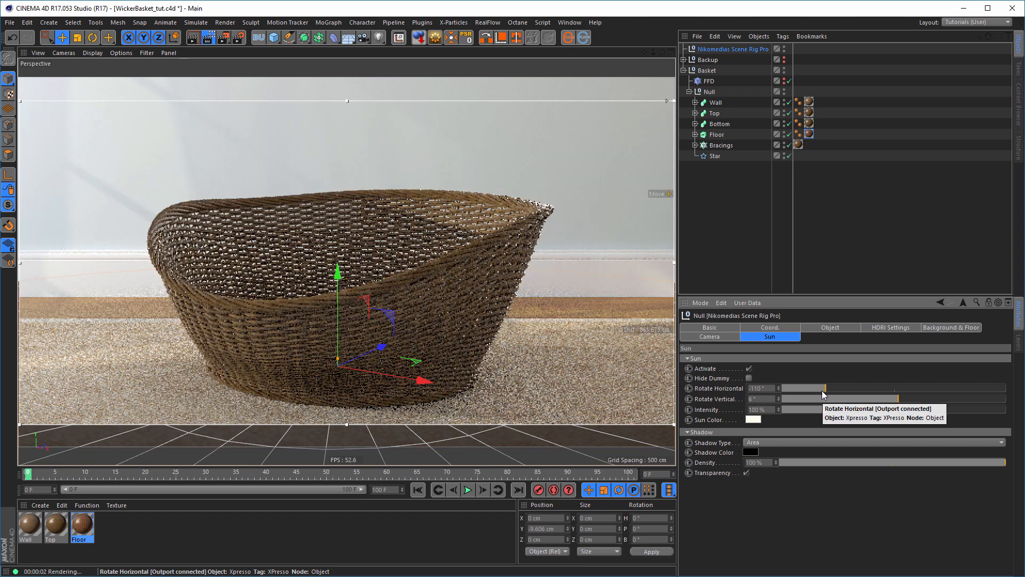
drag(822, 393, 806, 393)
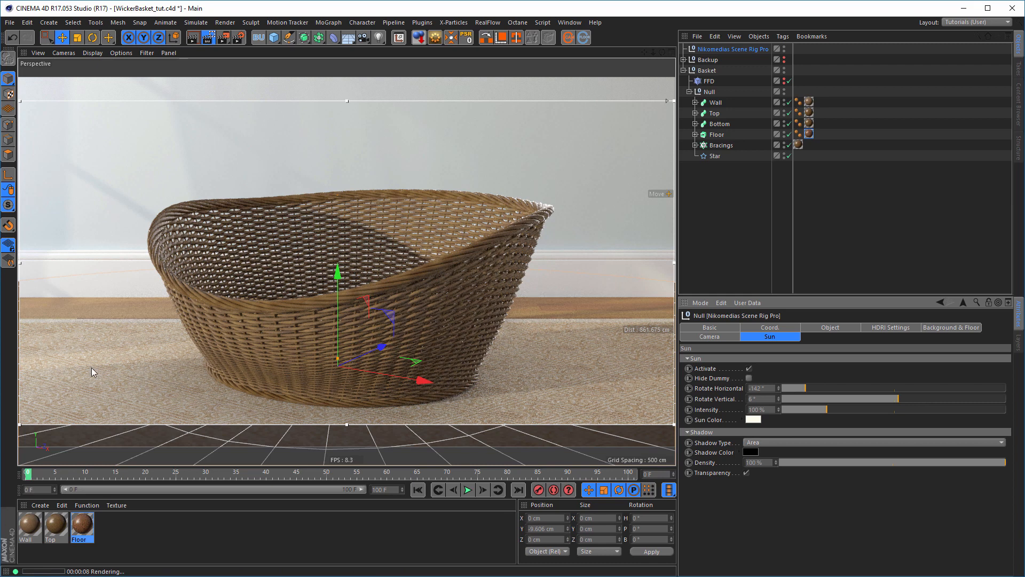
click(780, 391)
click(779, 386)
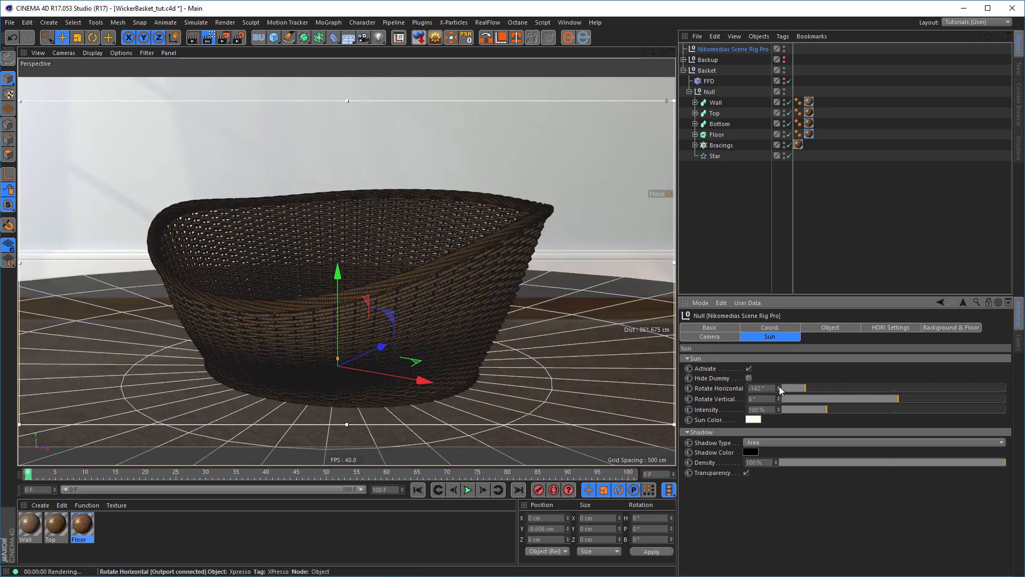
click(779, 386)
click(779, 386)
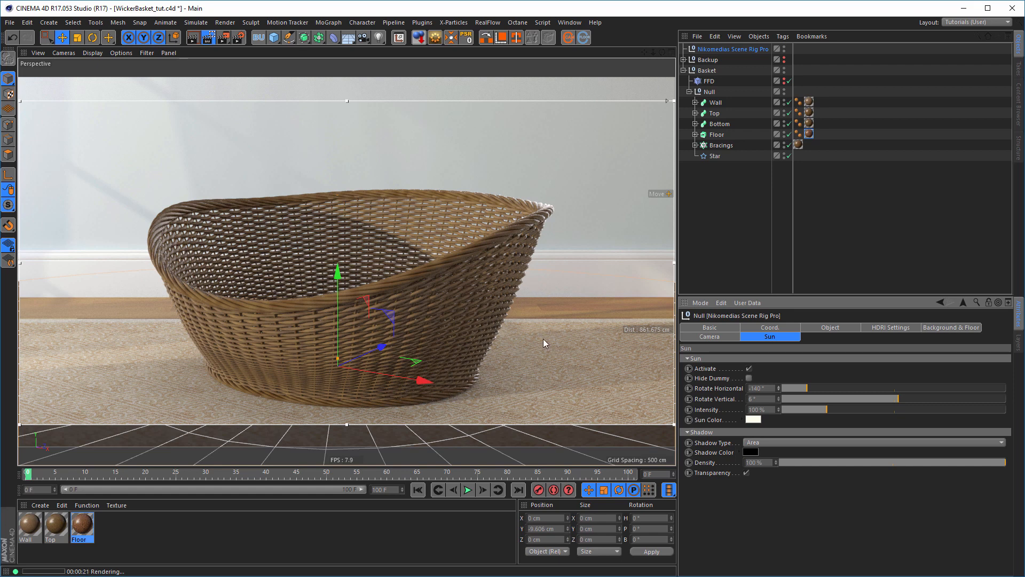
Save the project and render the basket scene to the Picture Viewer
key(ctrl+s)
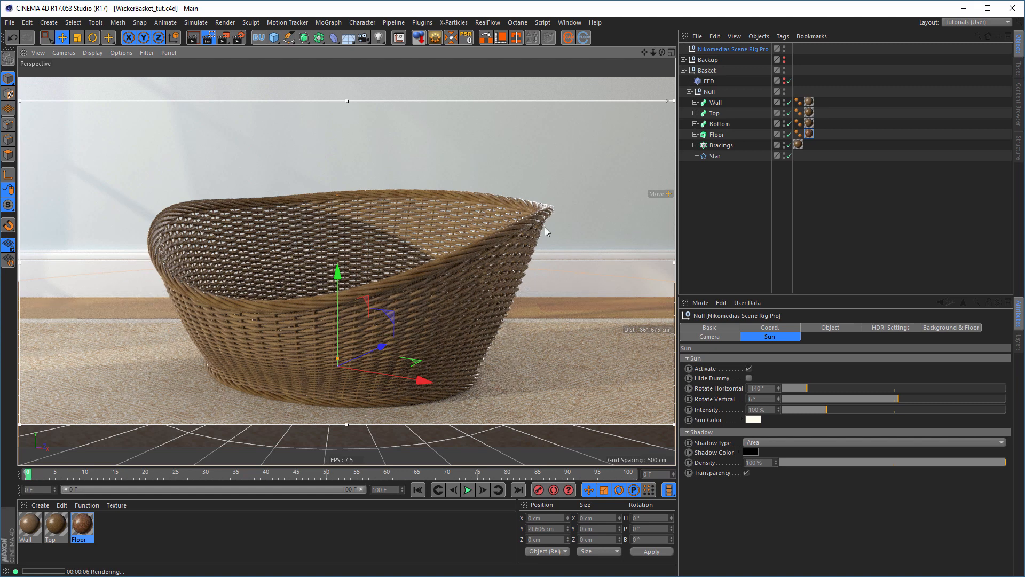
click(224, 38)
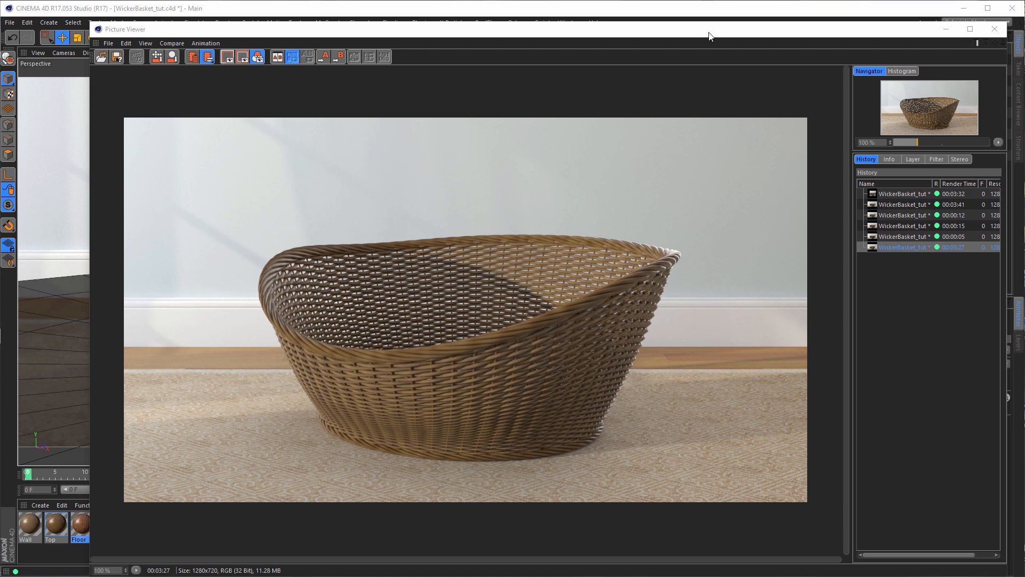
Compare the earlier basket renders with the latest one in the render history, then minimize the render window
drag(709, 33, 672, 30)
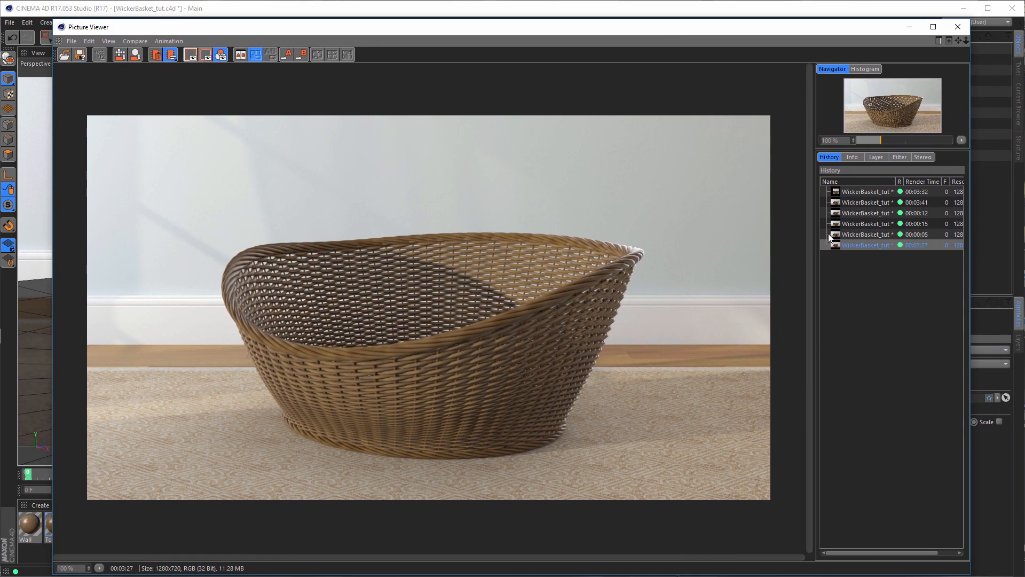
click(850, 213)
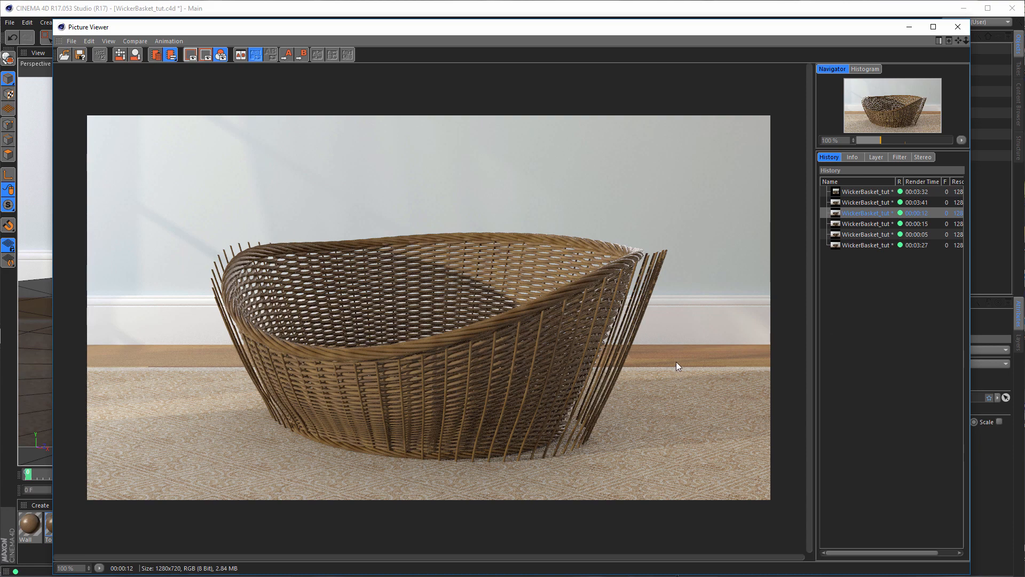
key(Down)
key(Down)
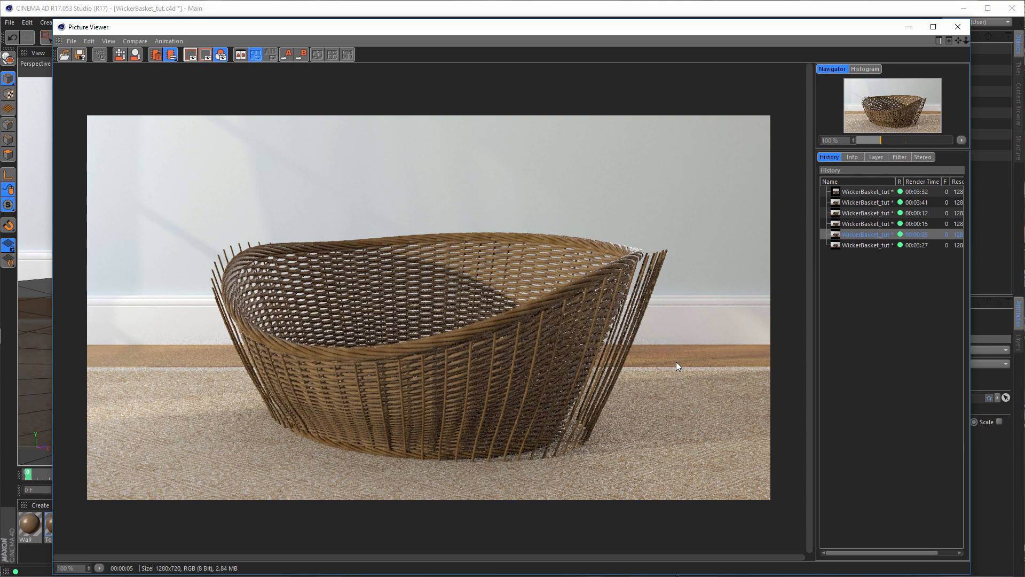
key(Down)
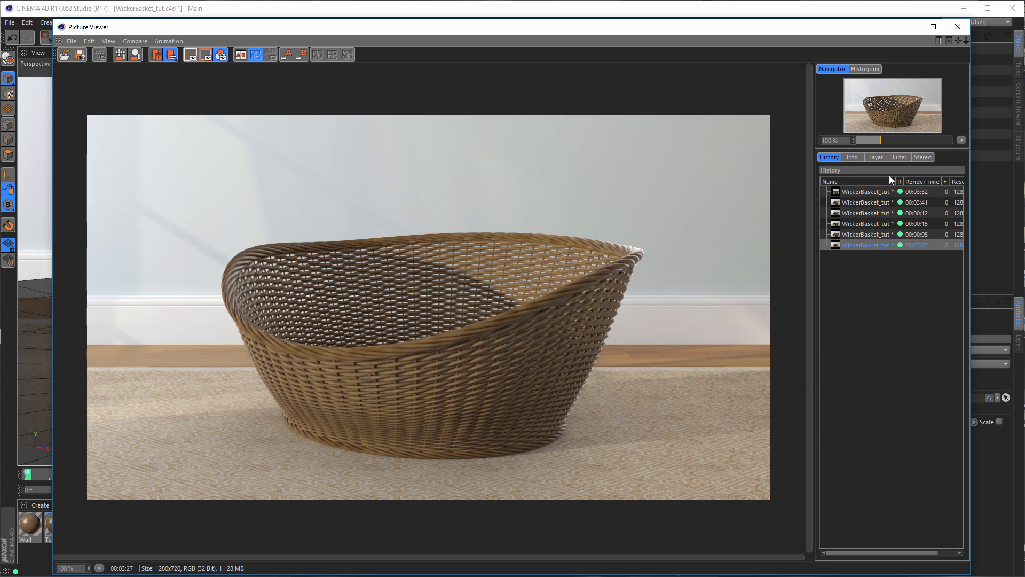
click(907, 27)
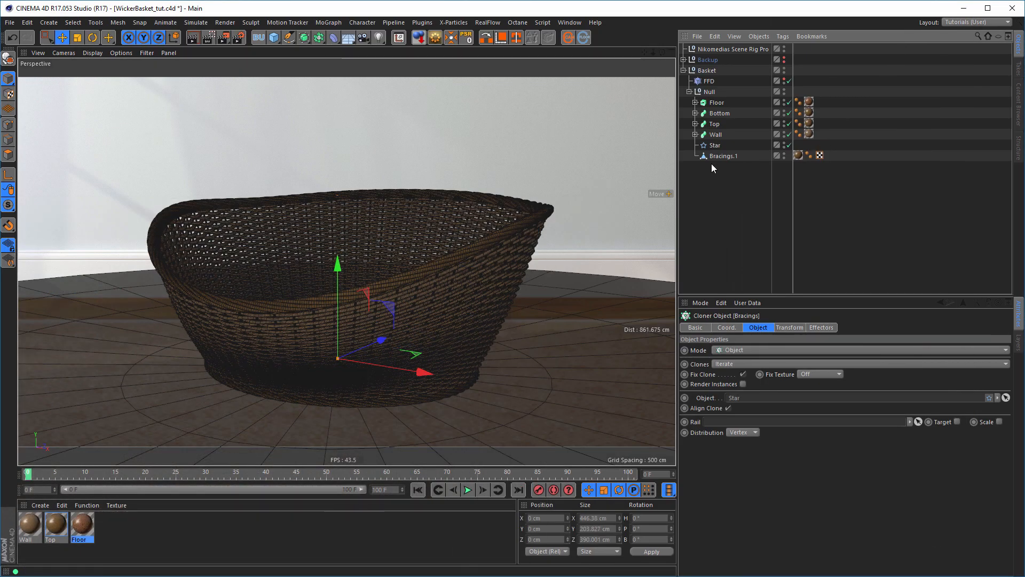
Expand the Backup group and select the Bracings.1 polygon object in the basket hierarchy
click(683, 60)
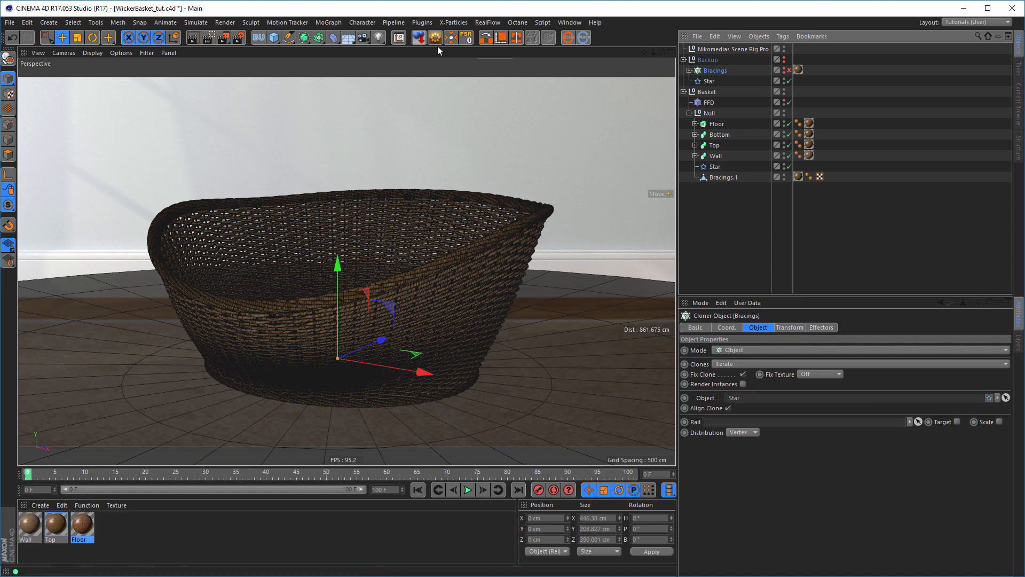
click(723, 180)
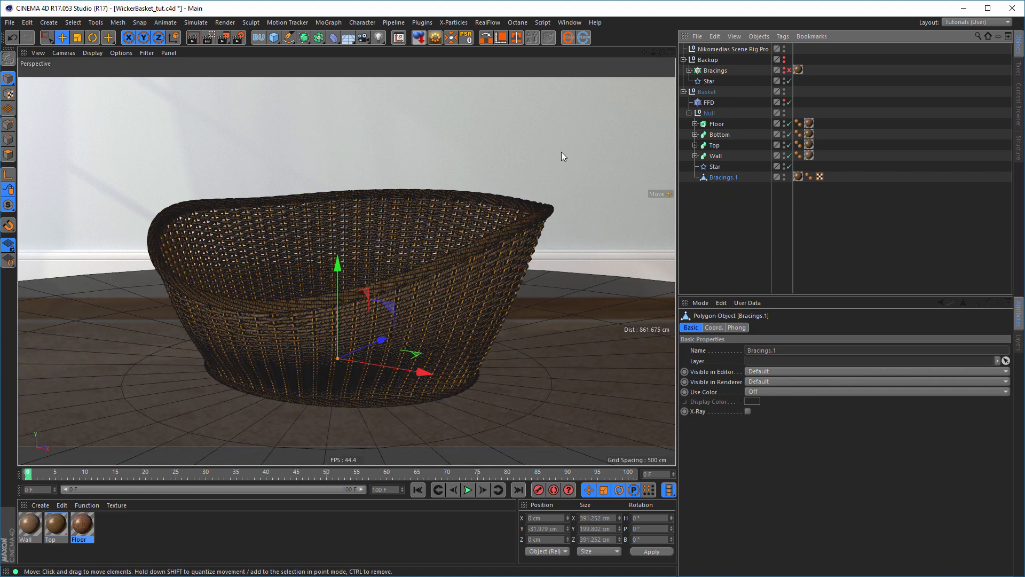
Compare the bracings in the WickerBasket.c4d project by switching its FFD deformer off and on, and return to WickerBasket_tut.c4d
key(v)
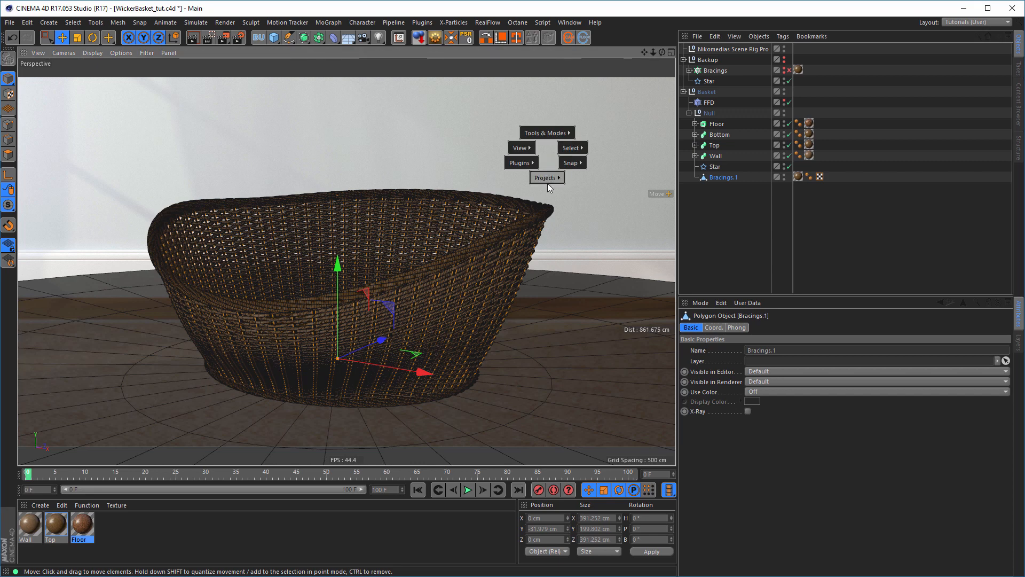
mouse_move(546, 179)
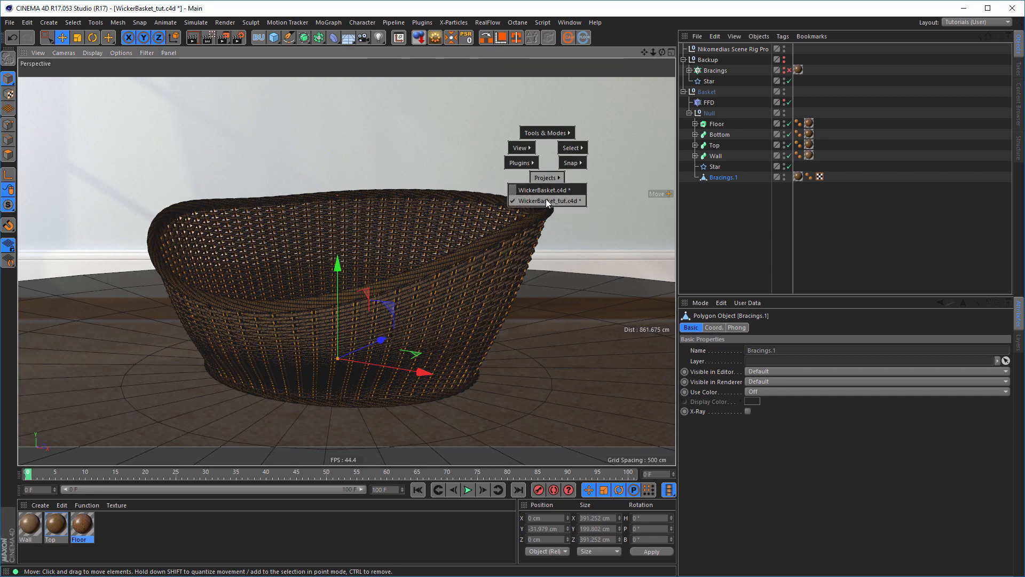
click(547, 189)
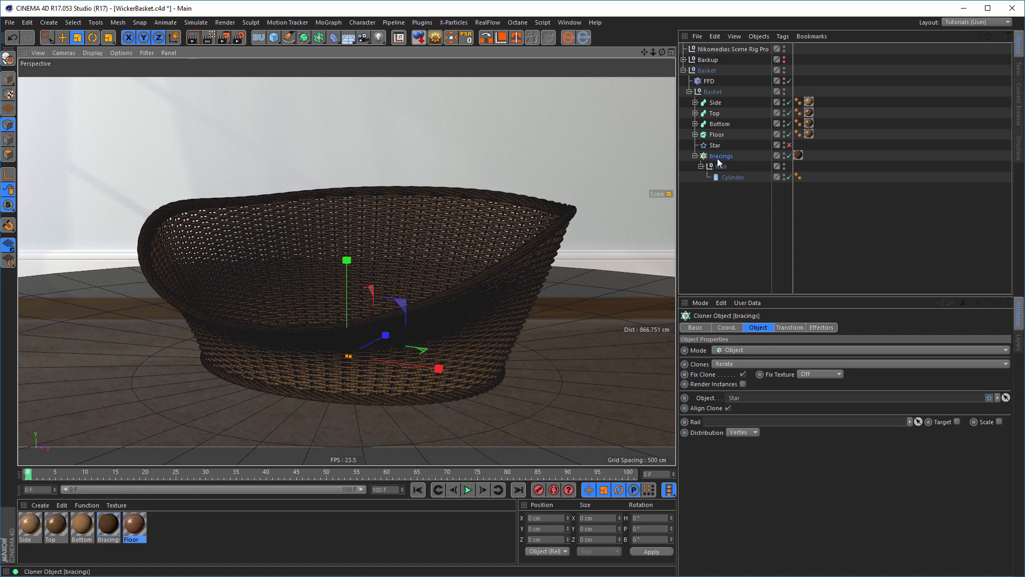
click(789, 81)
click(789, 81)
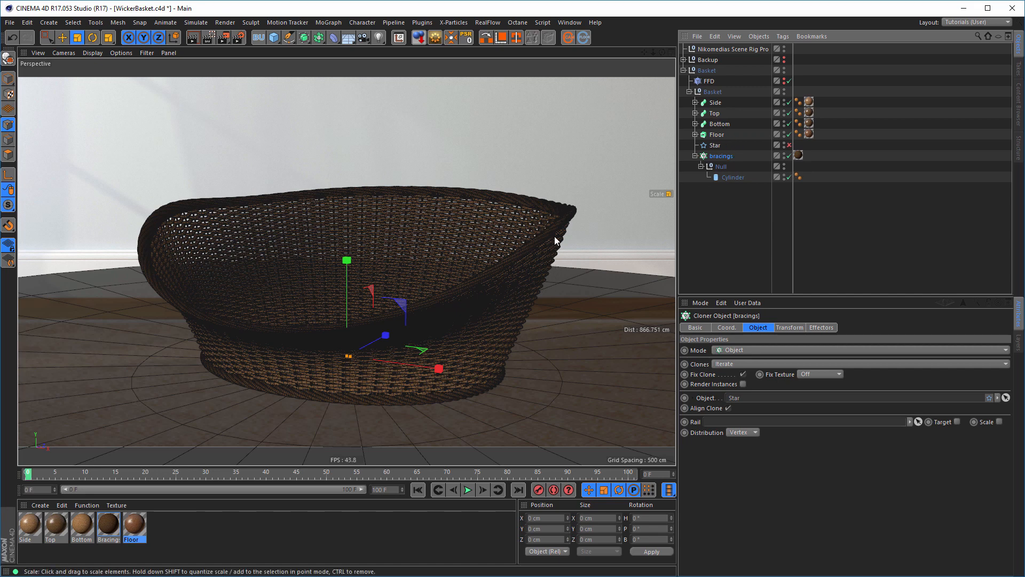
right_click(563, 216)
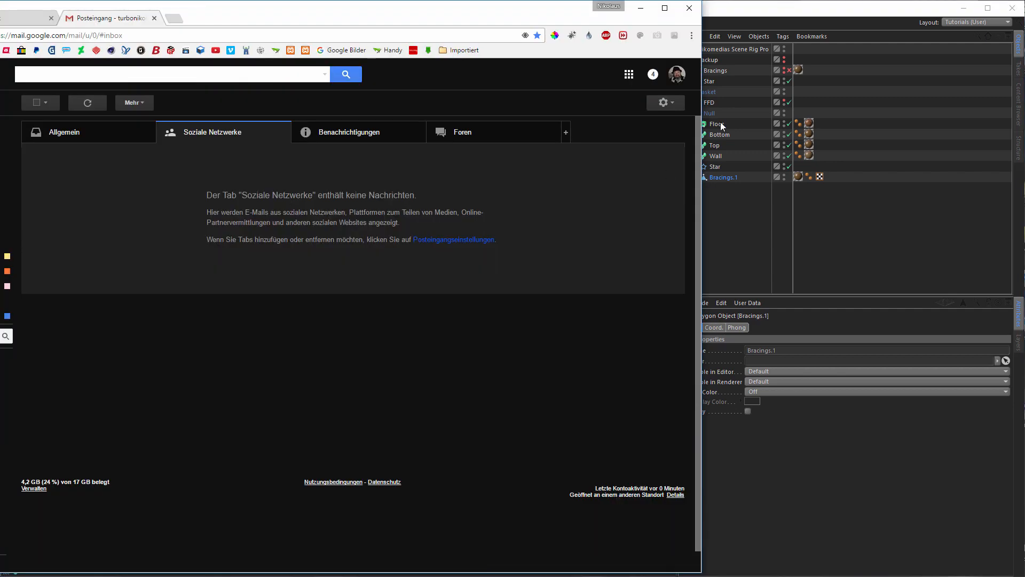
click(640, 9)
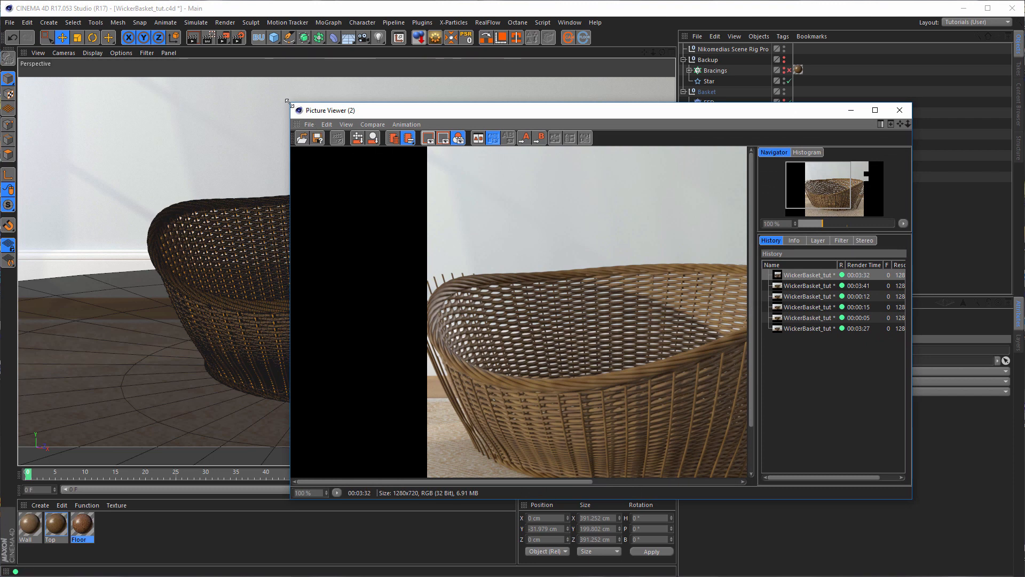
Enlarge the render window and display the latest WickerBasket_tut render from the history
drag(291, 103, 95, 34)
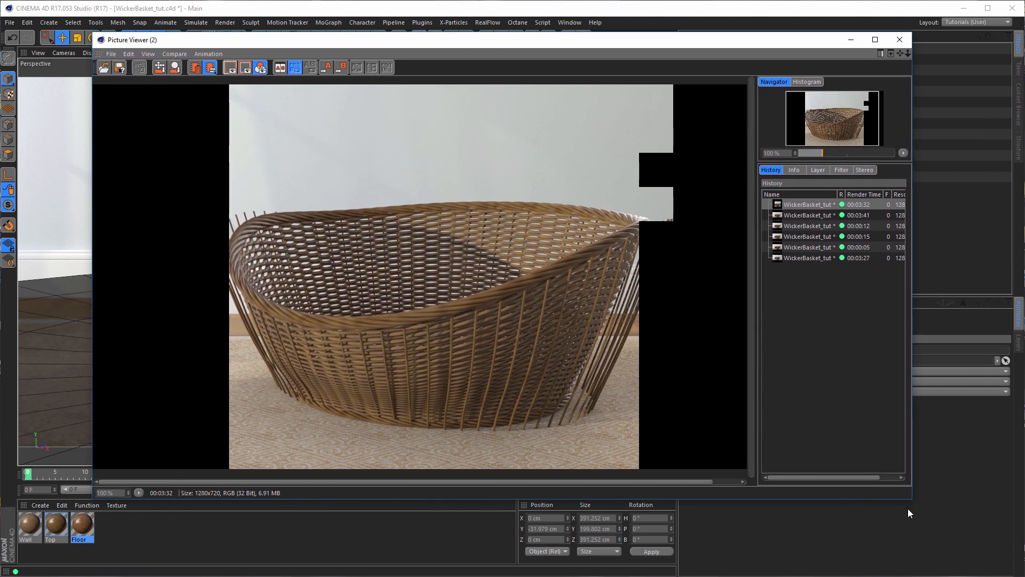
drag(911, 500, 942, 526)
click(827, 258)
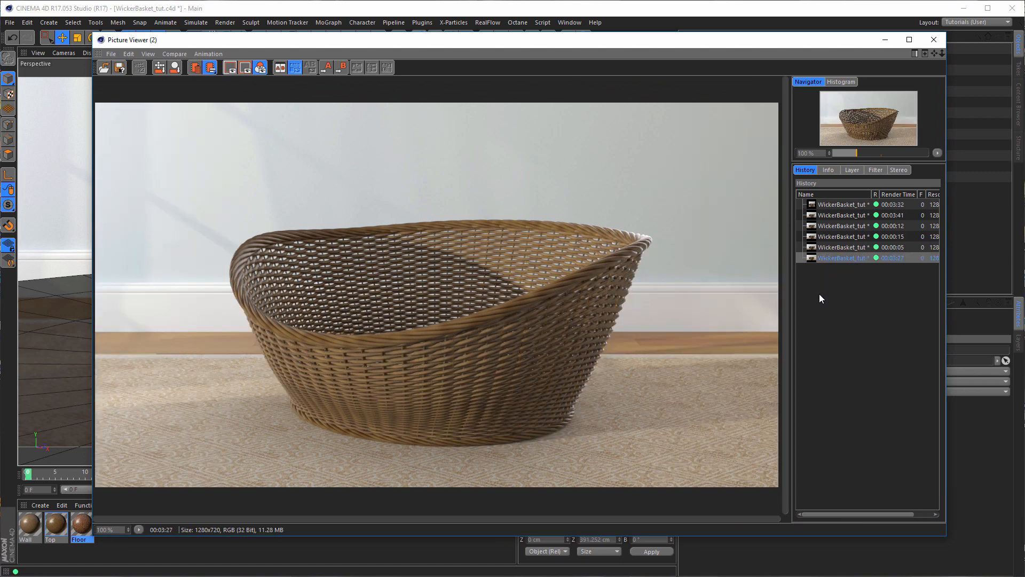
drag(94, 287, 60, 288)
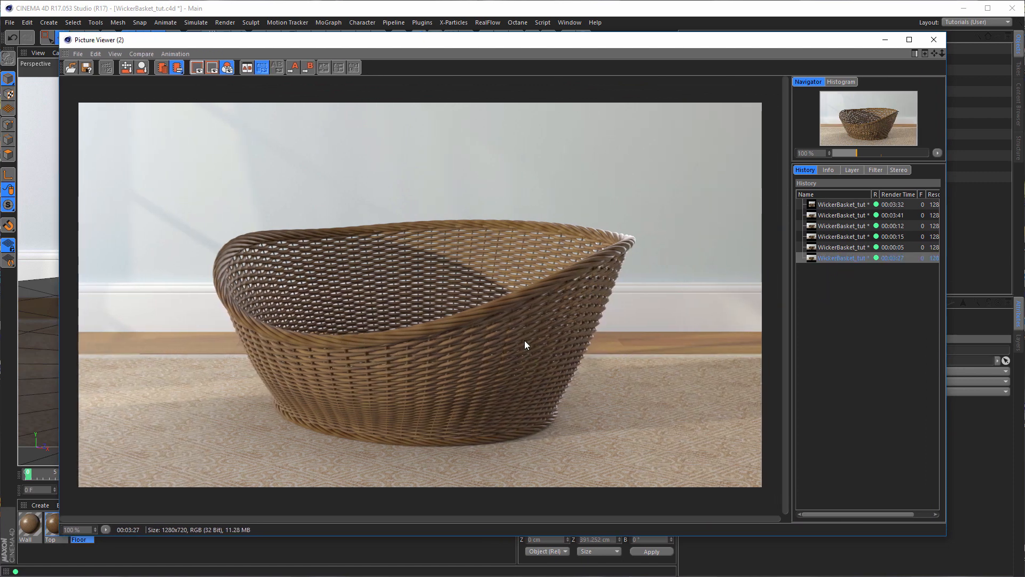
Set the latest basket render to export as a Photoshop (PSD) still image at 16 bits/channel
click(79, 54)
click(95, 81)
click(80, 34)
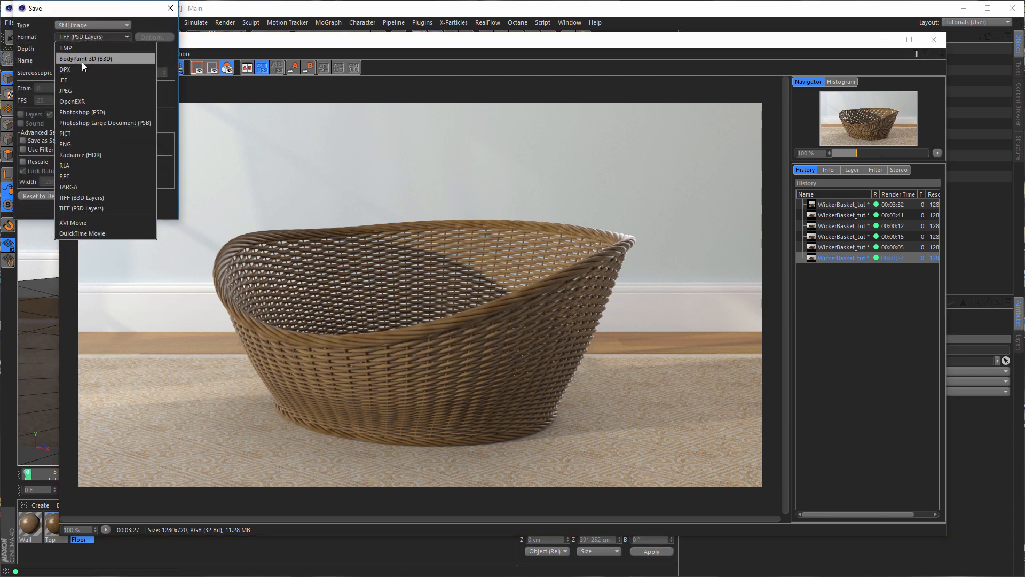
click(91, 106)
click(78, 51)
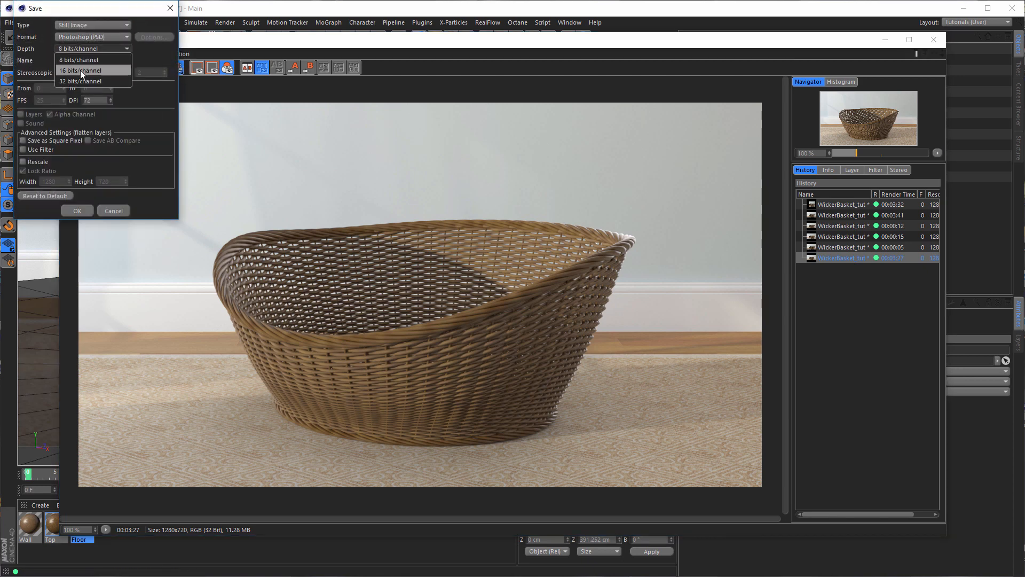
click(80, 70)
click(77, 211)
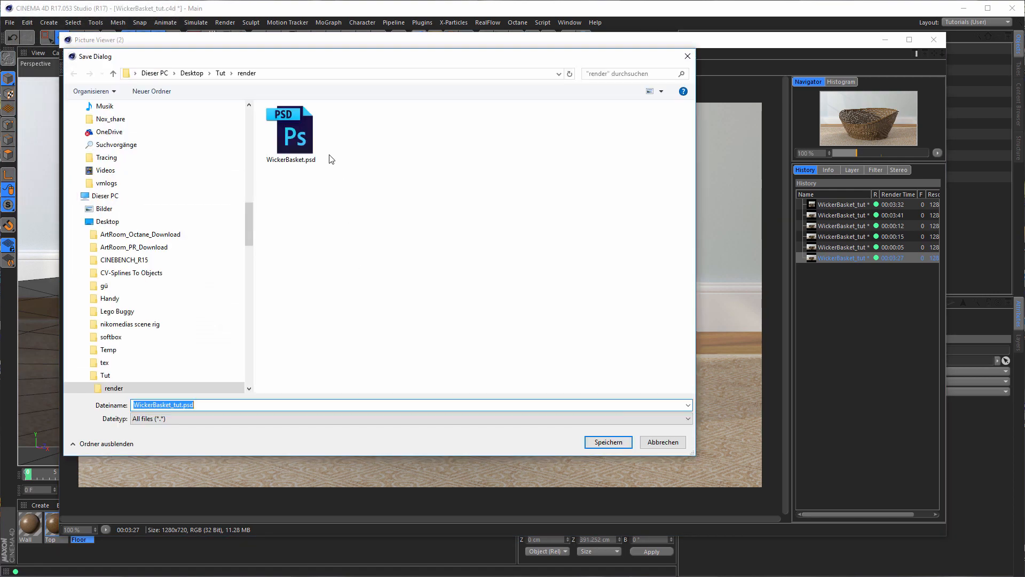
Name the exported image WickerBasket_tut.psd, copy the render folder's path, and save the file there
click(291, 131)
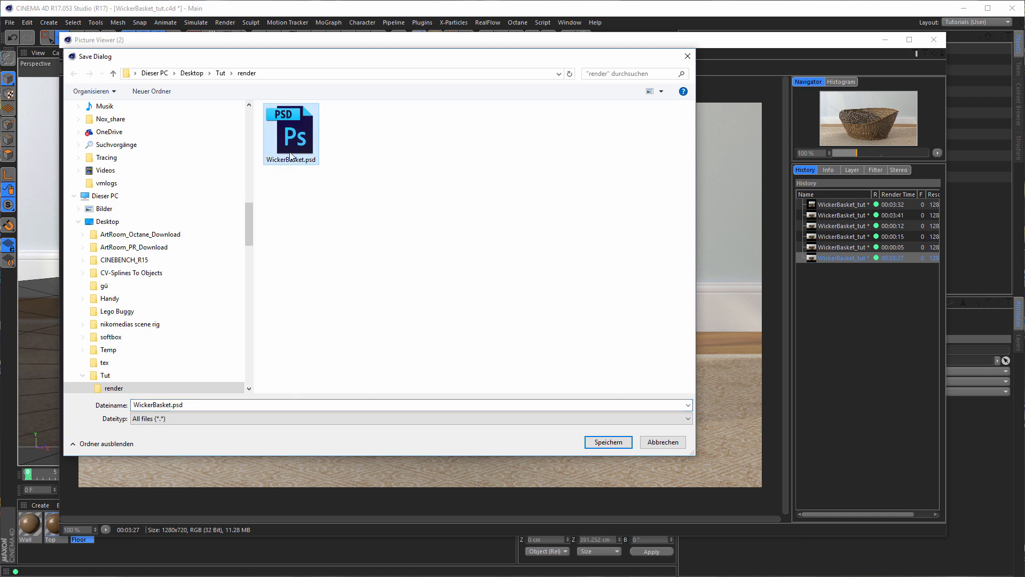
click(225, 404)
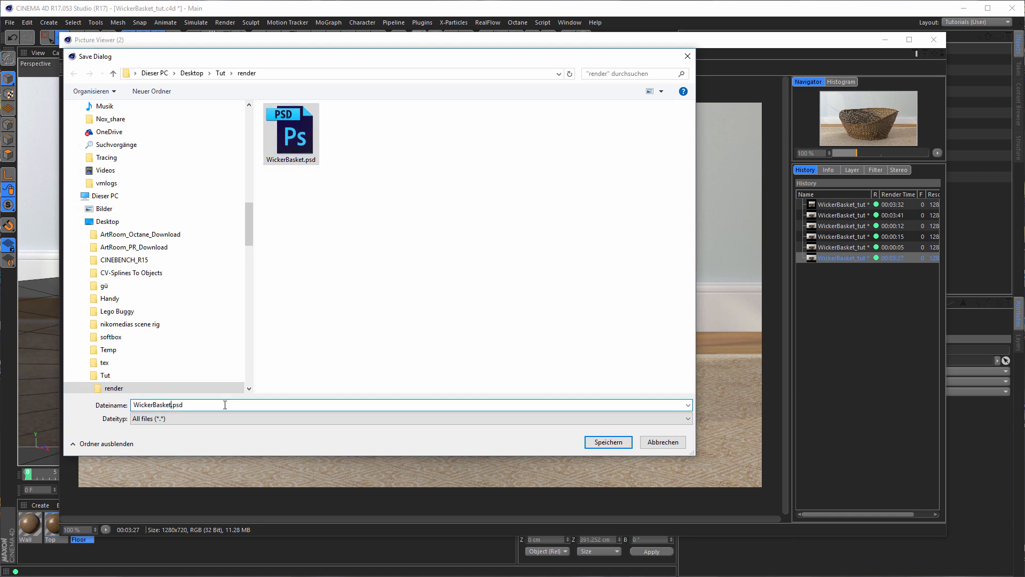
key(Left)
key(Left)
key(Left)
key(Left)
text(_tut)
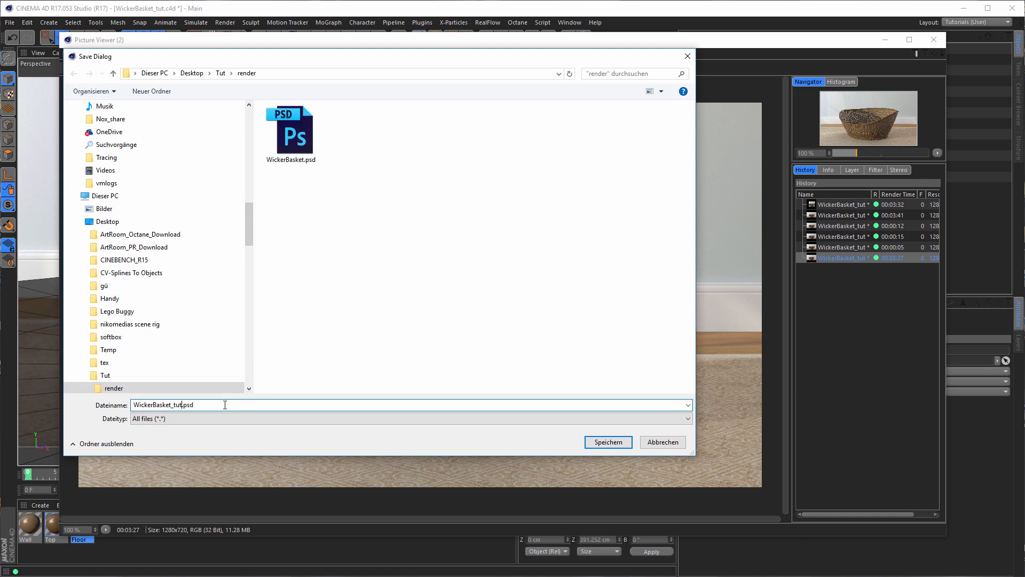
click(398, 75)
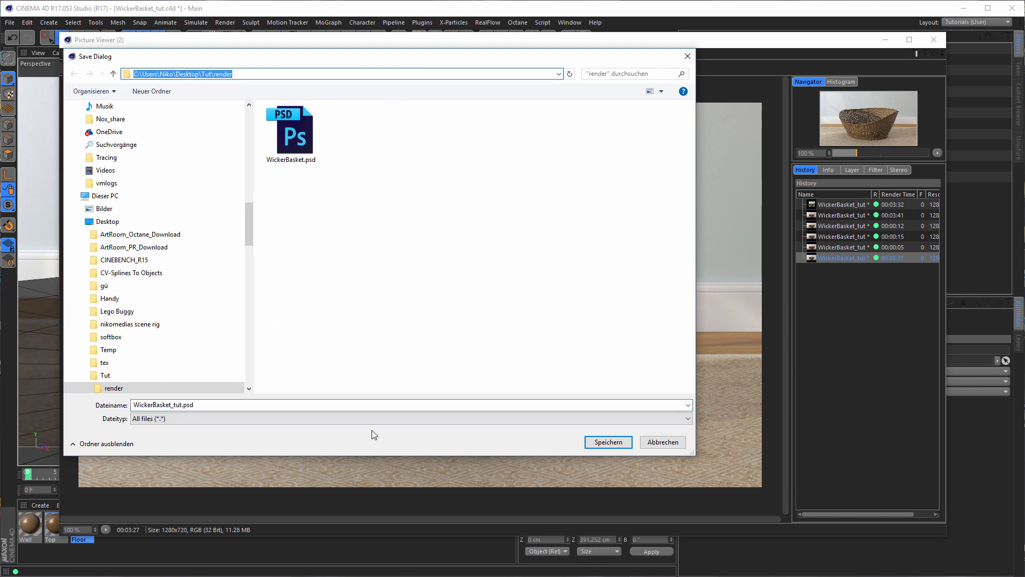
click(606, 441)
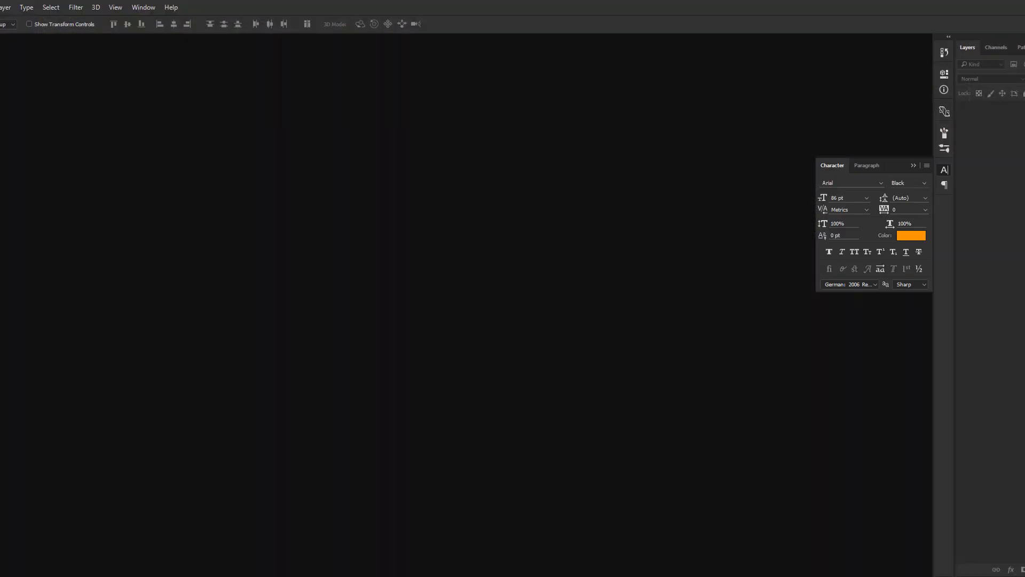
Switch to Photoshop and open WickerBasket_tut.psd from the Tut\render folder using the copied path
click(0, 8)
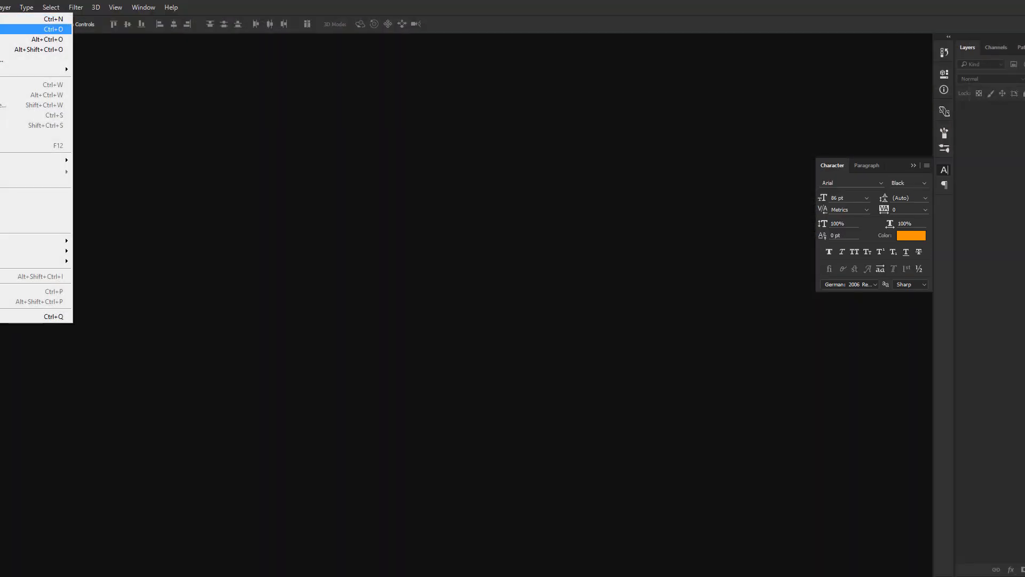
click(5, 30)
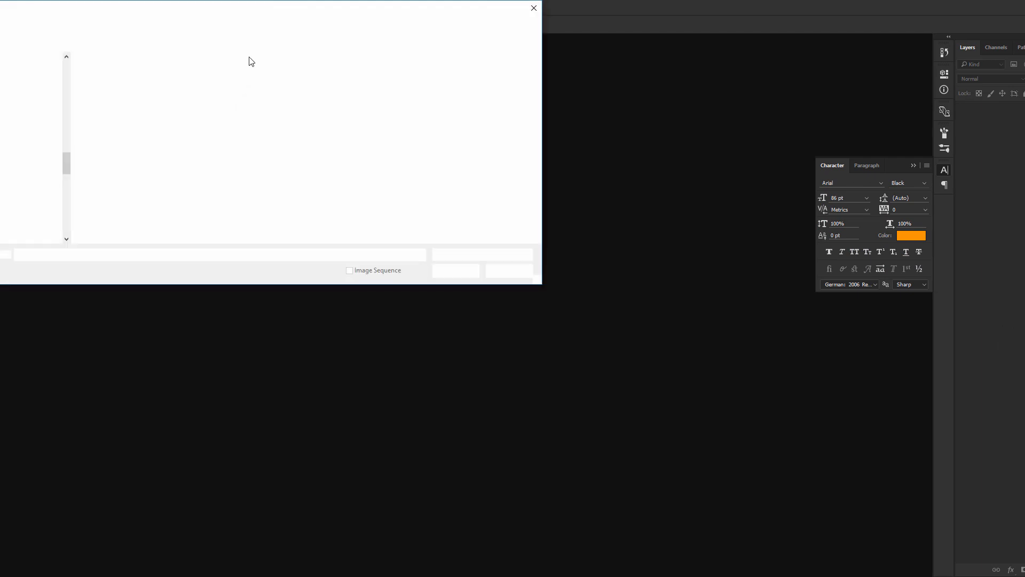
click(245, 26)
key(ctrl+v)
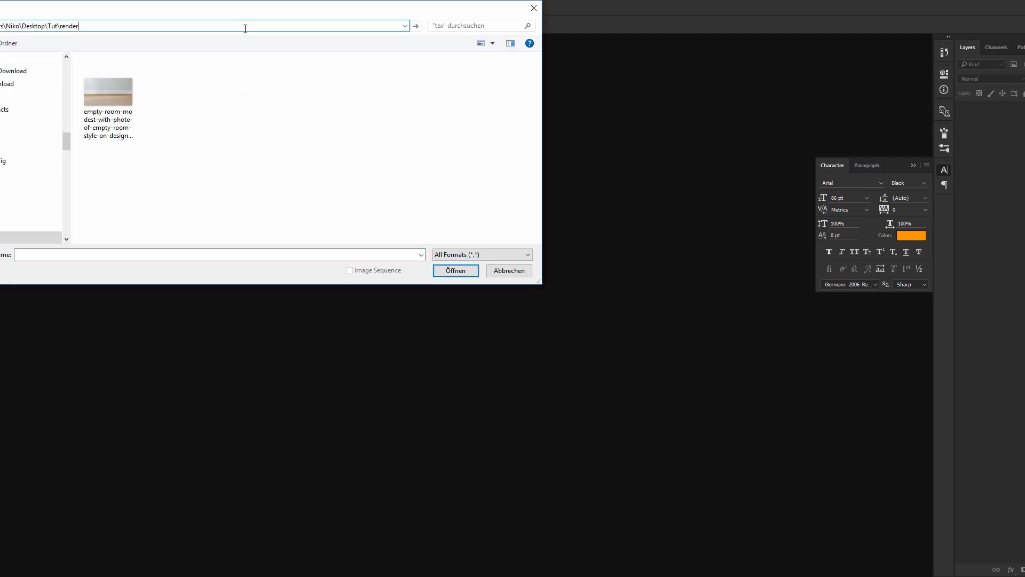
key(Return)
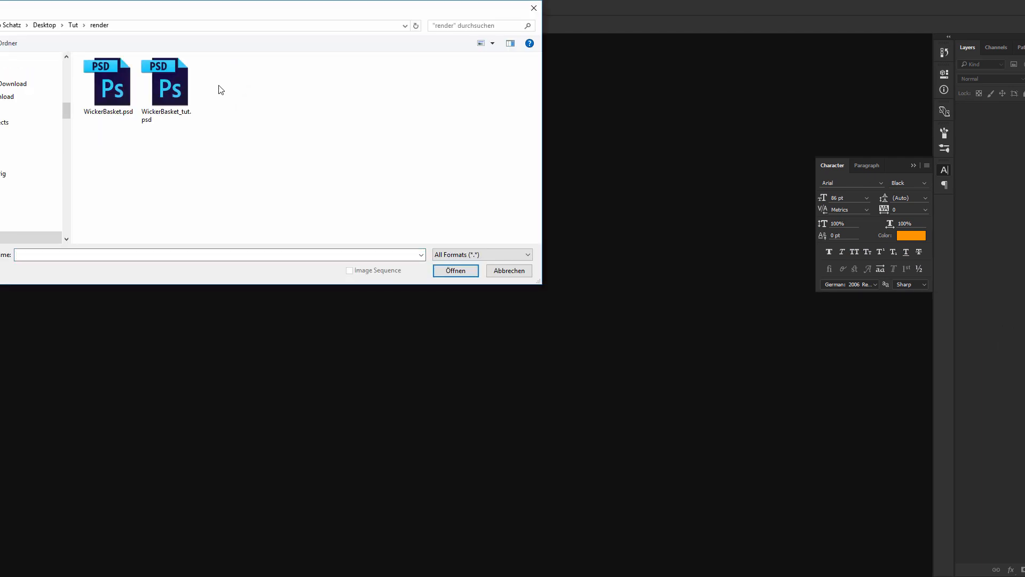
double_click(173, 87)
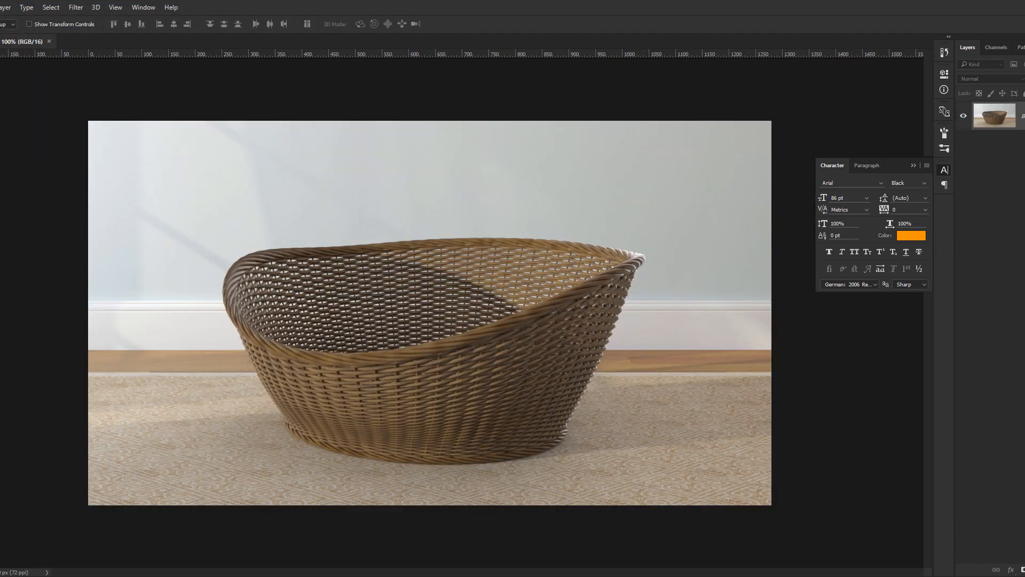
Duplicate the basket layer as a smart object and apply a Camera Raw filter with Clarity +43
key(ctrl+j)
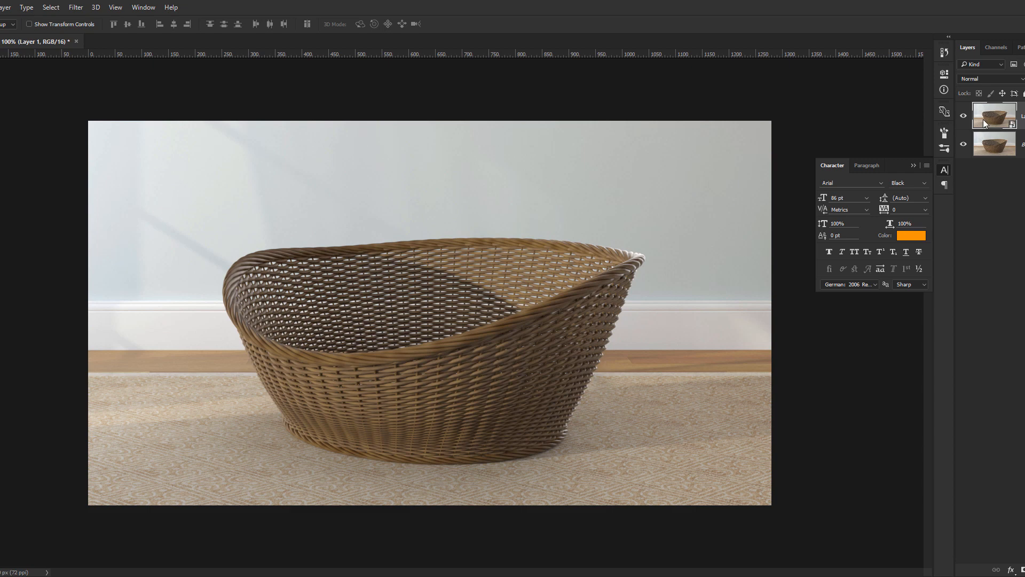
key(ctrl+shift+a)
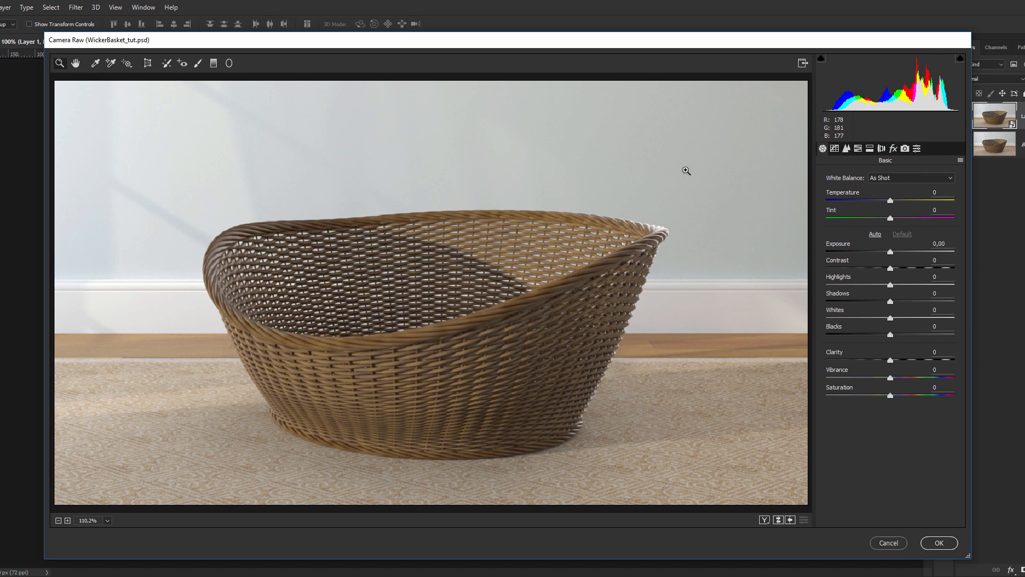
drag(838, 358, 861, 366)
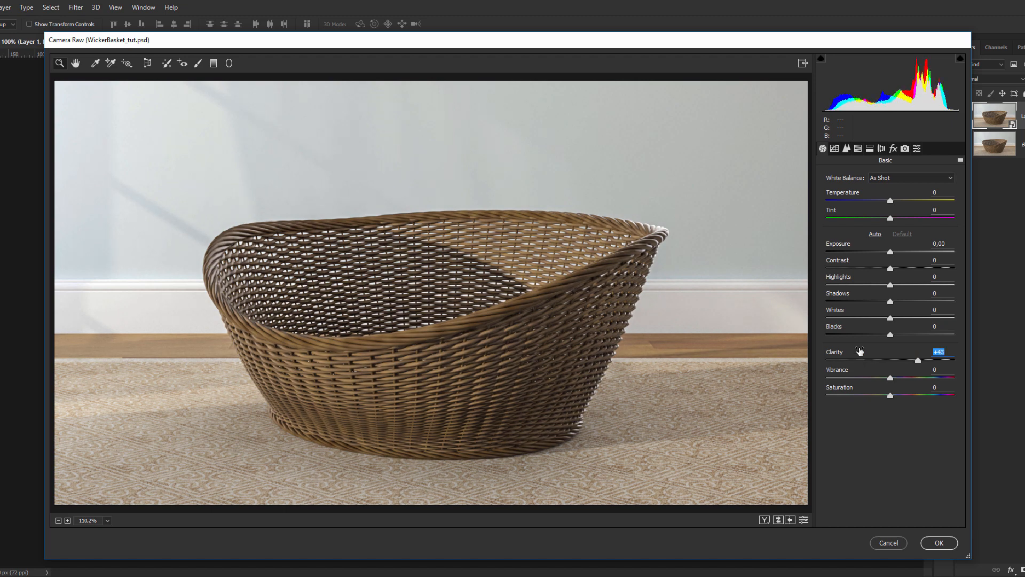
click(939, 543)
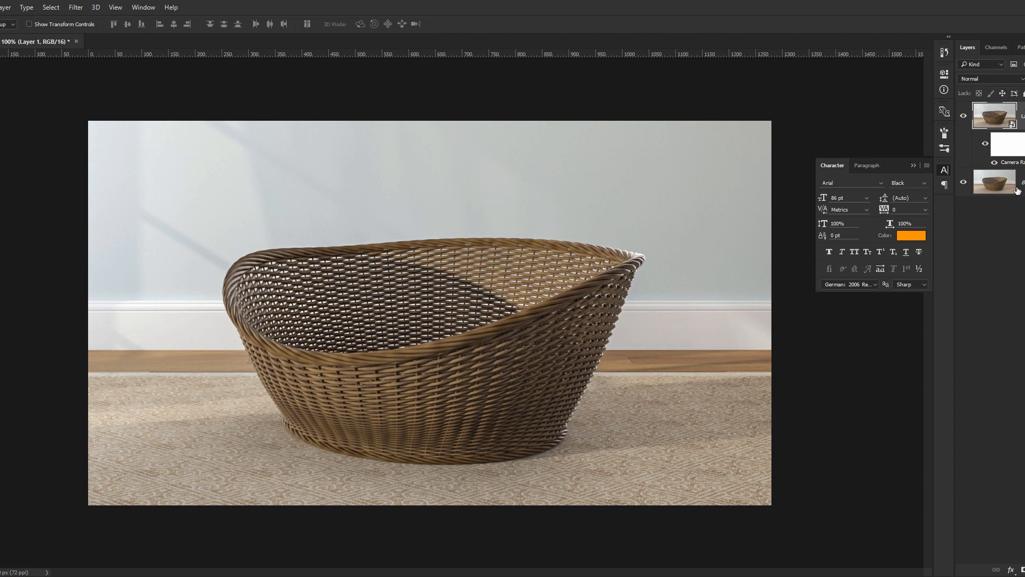
Stamp the visible layers into a new smart object layer and start the Nik Collection's Color Efex Pro 4 filter on it
key(ctrl+shift+alt+e)
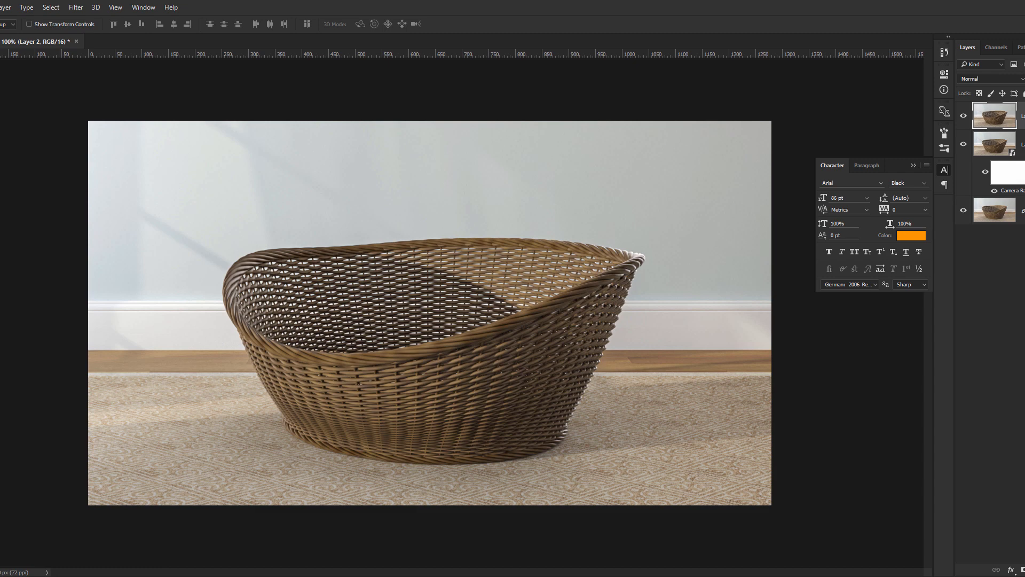
key(F2)
click(78, 8)
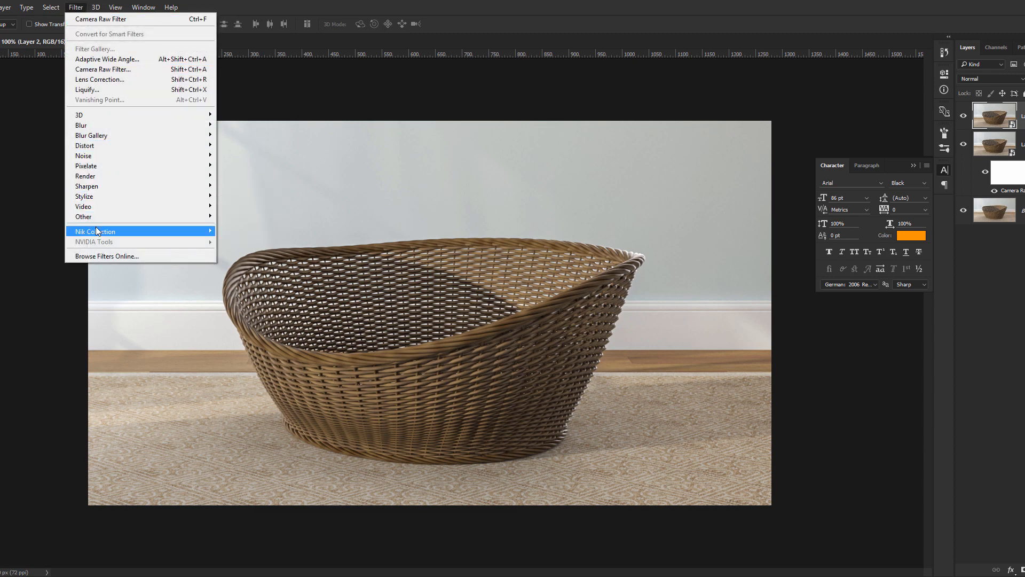
mouse_move(97, 230)
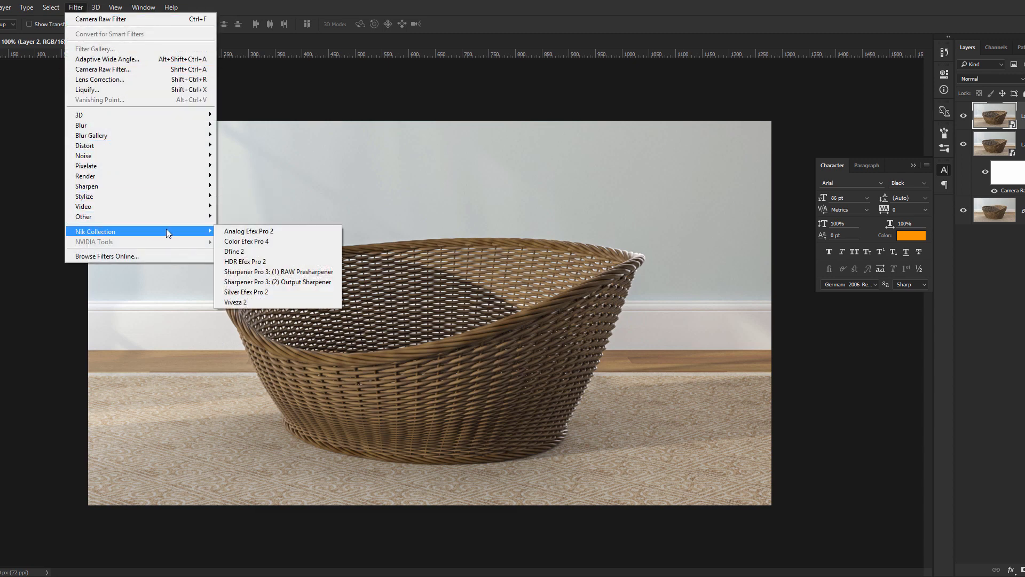
click(255, 243)
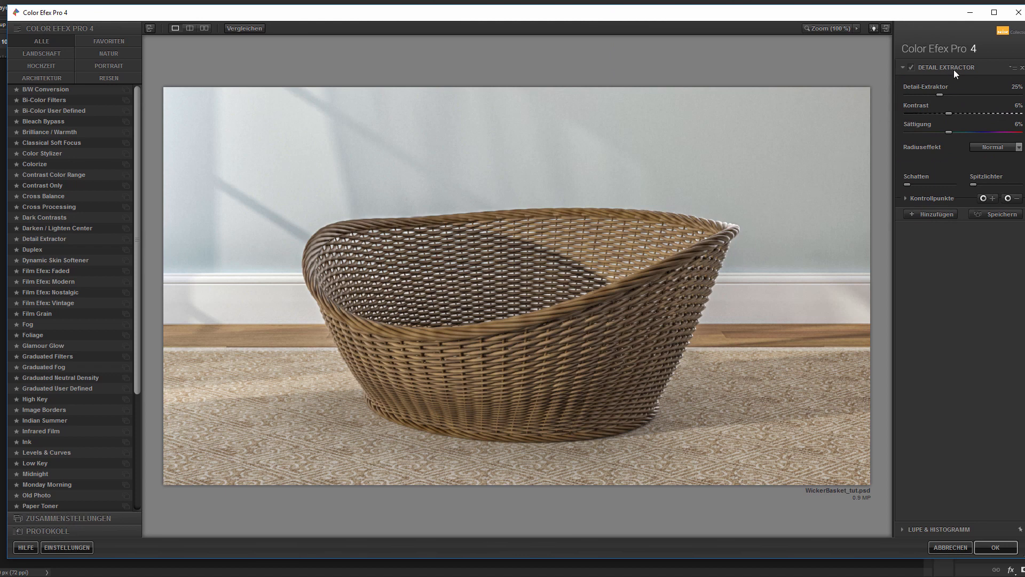
Compare the image with the Detail Extractor filter switched off and on, and leave it enabled
click(909, 67)
click(910, 67)
click(909, 68)
click(909, 68)
click(910, 67)
click(910, 67)
Add a Darken / Lighten Center filter after the Detail Extractor and compare the image with it off and on
click(927, 216)
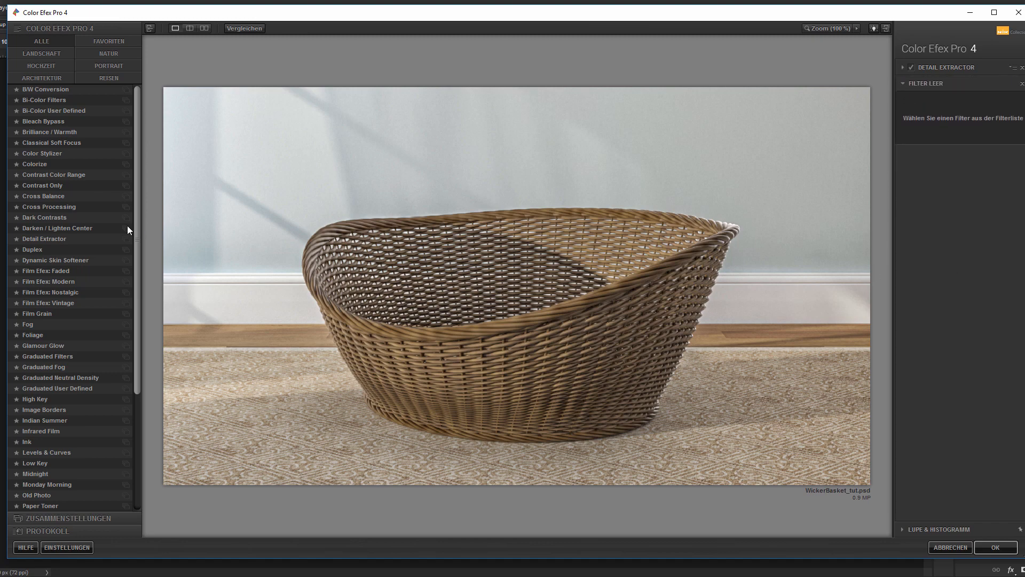
click(38, 228)
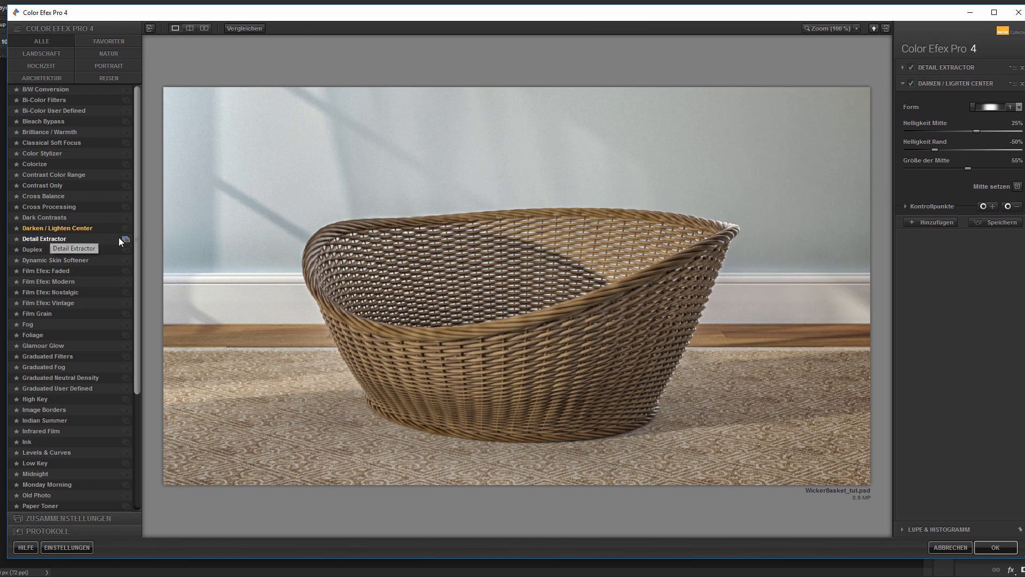
click(910, 82)
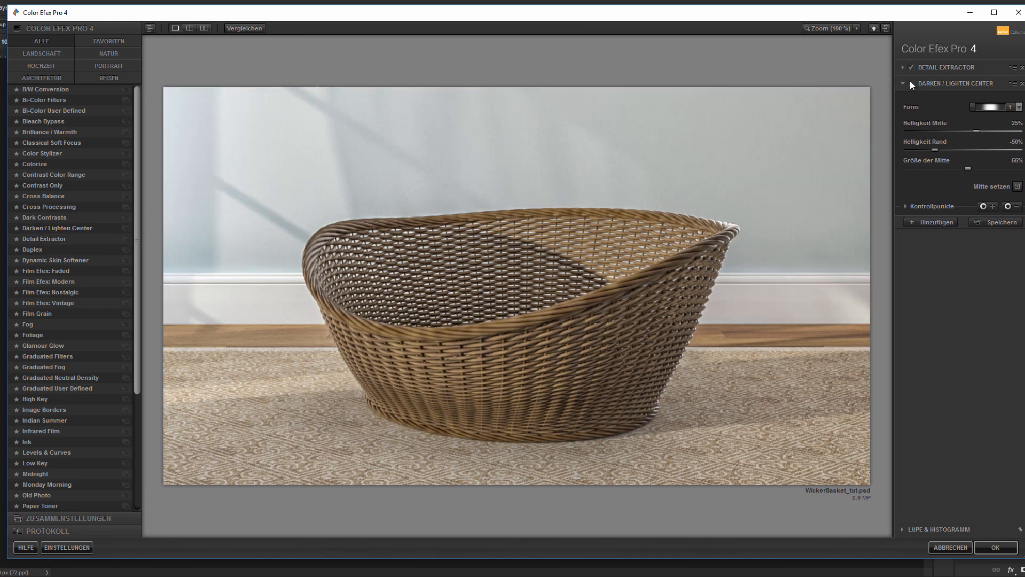
click(910, 82)
click(910, 82)
click(910, 82)
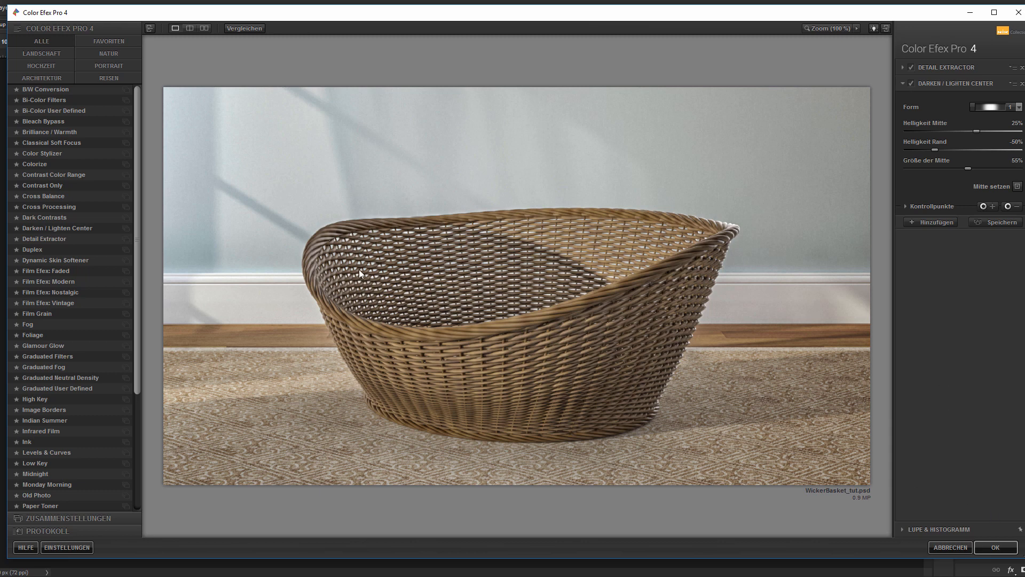
Apply the Color Efex Pro 4 filters to the stamped layer and save the document
click(994, 547)
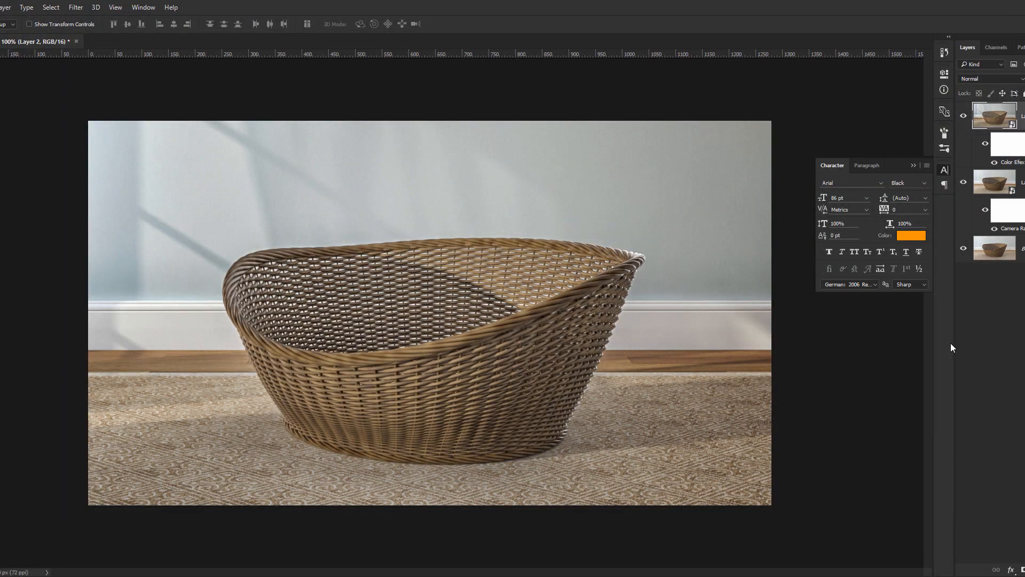
key(ctrl+s)
key(alt+Tab)
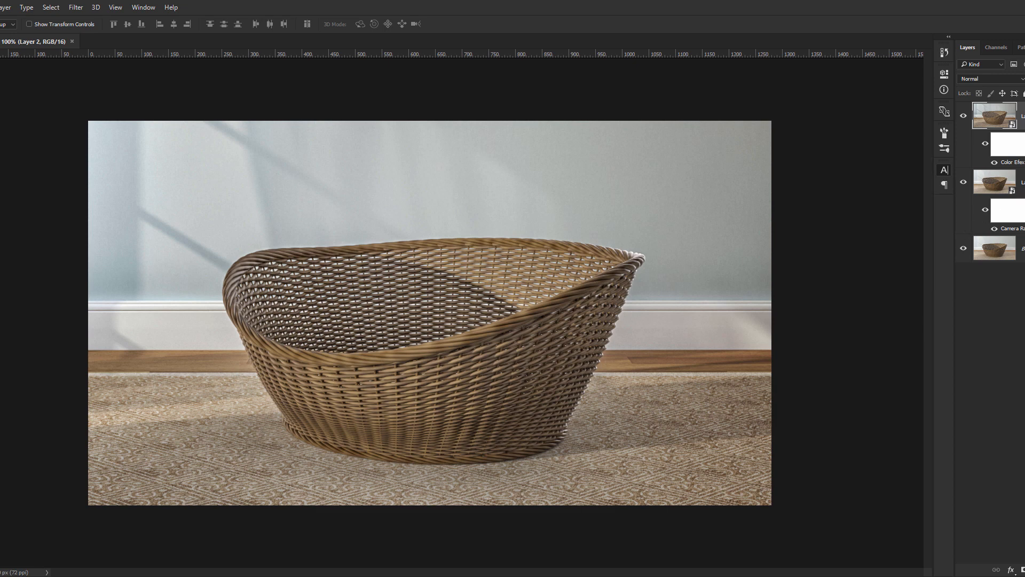